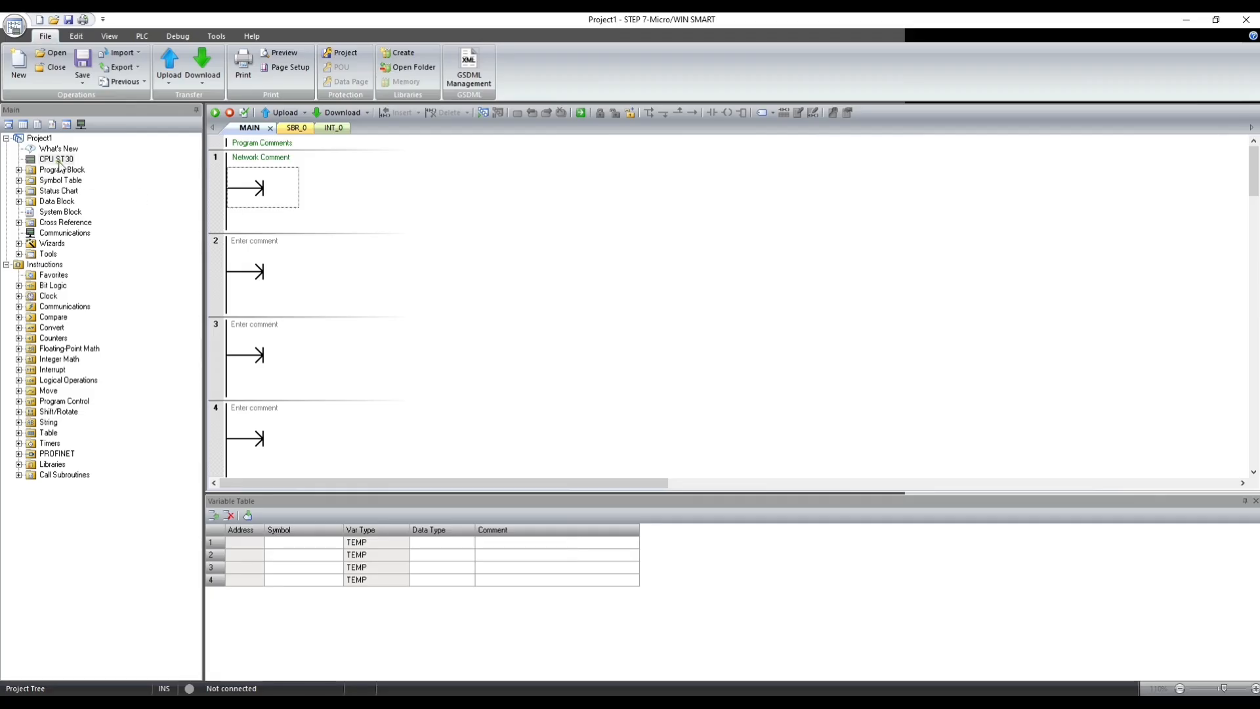
# - Open the system block of CPU ST30 and fix its Ethernet port address at IP 192.168.2.2
pyautogui.doubleClick(58, 162)
pyautogui.click(595, 181)
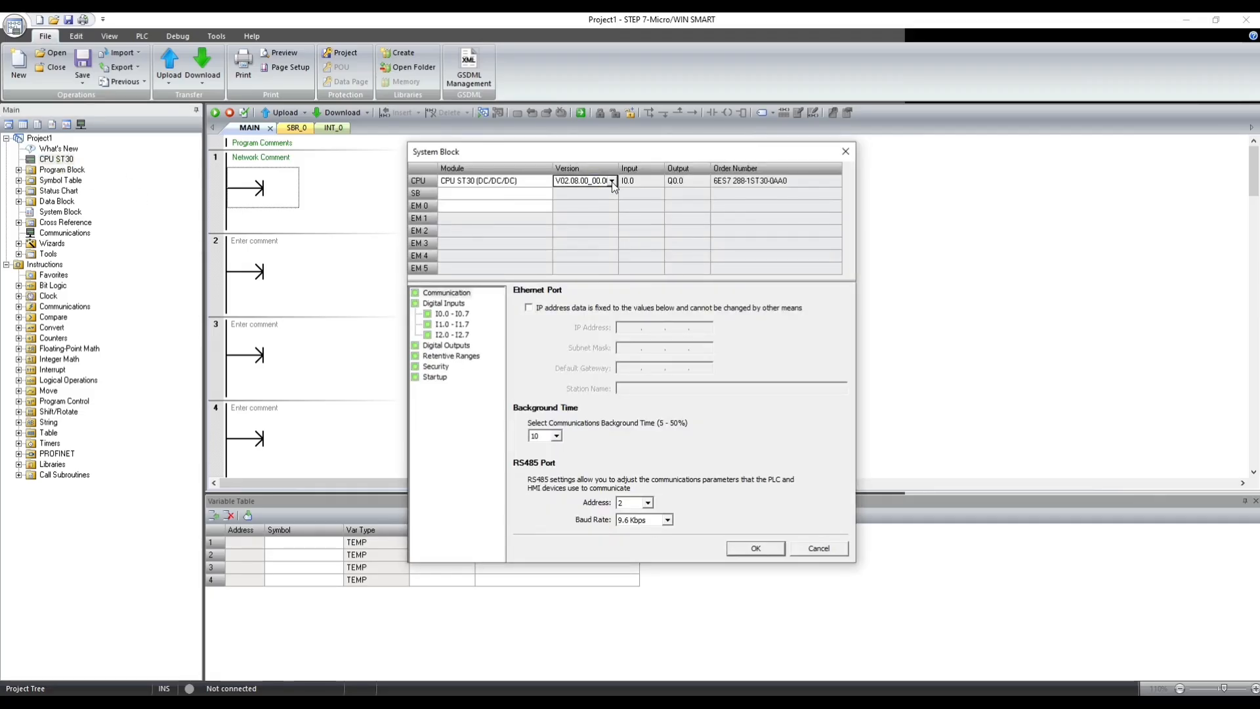
pyautogui.click(612, 183)
pyautogui.click(612, 183)
pyautogui.click(486, 185)
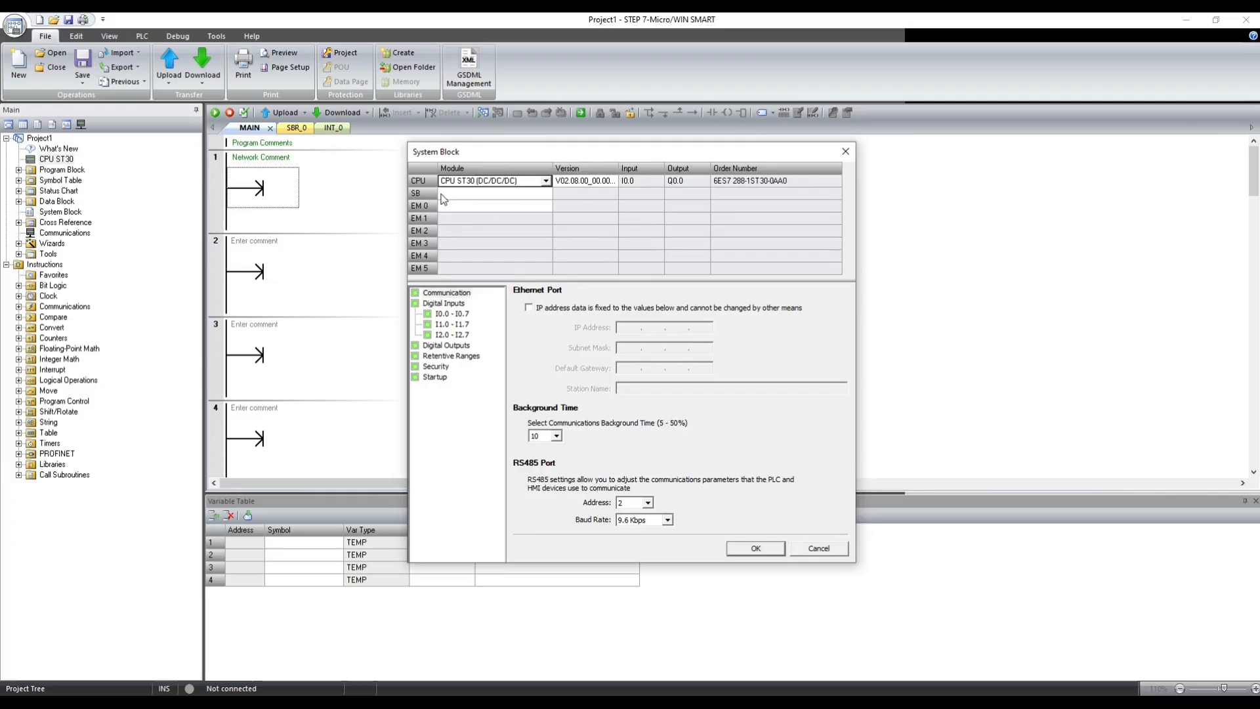
pyautogui.click(529, 307)
pyautogui.click(753, 388)
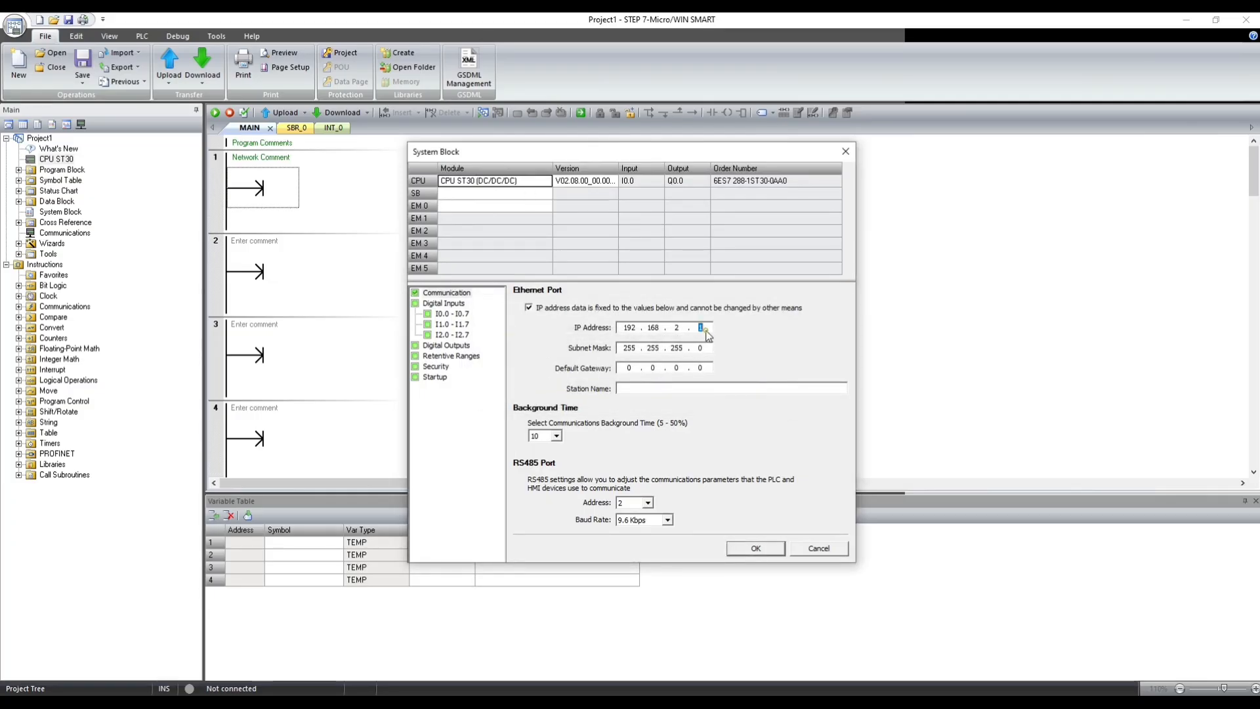
# - Set the CPU mode after startup to RUN and apply the system block settings
pyautogui.click(436, 366)
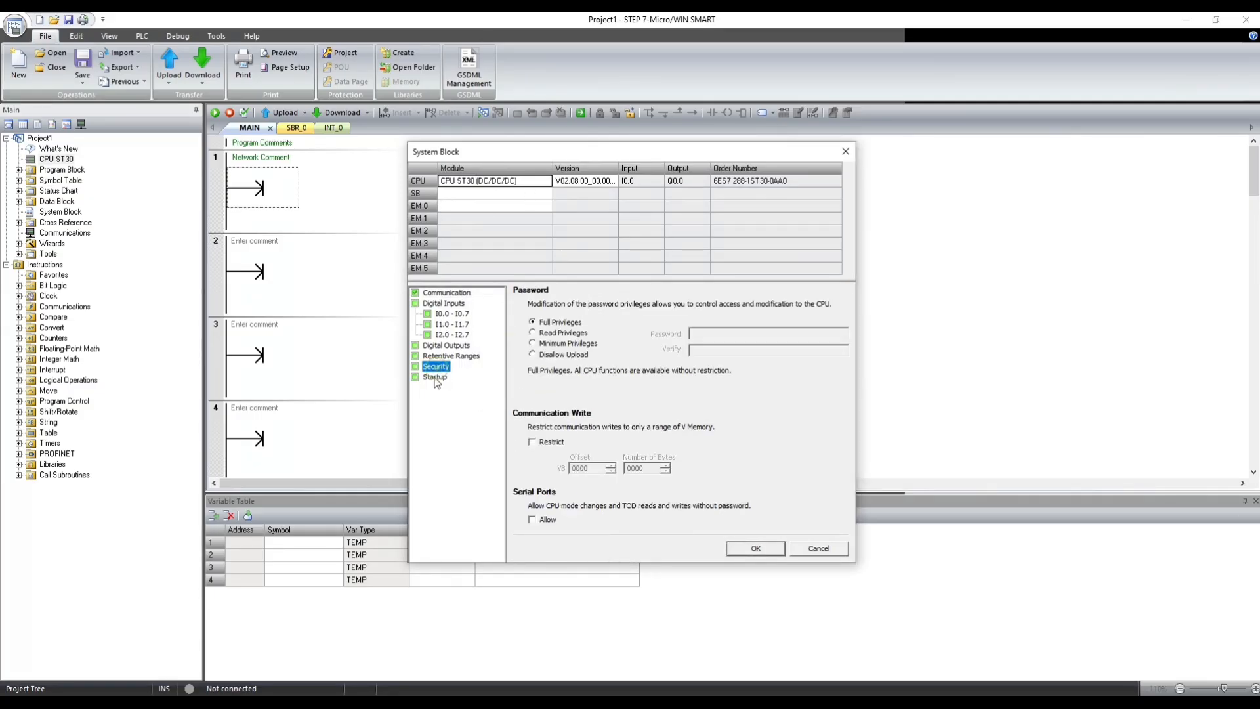
pyautogui.click(434, 376)
pyautogui.click(557, 319)
pyautogui.click(553, 338)
pyautogui.click(533, 380)
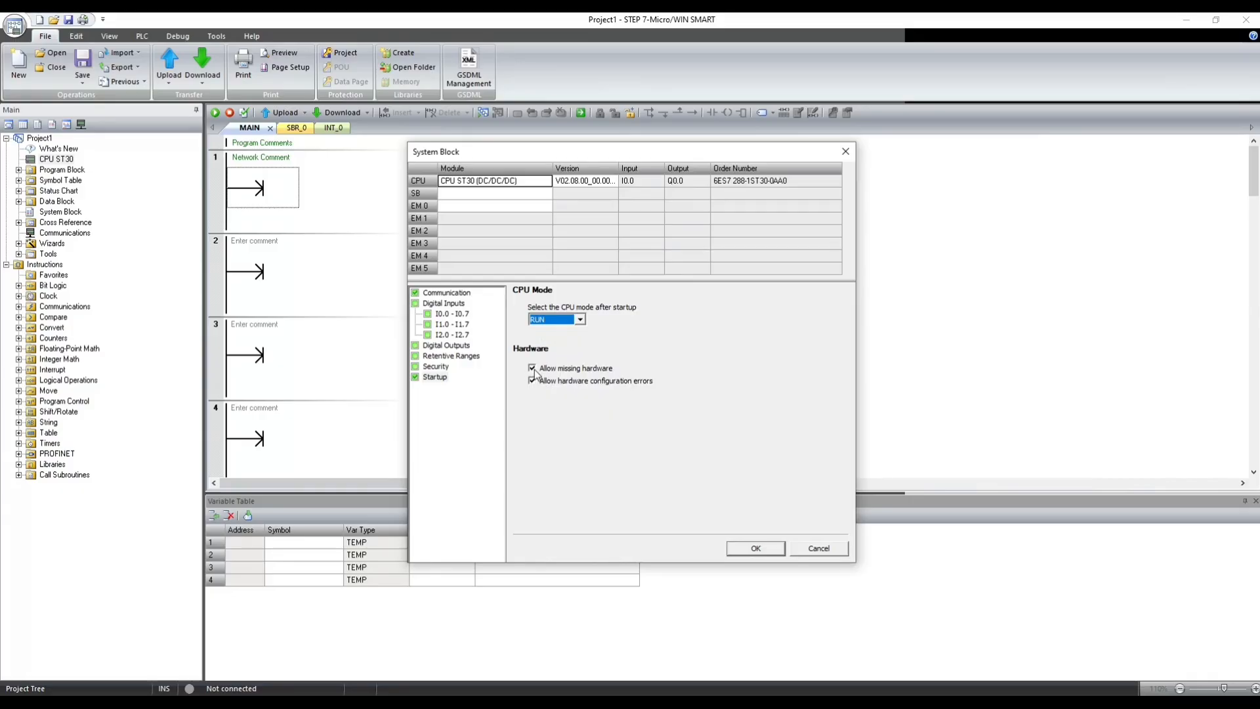
pyautogui.click(756, 549)
pyautogui.click(20, 171)
pyautogui.click(54, 182)
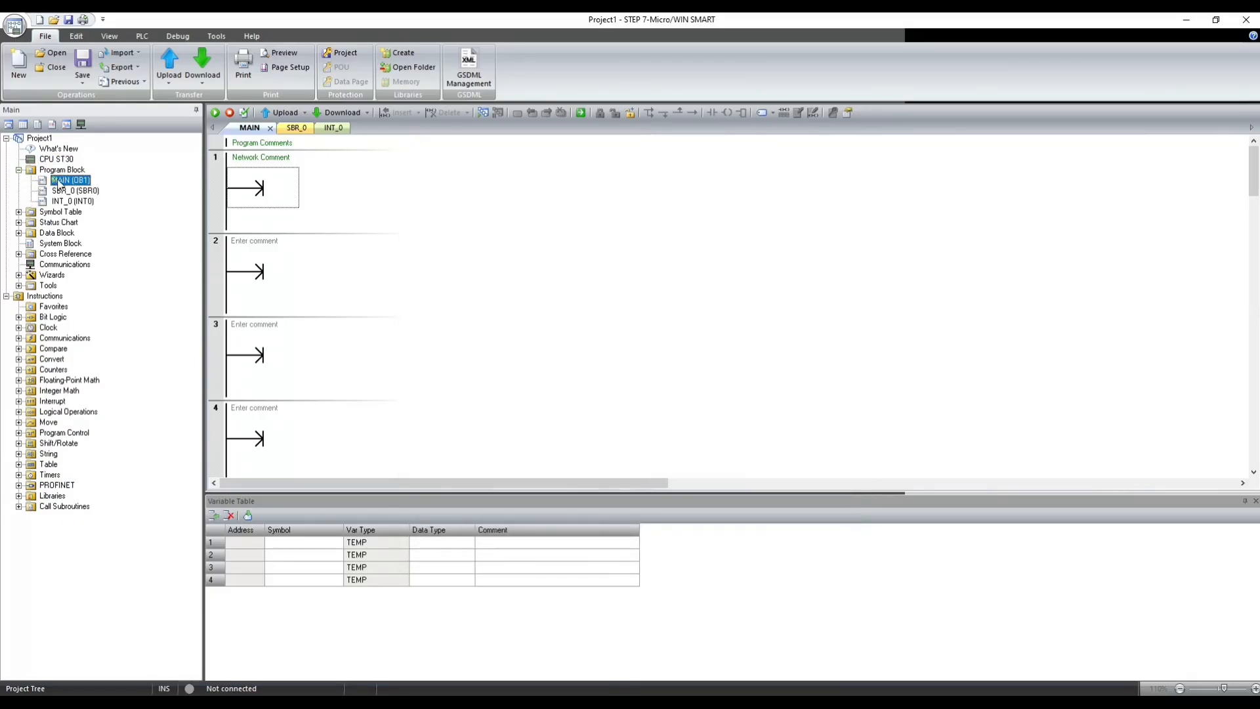
pyautogui.click(250, 185)
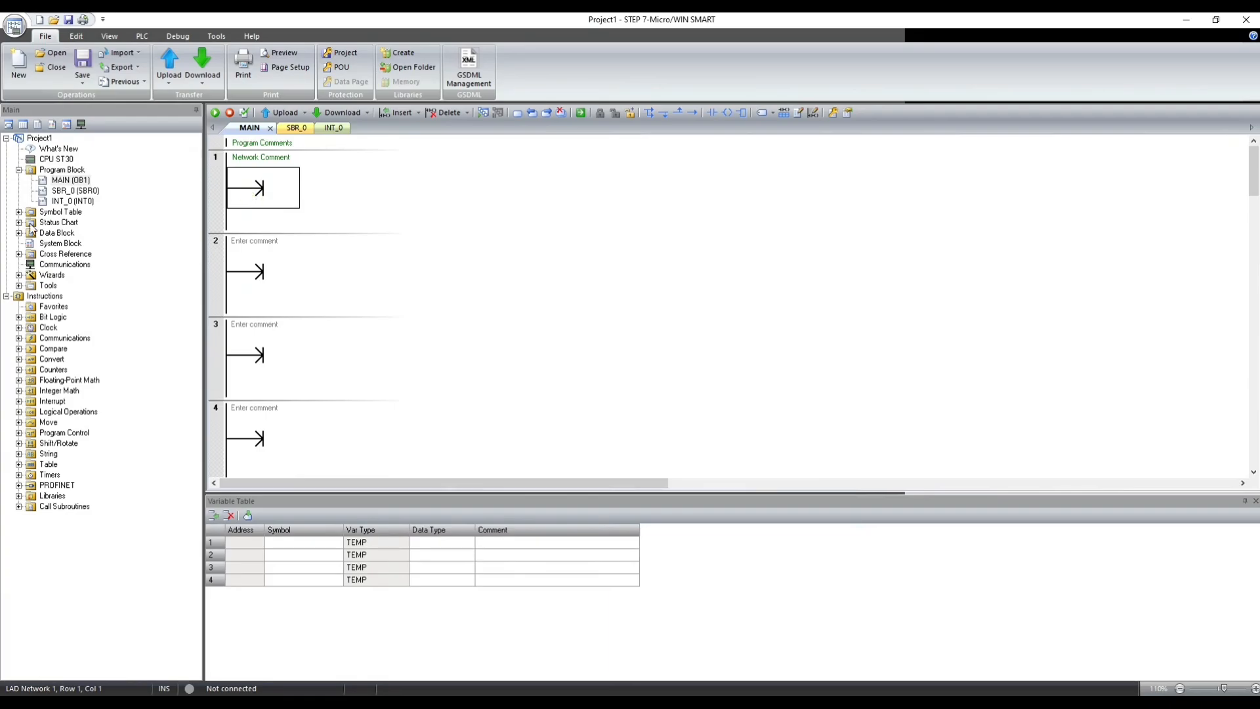
# - Start the PROFINET wizard and set the PLC role to I-Device with PROFINET interface parameters assigned by the higher-level IO controller, then proceed to I-Device configuration
pyautogui.click(19, 275)
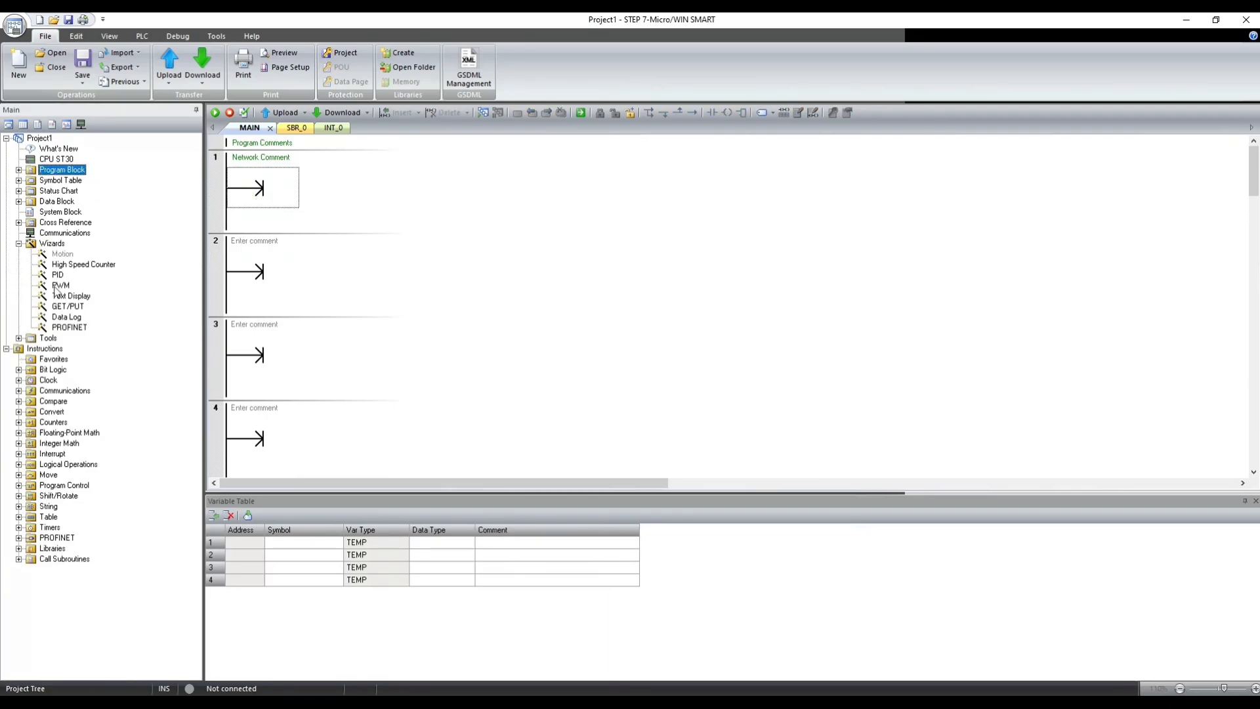
pyautogui.doubleClick(64, 326)
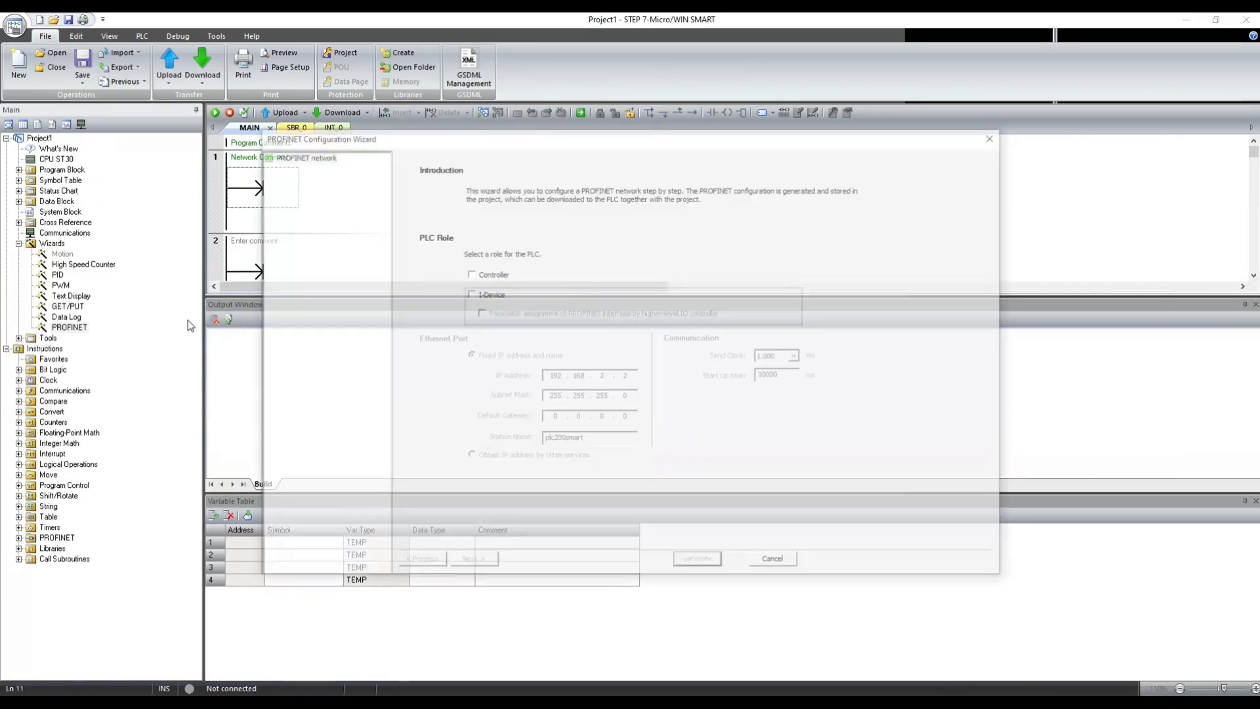
pyautogui.click(468, 294)
pyautogui.click(479, 313)
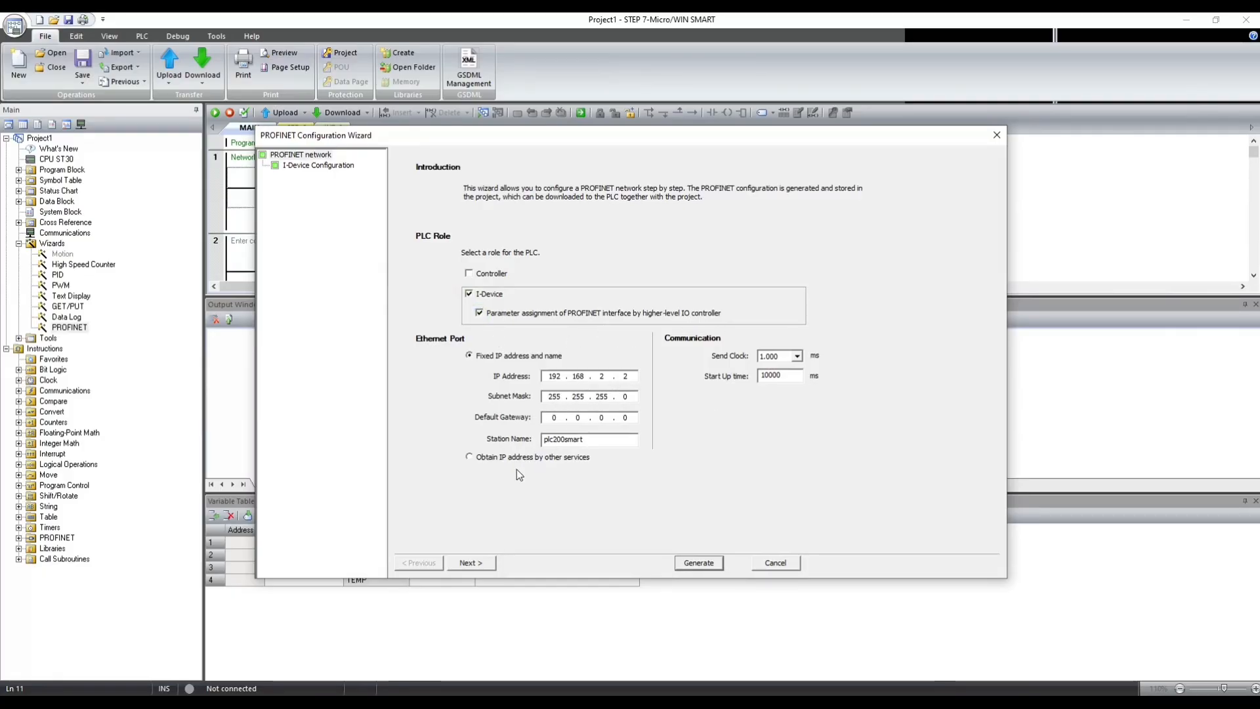
pyautogui.click(482, 565)
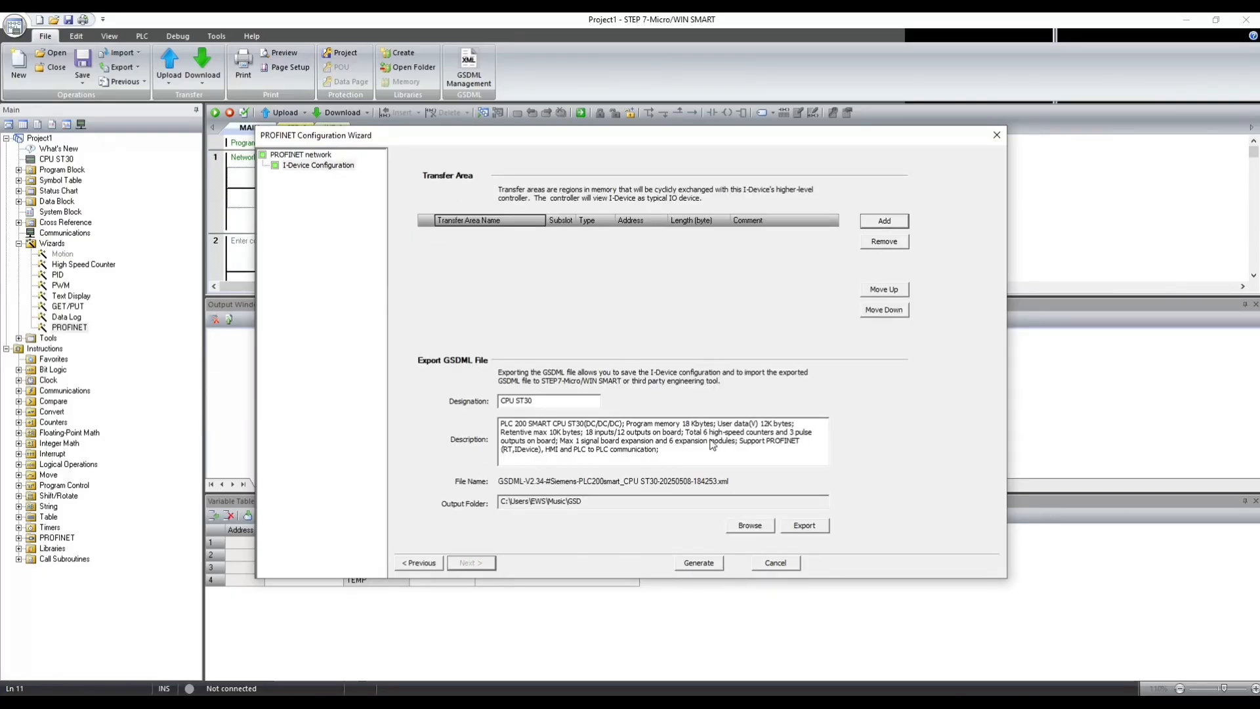
# - Add two transfer areas to the I-Device configuration
pyautogui.click(529, 401)
pyautogui.click(874, 224)
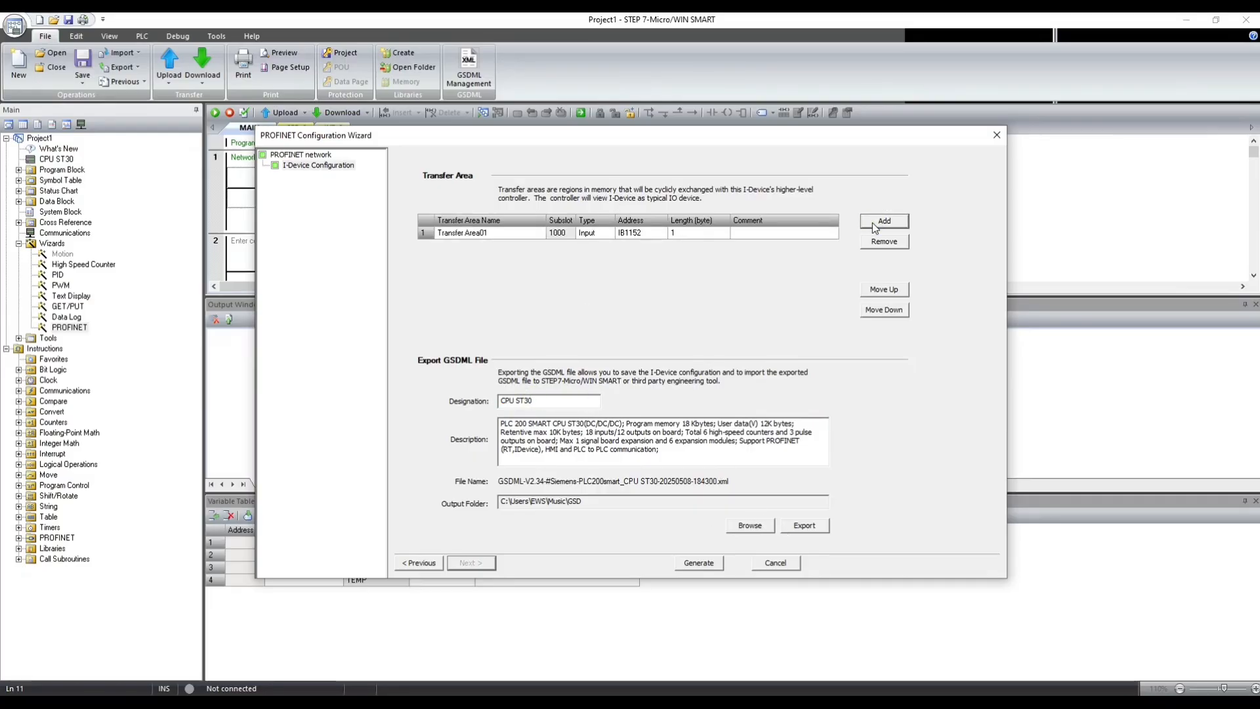
pyautogui.click(883, 221)
# - Name the first transfer area DATA_RECIVE and set its length to 10 bytes
pyautogui.click(501, 235)
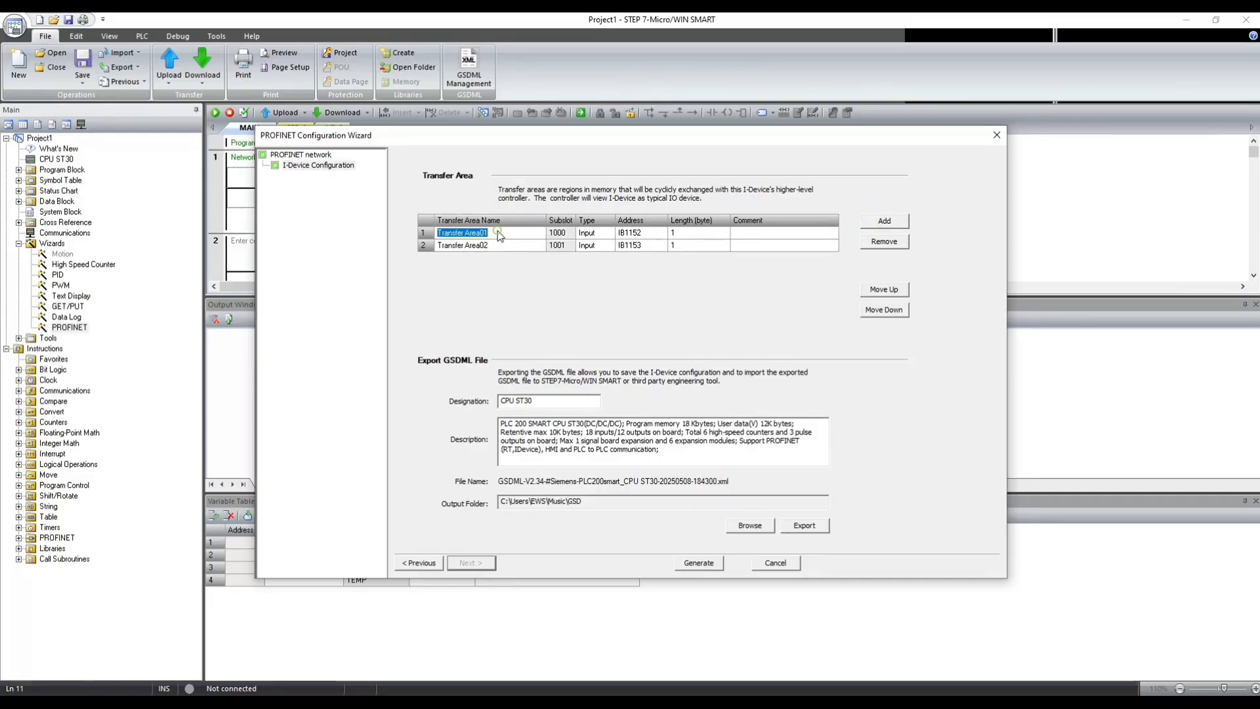
pyautogui.write('DATA_RECIVE')
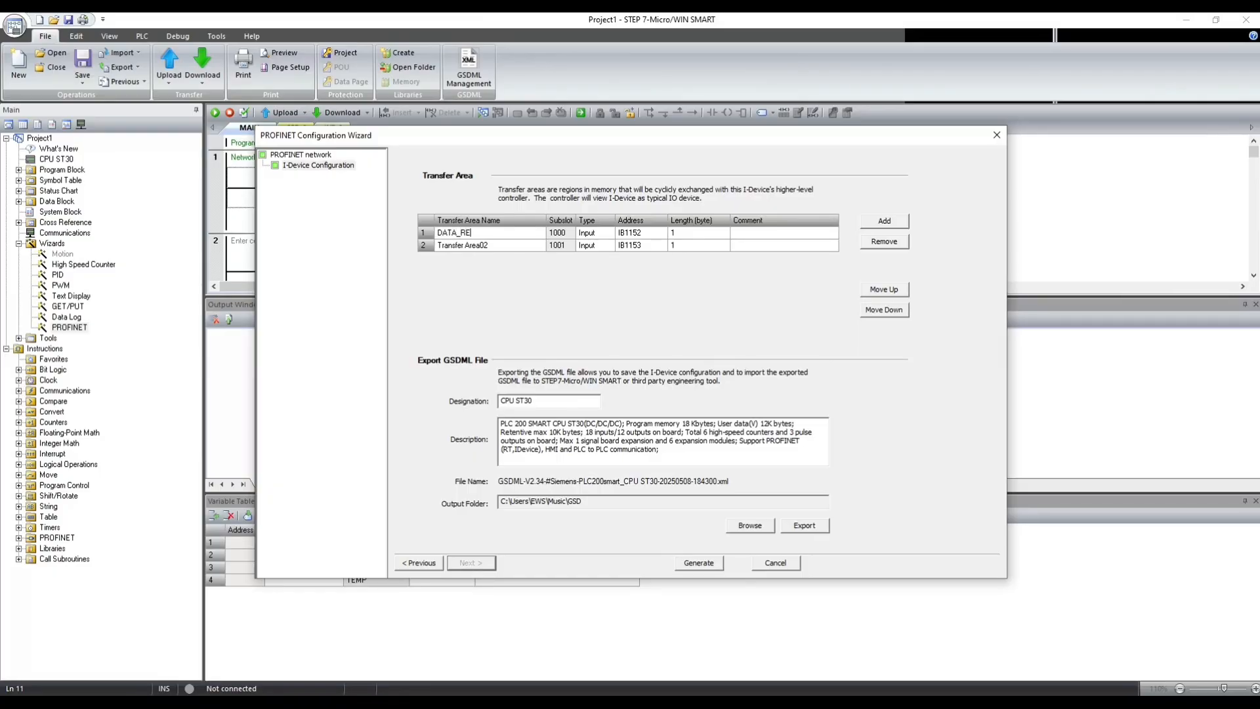
pyautogui.click(649, 234)
pyautogui.click(687, 234)
pyautogui.click(679, 234)
pyautogui.write('0')
pyautogui.press('Return')
# - Make the second transfer area an Output of 10 bytes and name it DATA_SEND
pyautogui.click(594, 244)
pyautogui.click(608, 245)
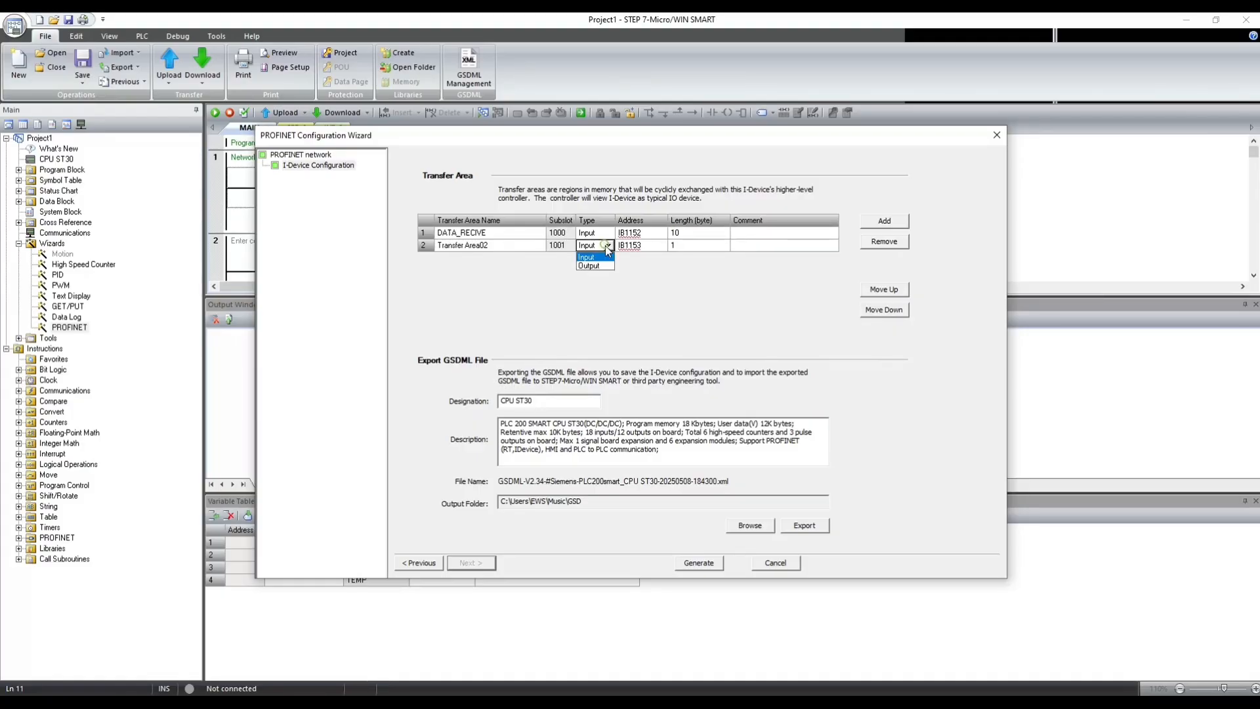
pyautogui.click(591, 270)
pyautogui.click(681, 246)
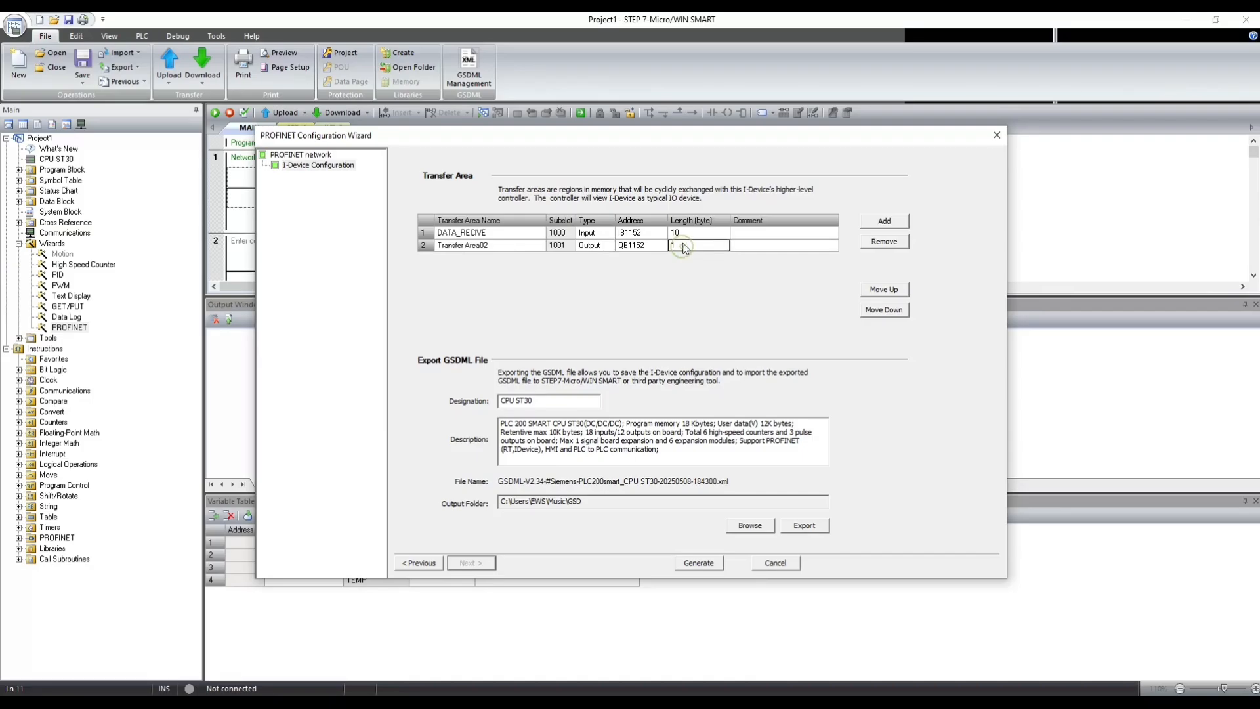
pyautogui.click(677, 245)
pyautogui.click(493, 247)
pyautogui.write('DATA')
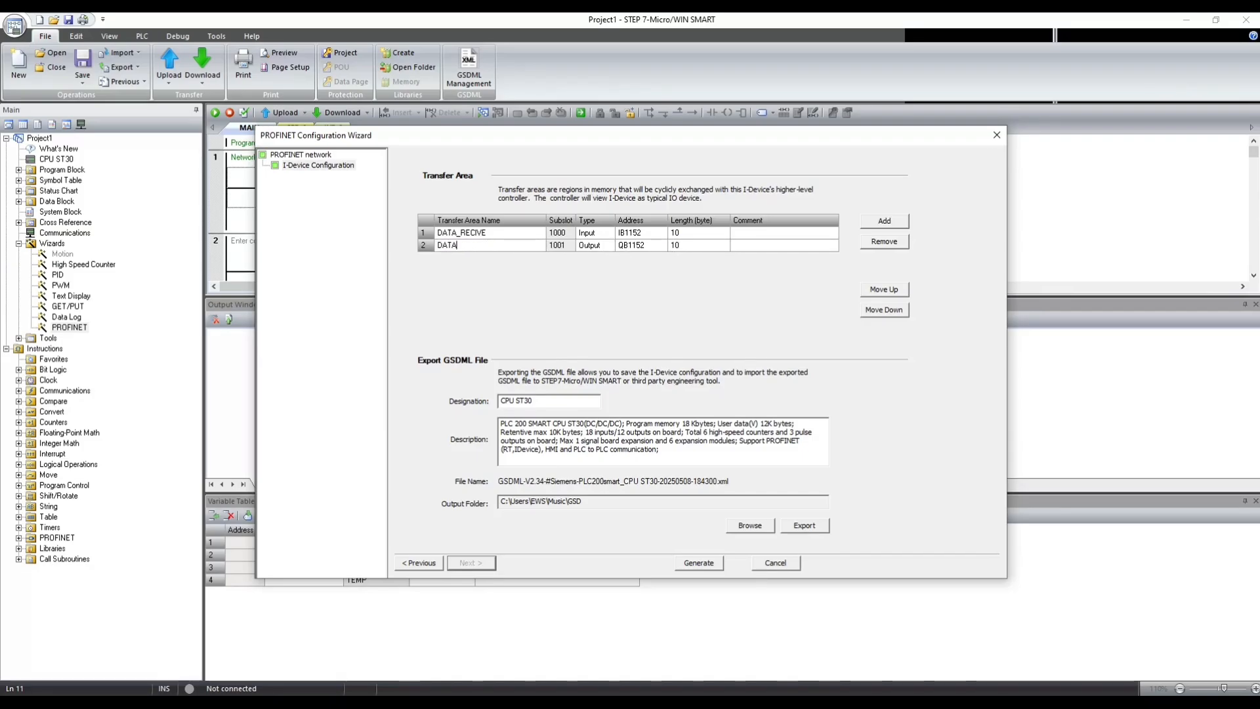
pyautogui.write('_SEND')
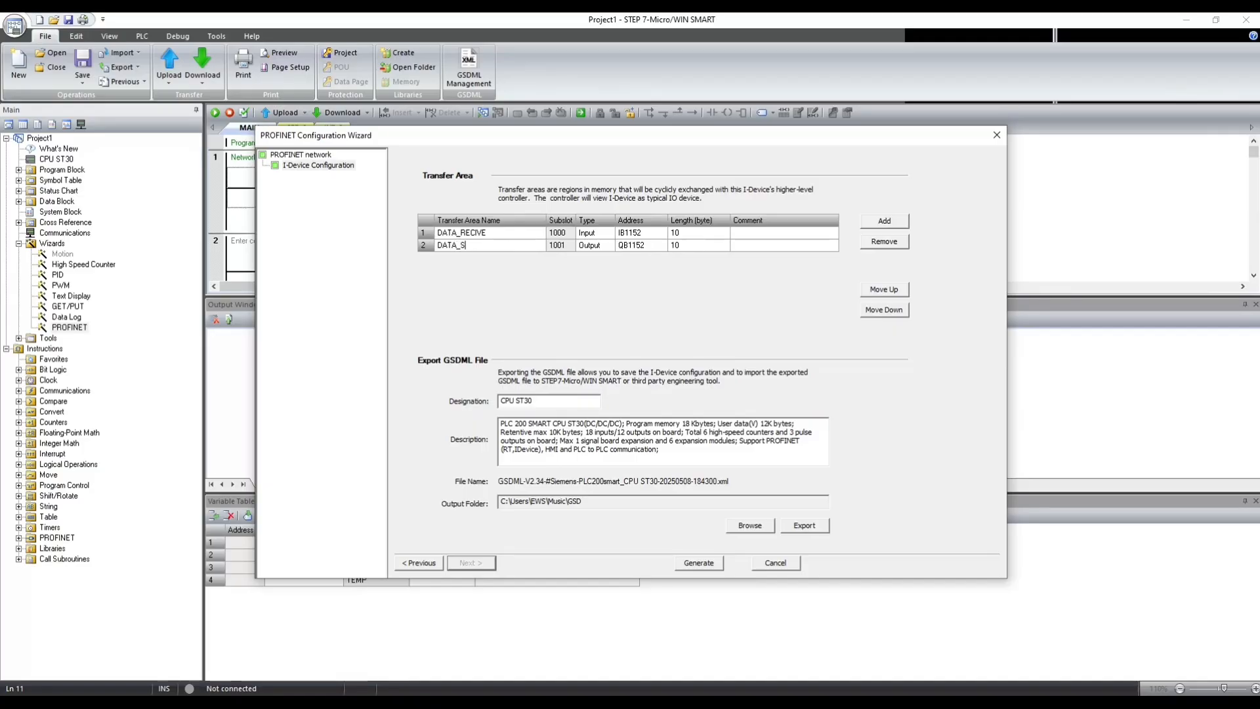
pyautogui.click(508, 237)
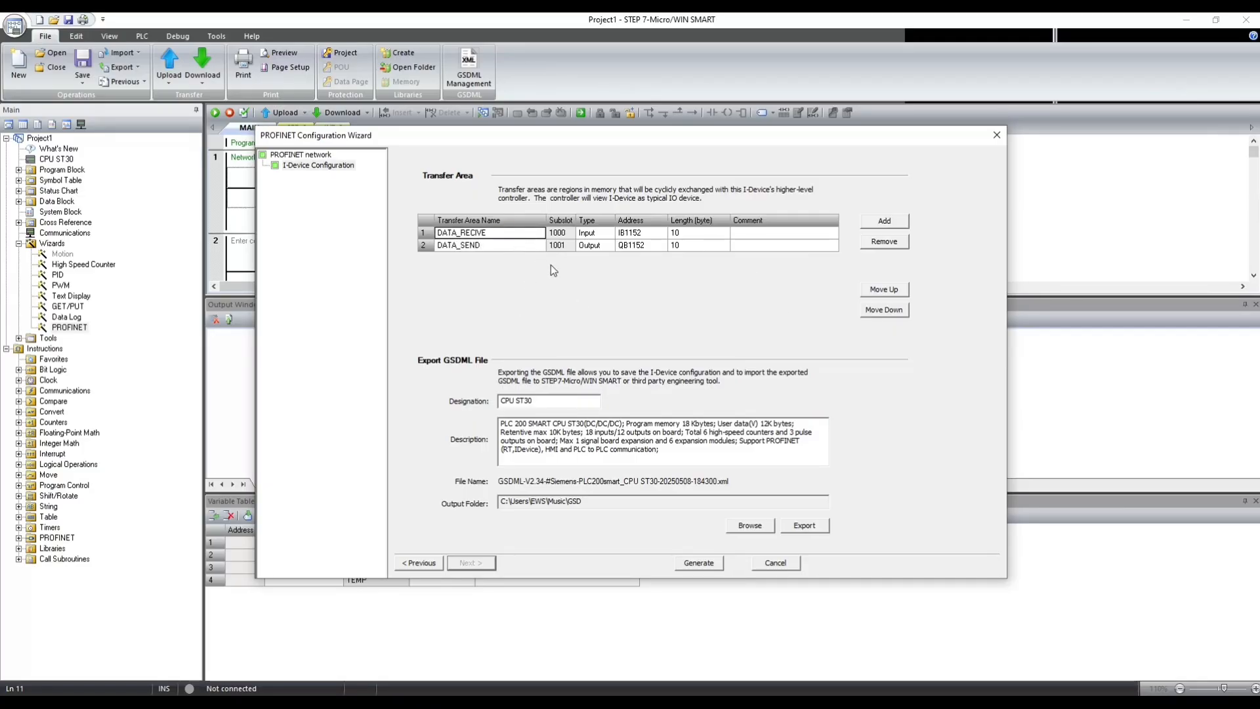
# - Select the GSDML folder under Music as the output folder and export the I-Device's GSDML file
pyautogui.click(748, 524)
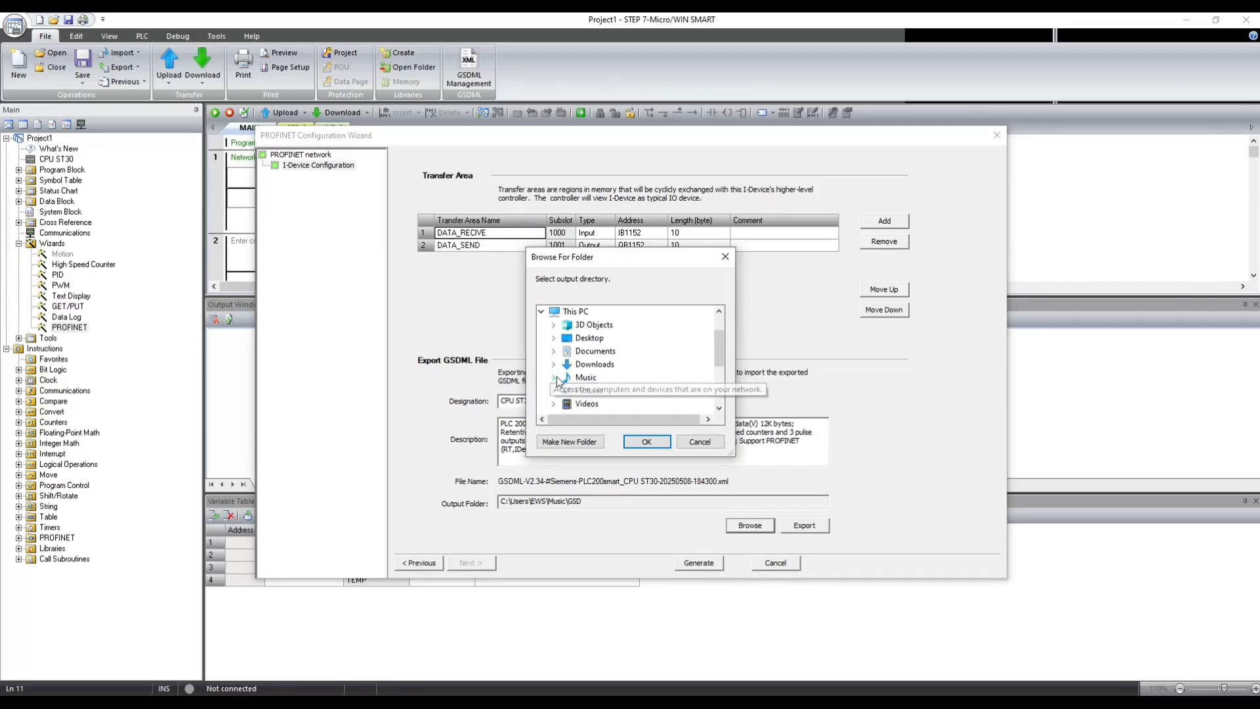
pyautogui.click(553, 377)
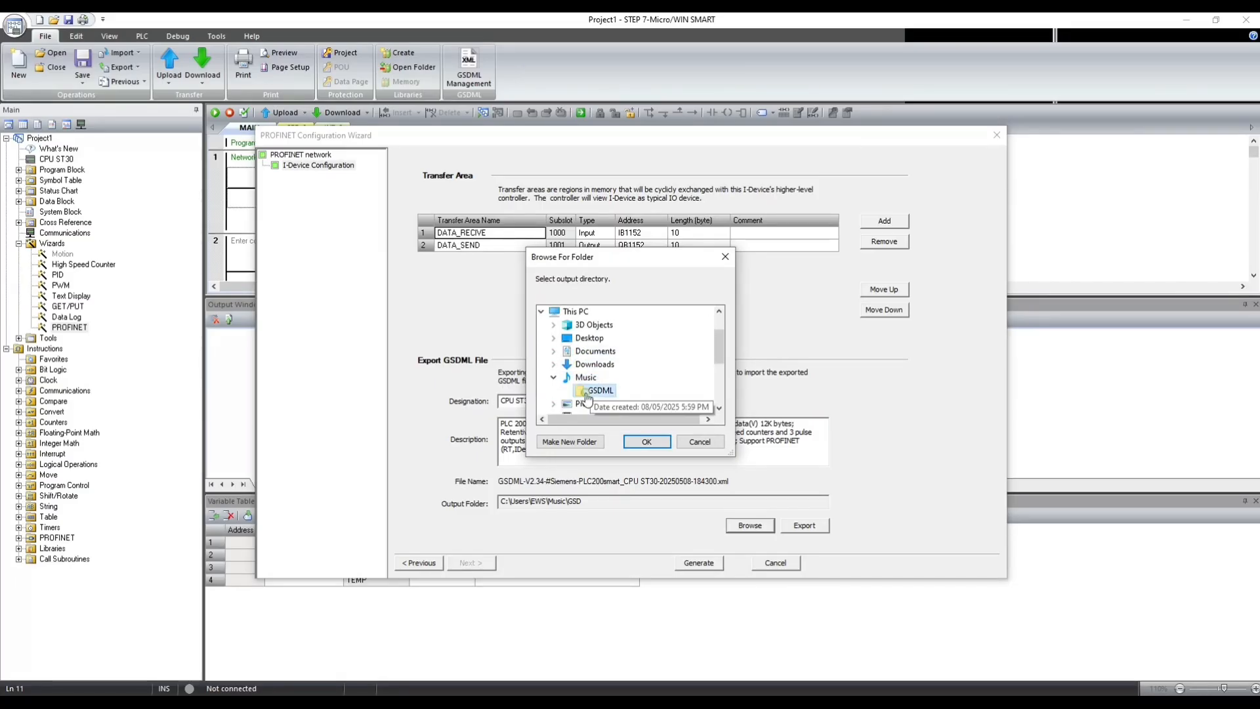
pyautogui.click(590, 391)
pyautogui.click(644, 442)
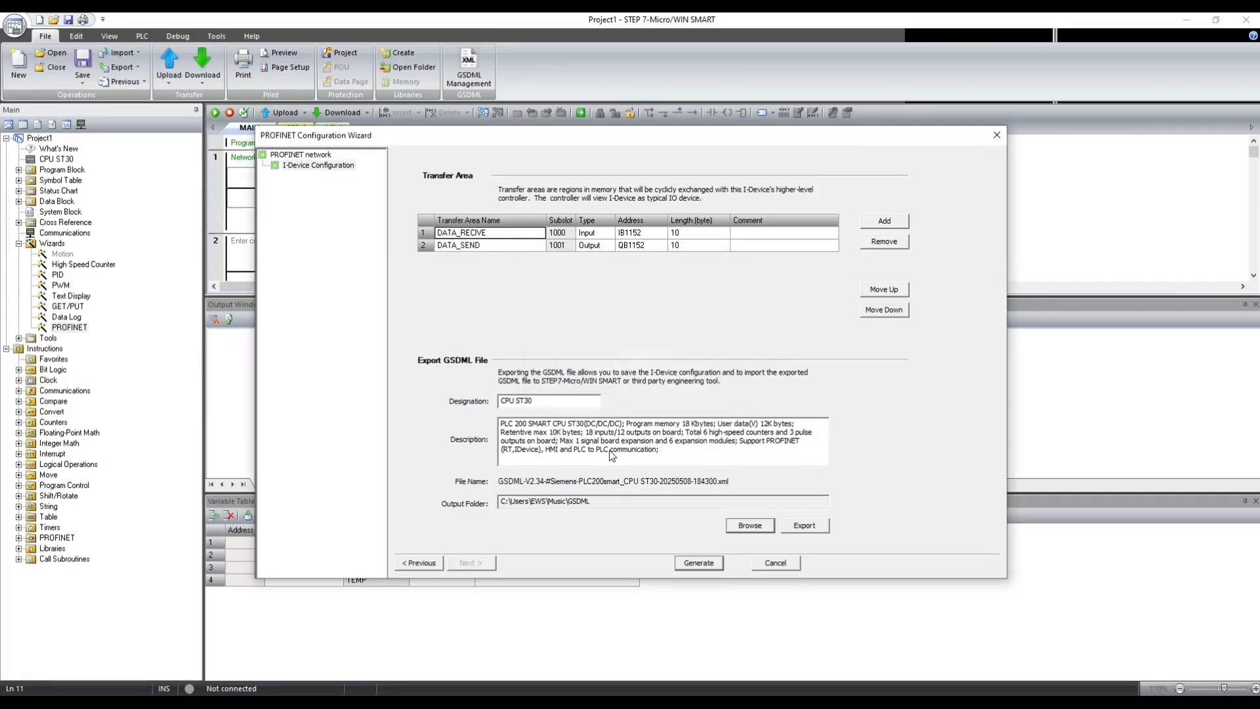
pyautogui.click(803, 525)
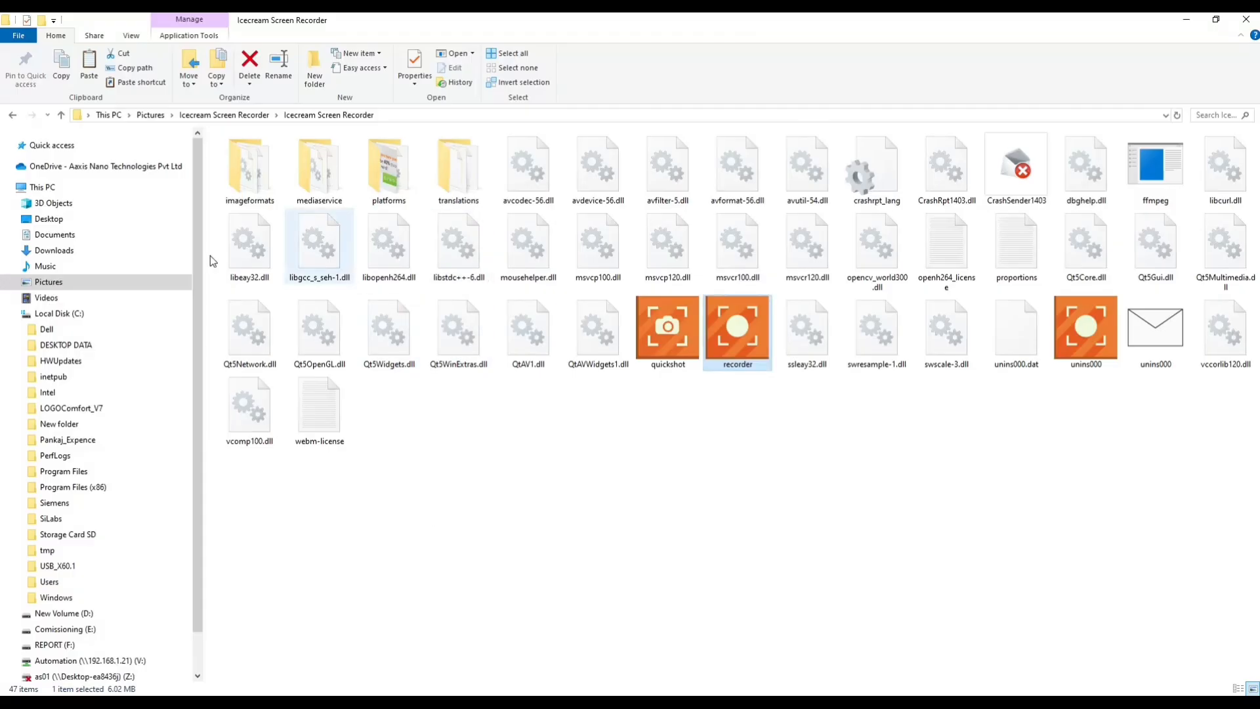
# - Check the exported file in the Music\GSDML folder in File Explorer and dismiss the export message
pyautogui.click(65, 265)
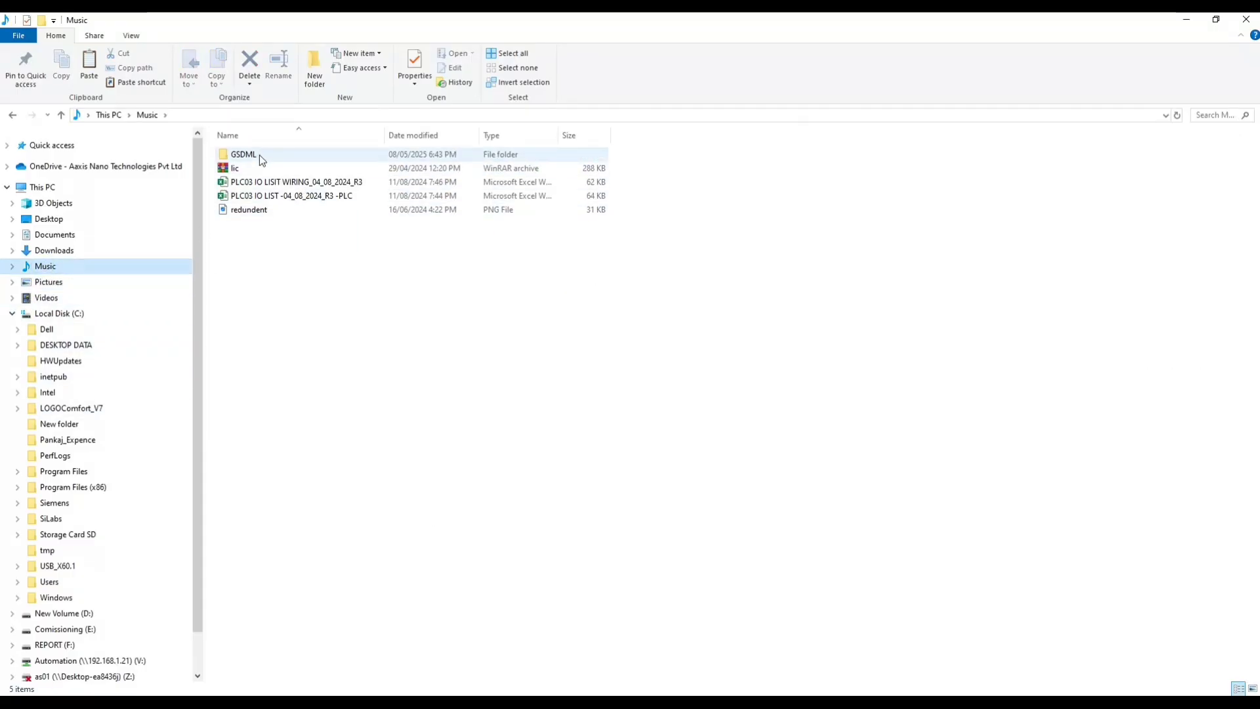
pyautogui.doubleClick(258, 154)
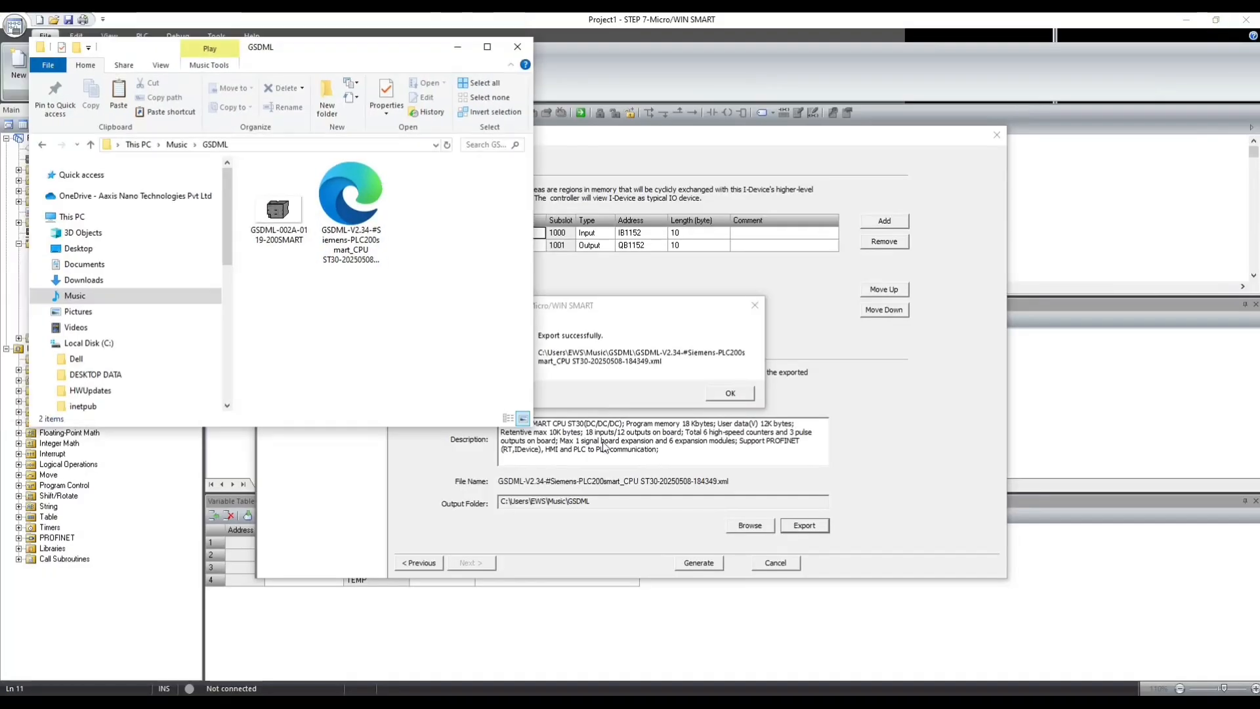
pyautogui.click(731, 393)
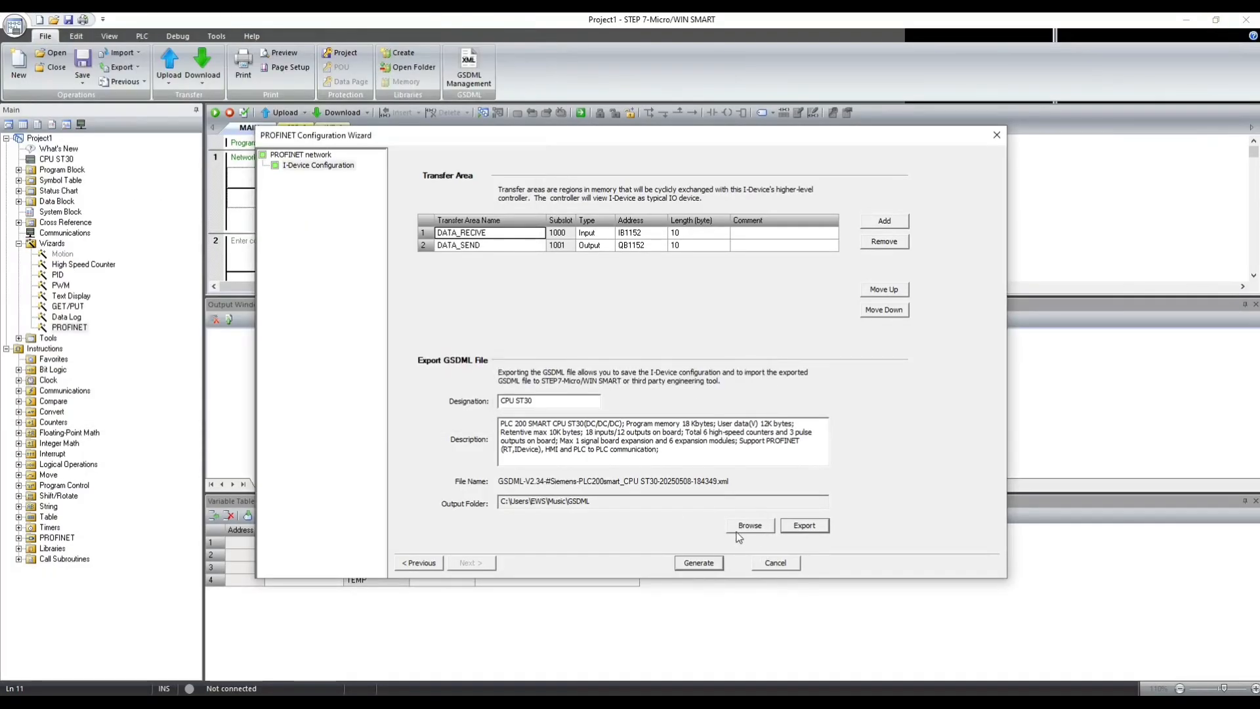
# - Generate the PROFINET configuration, capturing a screen snip of the wizard's transfer area table before accepting the background time notice
pyautogui.click(700, 564)
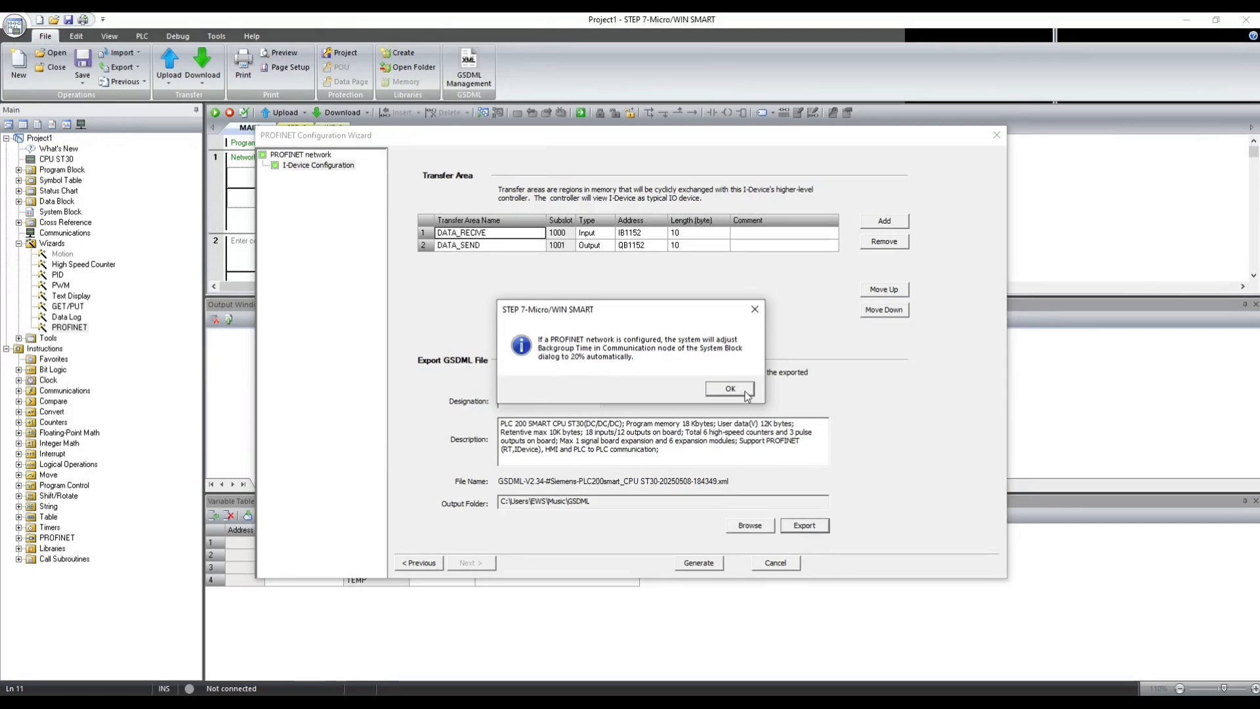
pyautogui.moveTo(551, 309); pyautogui.dragTo(679, 374)
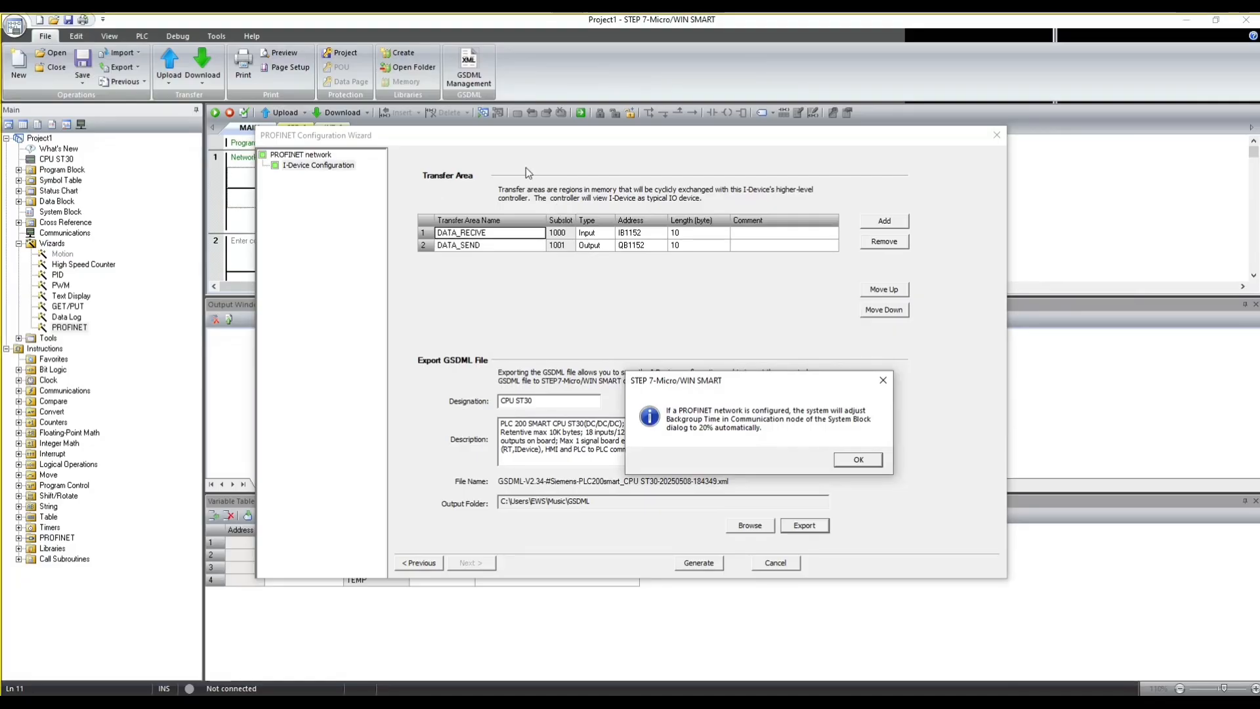
pyautogui.press('super+shift+s')
pyautogui.moveTo(254, 126); pyautogui.dragTo(944, 326)
pyautogui.click(856, 460)
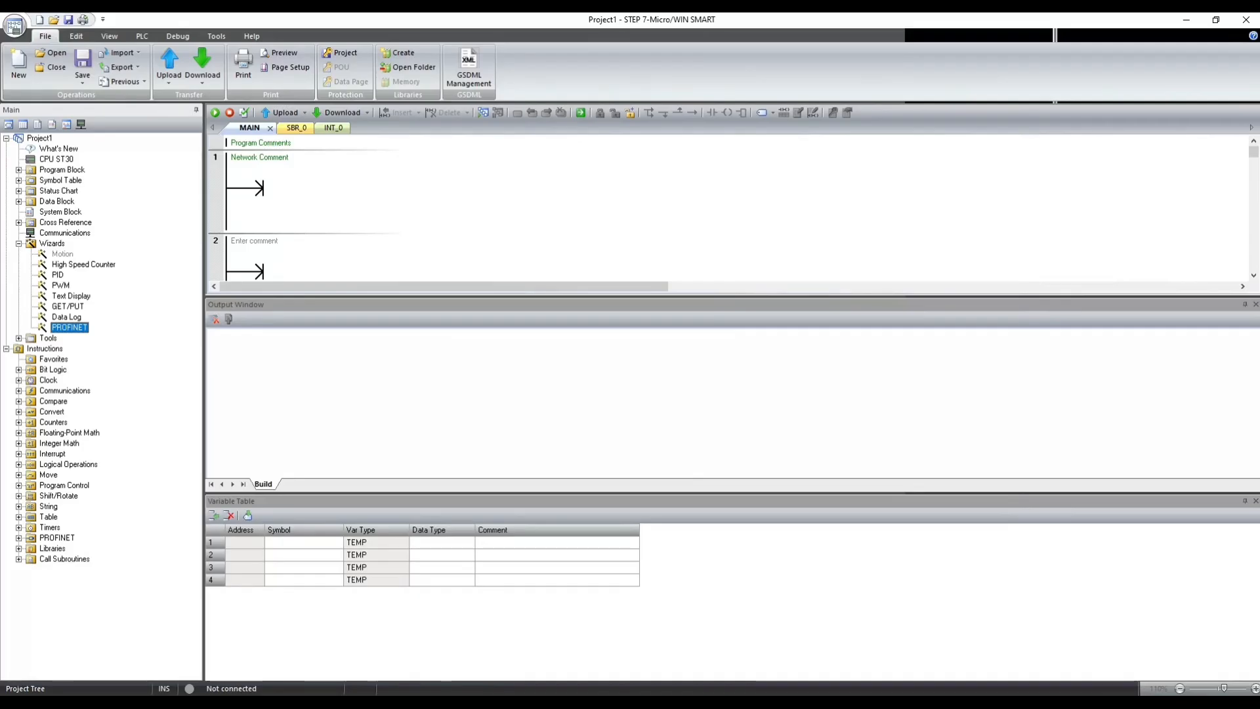
# - Open Paint and paste the captured transfer area snip onto the canvas
pyautogui.click(1248, 700)
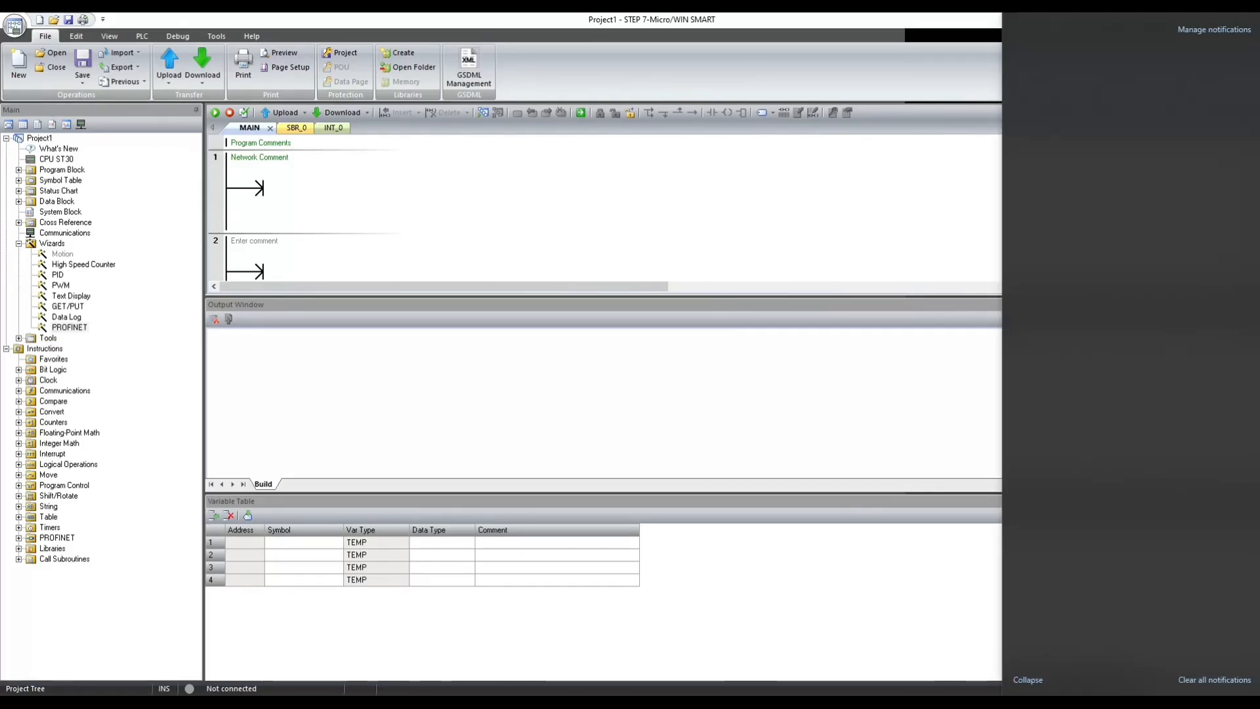
pyautogui.click(1249, 701)
pyautogui.click(88, 698)
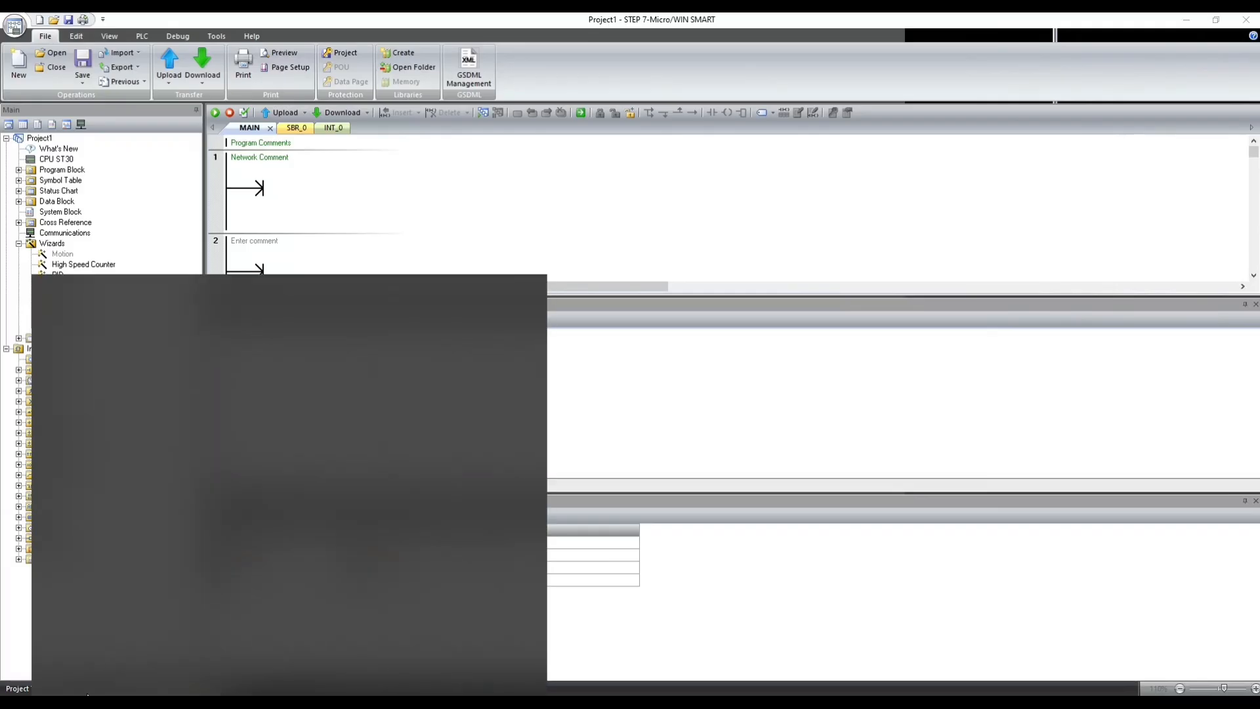
pyautogui.write('pa')
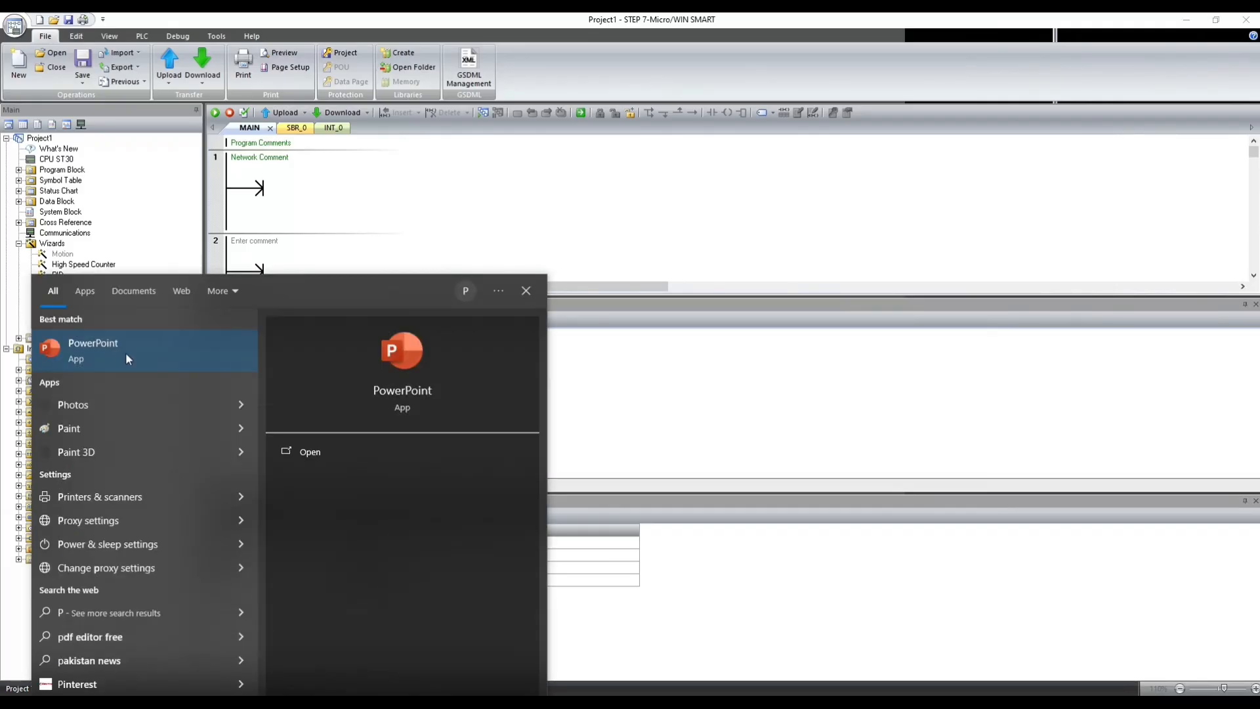
pyautogui.click(334, 334)
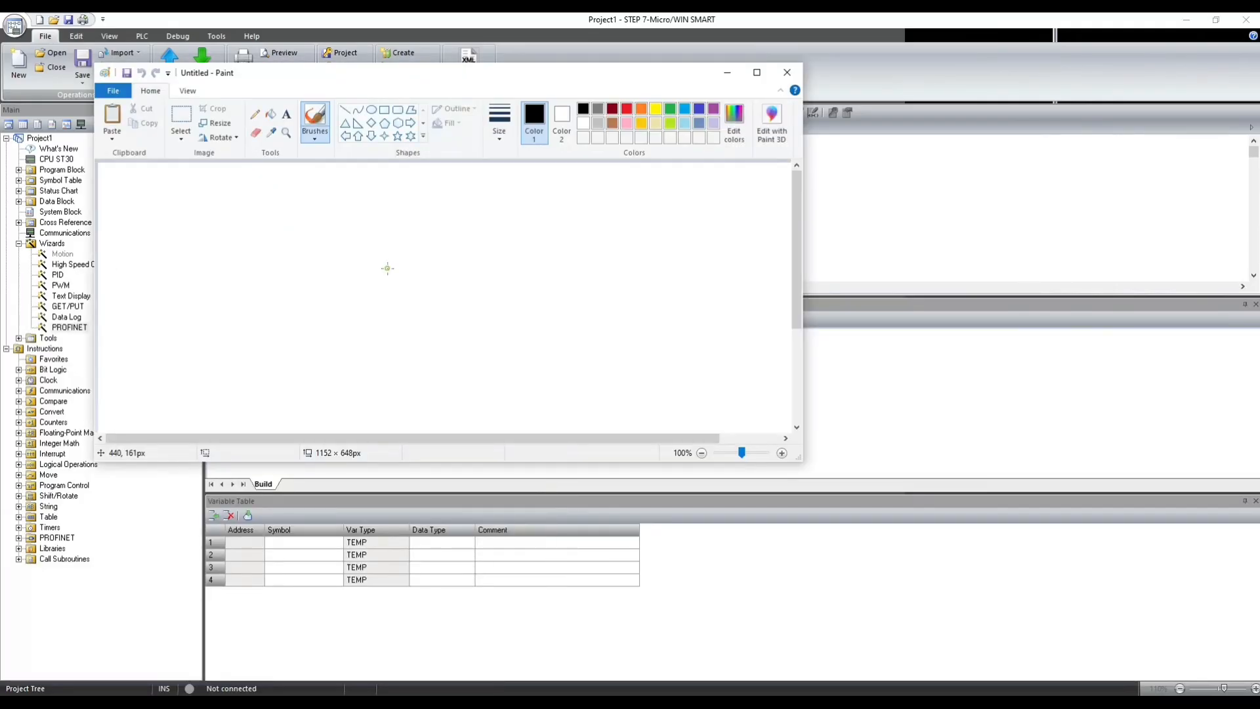
pyautogui.hotkey('ctrl', 'v')
# - Move the Paint window aside and restore STEP 7-Micro/WIN SMART to a smaller window, keeping the pasted snip in front
pyautogui.moveTo(405, 79)
pyautogui.mouseDown()
pyautogui.moveTo(512, 133)
pyautogui.moveTo(792, 205)
pyautogui.mouseUp()
pyautogui.doubleClick(695, 20)
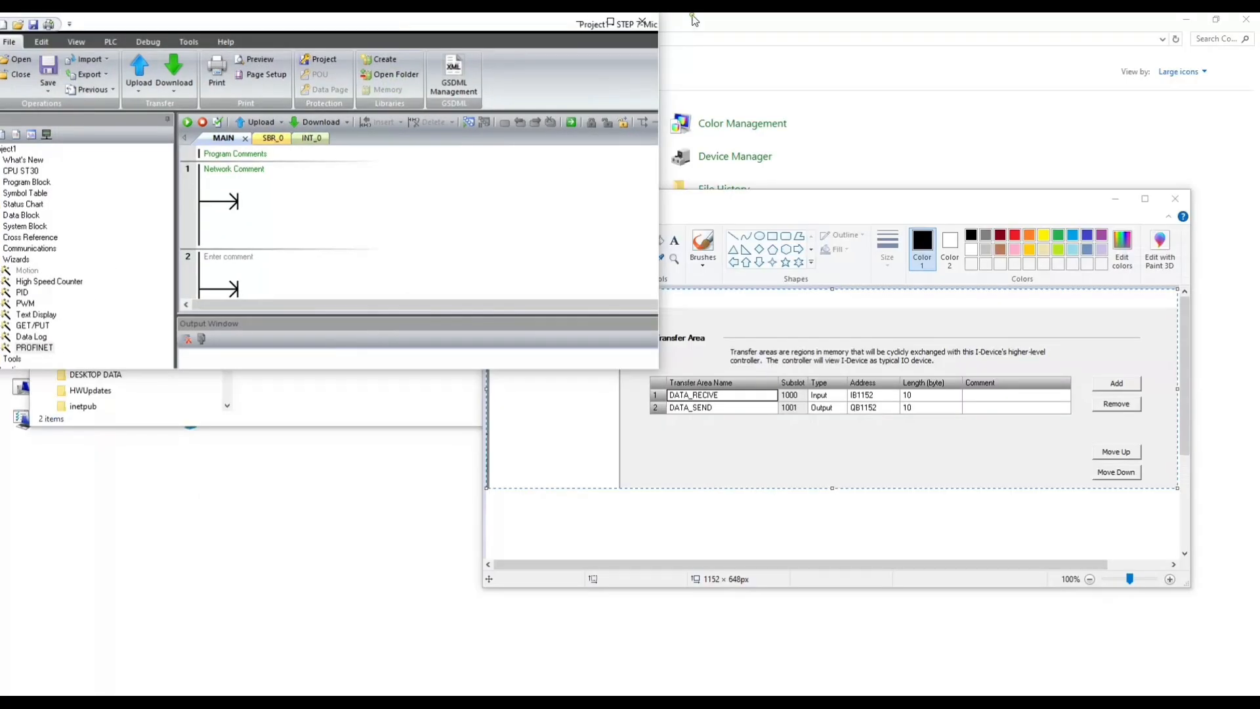
pyautogui.click(863, 200)
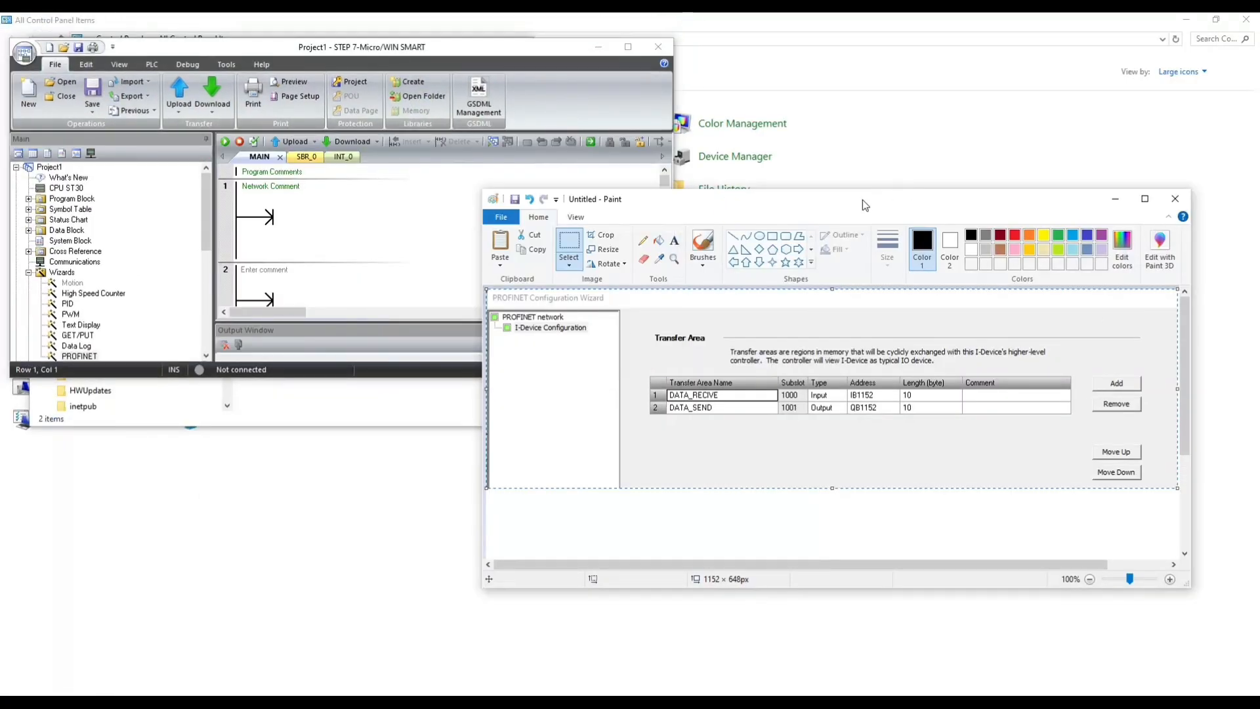
# - Bring STEP 7-Micro/WIN SMART in front of Paint and extend its window downward to show more networks
pyautogui.moveTo(292, 428); pyautogui.dragTo(288, 654)
pyautogui.click(588, 89)
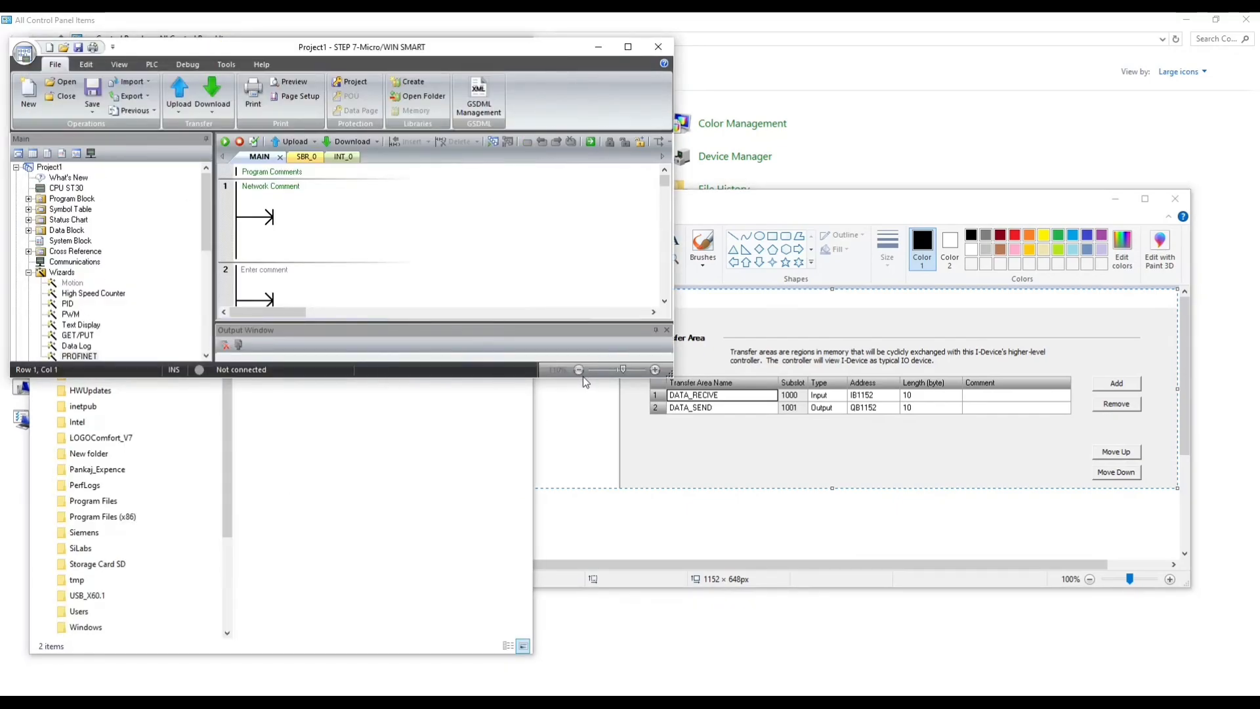
pyautogui.moveTo(564, 377); pyautogui.dragTo(564, 670)
# - Insert a normally open contact at the start of network 1 and assign it the Always_On symbol
pyautogui.click(253, 221)
pyautogui.press('F4')
pyautogui.click(268, 203)
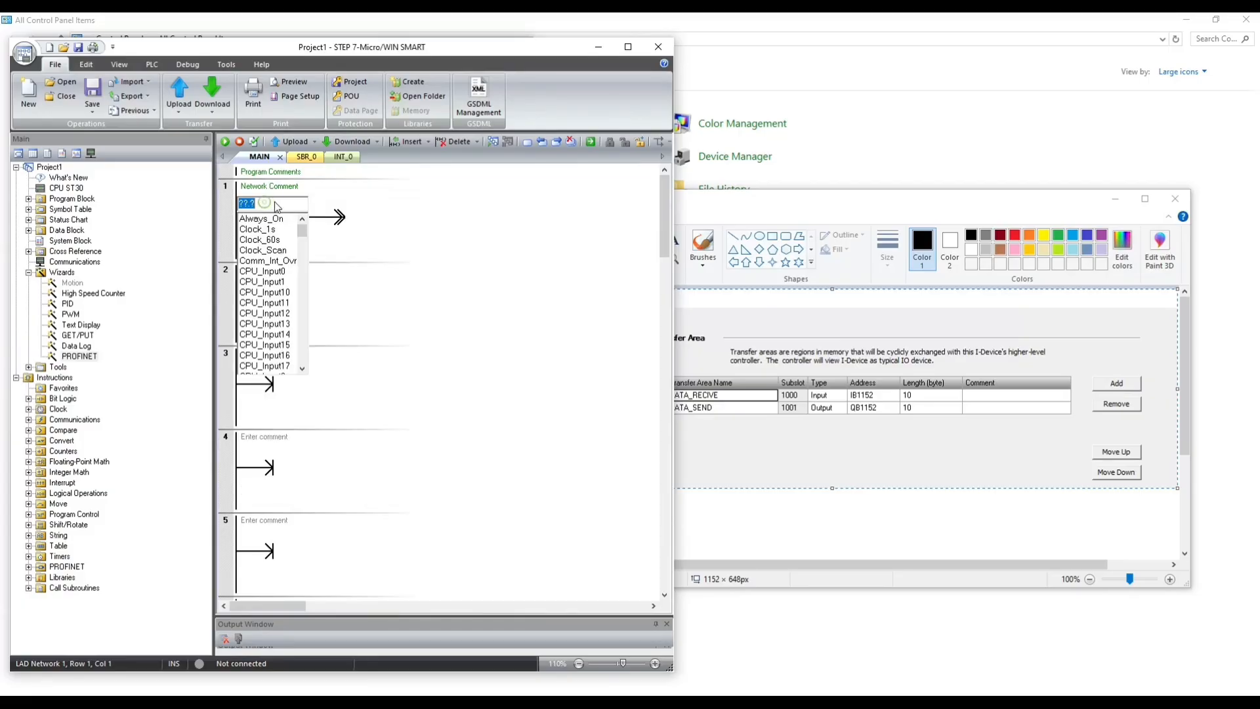
pyautogui.click(271, 216)
pyautogui.click(386, 213)
pyautogui.click(326, 218)
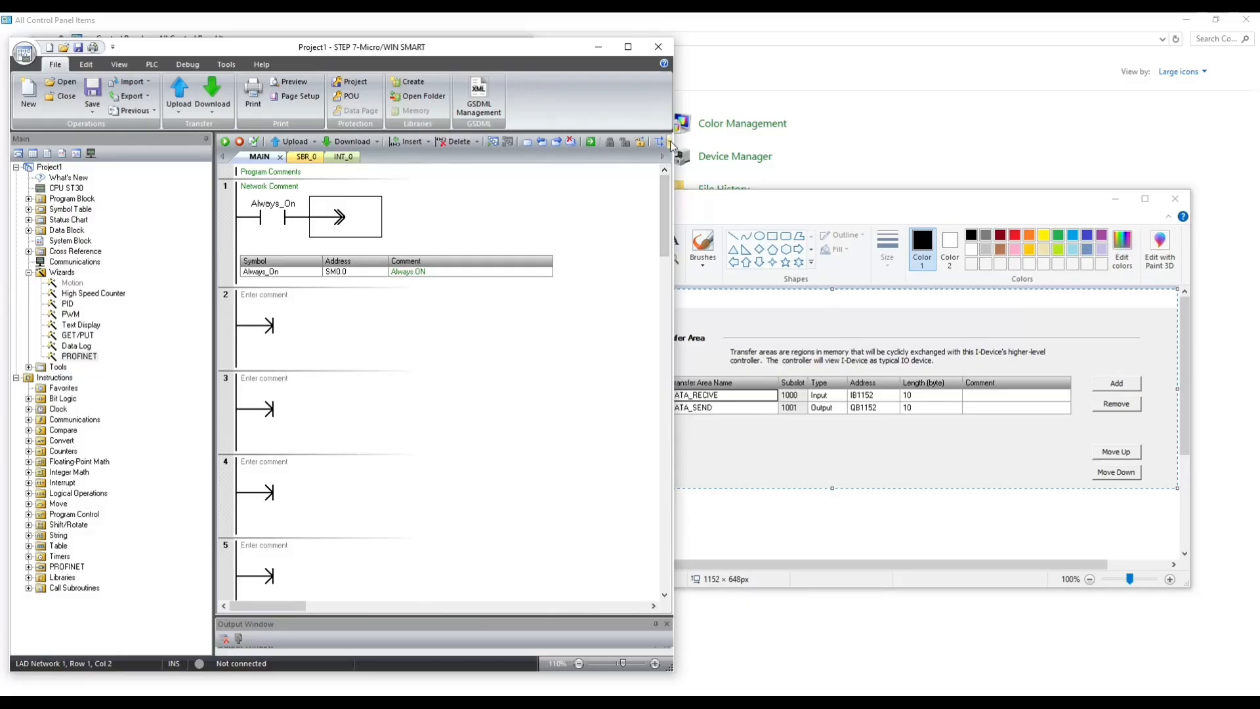
# - Maximize the program window and add a MOV_W box after the Always_On contact in network 1
pyautogui.click(628, 46)
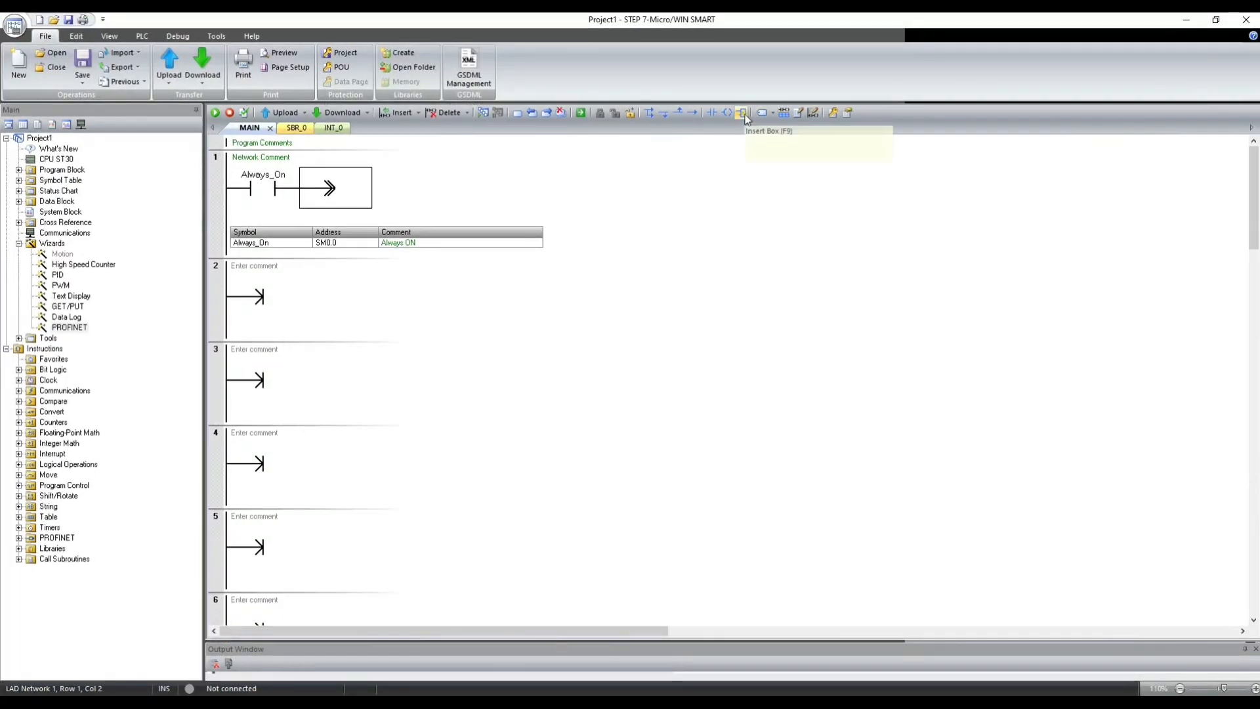
pyautogui.click(742, 112)
pyautogui.write('mov')
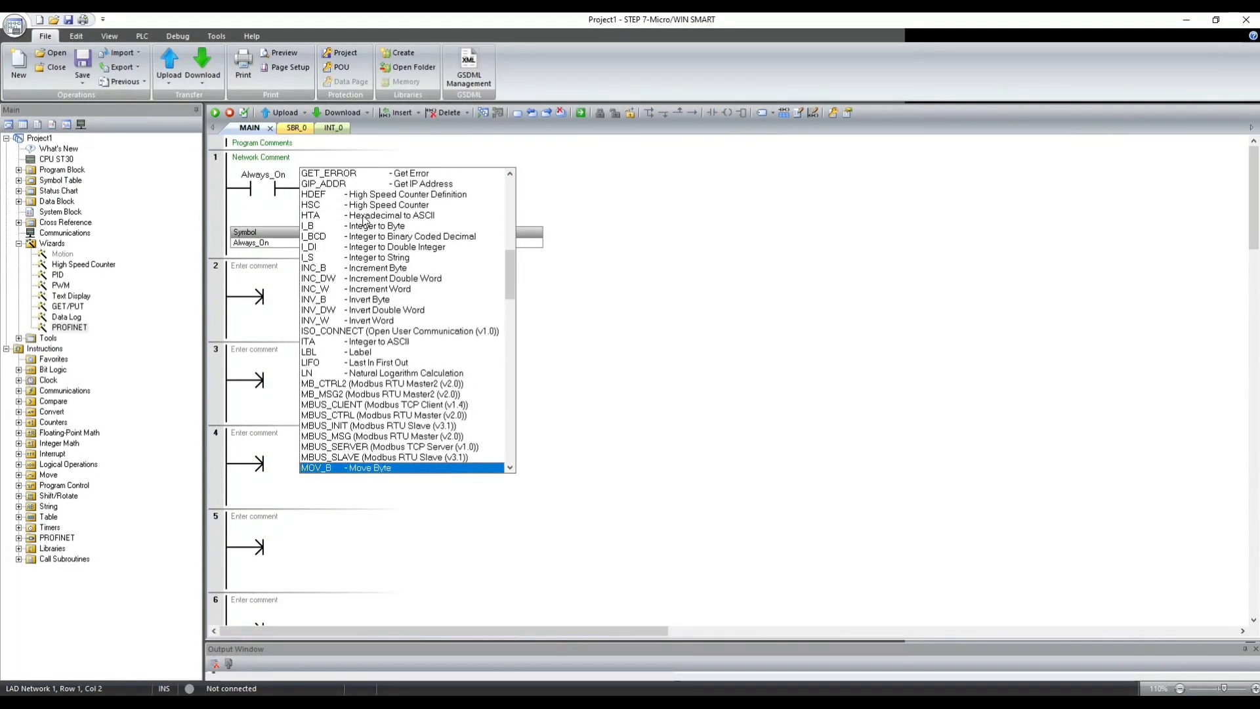
pyautogui.press('Down')
pyautogui.press('Down')
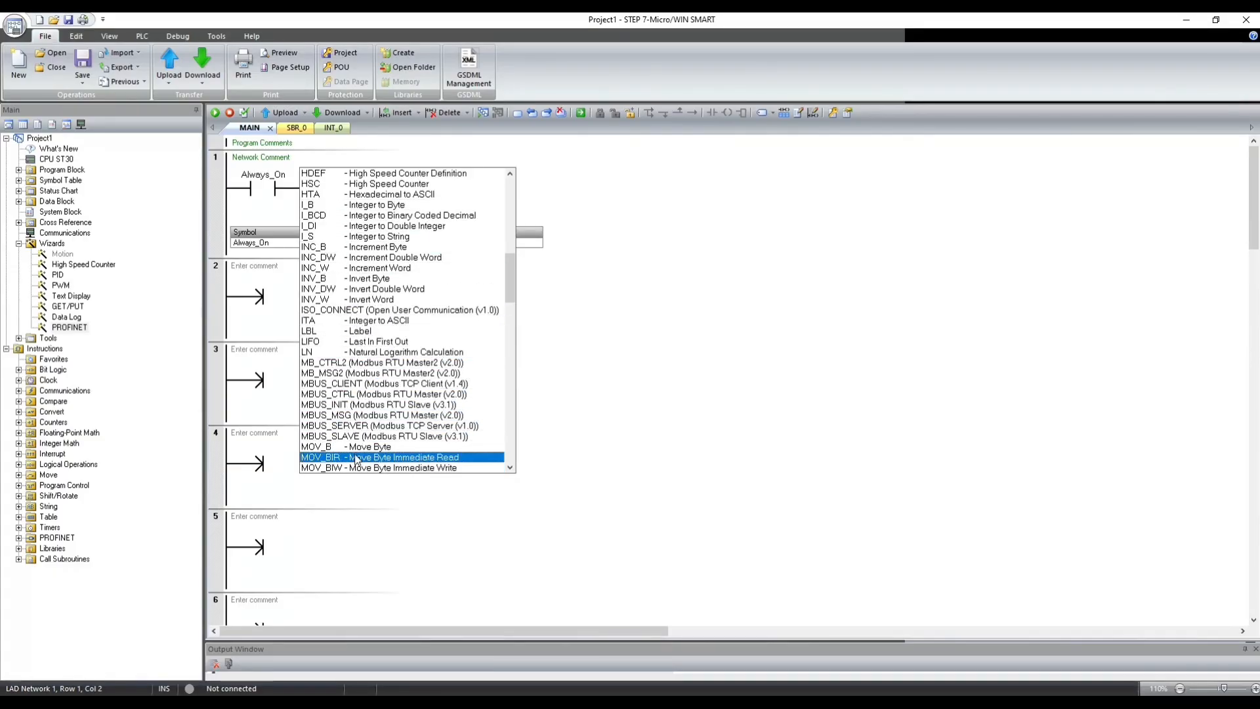
pyautogui.press('Down')
pyautogui.press('Down')
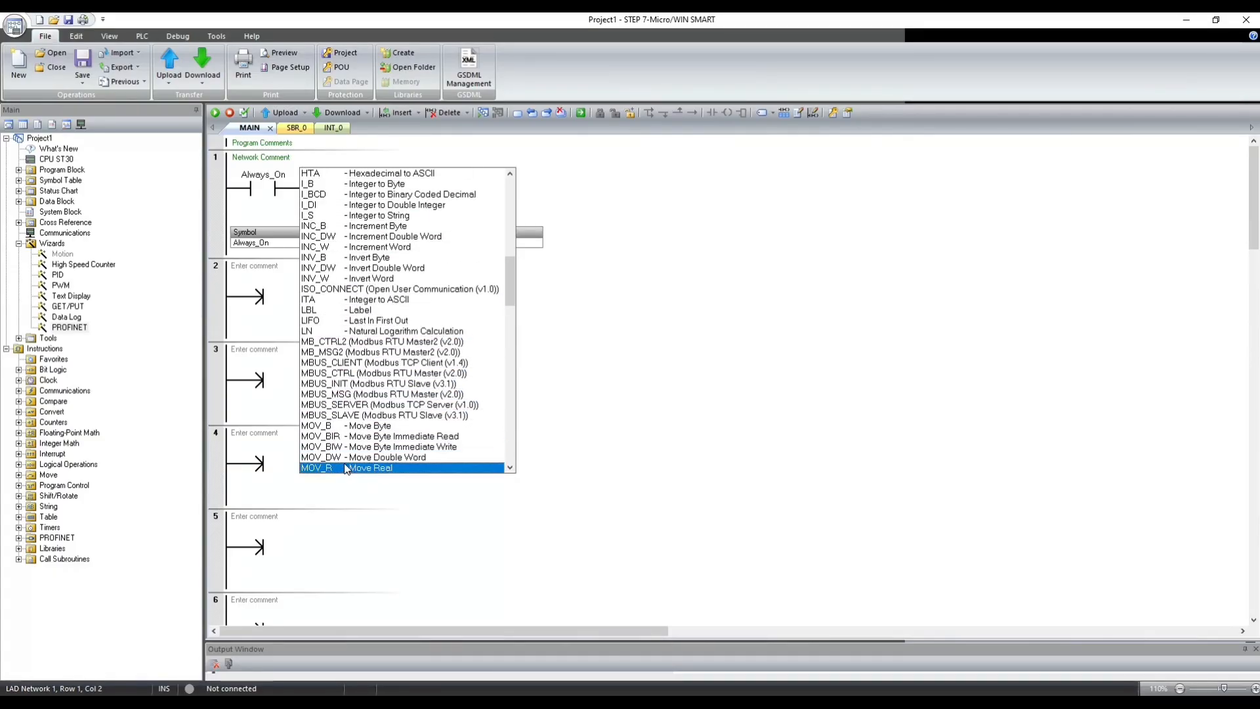
pyautogui.scroll(-1, 360, 455)
pyautogui.scroll(-1, 361, 455)
pyautogui.click(360, 456)
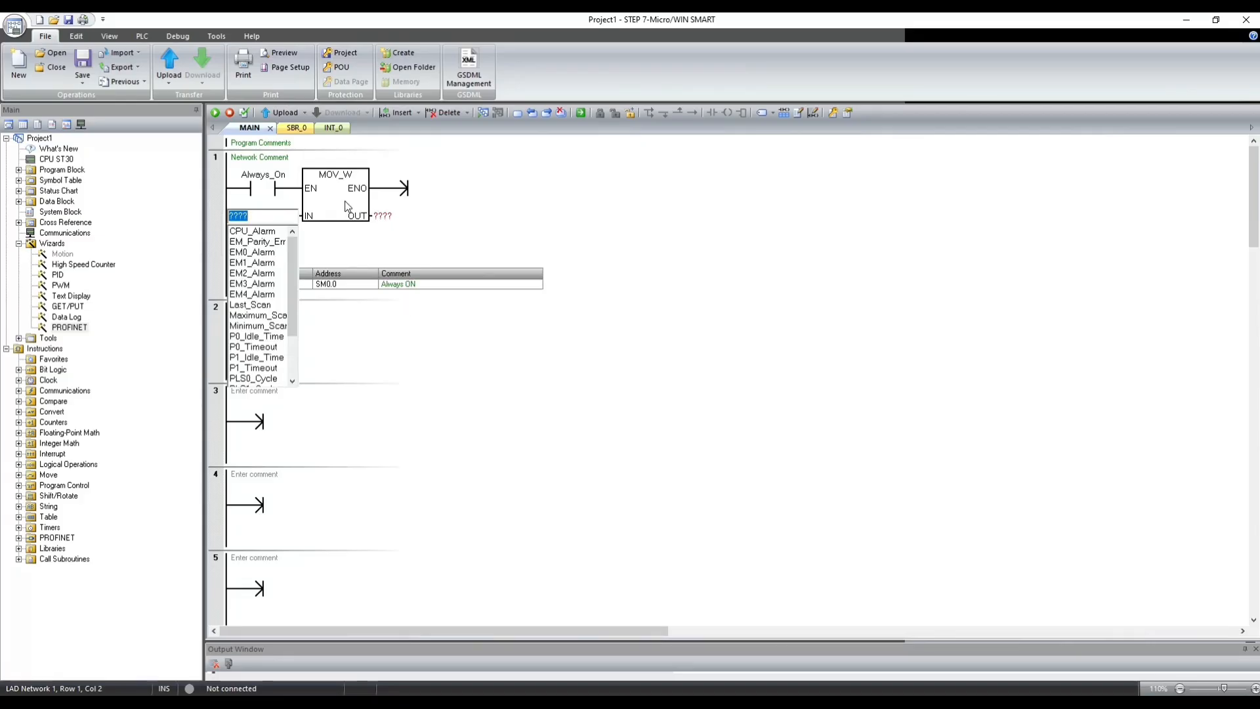
# - Set the IN operand of the MOV_W box in network 1 to 20
pyautogui.press('Down')
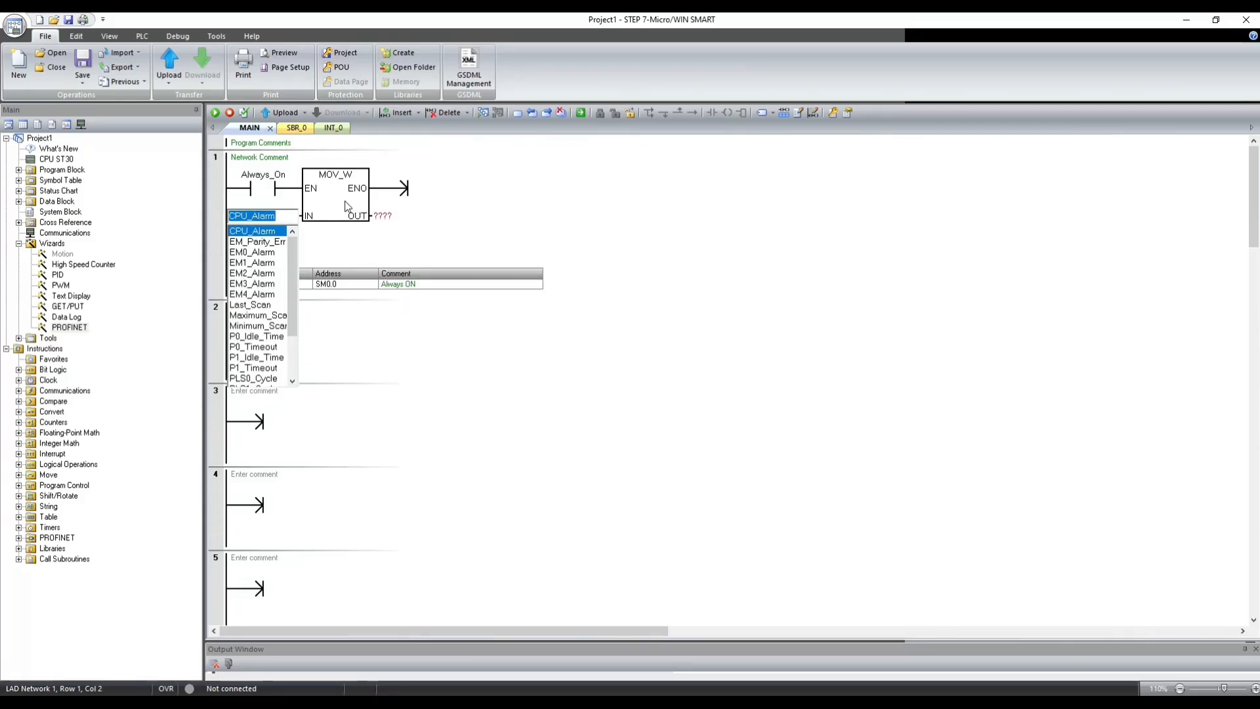
pyautogui.write('20')
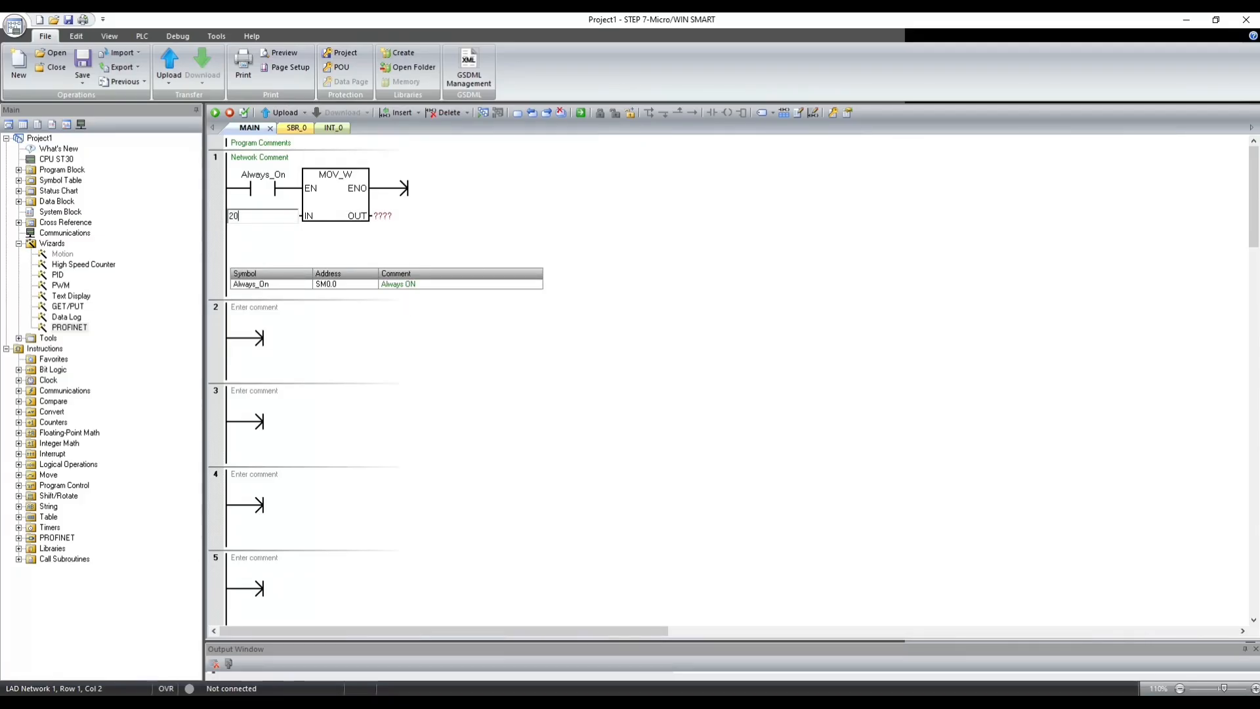
pyautogui.press('Return')
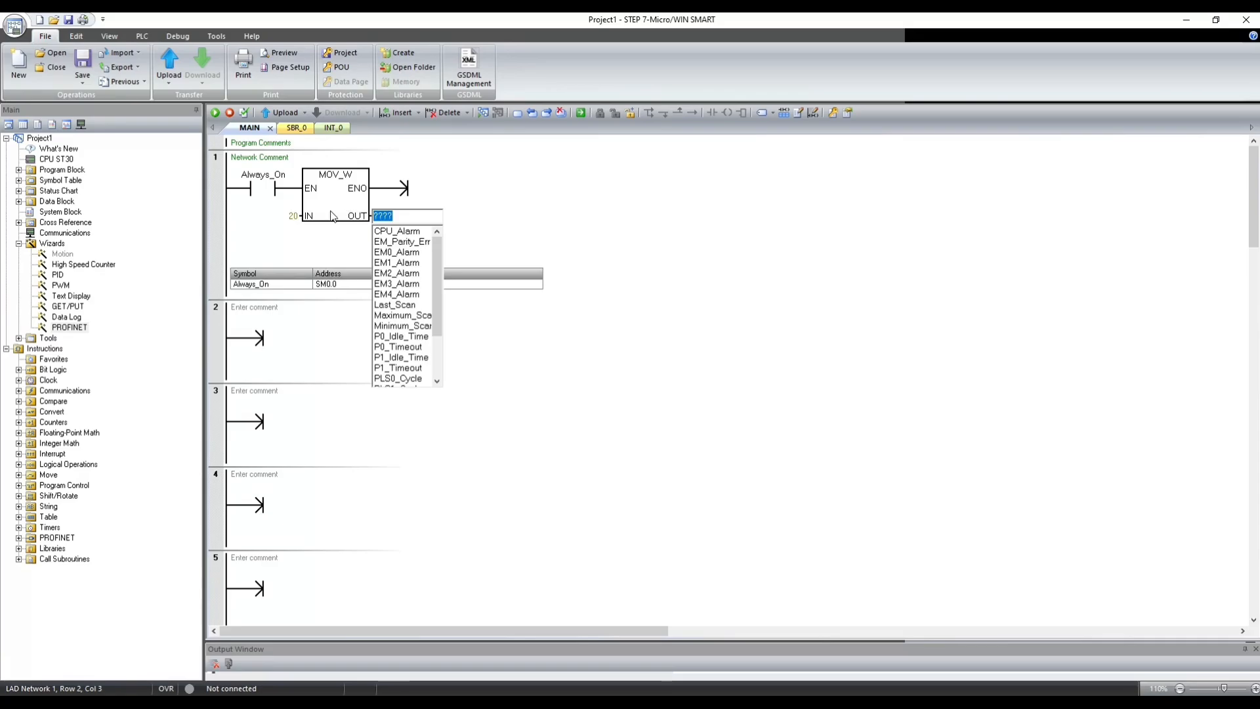
# - Switch to the Paint snip and underline the DATA_SEND address QB1152 with the pencil
pyautogui.click(1094, 702)
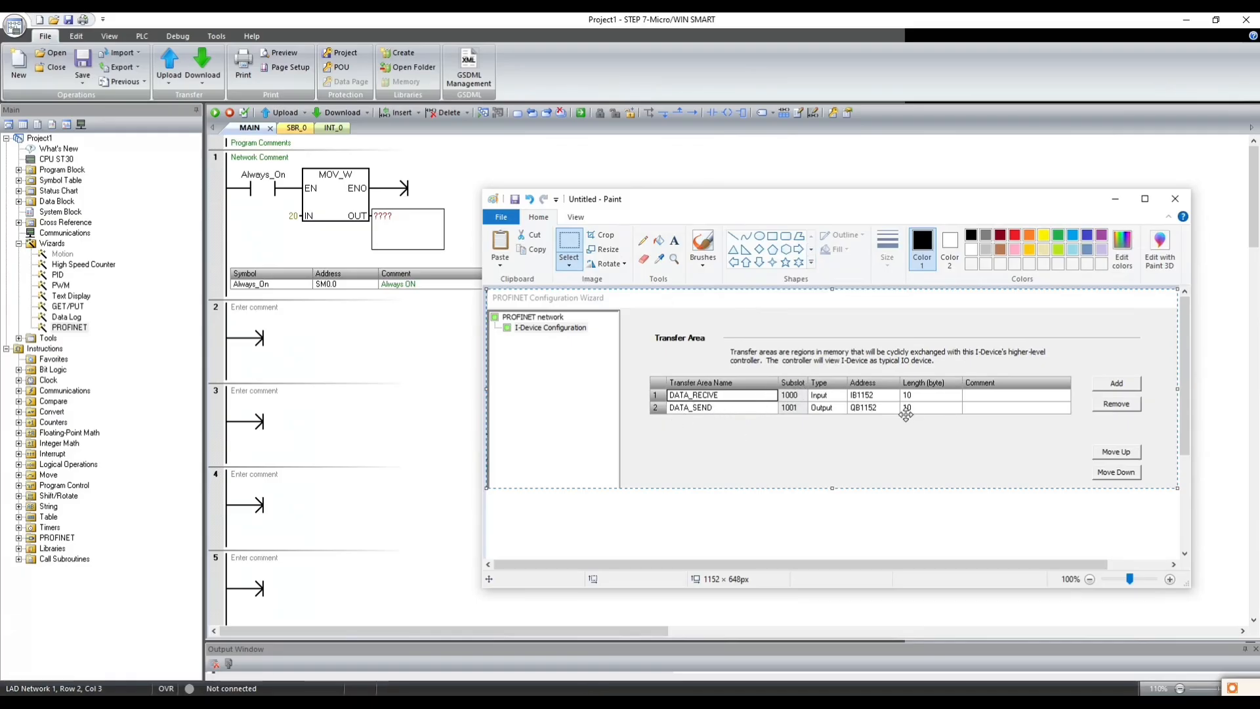
pyautogui.moveTo(861, 421)
pyautogui.mouseDown()
pyautogui.moveTo(889, 409)
pyautogui.moveTo(860, 415)
pyautogui.mouseUp()
pyautogui.click(643, 240)
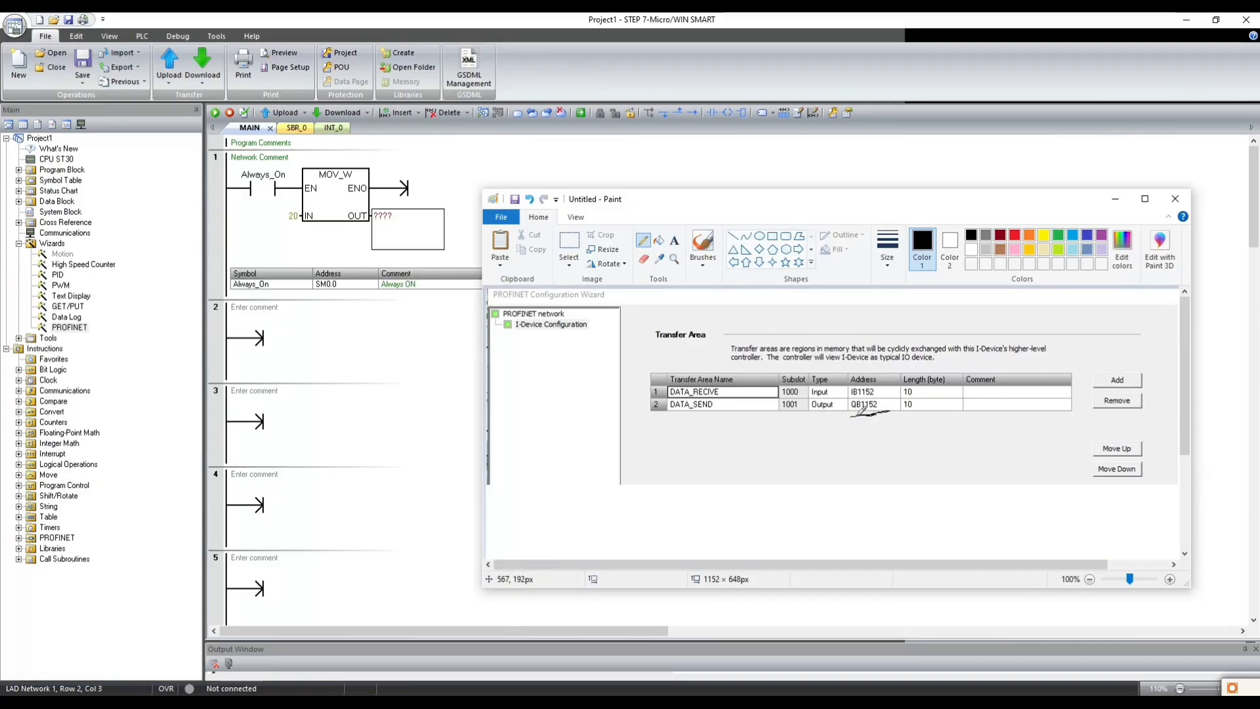
pyautogui.click(659, 240)
pyautogui.click(856, 410)
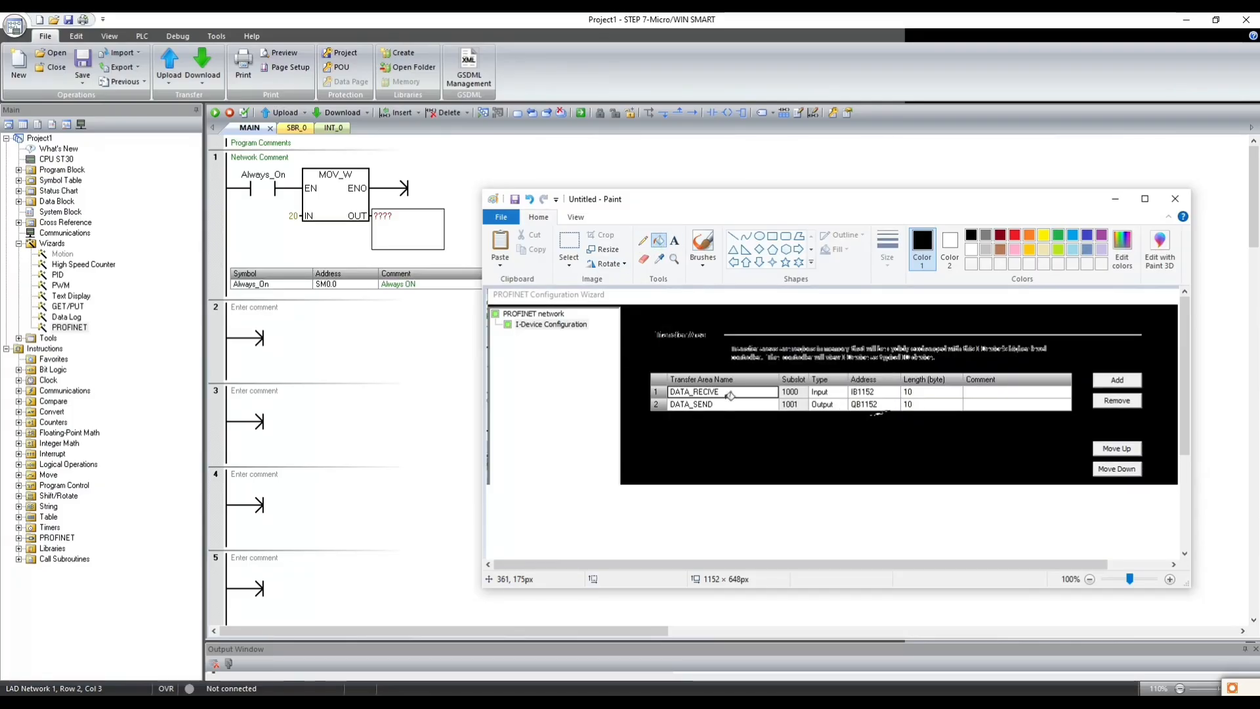
pyautogui.hotkey('ctrl', 'z')
# - Add another pencil mark beside the DATA_SEND address QB1152 in the snip
pyautogui.click(643, 241)
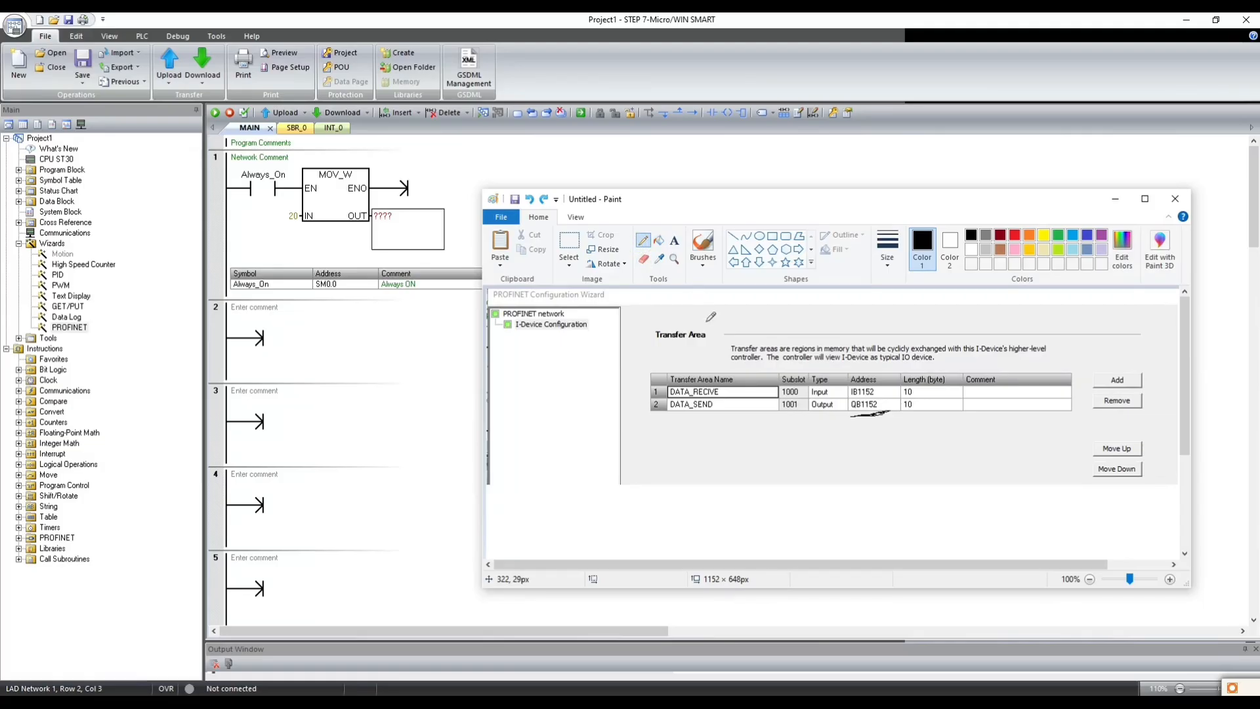
pyautogui.moveTo(883, 404); pyautogui.dragTo(895, 400)
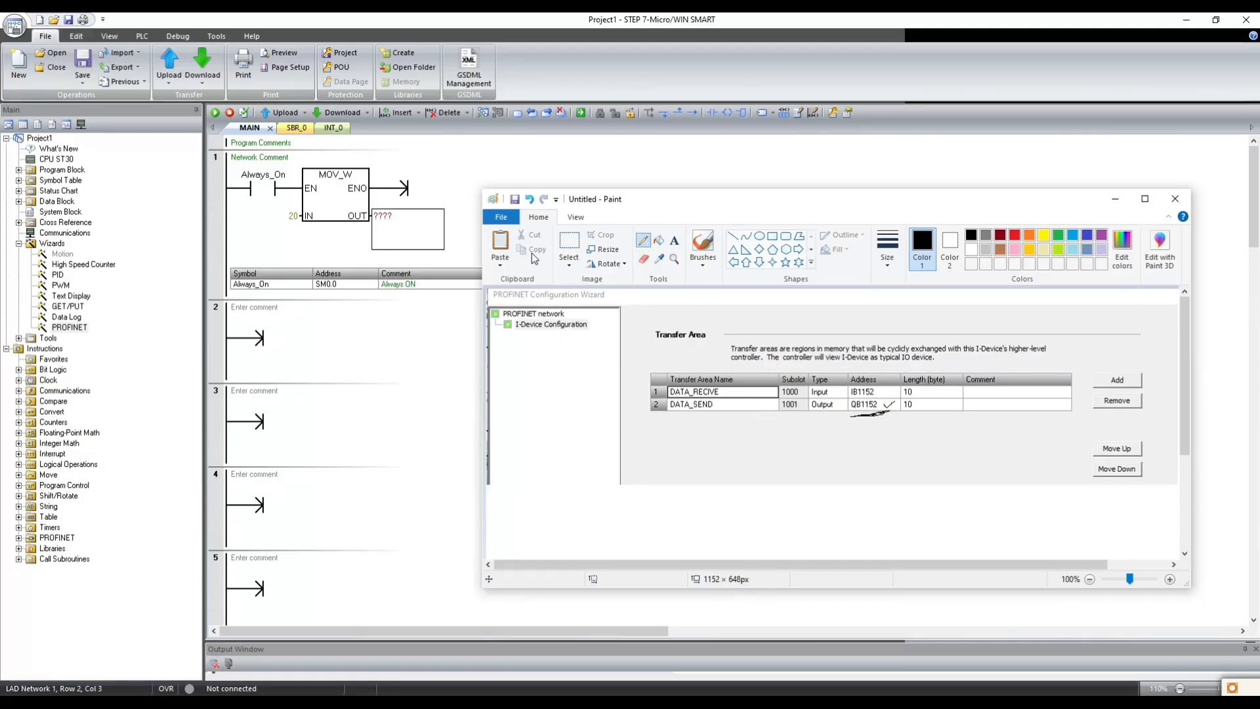
# - Return to STEP 7-Micro/WIN SMART and set the MOV_W box's OUT to QW1152 and IN to 120
pyautogui.click(403, 222)
pyautogui.write('QW1152')
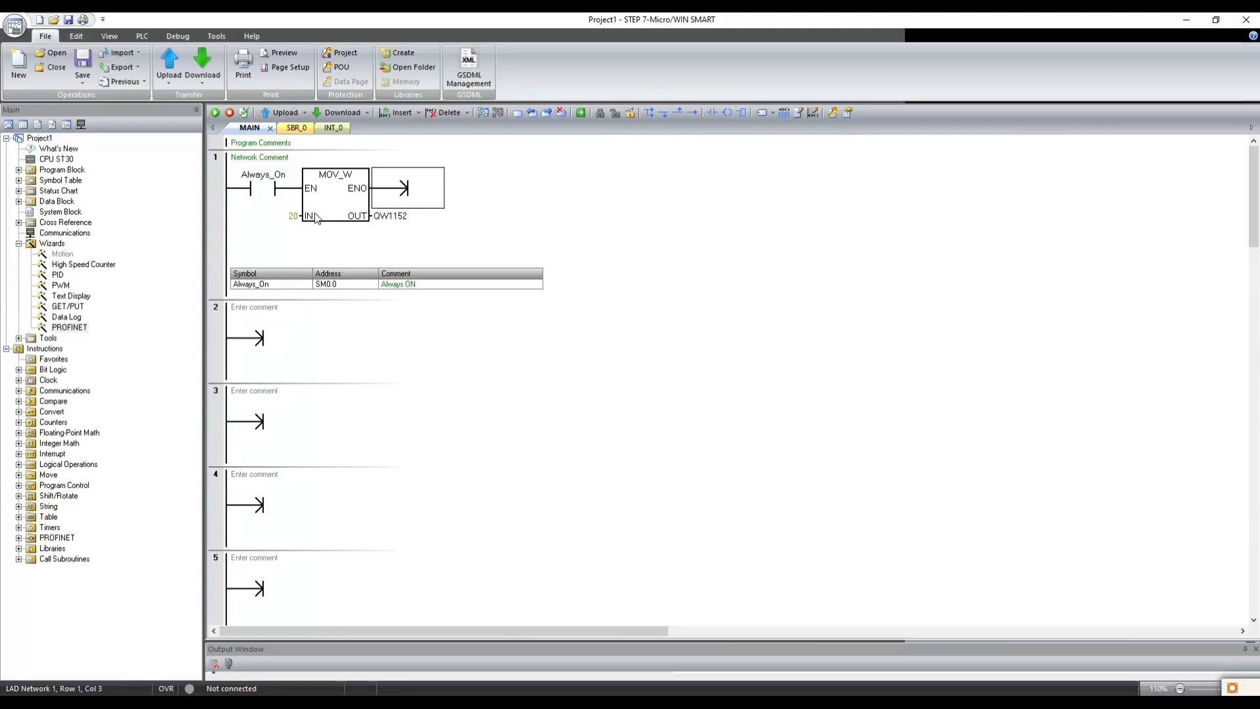
pyautogui.click(283, 217)
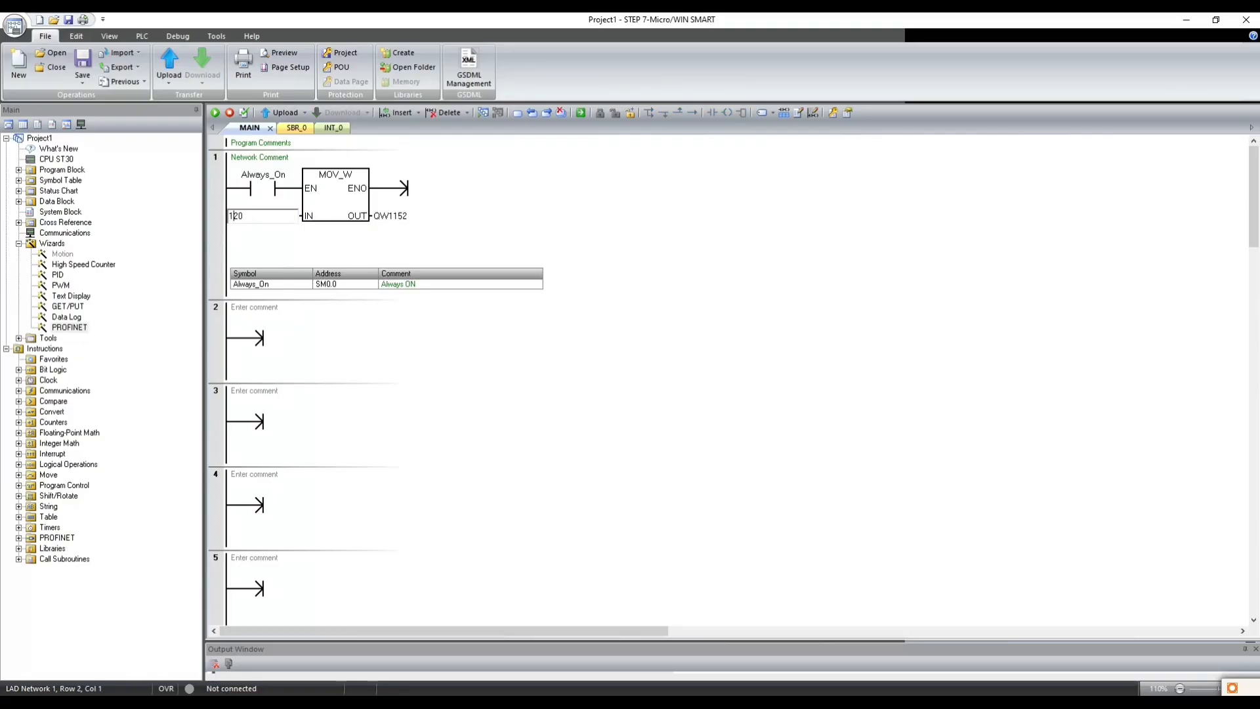
pyautogui.write('1')
# - Copy the MOV_W box after the first one in network 1 and give the copy IN 140 and OUT QW1154
pyautogui.click(334, 203)
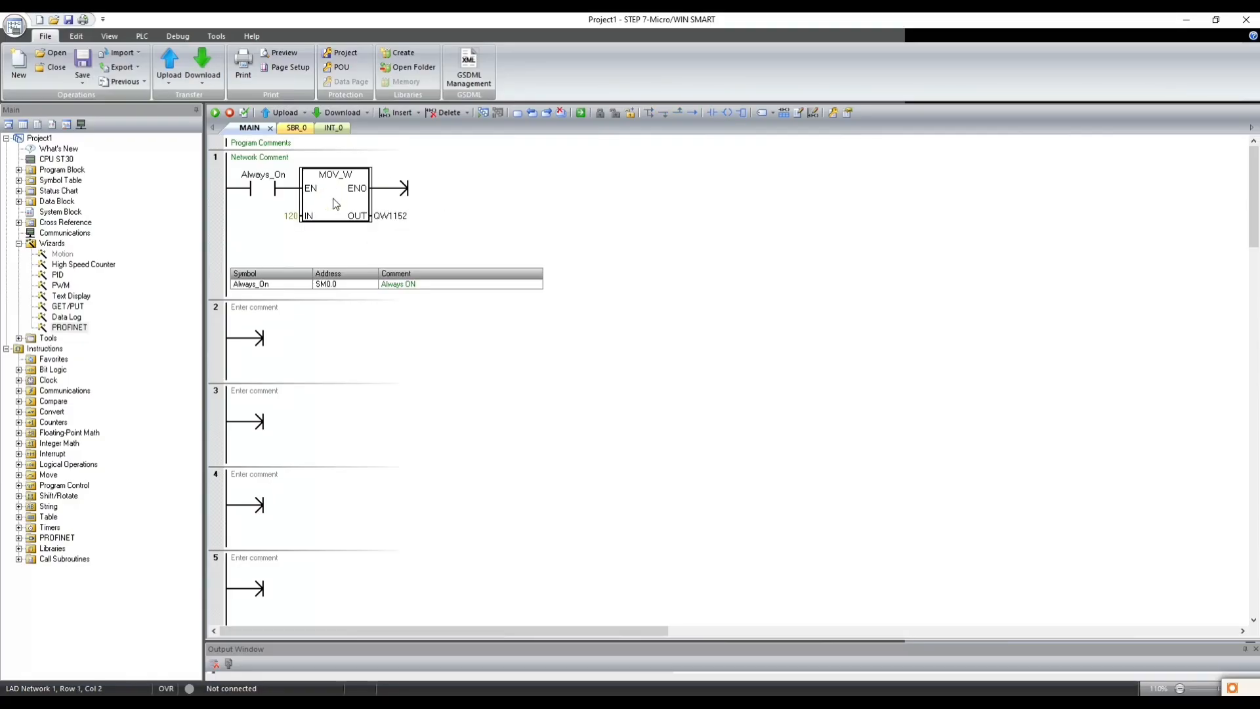
pyautogui.click(400, 191)
pyautogui.hotkey('ctrl', 'v')
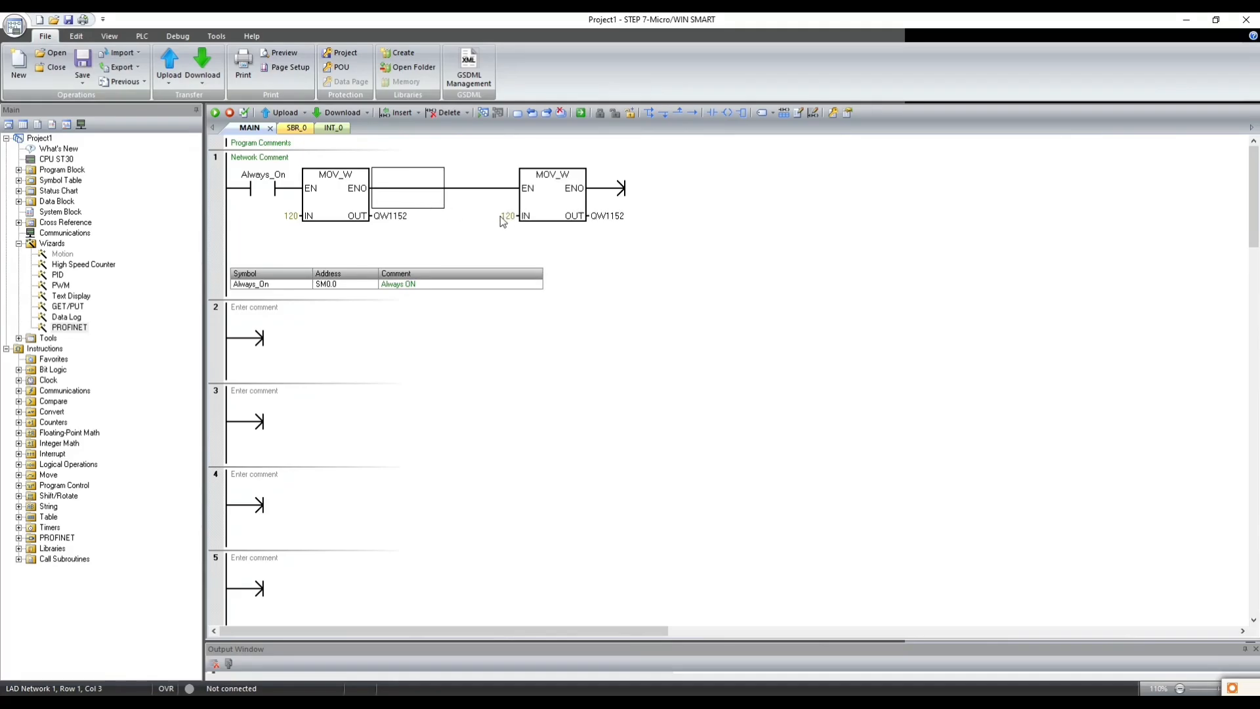
pyautogui.click(450, 216)
pyautogui.write('140')
pyautogui.press('Return')
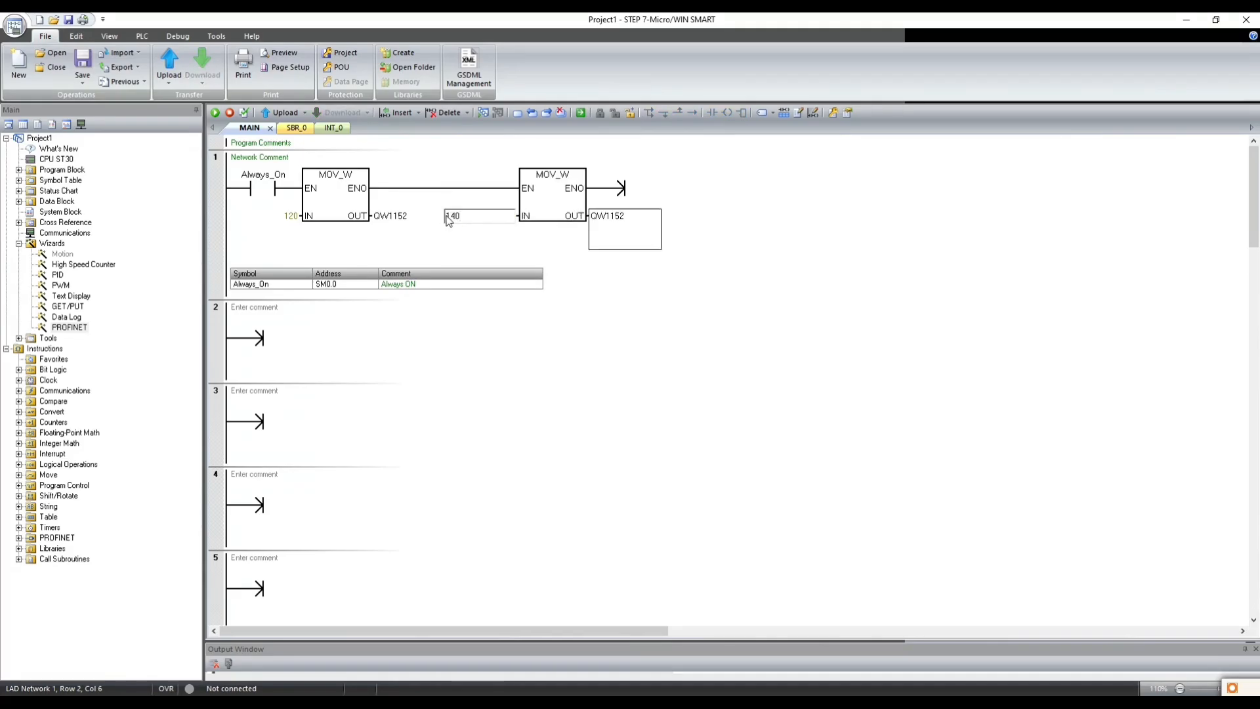
pyautogui.press('Right')
pyautogui.press('BackSpace')
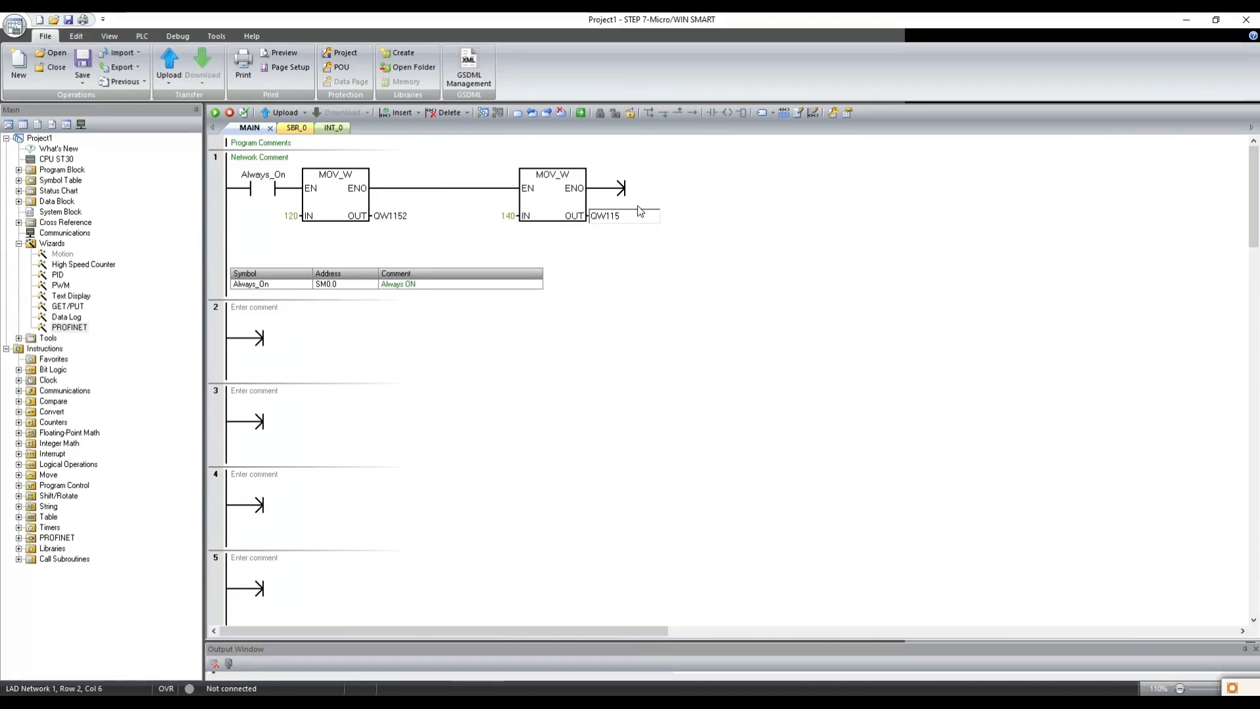
pyautogui.write('4')
# - Copy the second MOV_W box and paste it after itself as a third box in network 1
pyautogui.click(561, 198)
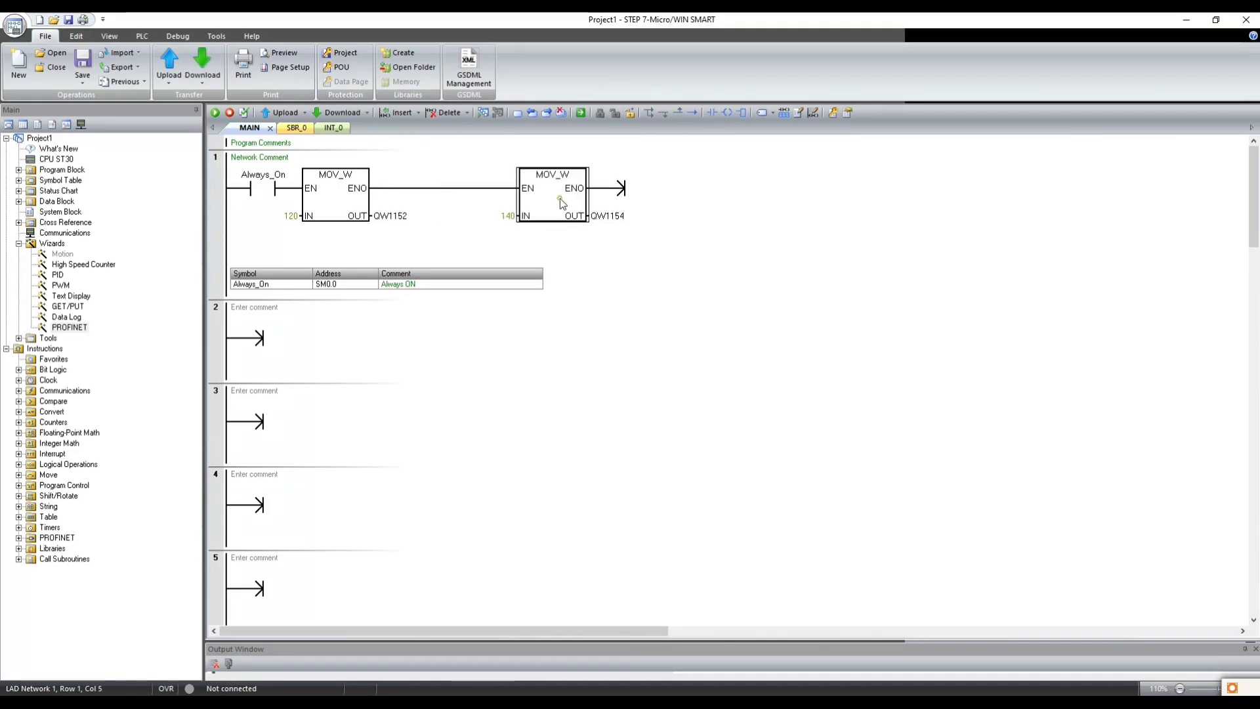
pyautogui.click(656, 191)
pyautogui.hotkey('ctrl', 'v')
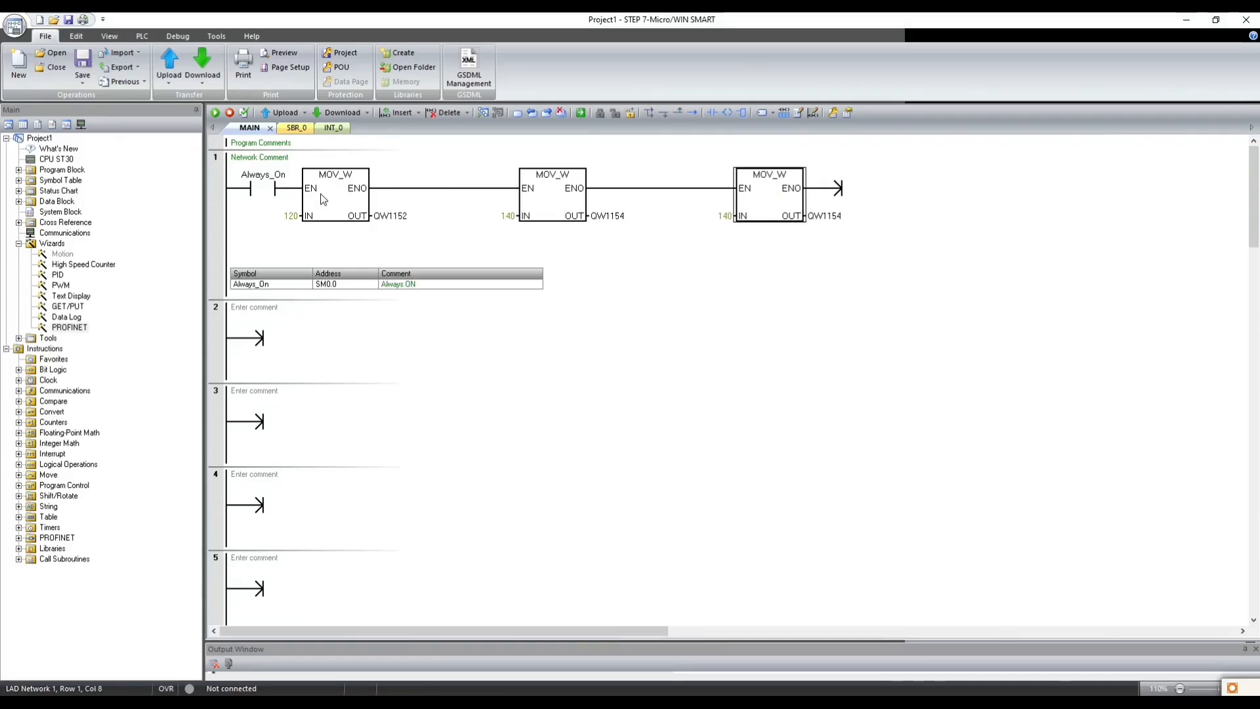
# - Add a downward branch after the Always_On contact and move the third MOV_W box onto it
pyautogui.click(302, 191)
pyautogui.click(273, 190)
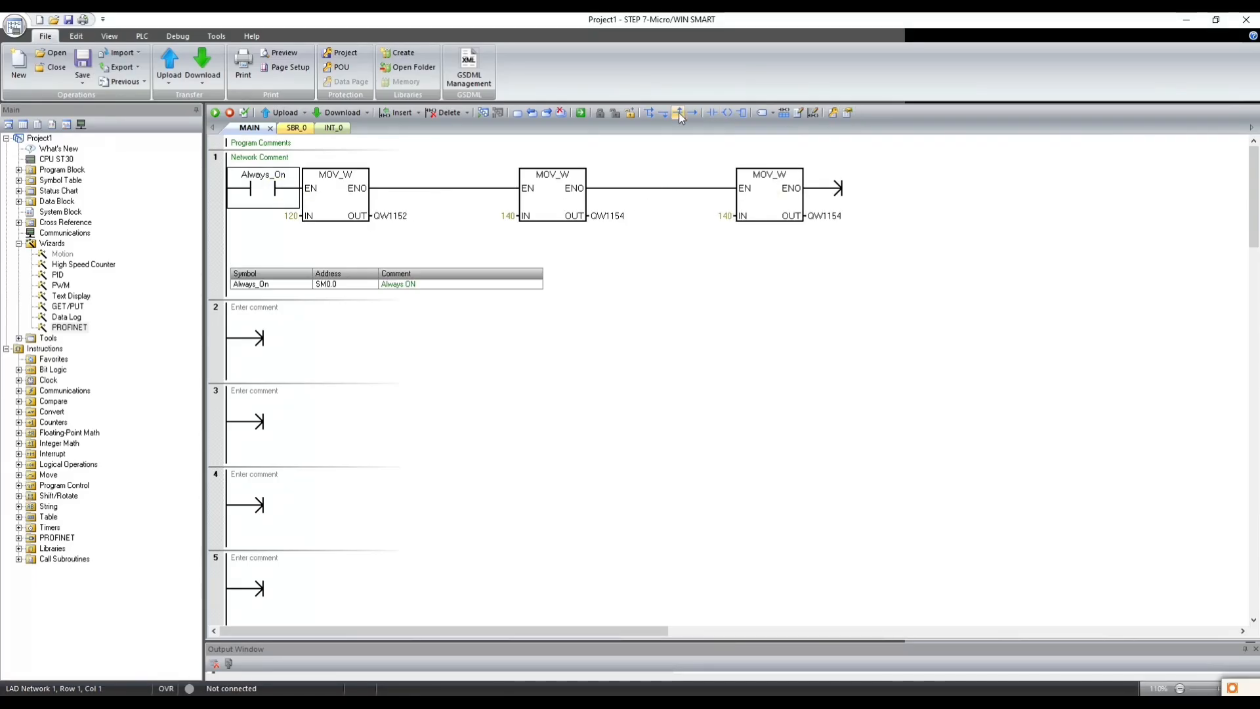
pyautogui.click(649, 113)
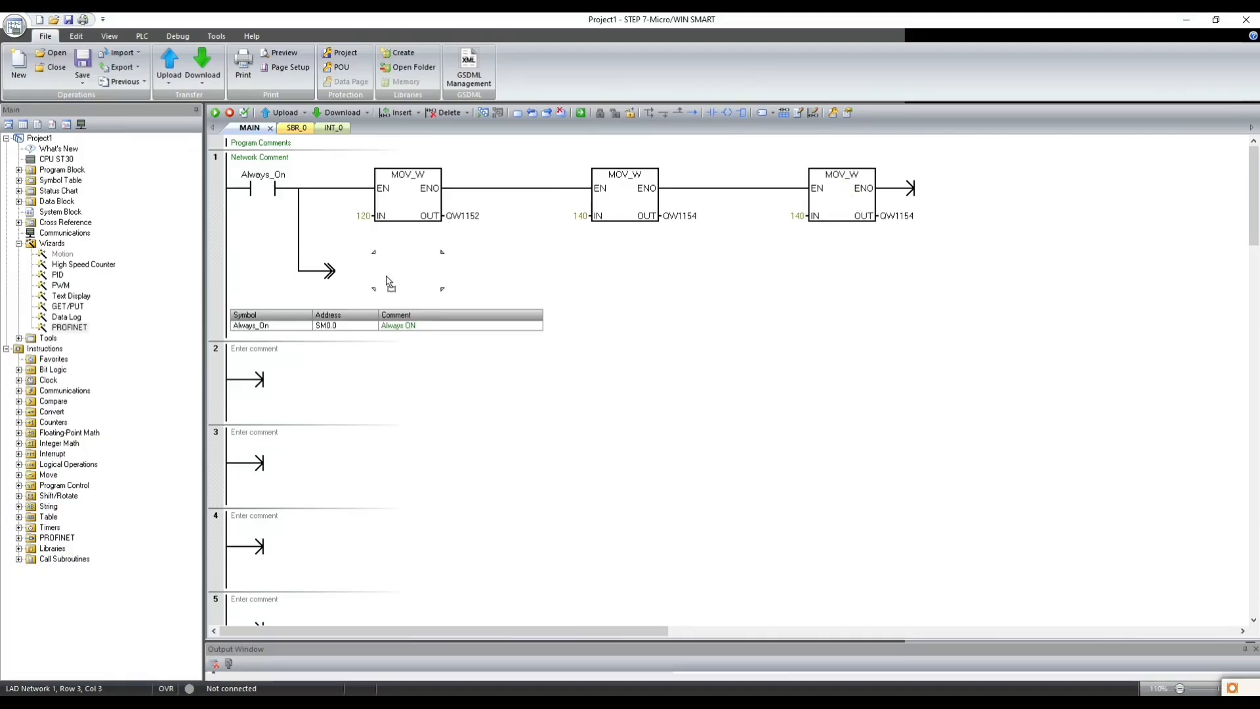
pyautogui.moveTo(388, 282); pyautogui.dragTo(390, 284)
# - Set the branch MOV_W box's IN to 160 and its OUT to QW1156
pyautogui.click(359, 300)
pyautogui.write('160')
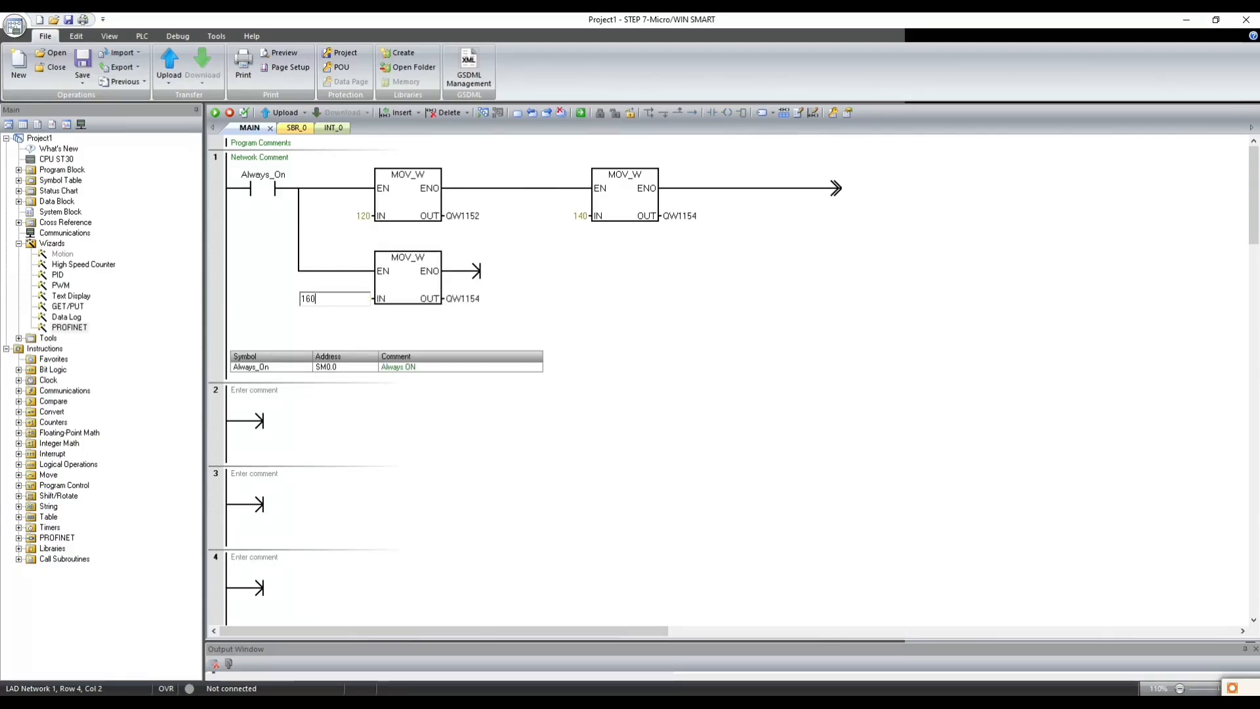
pyautogui.press('Return')
pyautogui.write('QW1156')
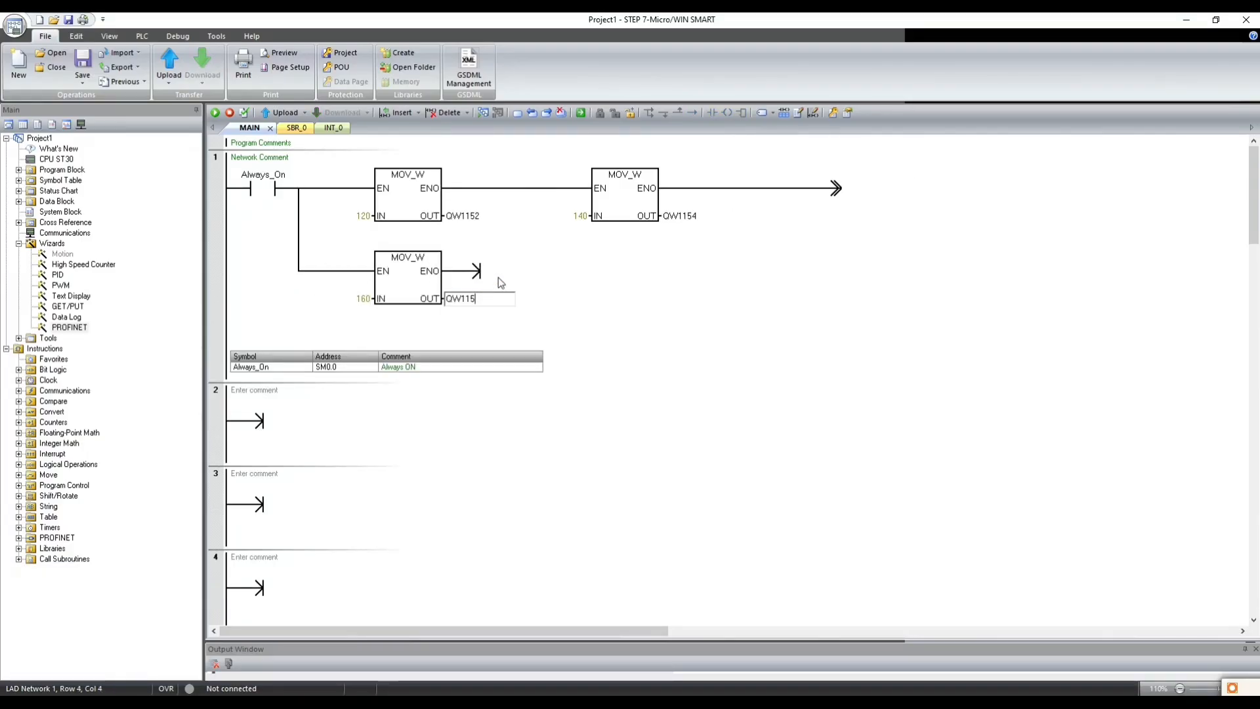
pyautogui.press('Return')
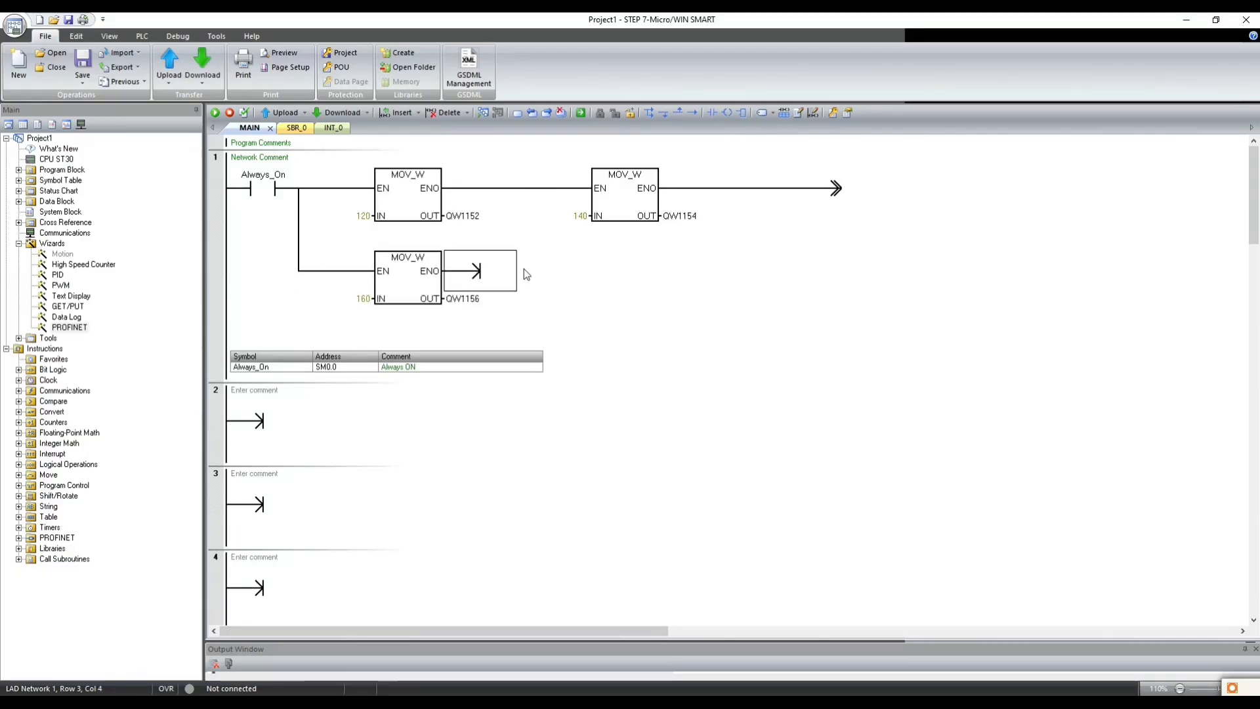
# - Replace the network 1 comment with "DATA SEND TO S7300"
pyautogui.click(213, 222)
pyautogui.click(302, 156)
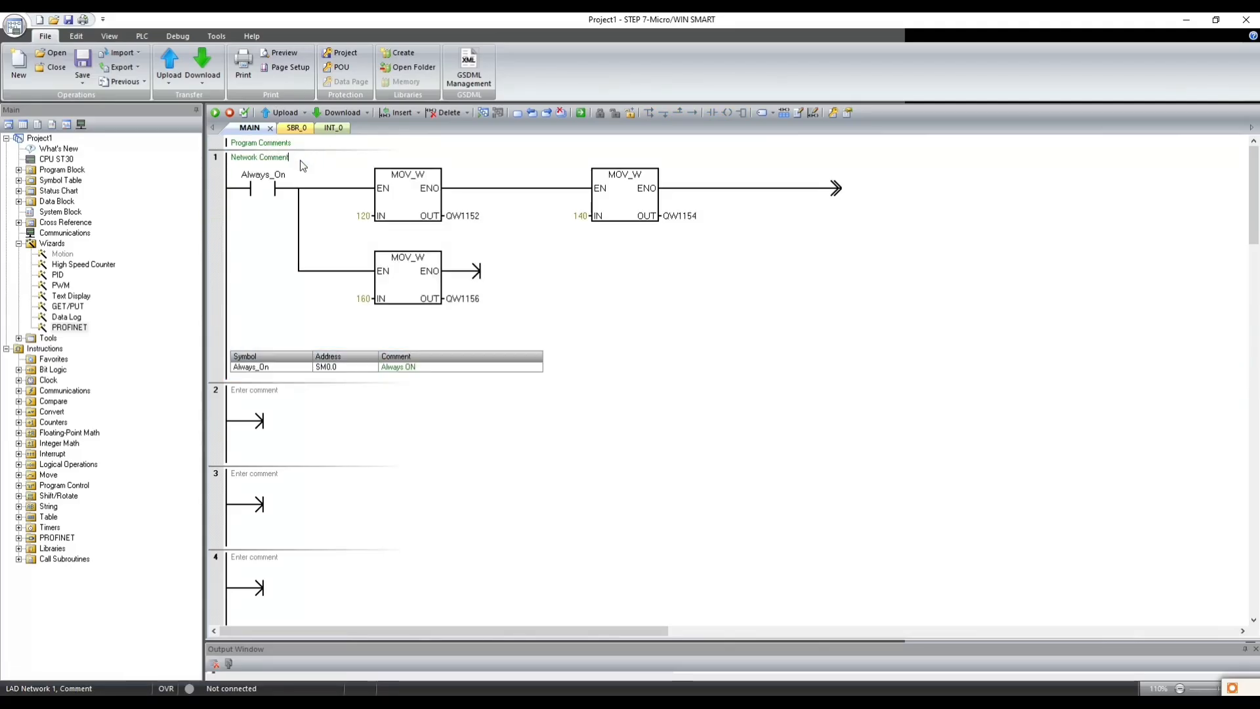
pyautogui.write('DATA SEND TO S7300')
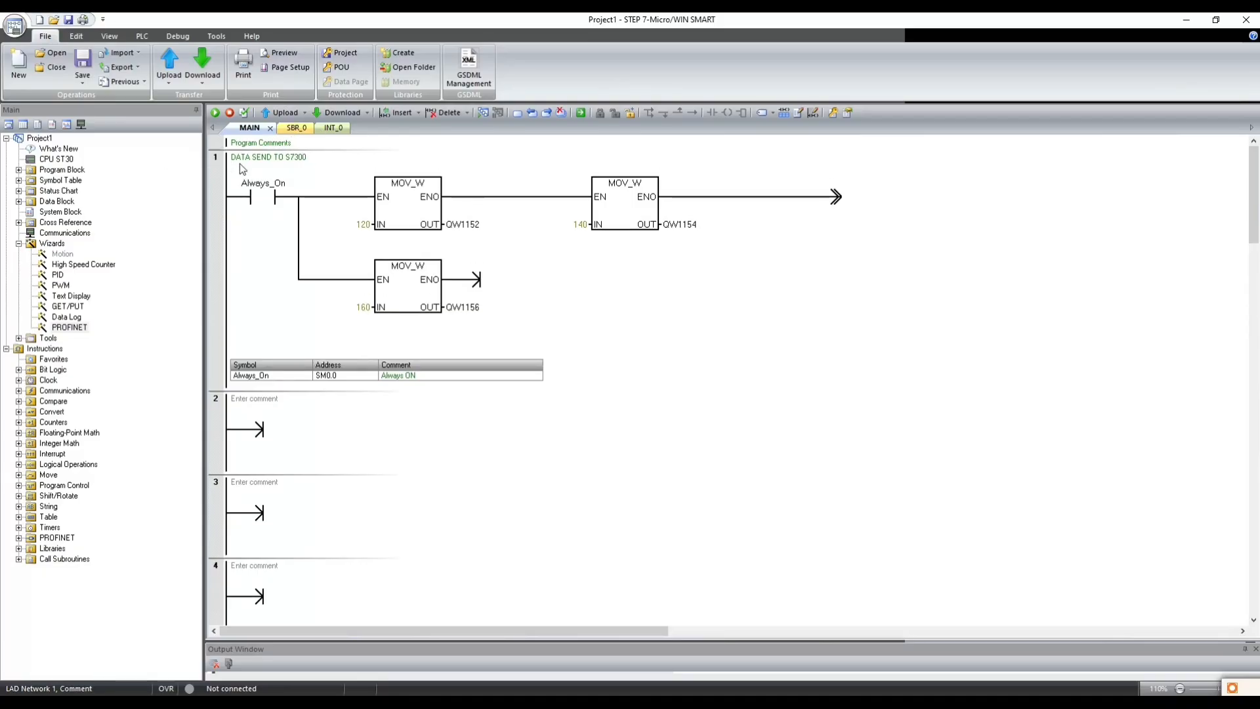
# - Copy the whole of network 1 and paste it into network 2
pyautogui.click(217, 259)
pyautogui.hotkey('ctrl', 'c')
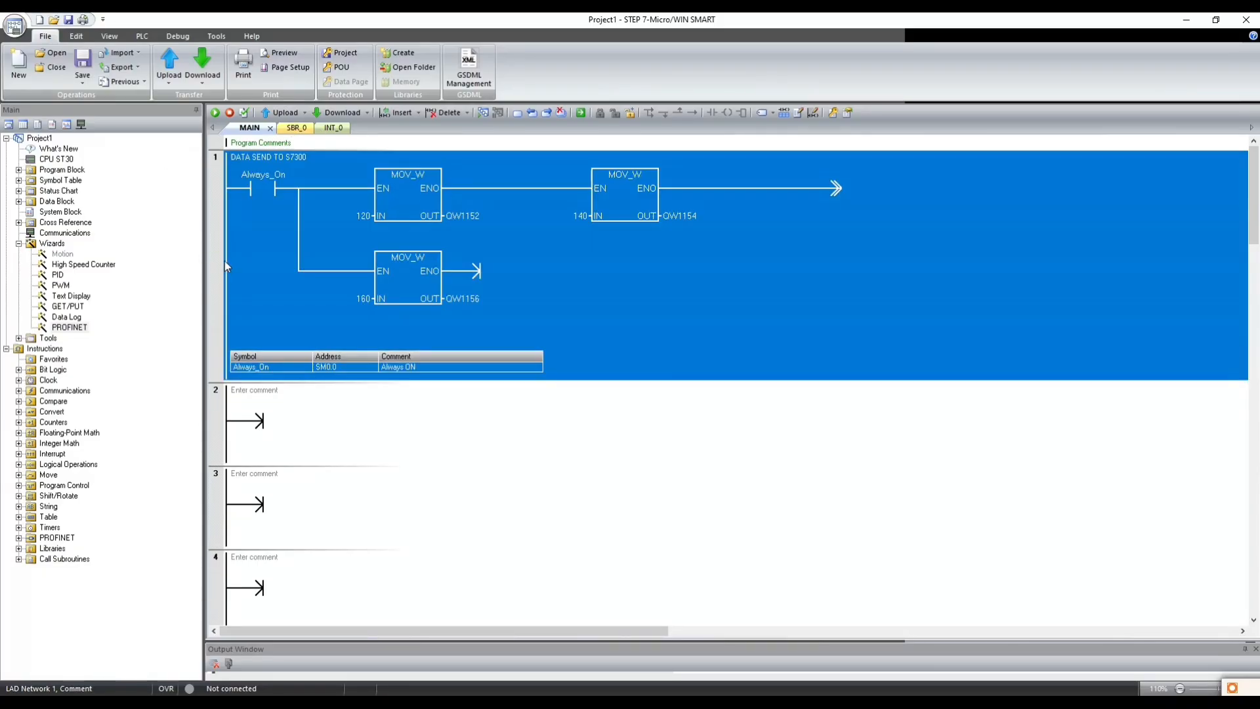
pyautogui.click(215, 411)
pyautogui.hotkey('ctrl', 'v')
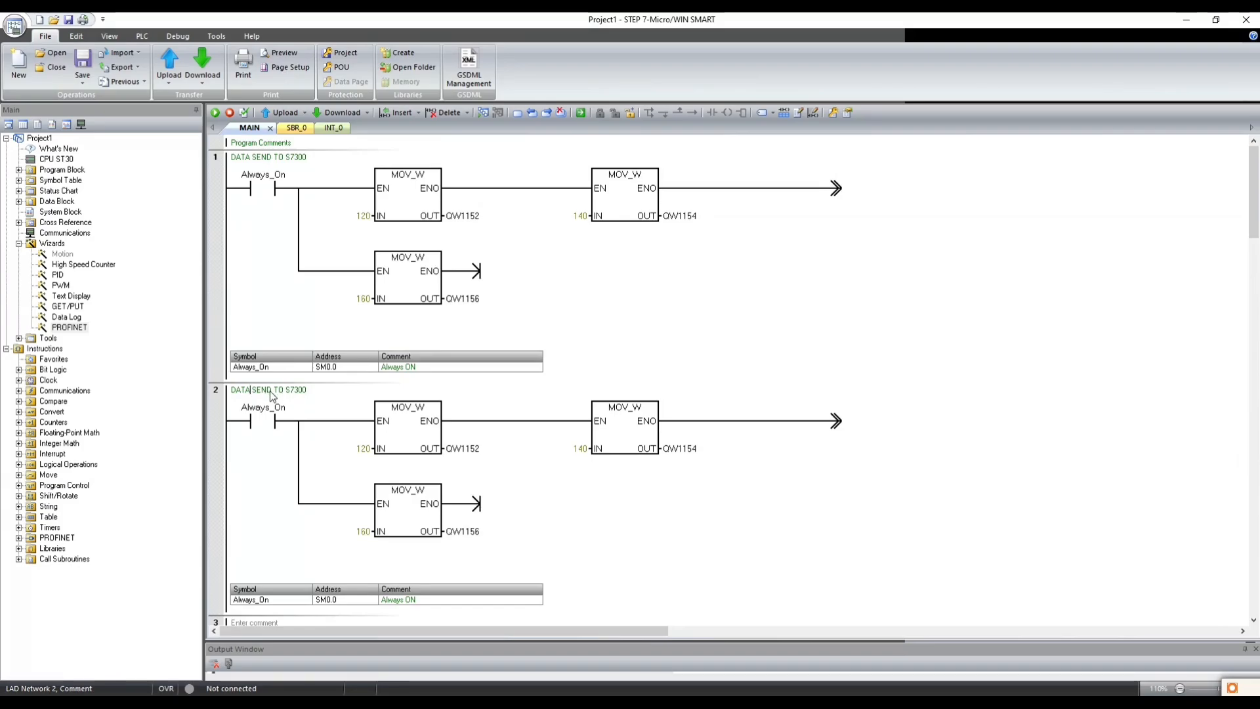
# - Change the network 2 comment to "DATA RECIVE FROM S7300"
pyautogui.doubleClick(269, 390)
pyautogui.write('CIVE')
pyautogui.press('BackSpace')
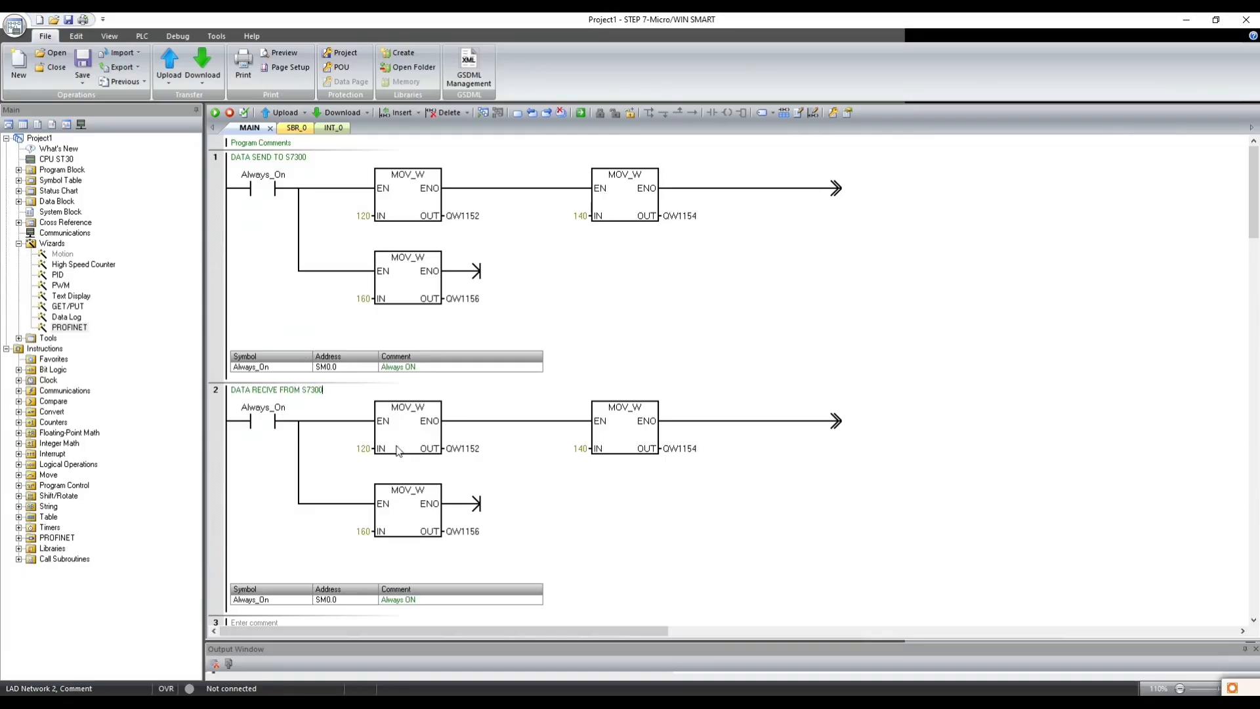
# - In network 2, set the first MOV_W box's IN to IW1152 and its OUT to VW1152
pyautogui.click(453, 449)
pyautogui.hotkey('ctrl', 'x')
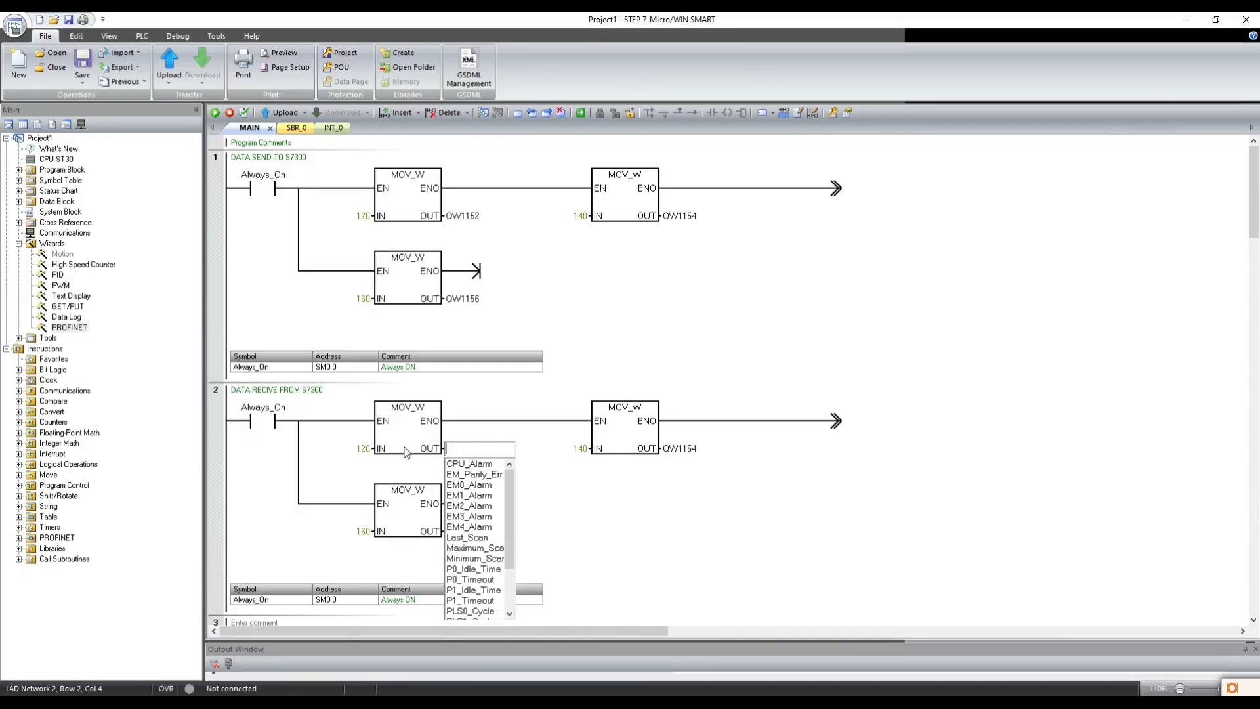
pyautogui.click(362, 449)
pyautogui.hotkey('ctrl', 'v')
pyautogui.moveTo(309, 450); pyautogui.dragTo(301, 452)
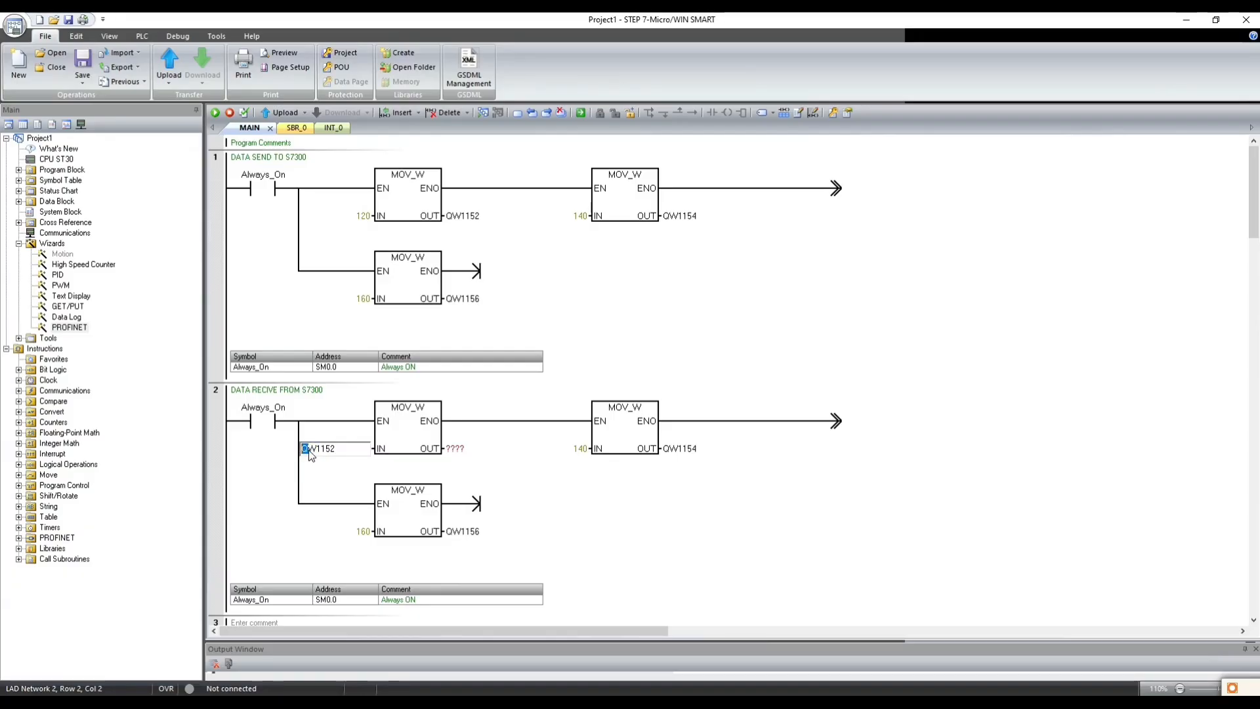
pyautogui.write('I')
pyautogui.click(453, 448)
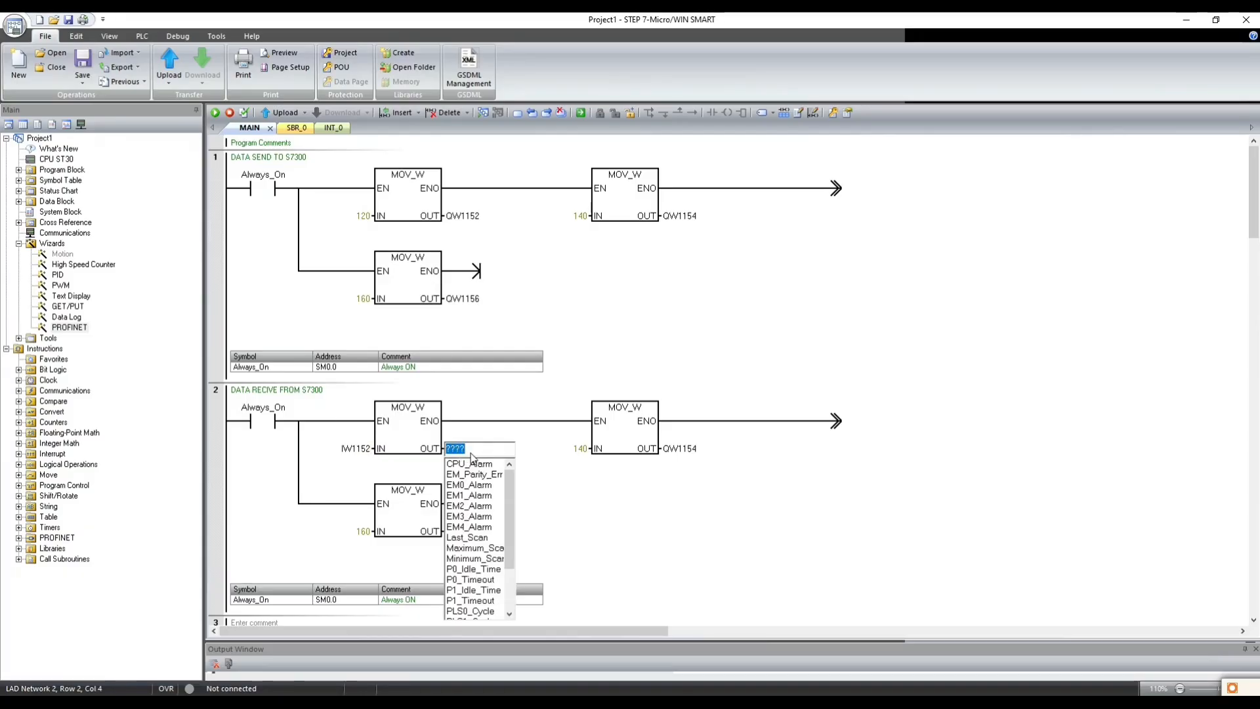
pyautogui.write('VW1152')
pyautogui.click(530, 451)
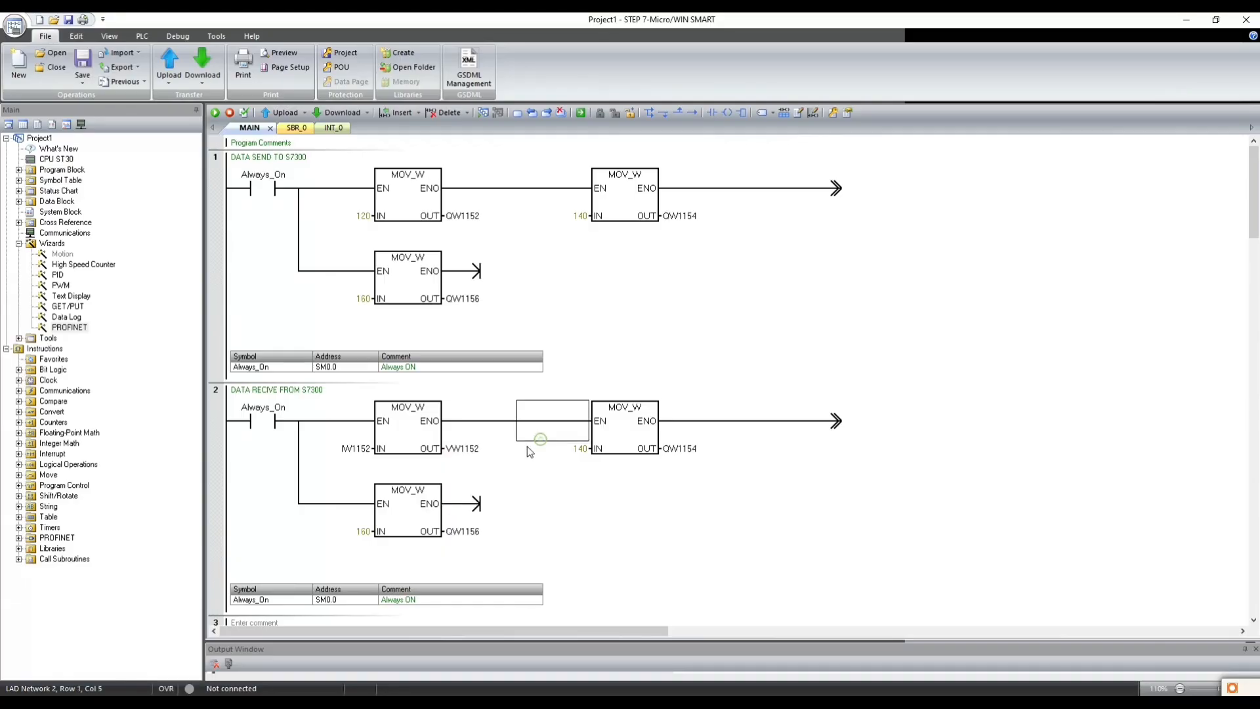
# - Set the OUT of network 2's second MOV_W box to VW1154 and of its branch MOV_W box to VW1156
pyautogui.click(679, 451)
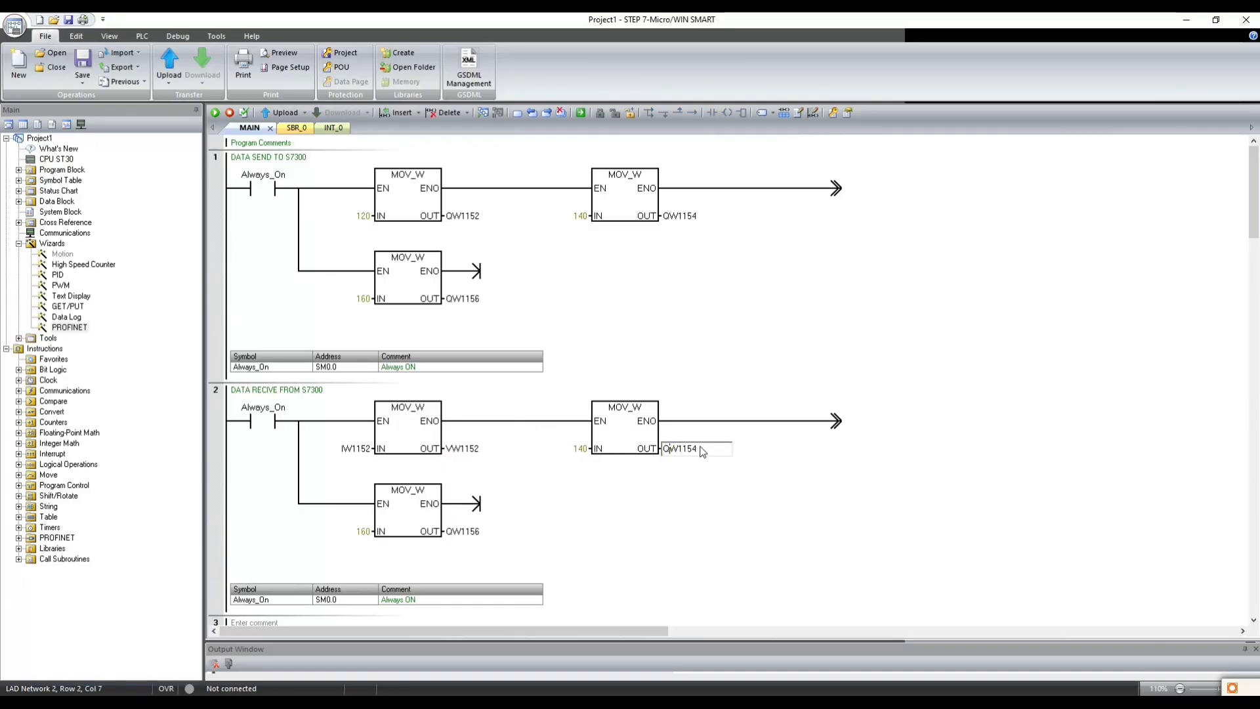
pyautogui.moveTo(701, 450); pyautogui.dragTo(645, 453)
pyautogui.write('V')
pyautogui.press('Return')
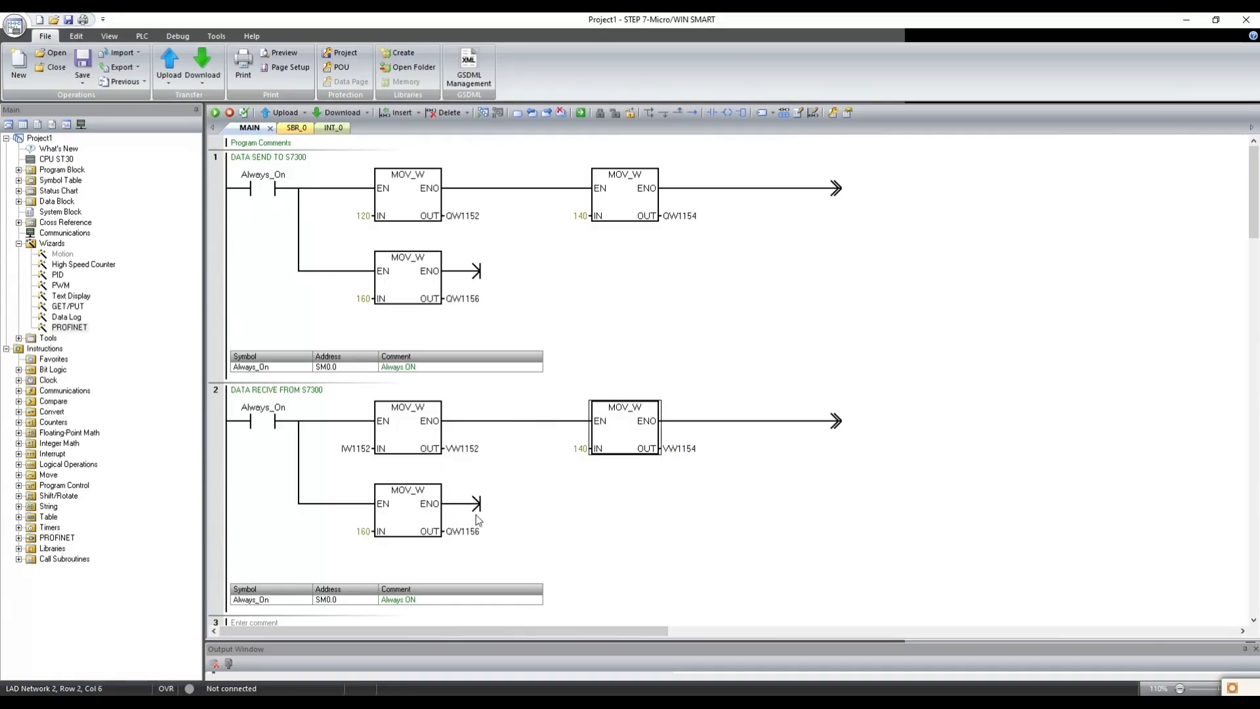
pyautogui.click(459, 531)
pyautogui.moveTo(454, 531); pyautogui.dragTo(446, 532)
pyautogui.write('V')
pyautogui.click(518, 486)
# - Set the IN of network 2's second MOV_W box to IW1154 and of its branch MOV_W box to IW1156
pyautogui.click(351, 451)
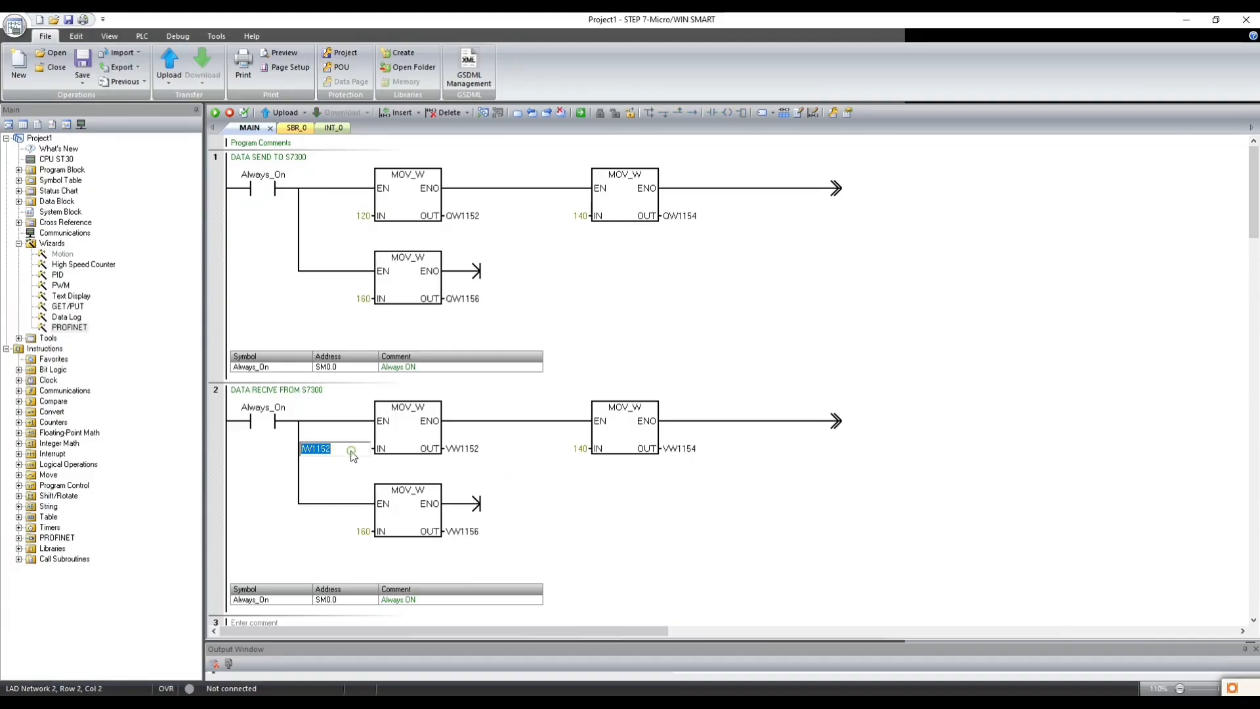
pyautogui.hotkey('ctrl', 'c')
pyautogui.click(580, 448)
pyautogui.hotkey('ctrl', 'v')
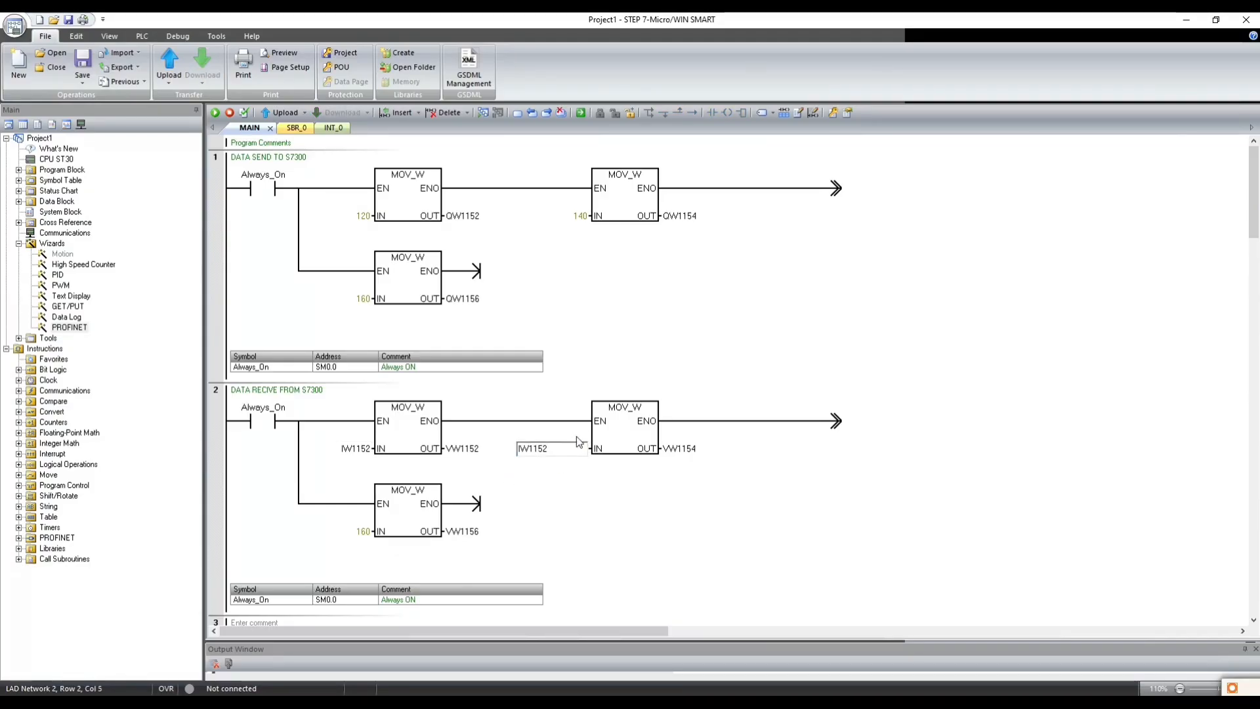
pyautogui.write('4')
pyautogui.press('Return')
pyautogui.click(378, 535)
pyautogui.hotkey('ctrl', 'v')
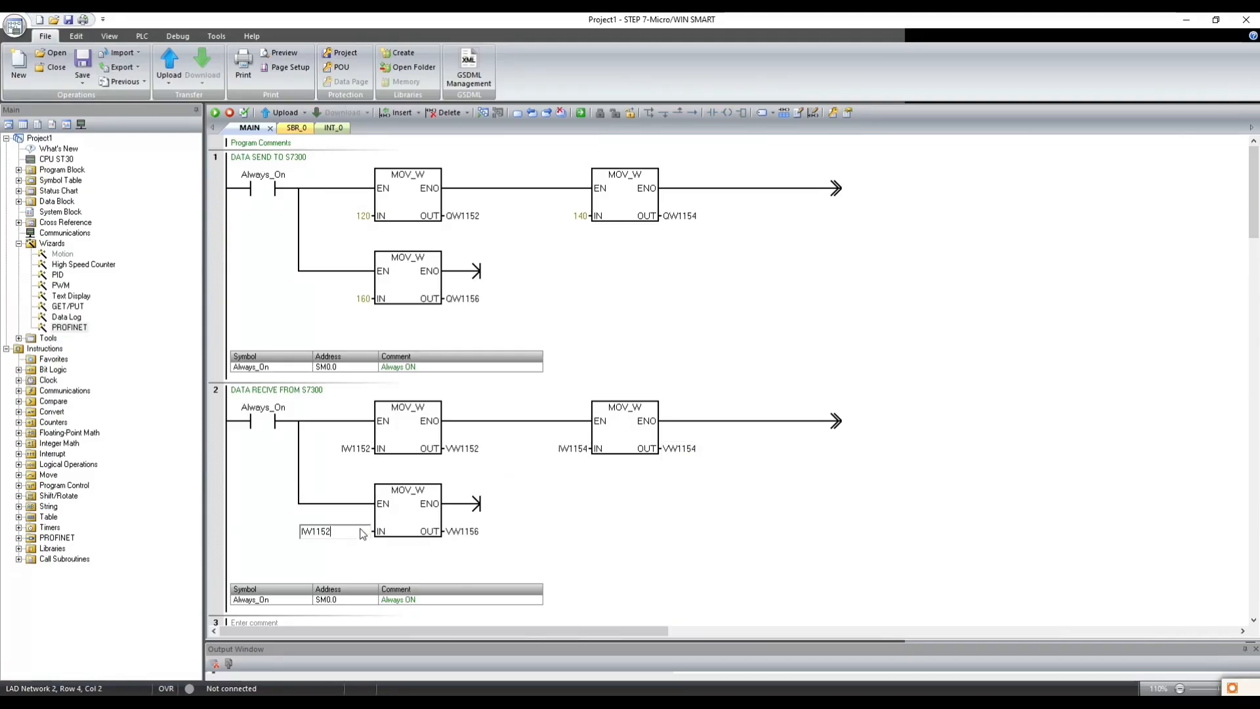
pyautogui.click(518, 487)
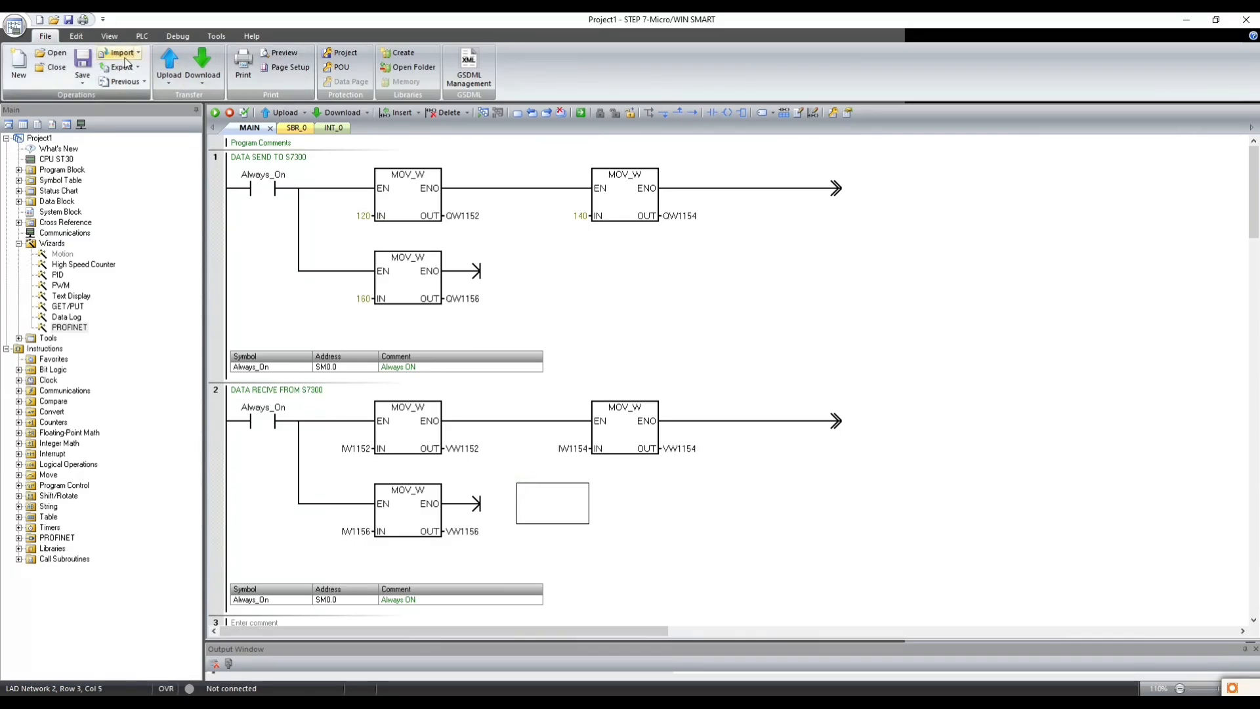
# - Save the project to the Desktop as PROFINET_COMMUNICATION
pyautogui.click(69, 20)
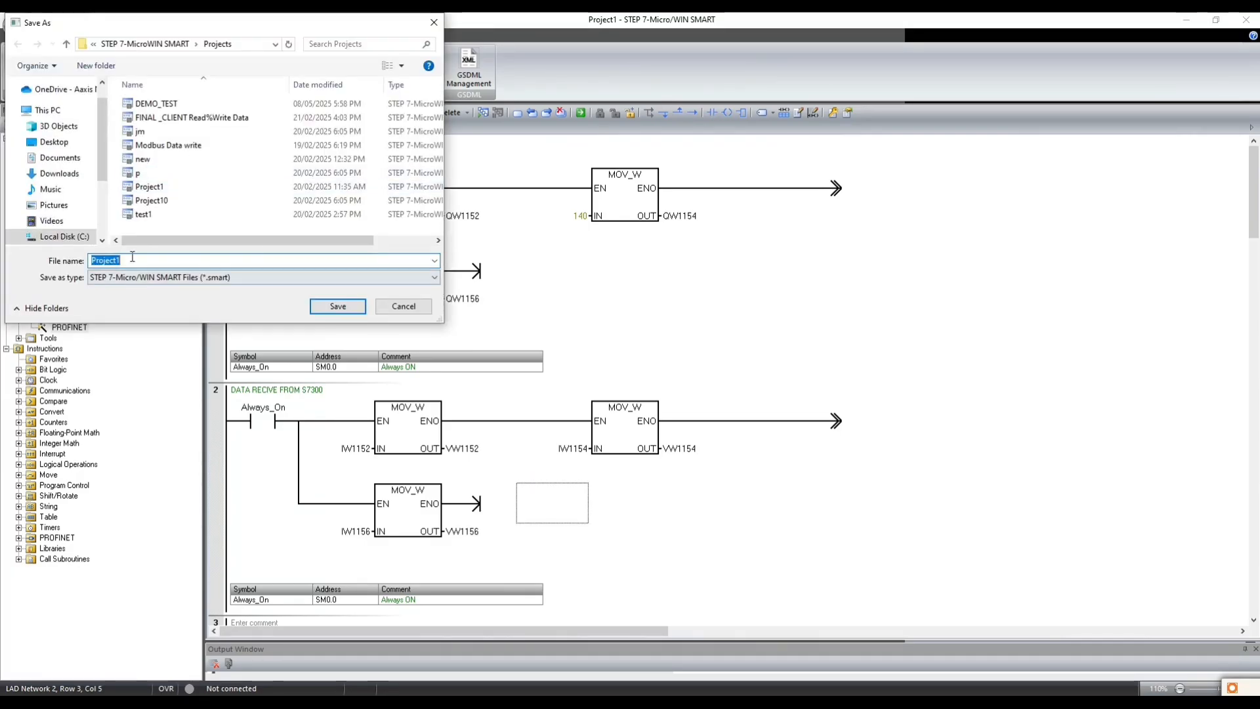
pyautogui.click(51, 143)
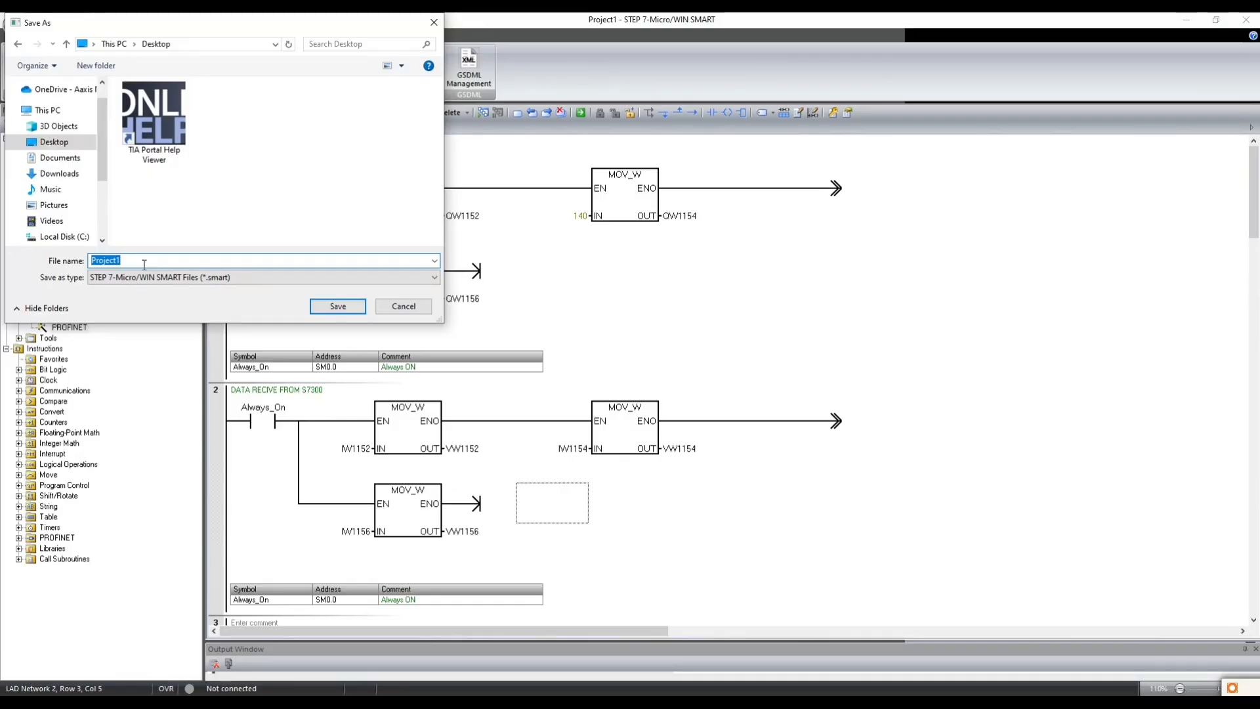
pyautogui.write('PROFINET_COMMUNICATION')
pyautogui.click(321, 309)
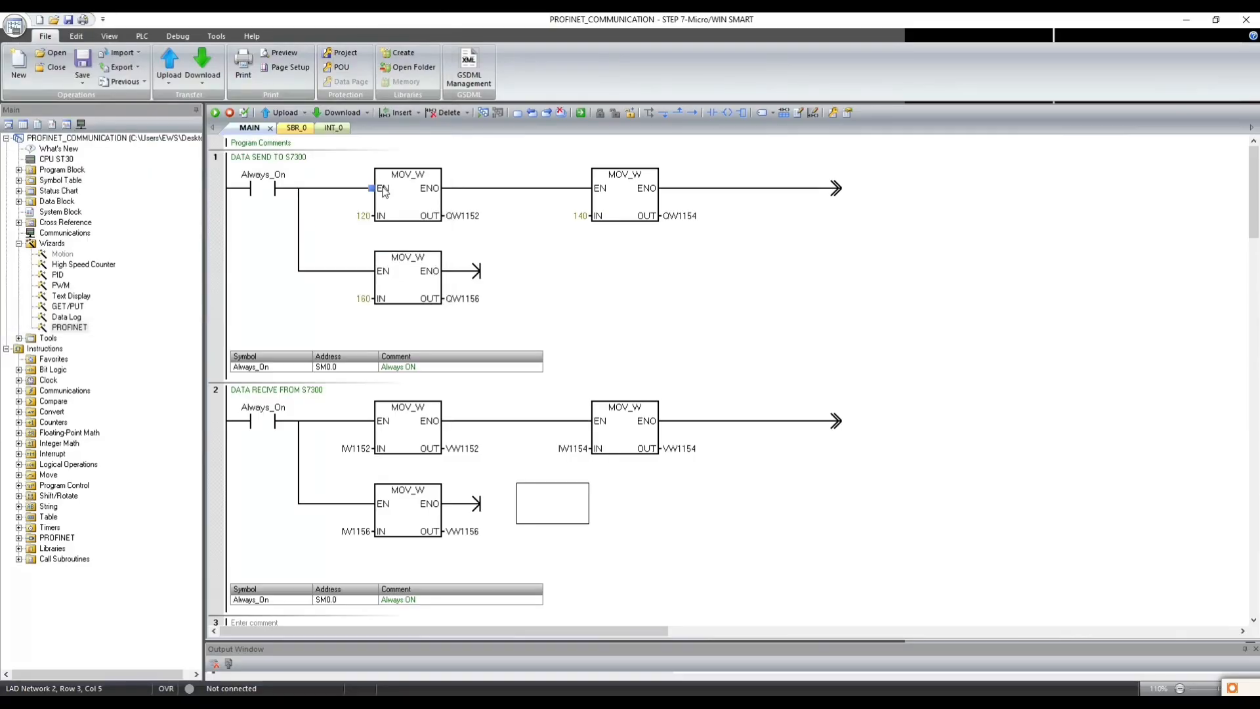
# - Delete the surplus line segments after the second MOV_W box in networks 1 and 2
pyautogui.click(714, 334)
pyautogui.click(722, 425)
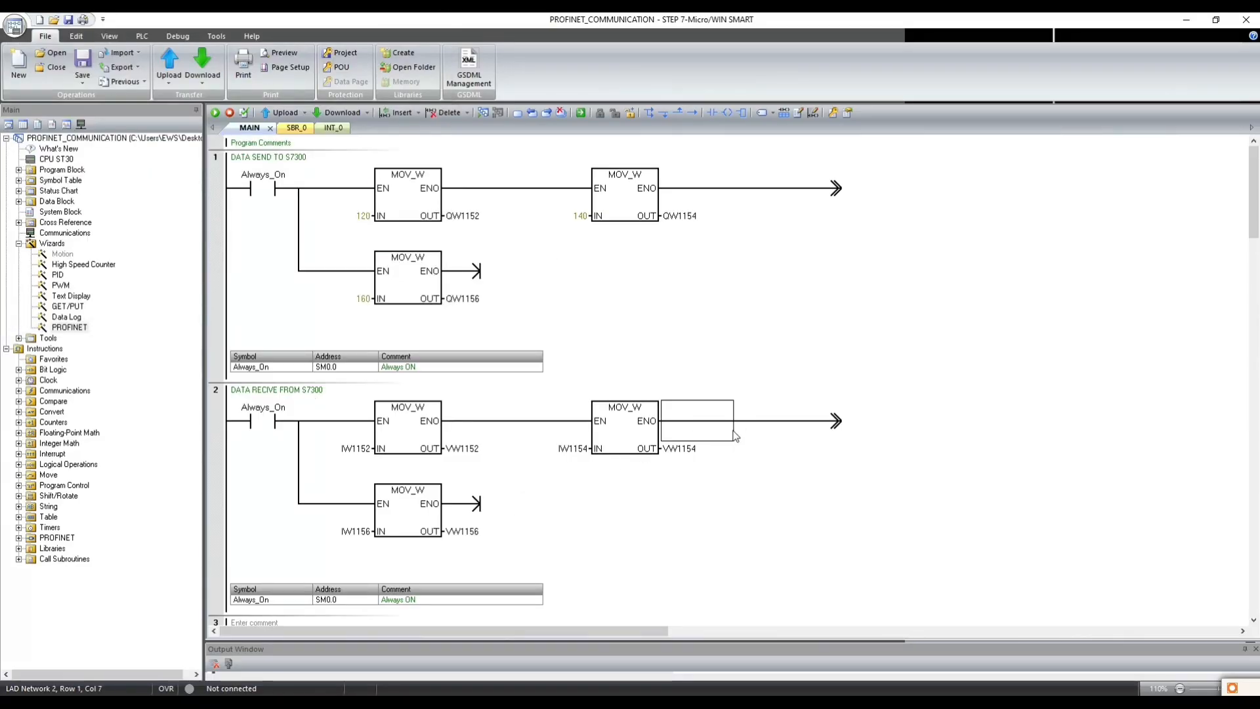
pyautogui.press('Delete')
pyautogui.click(774, 415)
pyautogui.press('Delete')
pyautogui.click(723, 197)
pyautogui.press('Delete')
pyautogui.click(769, 196)
pyautogui.press('Delete')
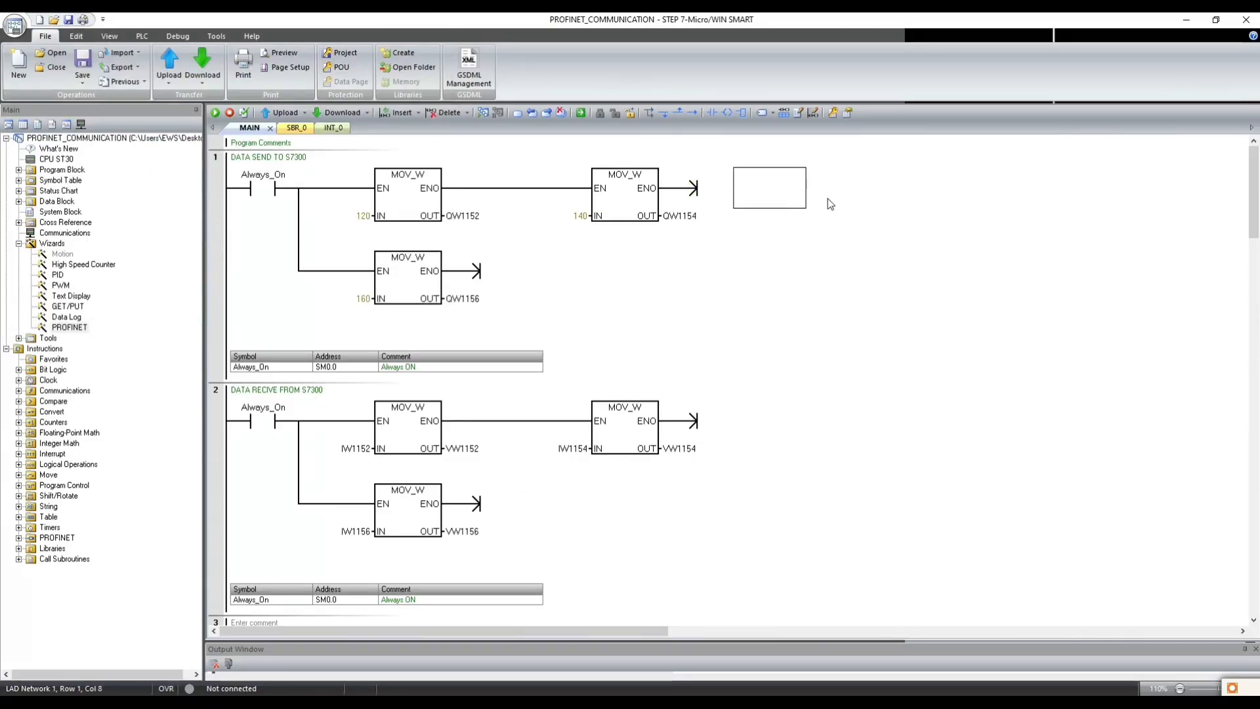
# - Compile the project and download its program, data and system blocks to the found CPU at 192.168.2.1
pyautogui.click(142, 36)
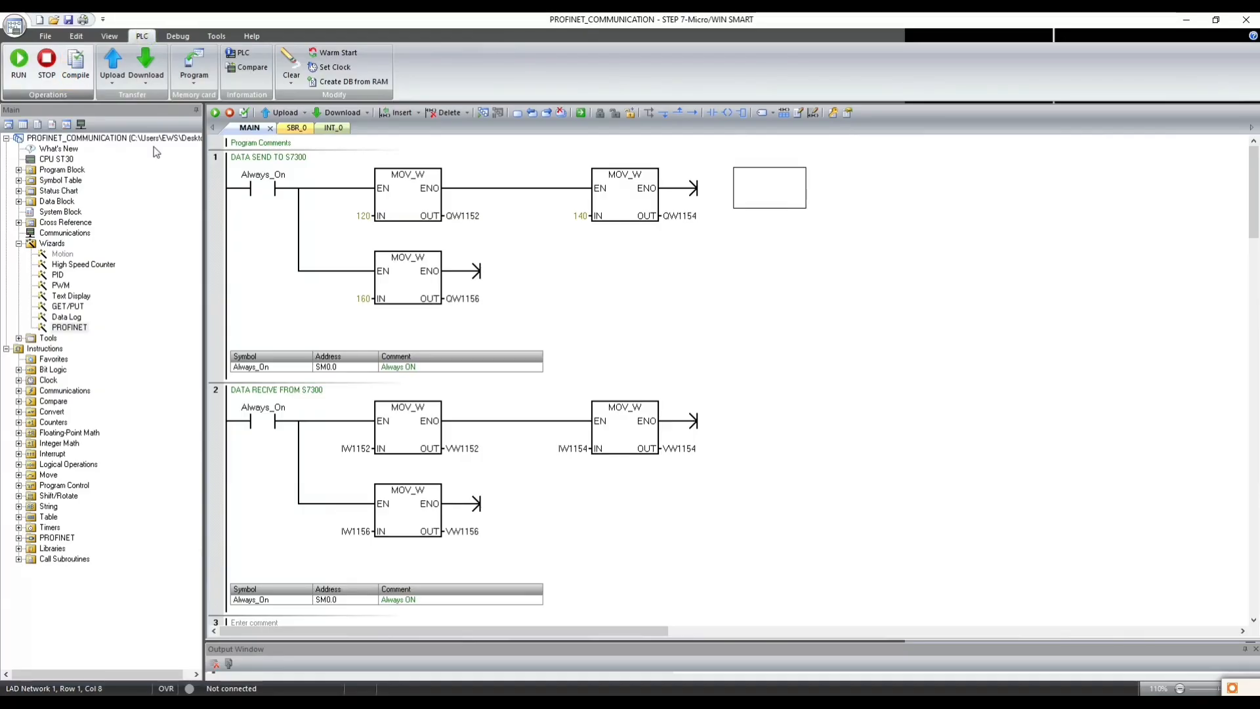
pyautogui.moveTo(497, 648); pyautogui.dragTo(518, 425)
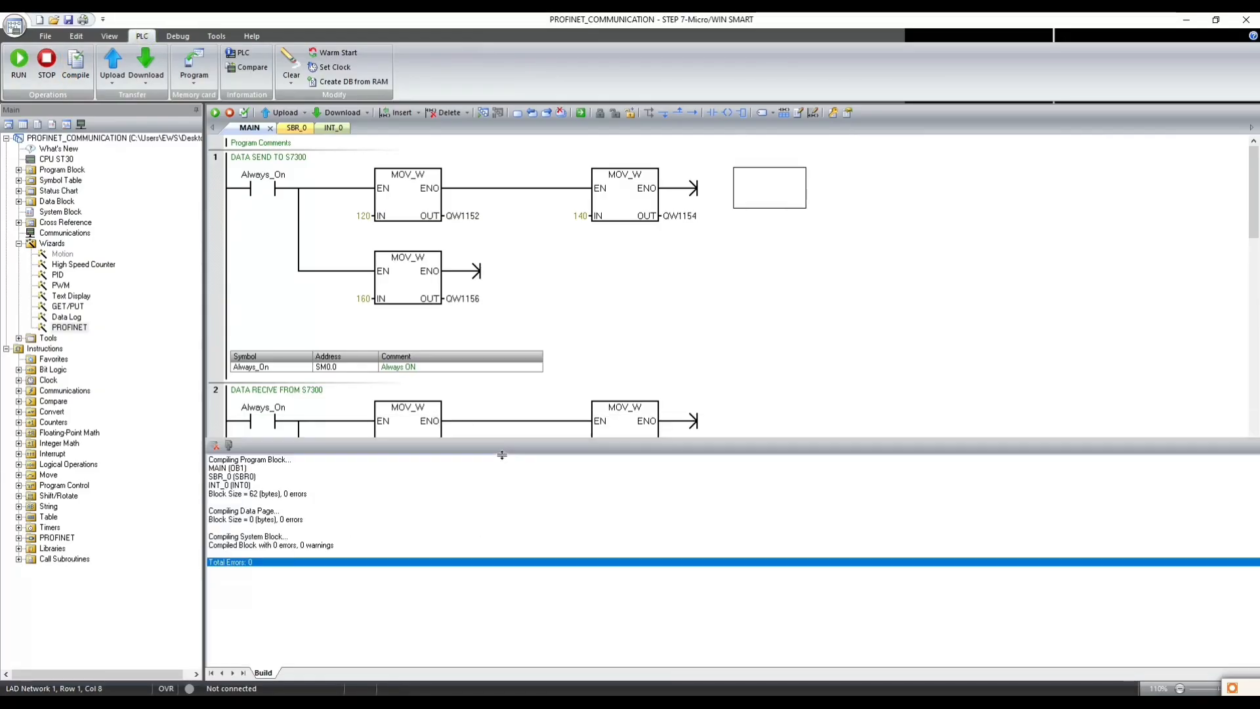
pyautogui.click(148, 82)
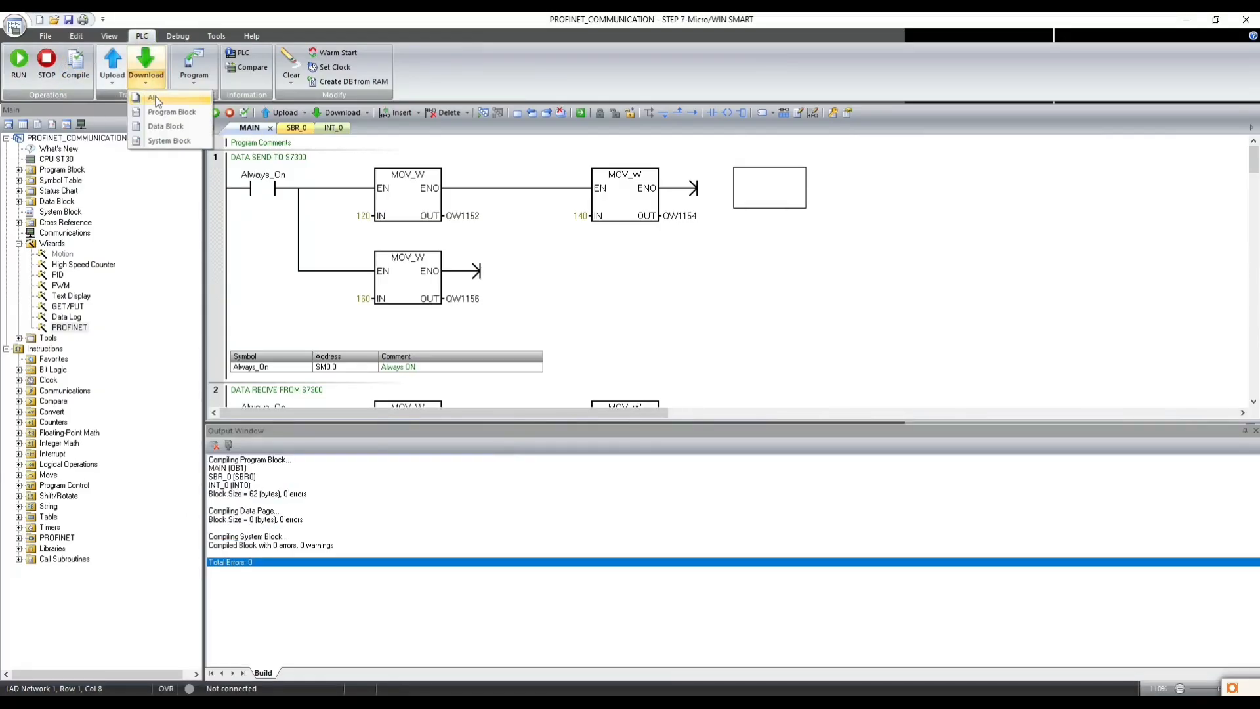
pyautogui.click(154, 98)
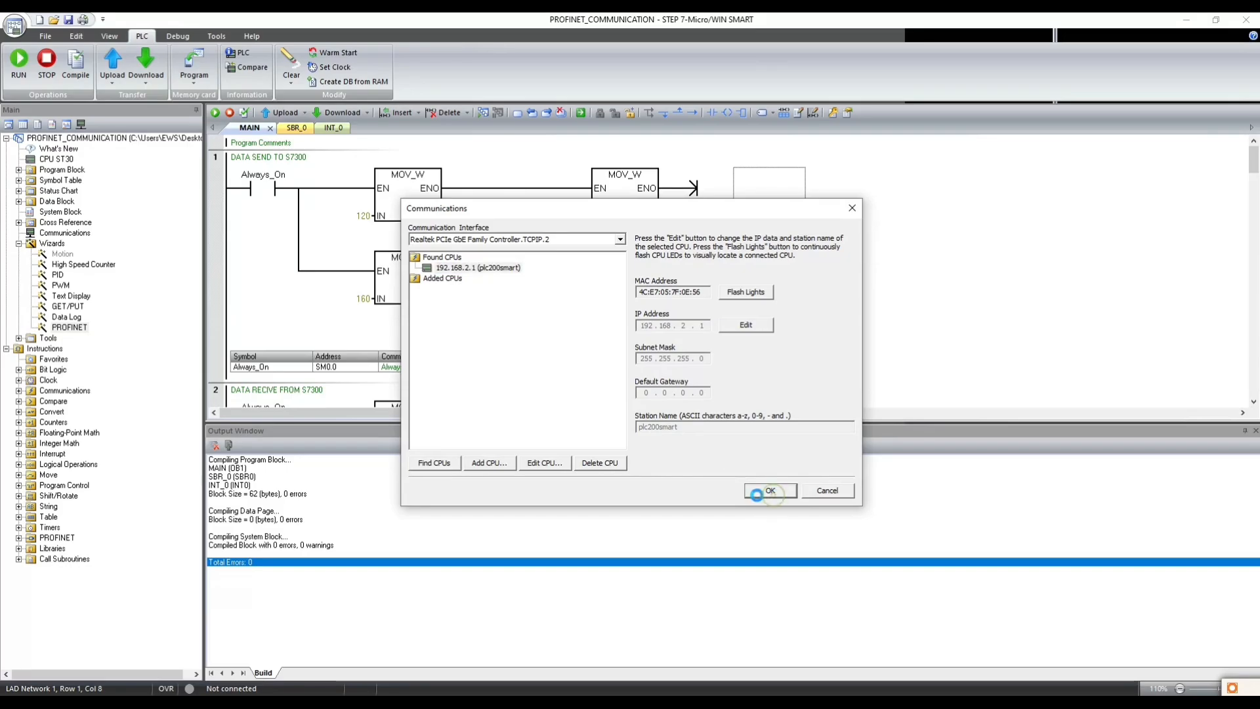
pyautogui.click(761, 490)
pyautogui.click(700, 471)
pyautogui.click(601, 400)
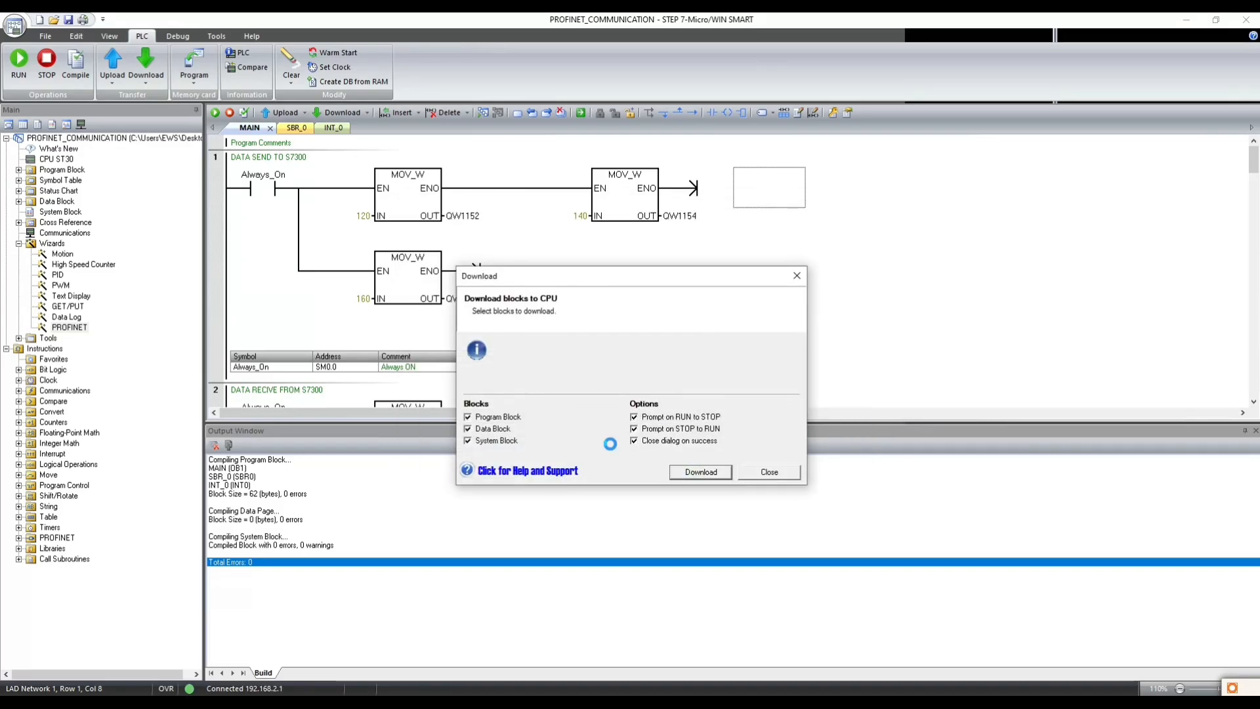
pyautogui.click(612, 403)
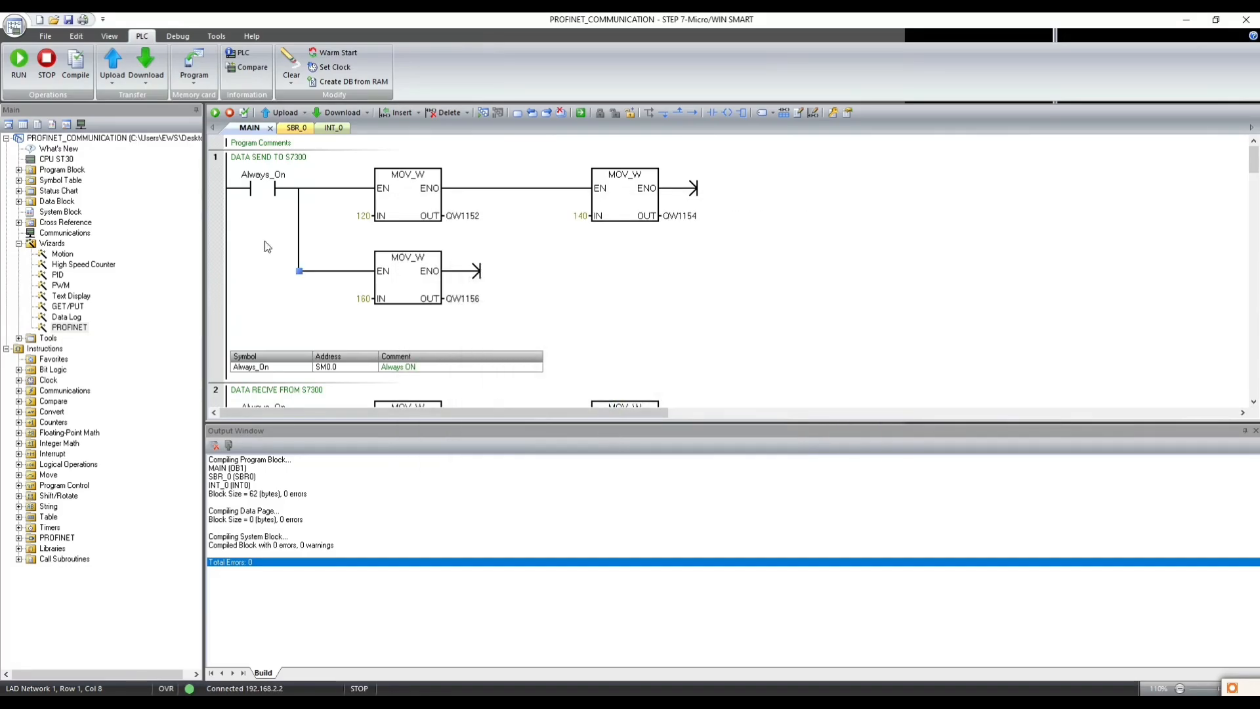
# - Place the CPU in RUN mode and monitor the live program status of networks 1 and 2
pyautogui.click(216, 113)
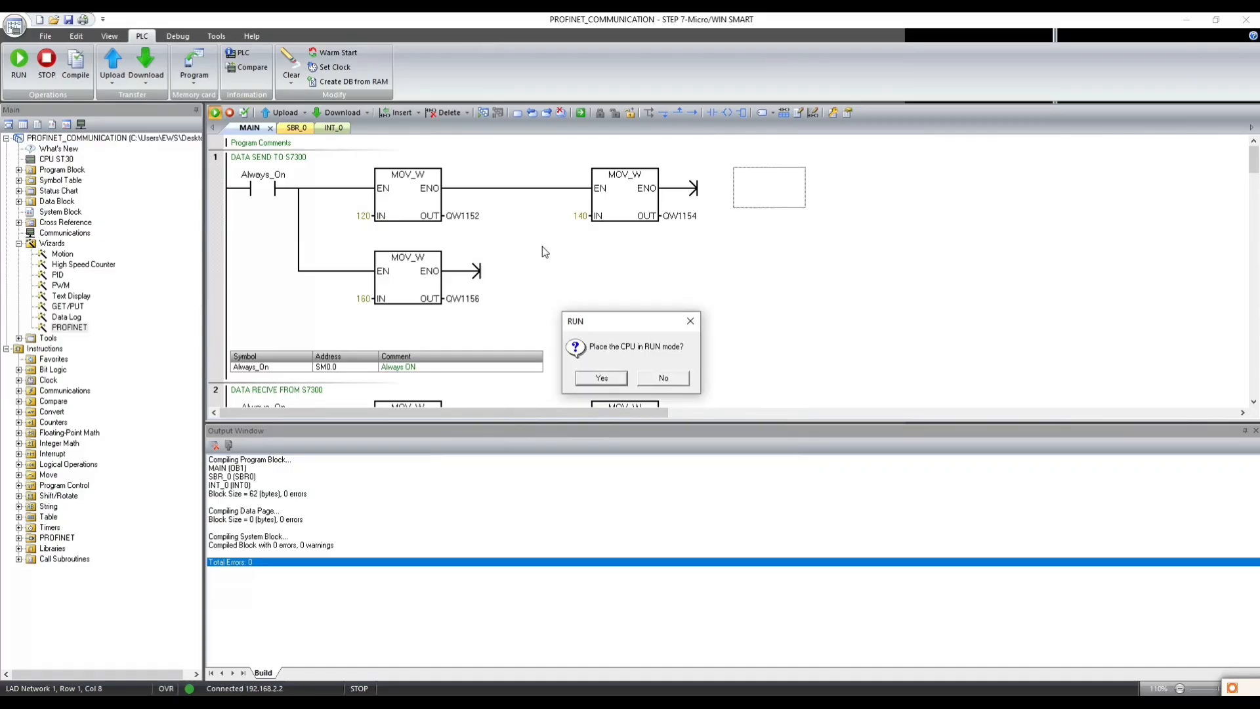
pyautogui.click(598, 379)
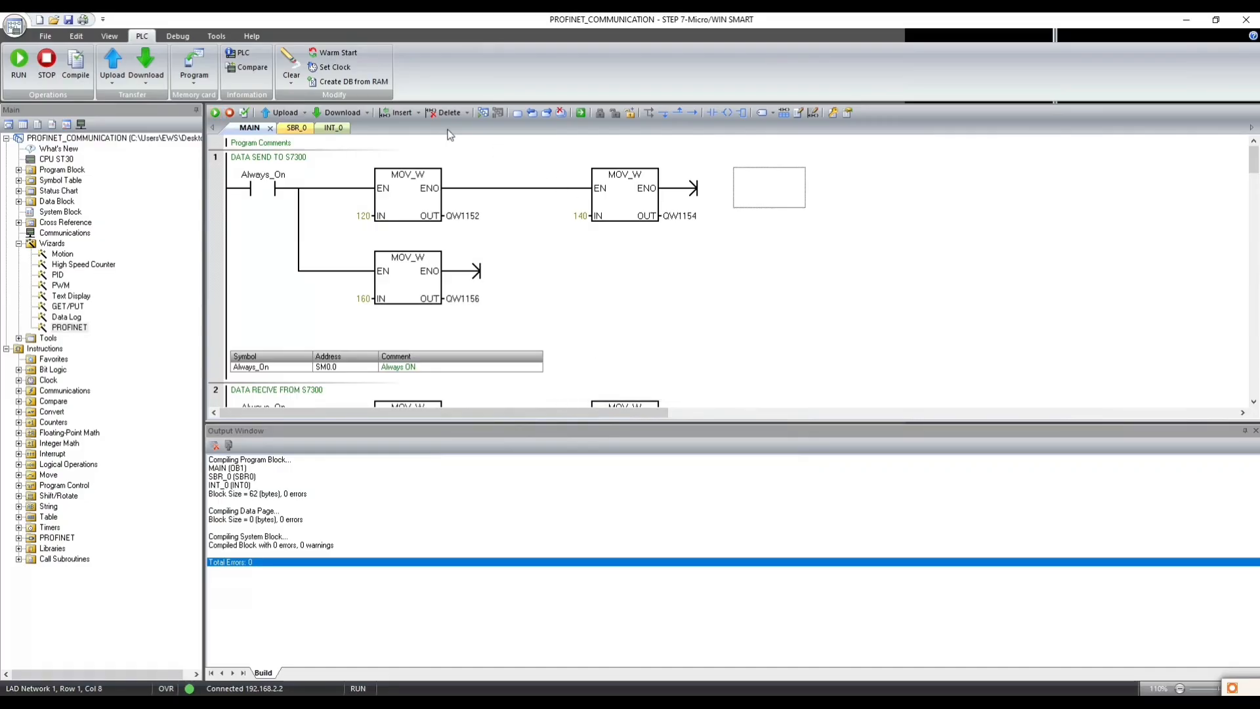
pyautogui.click(483, 117)
pyautogui.click(528, 394)
pyautogui.click(671, 417)
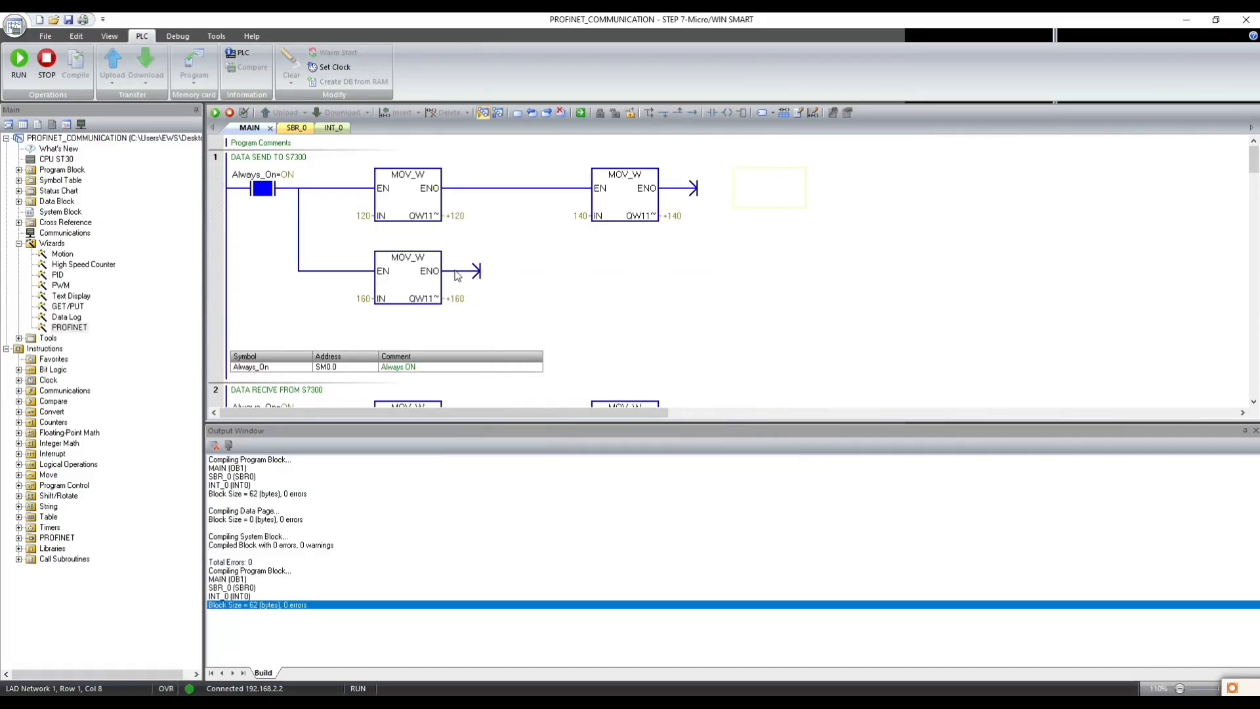
pyautogui.scroll(-3, 457, 275)
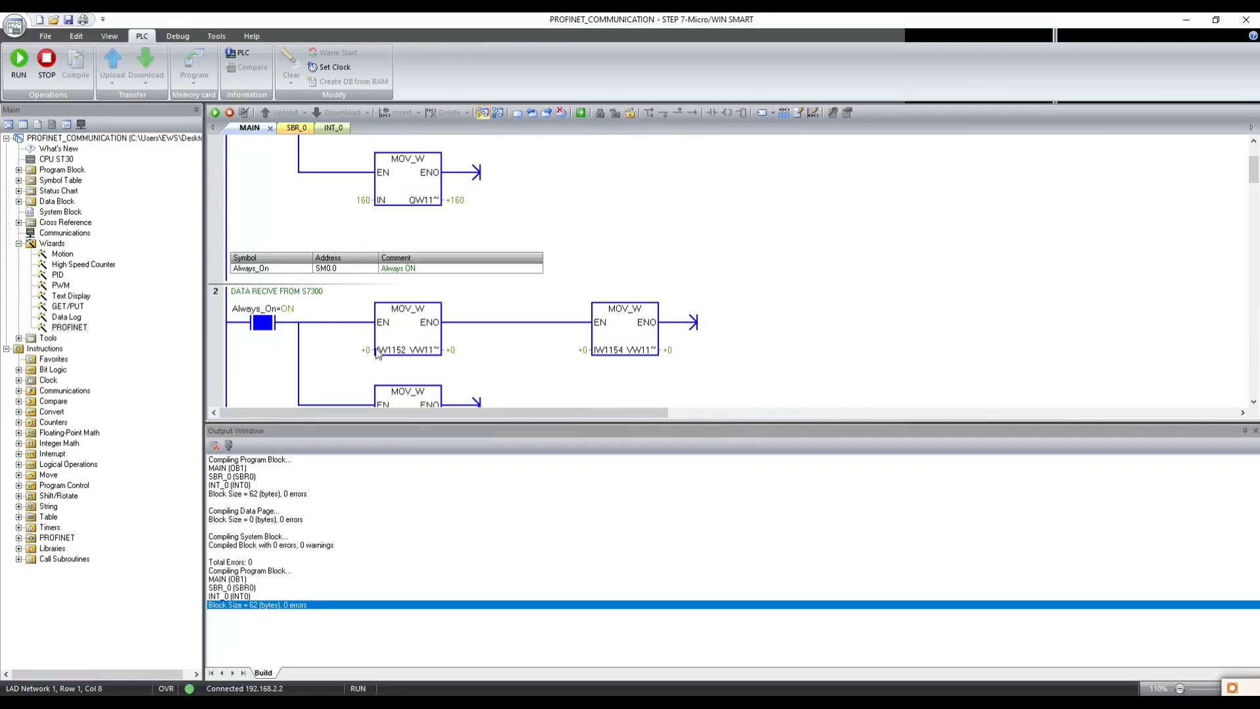
pyautogui.scroll(-1, 354, 356)
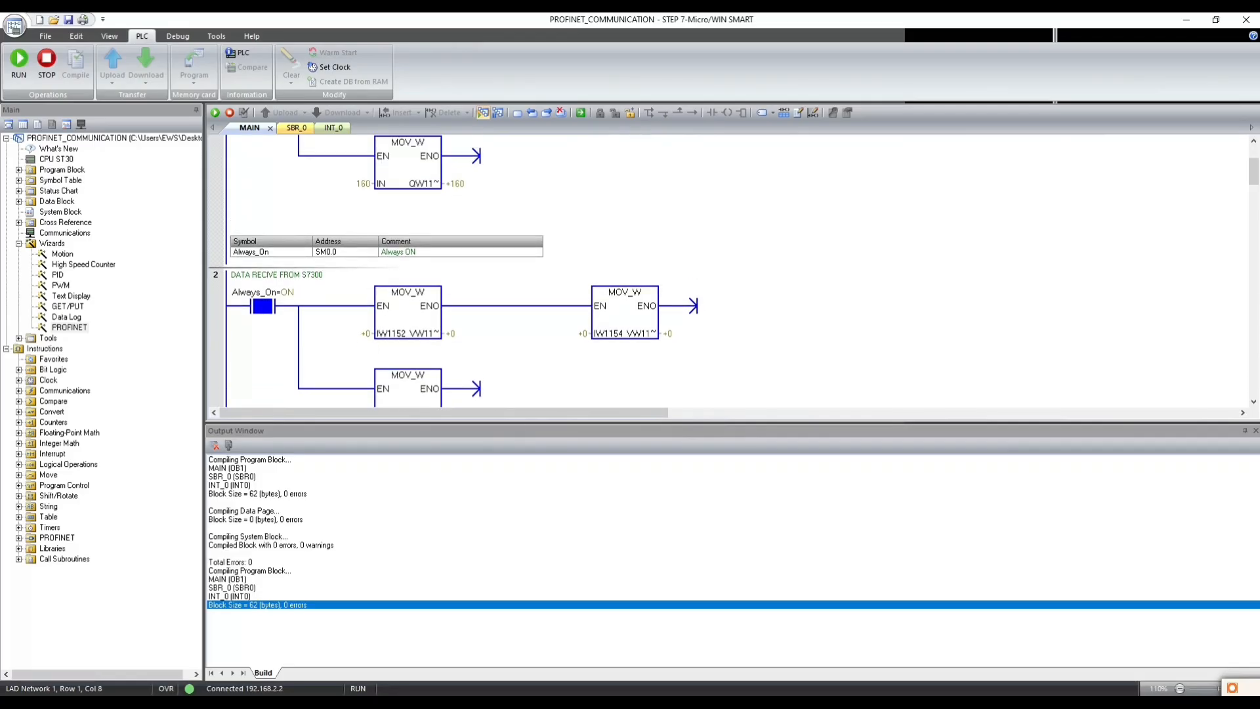
# - Switch to SIMATIC Manager and create a new project named S7200_PROFINET_COMM
pyautogui.hotkey('alt', 'Tab')
pyautogui.rightClick(373, 267)
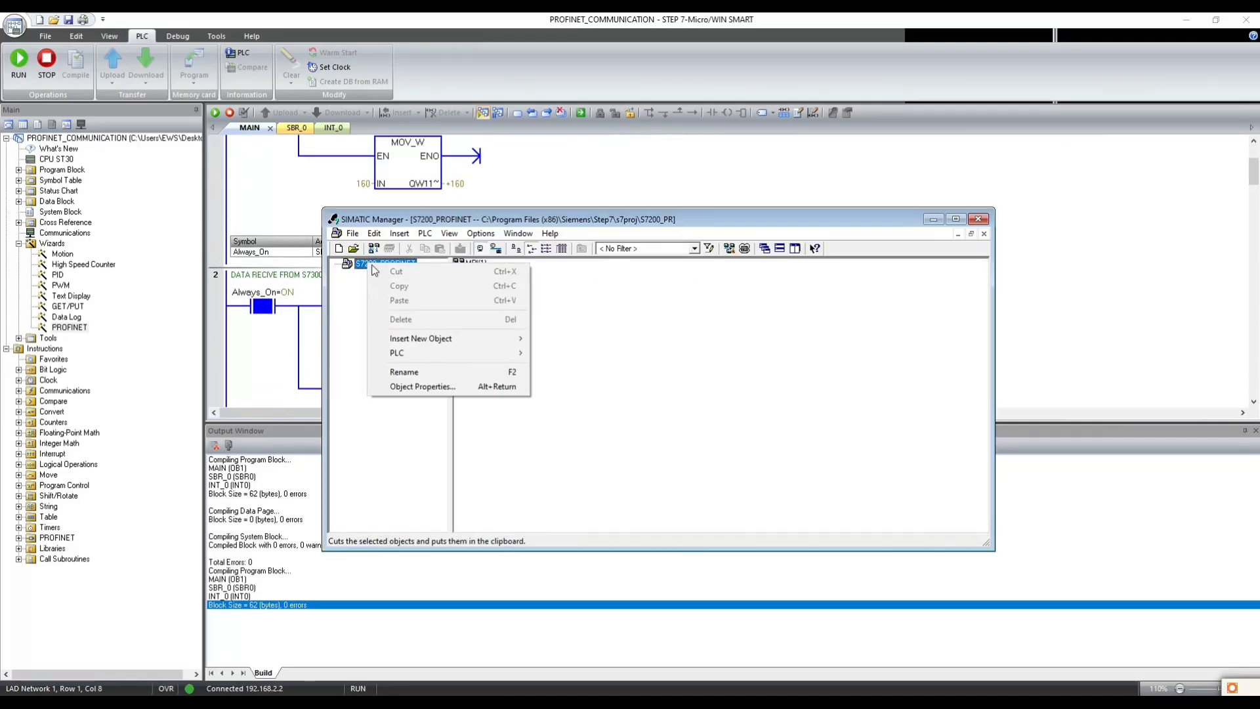
pyautogui.click(352, 233)
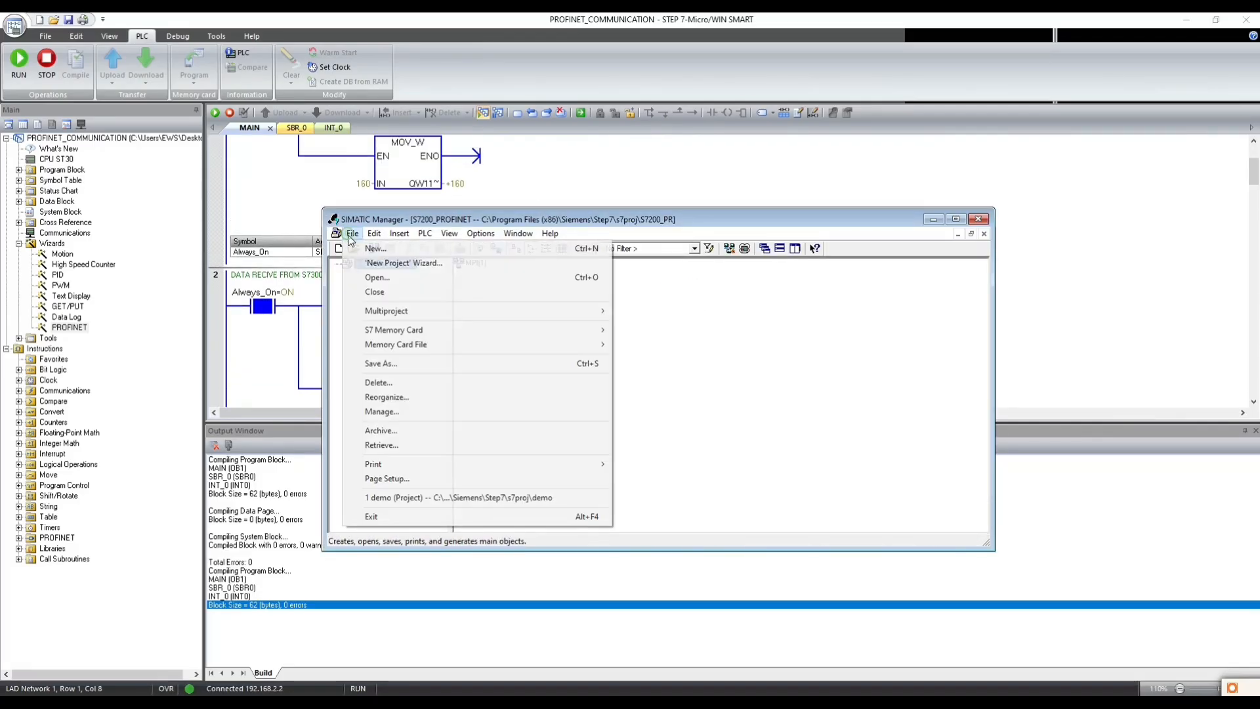
pyautogui.click(438, 250)
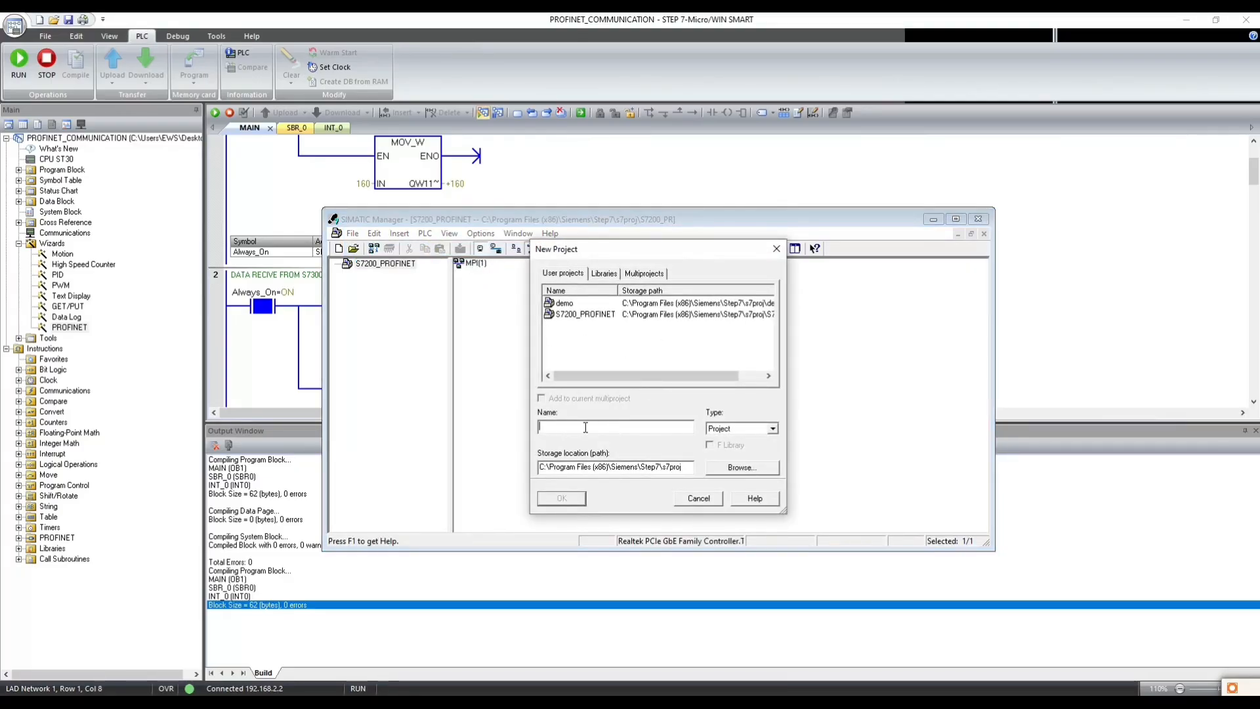
pyautogui.write('S7')
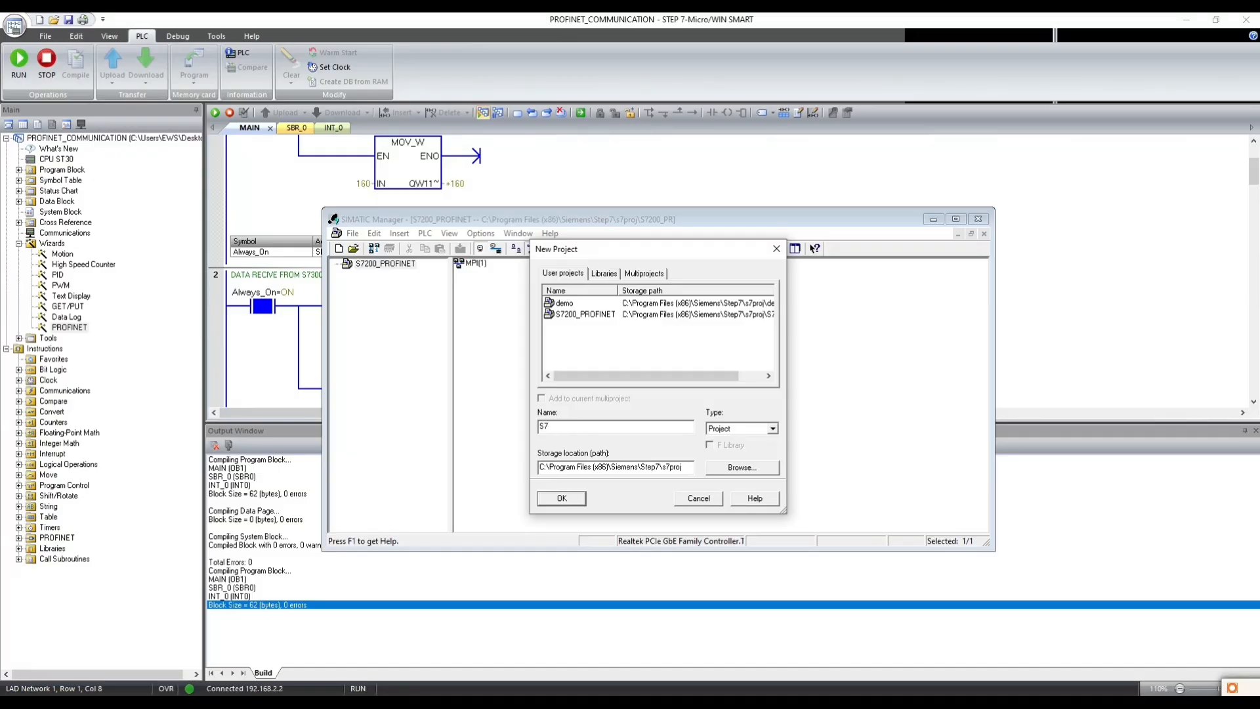
pyautogui.write('200_PROFINET')
pyautogui.press('Return')
pyautogui.click(584, 432)
pyautogui.click(611, 429)
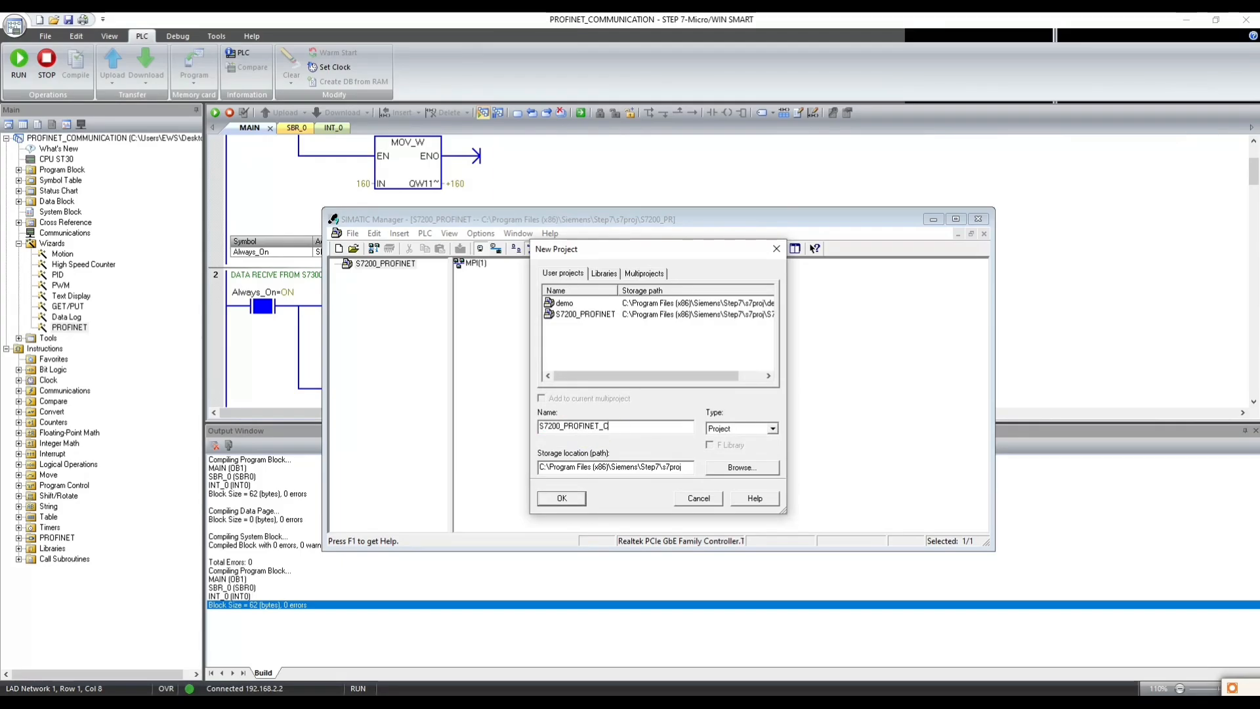
pyautogui.click(561, 500)
# - Insert a SIMATIC 300 station into the S7200_PROFINET_COMM project and open its hardware configuration
pyautogui.rightClick(395, 270)
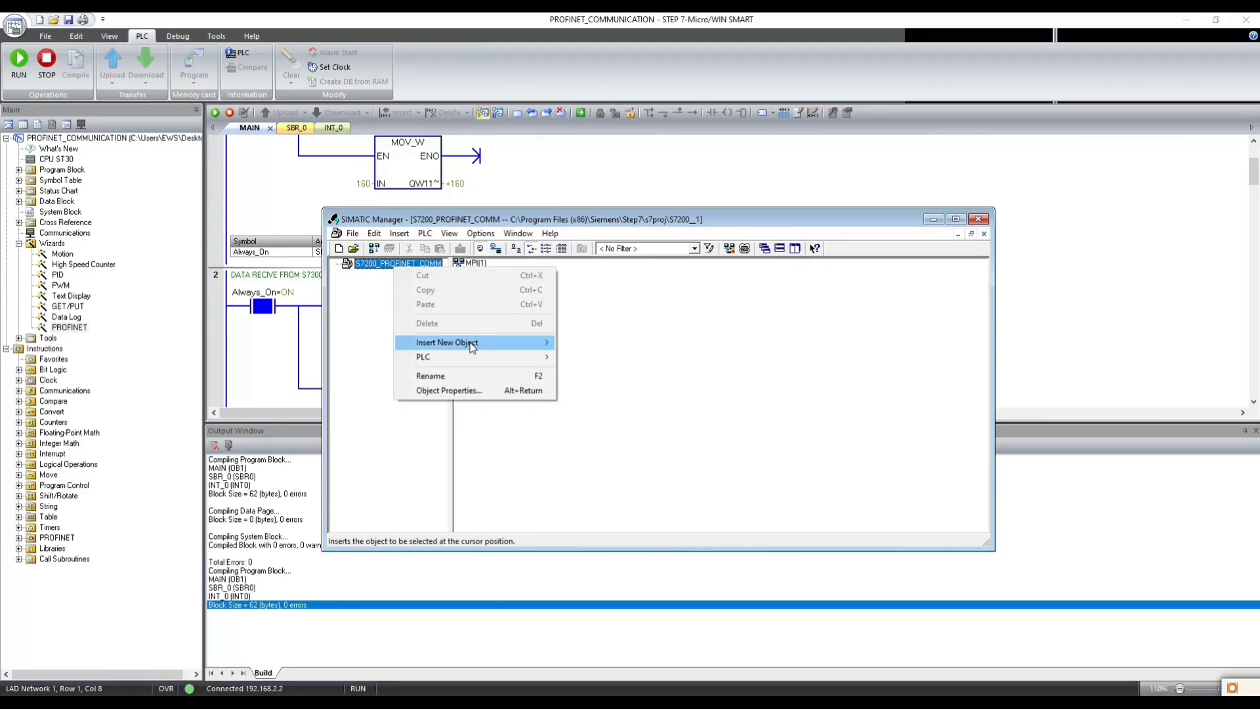
pyautogui.moveTo(499, 342)
pyautogui.click(609, 357)
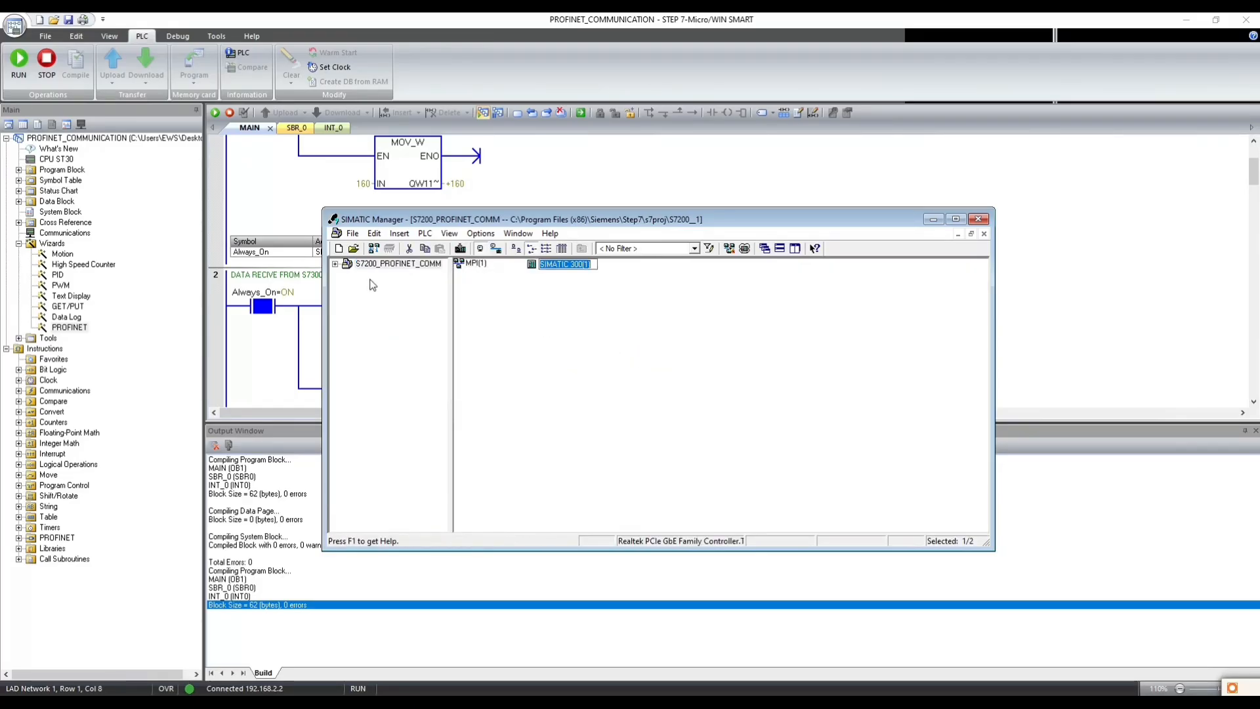
pyautogui.click(335, 264)
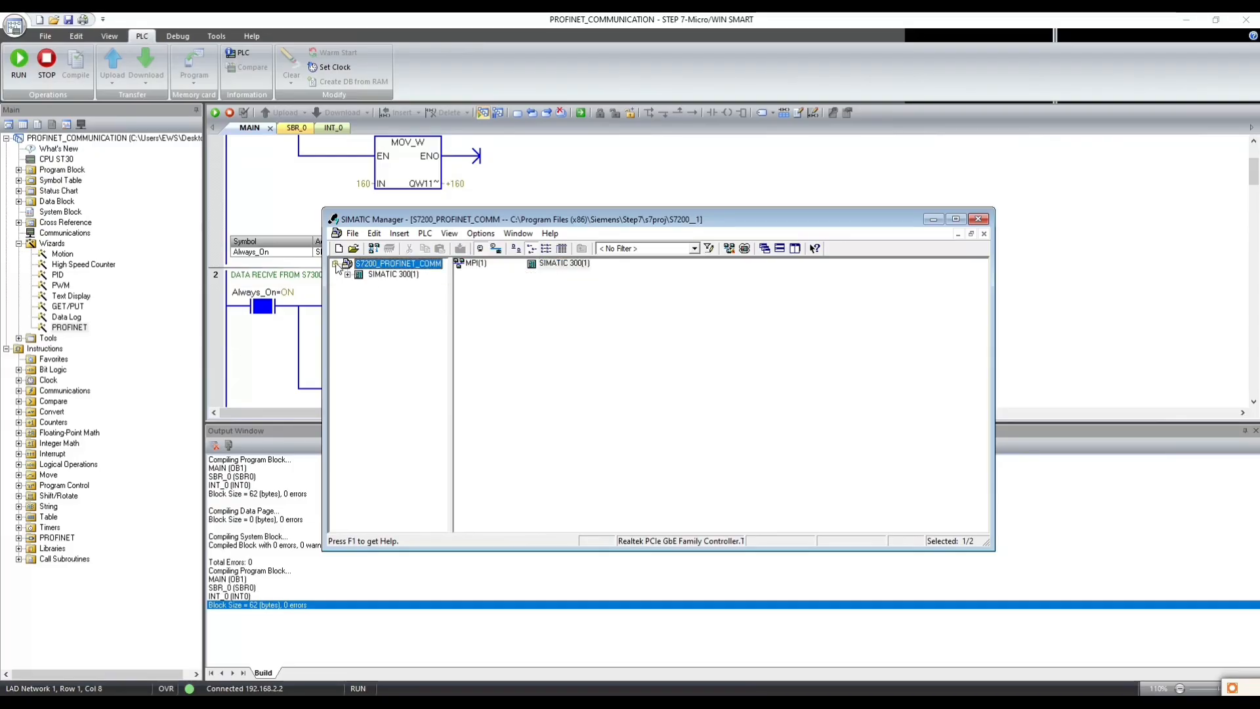
pyautogui.click(384, 274)
pyautogui.doubleClick(482, 264)
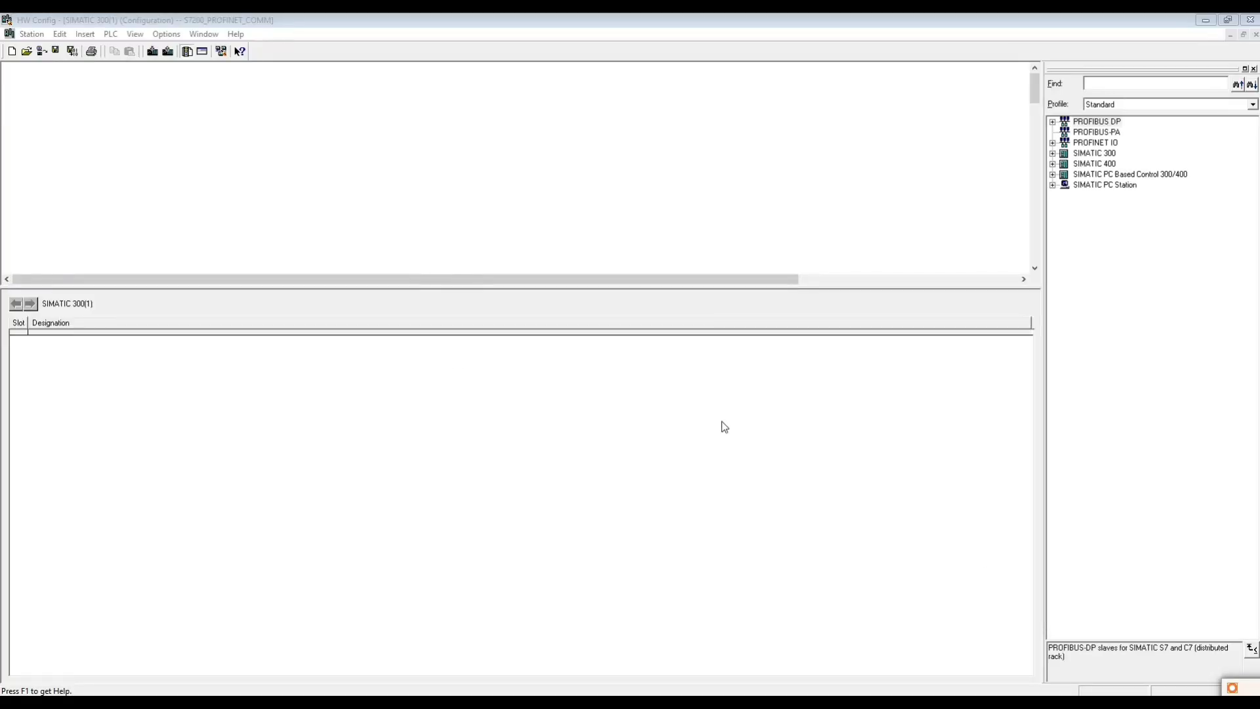
# - Add a RACK-300 rail from the SIMATIC 300 catalog to the empty station
pyautogui.click(41, 22)
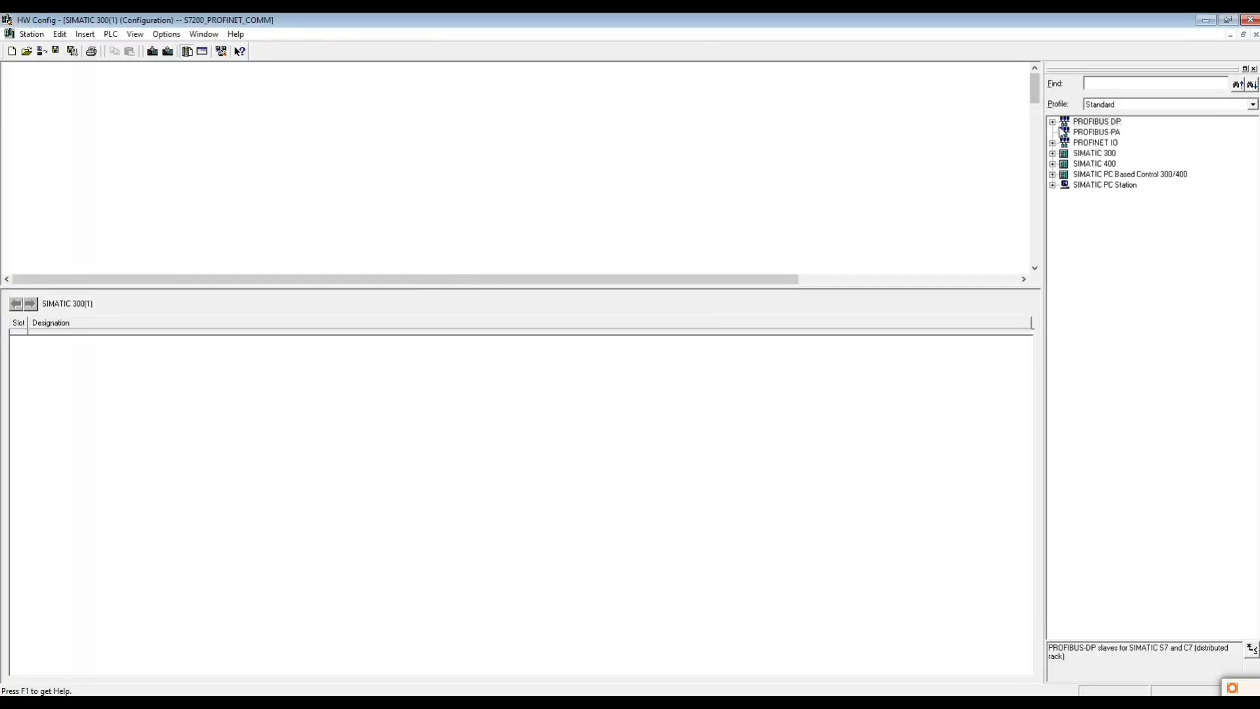
pyautogui.click(166, 34)
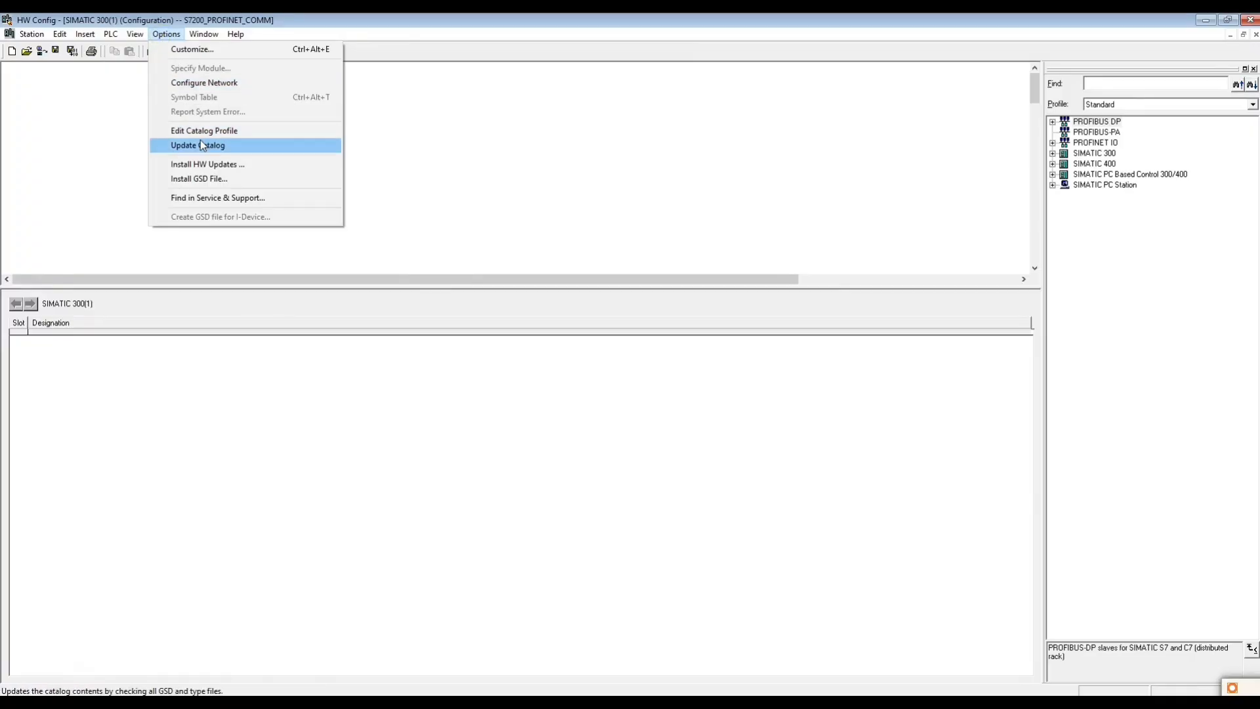
pyautogui.click(1076, 154)
pyautogui.click(1053, 153)
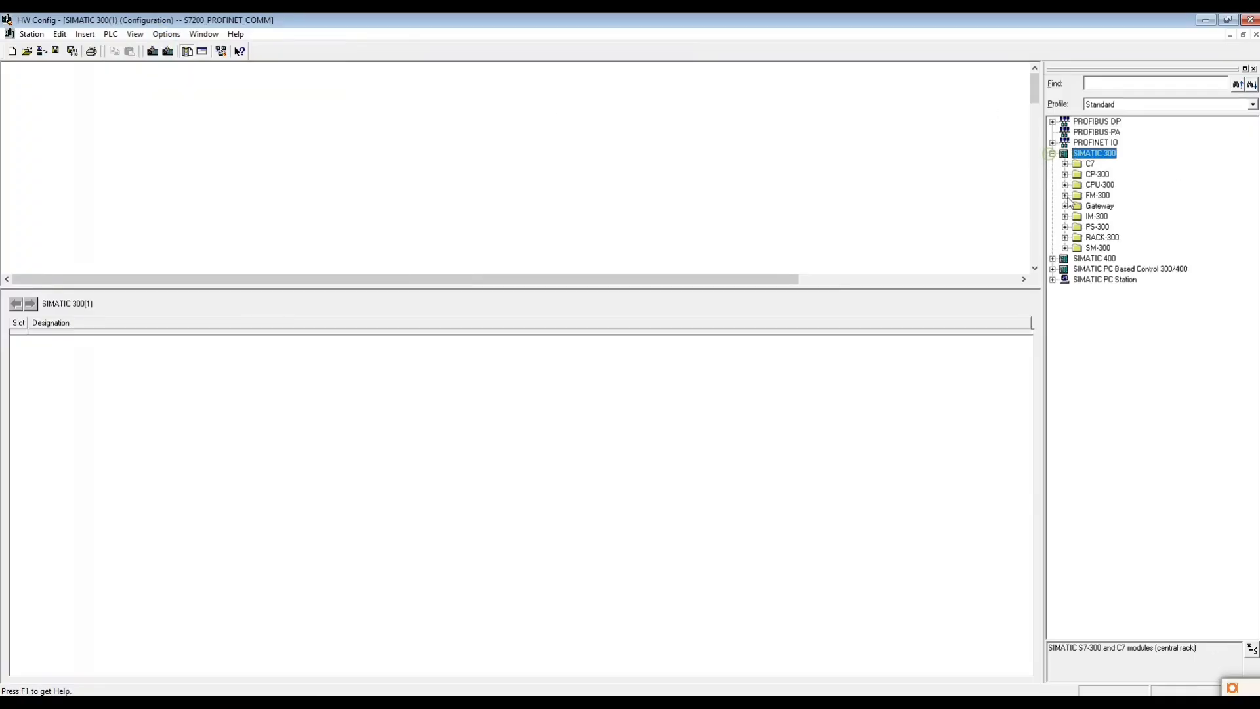
pyautogui.click(1065, 238)
pyautogui.moveTo(1104, 247); pyautogui.dragTo(223, 153)
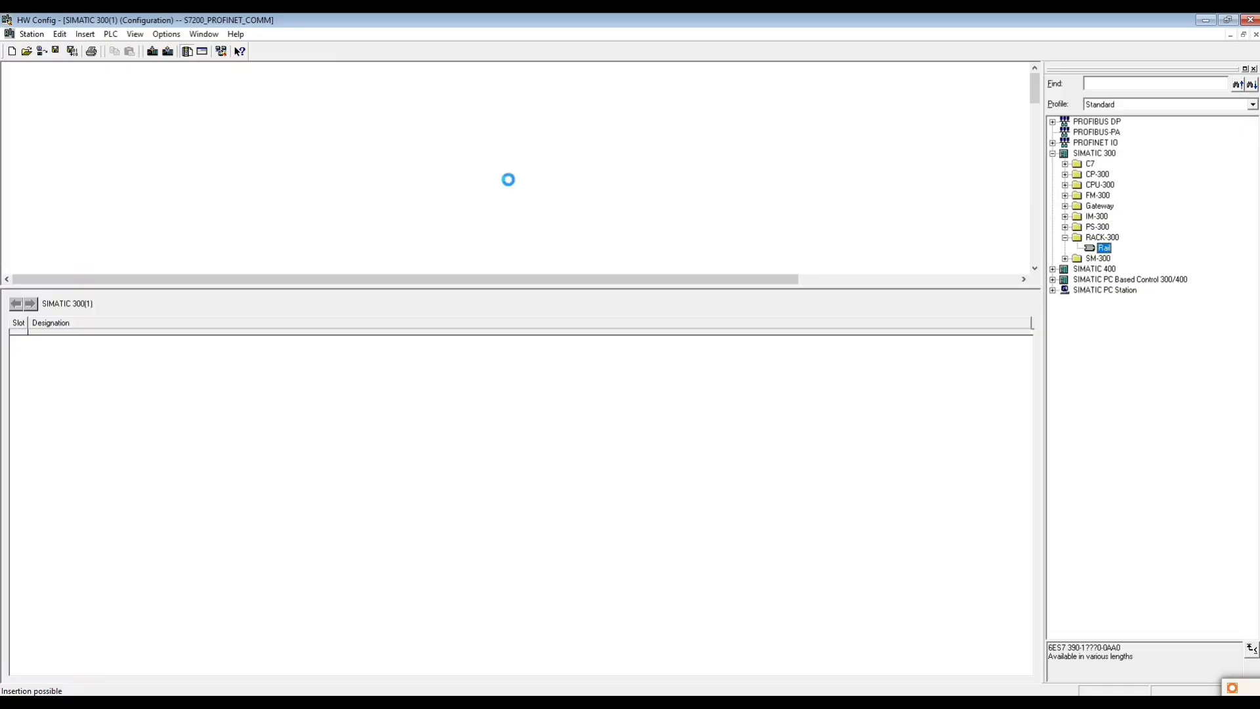
# - Insert a CPU 315-2 PN/DP, order number 6ES7 315-2EH14-0AB0, firmware V3.2, into slot 2 of the rack
pyautogui.click(212, 182)
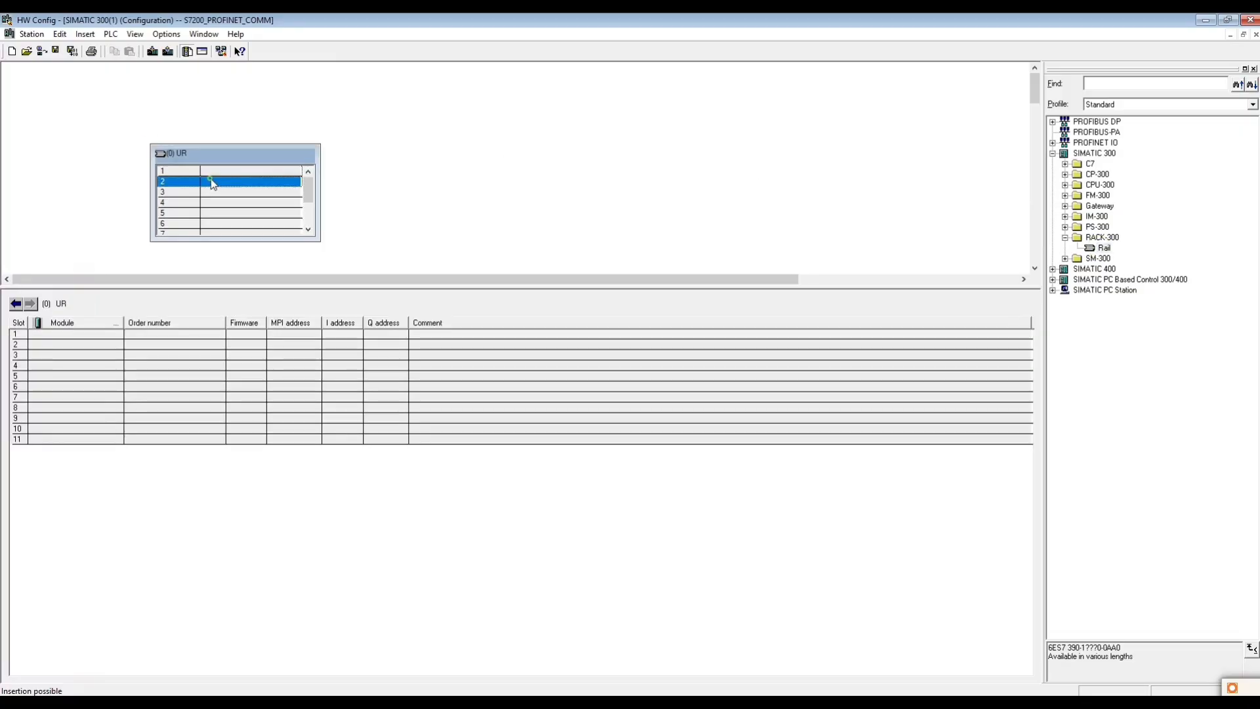
pyautogui.click(1066, 185)
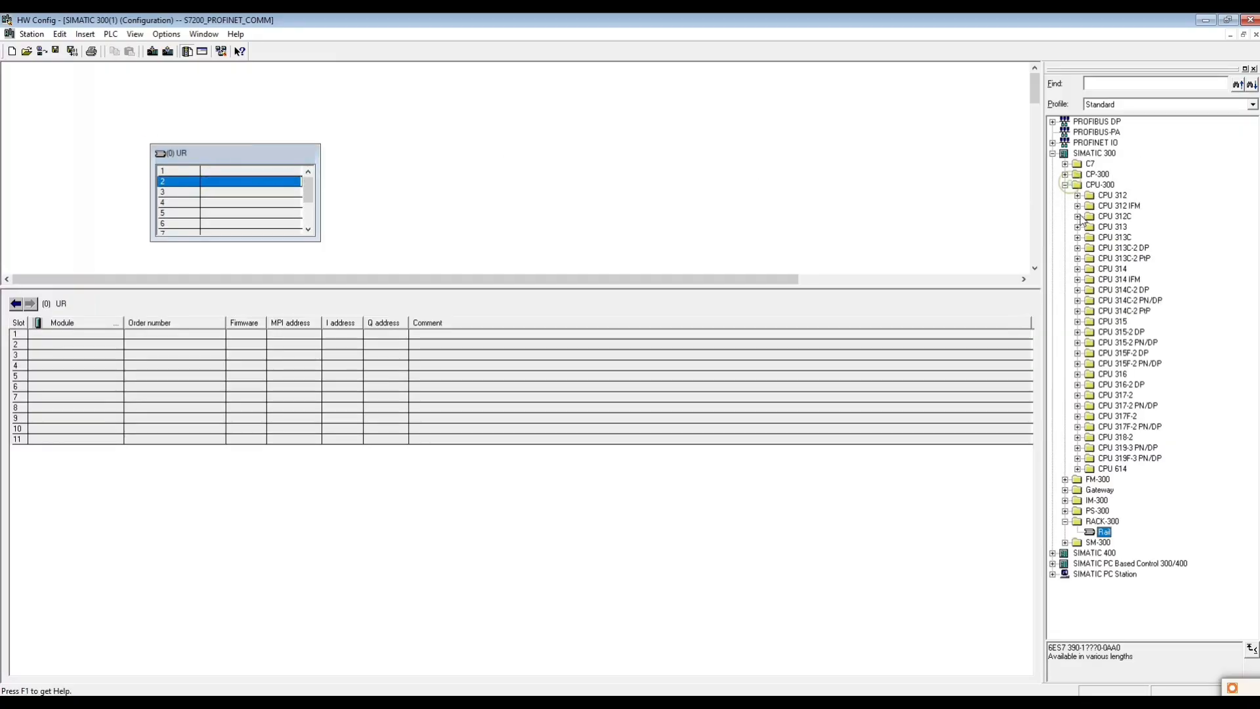
pyautogui.click(1103, 345)
pyautogui.click(1077, 342)
pyautogui.click(1116, 374)
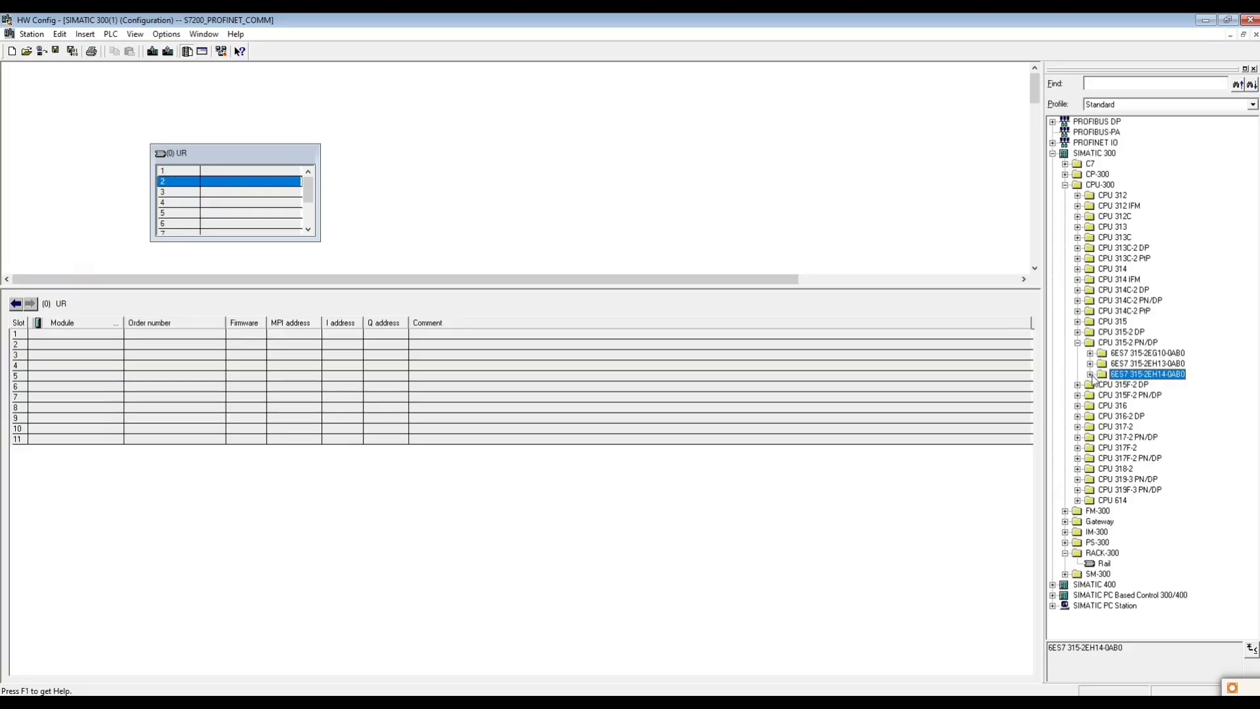
pyautogui.click(1089, 374)
pyautogui.moveTo(1130, 395); pyautogui.dragTo(231, 187)
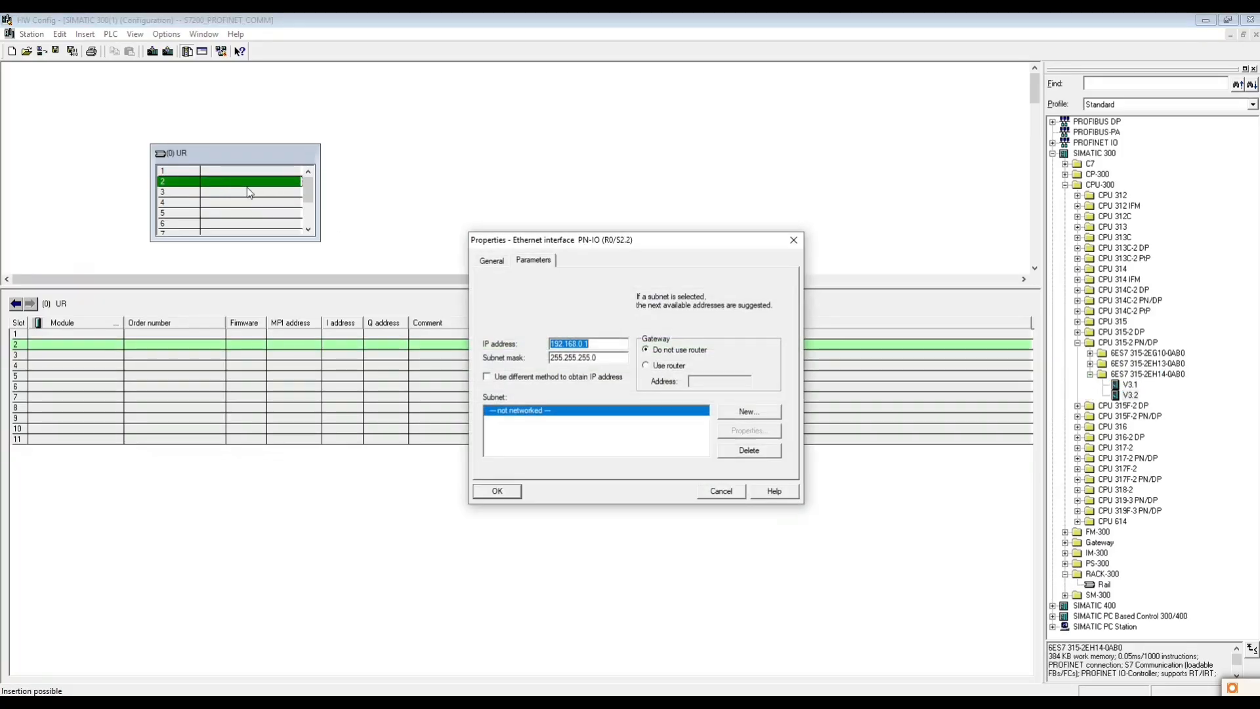
# - Set the CPU's PN-IO interface address to 192.168.2.12 and connect it to a new Ethernet subnet named PROFINET_BUS
pyautogui.click(580, 343)
pyautogui.click(749, 411)
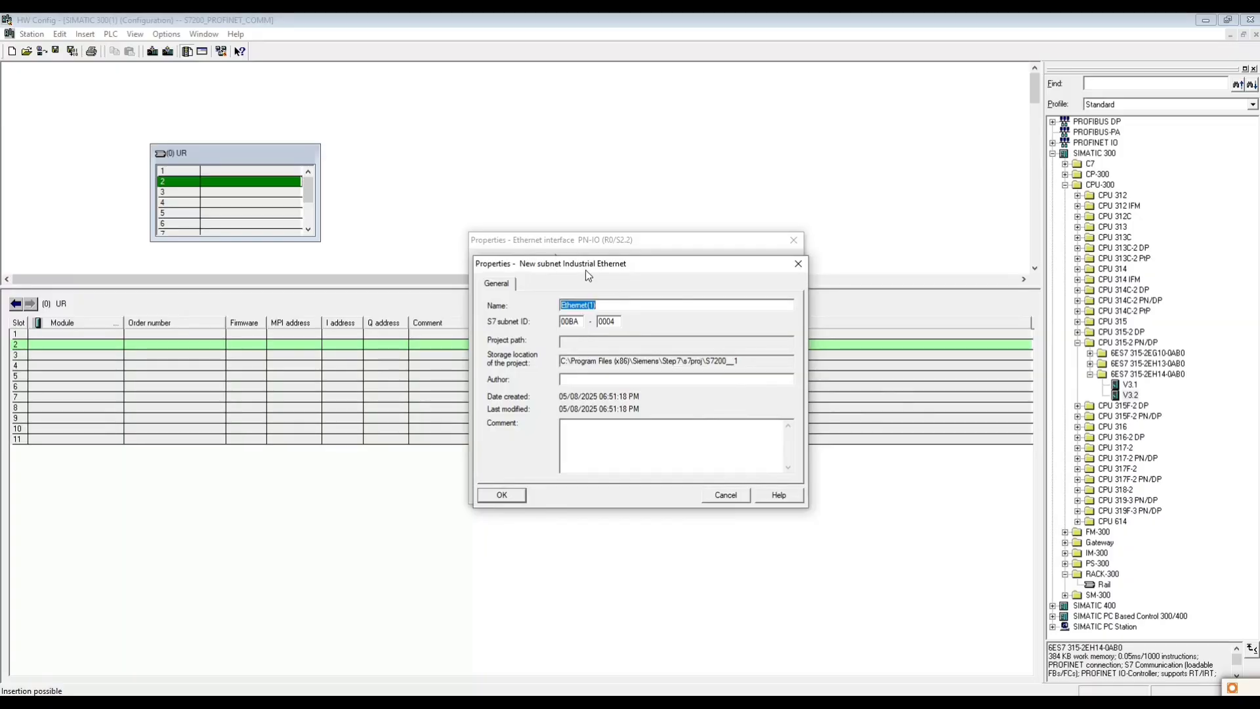
pyautogui.write('PLA')
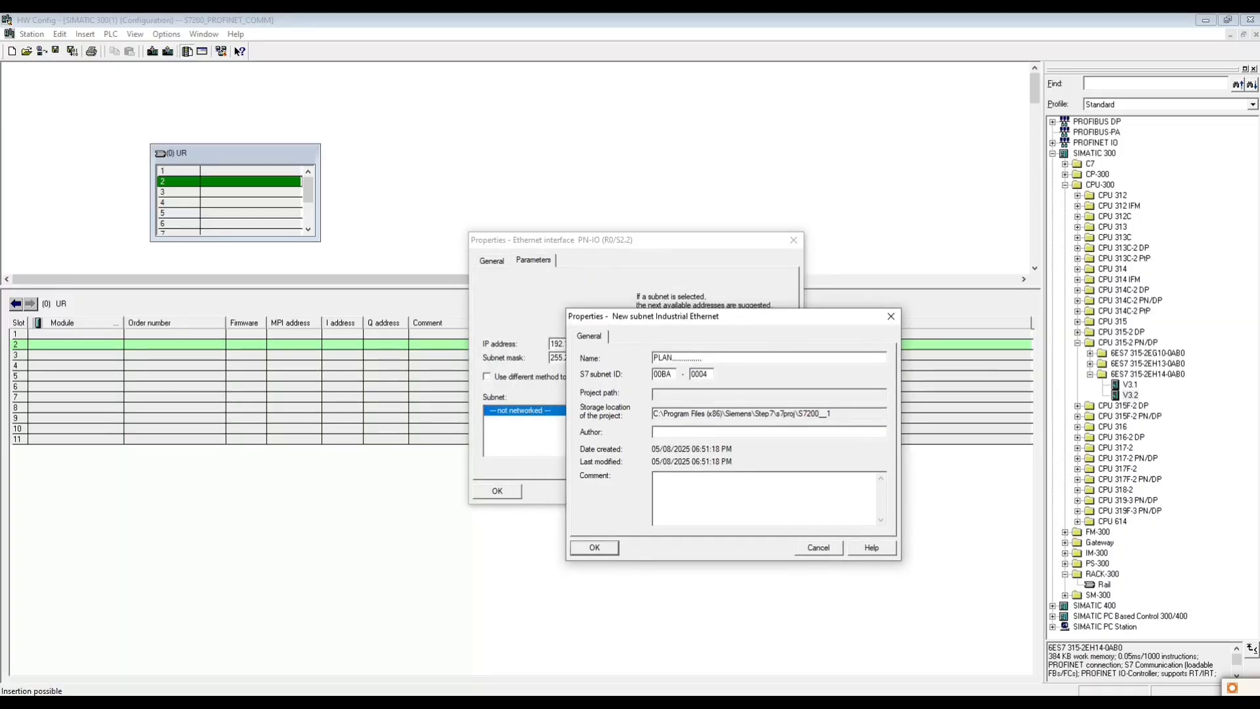
pyautogui.write('N..............')
pyautogui.press('BackSpace')
pyautogui.press('BackSpace')
pyautogui.press('BackSpace')
pyautogui.press('BackSpace')
pyautogui.press('BackSpace')
pyautogui.press('BackSpace')
pyautogui.press('BackSpace')
pyautogui.press('BackSpace')
pyautogui.press('BackSpace')
pyautogui.press('BackSpace')
pyautogui.press('BackSpace')
pyautogui.press('BackSpace')
pyautogui.press('BackSpace')
pyautogui.press('BackSpace')
pyautogui.press('Return')
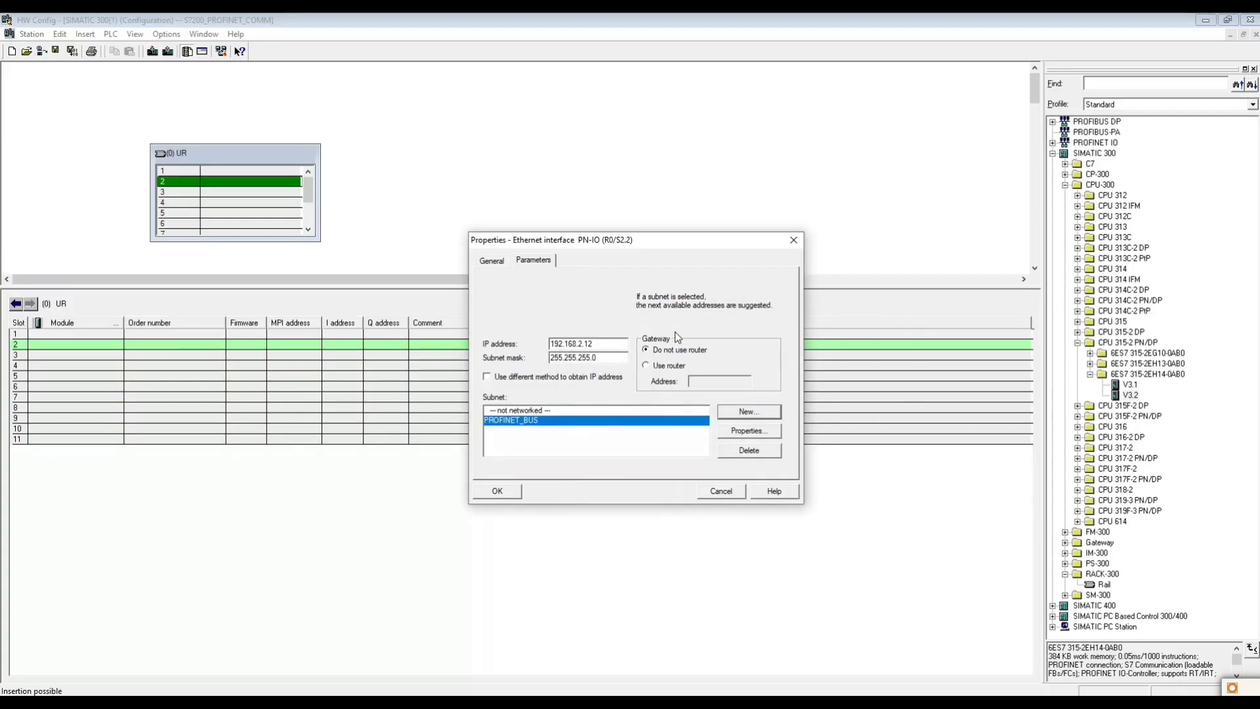
pyautogui.click(512, 486)
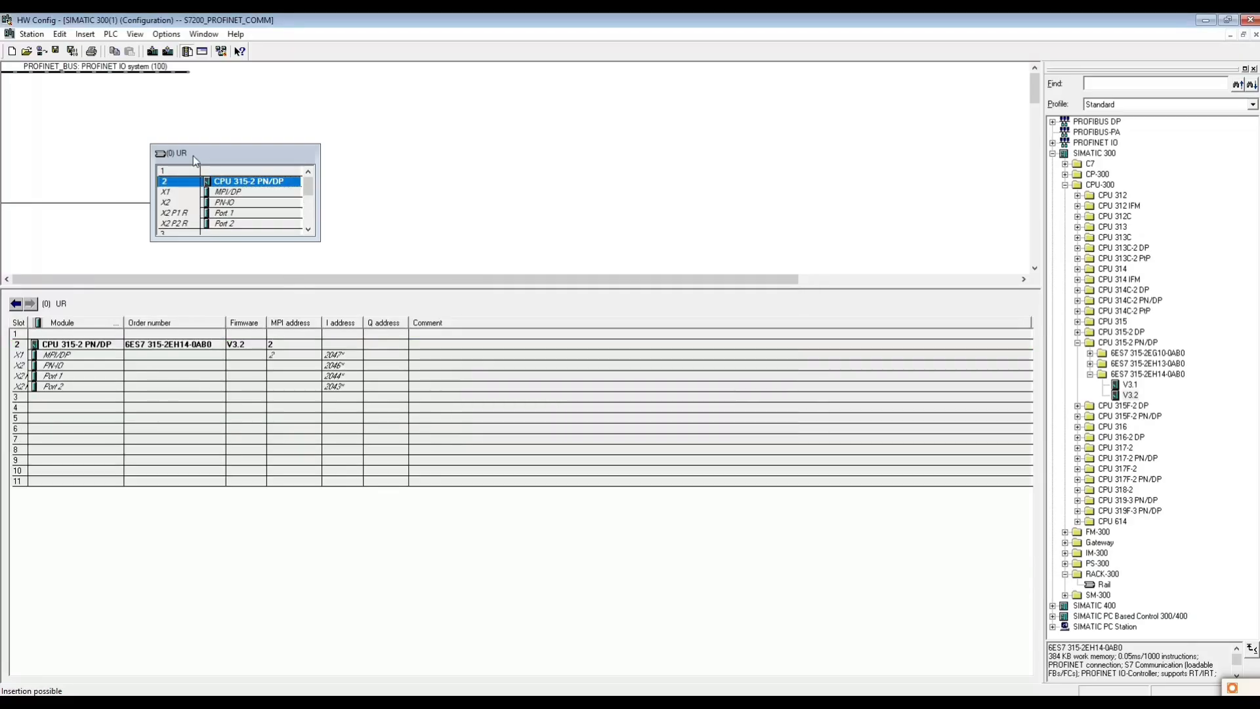
# - Reposition the PROFINET IO system line and the rack so they sit side by side, and save and compile the station
pyautogui.moveTo(161, 69); pyautogui.dragTo(576, 153)
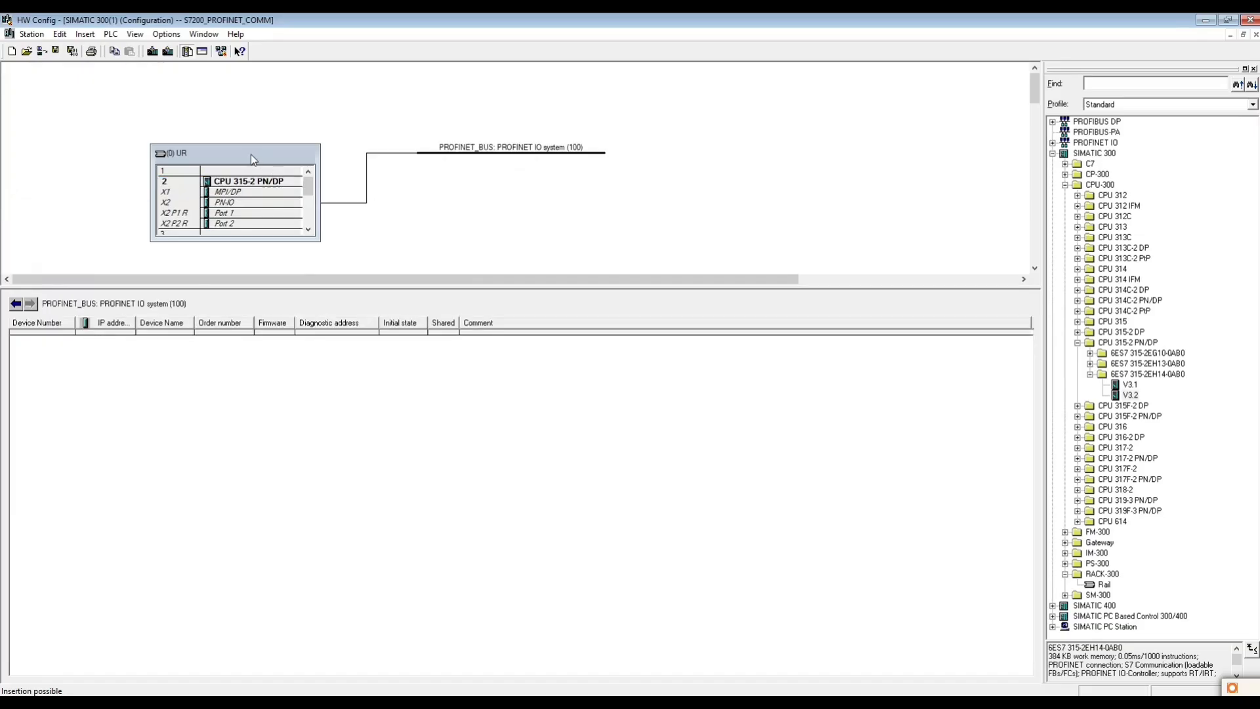
pyautogui.moveTo(255, 160); pyautogui.dragTo(130, 117)
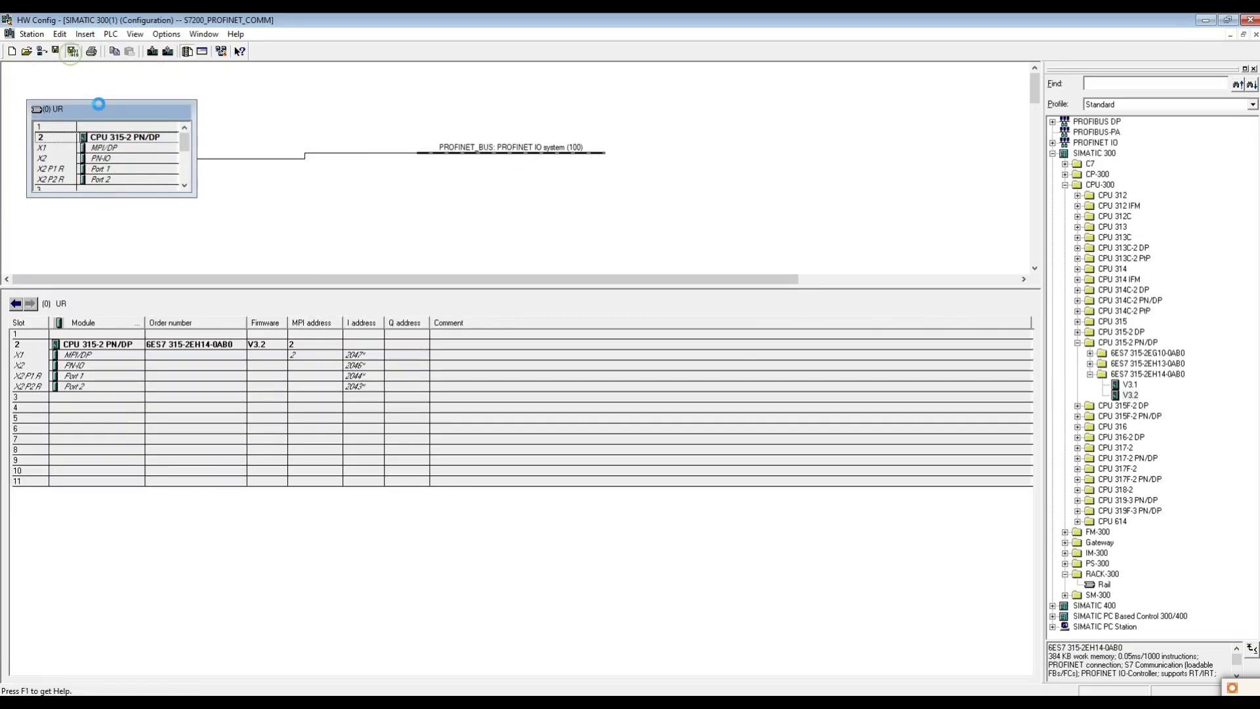
pyautogui.click(72, 51)
pyautogui.click(166, 33)
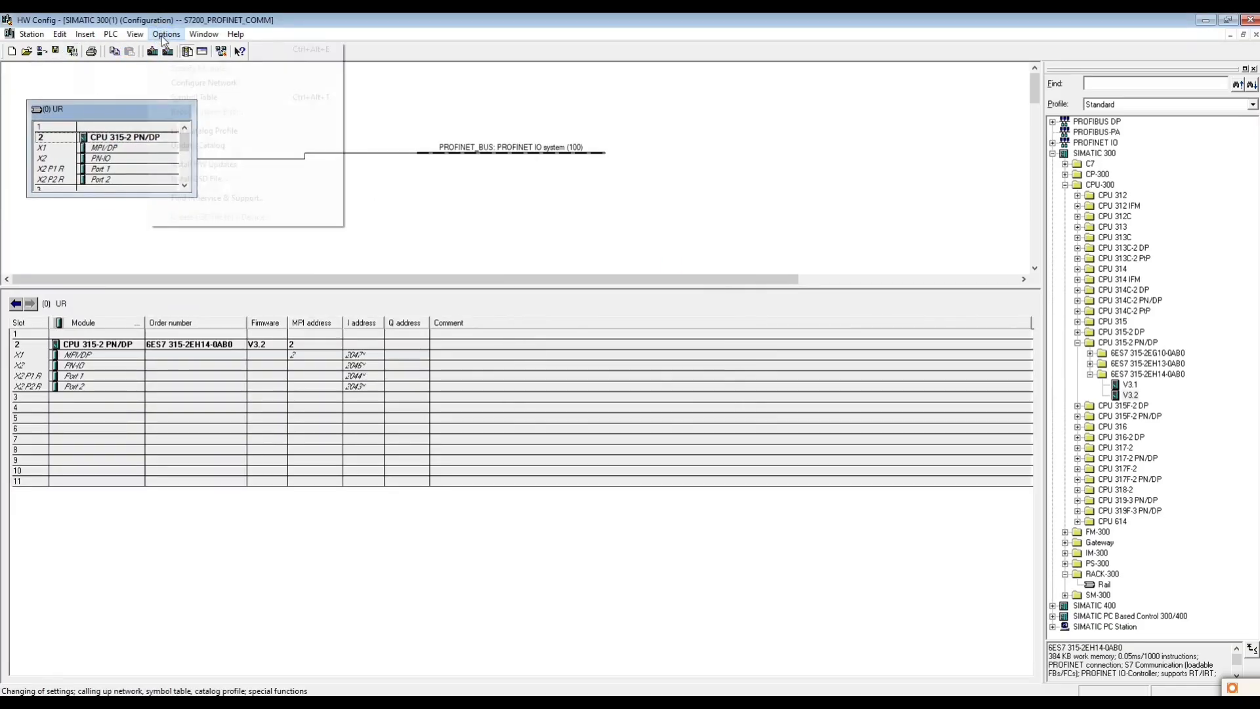
pyautogui.click(193, 178)
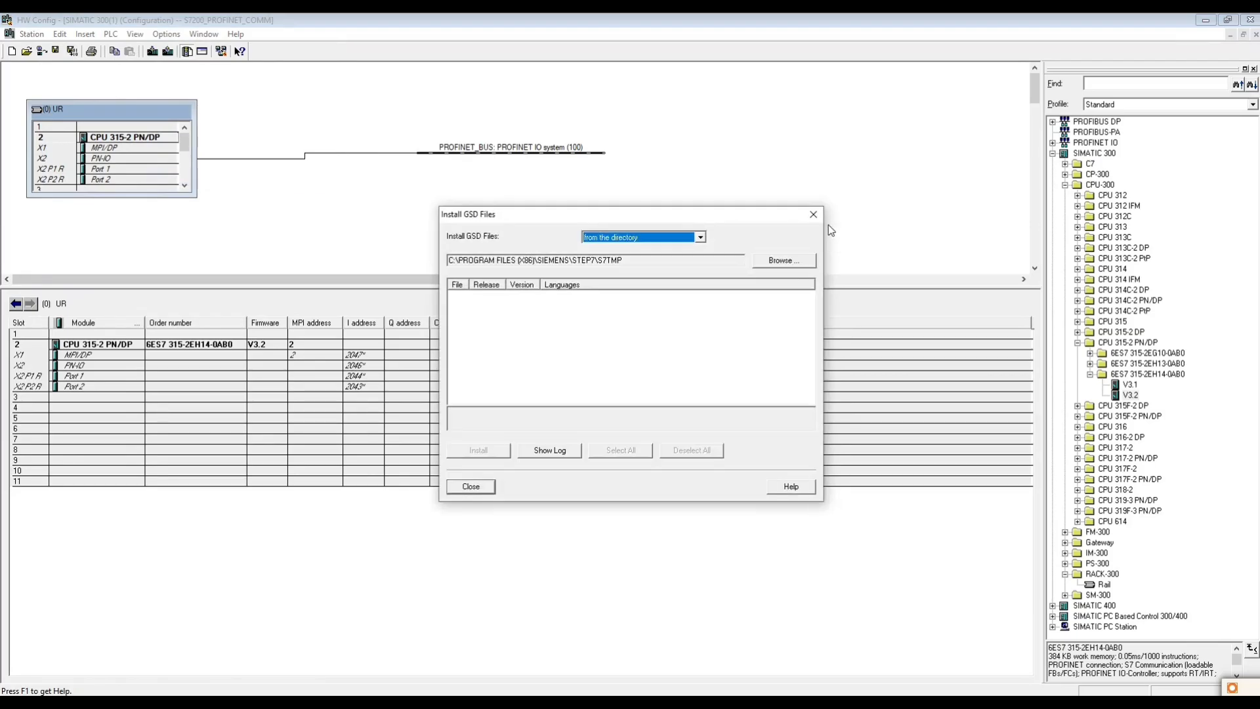
pyautogui.click(473, 483)
pyautogui.click(165, 34)
pyautogui.click(193, 178)
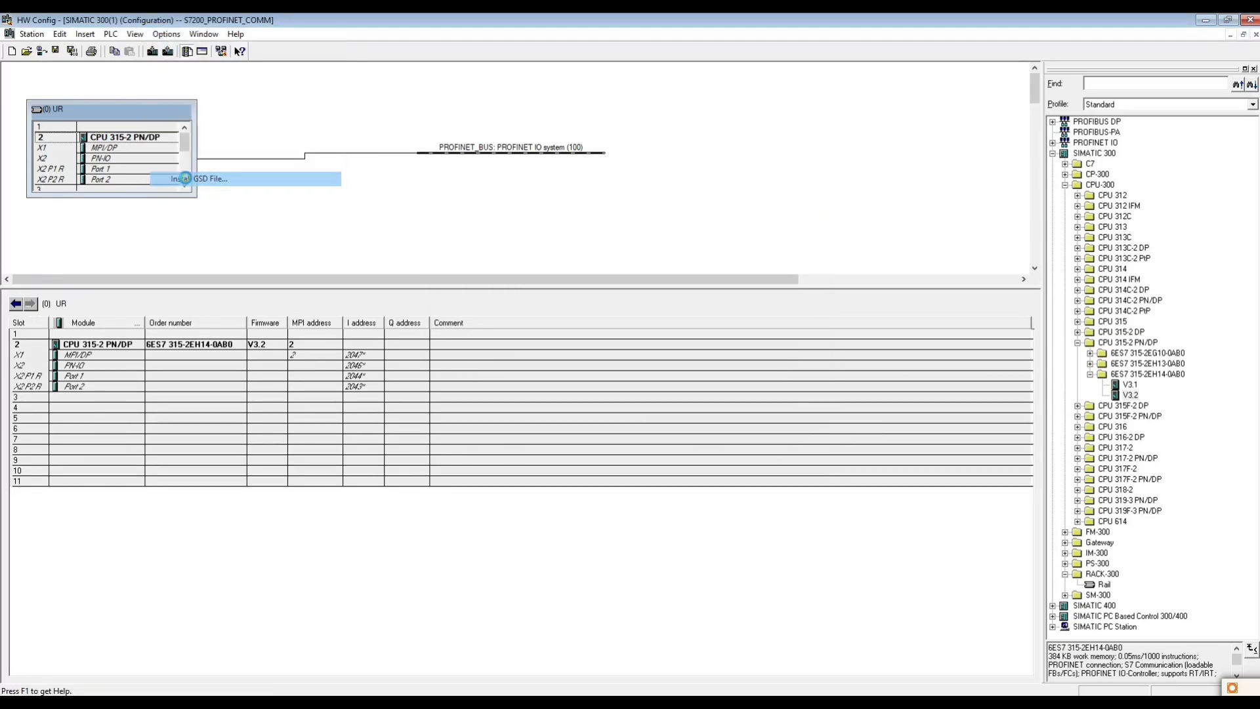
pyautogui.hotkey('alt', 'Tab')
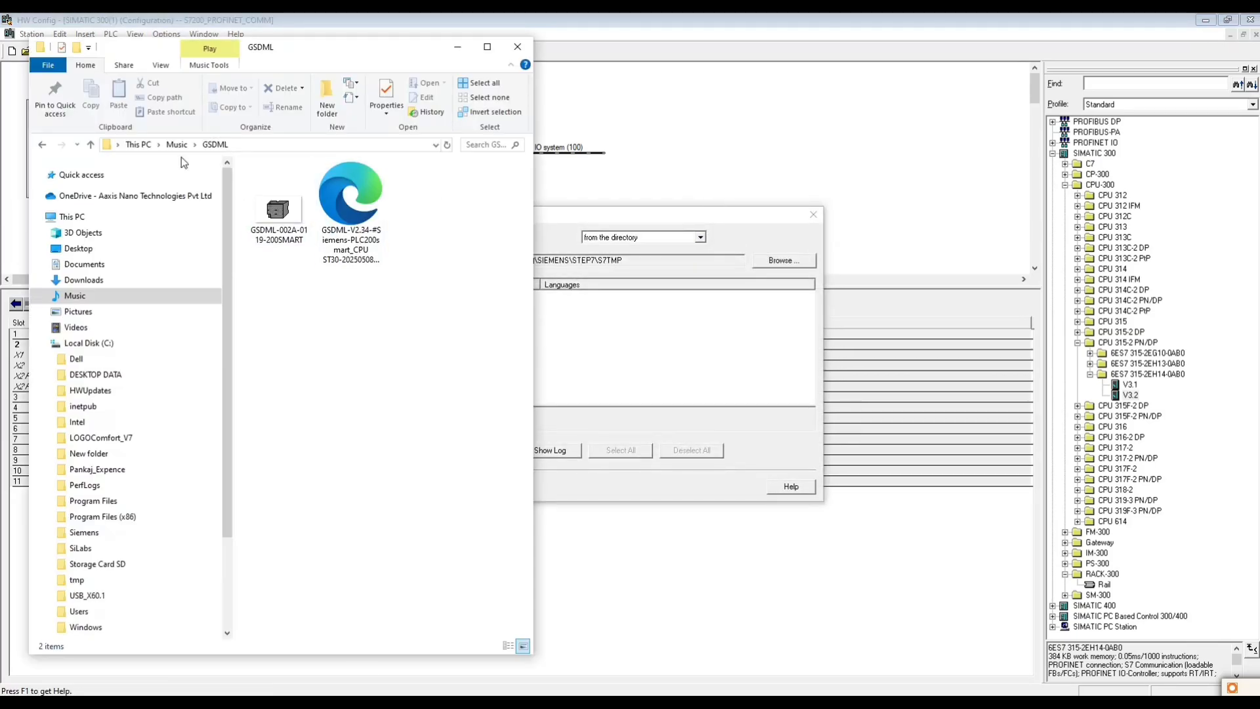
pyautogui.click(281, 145)
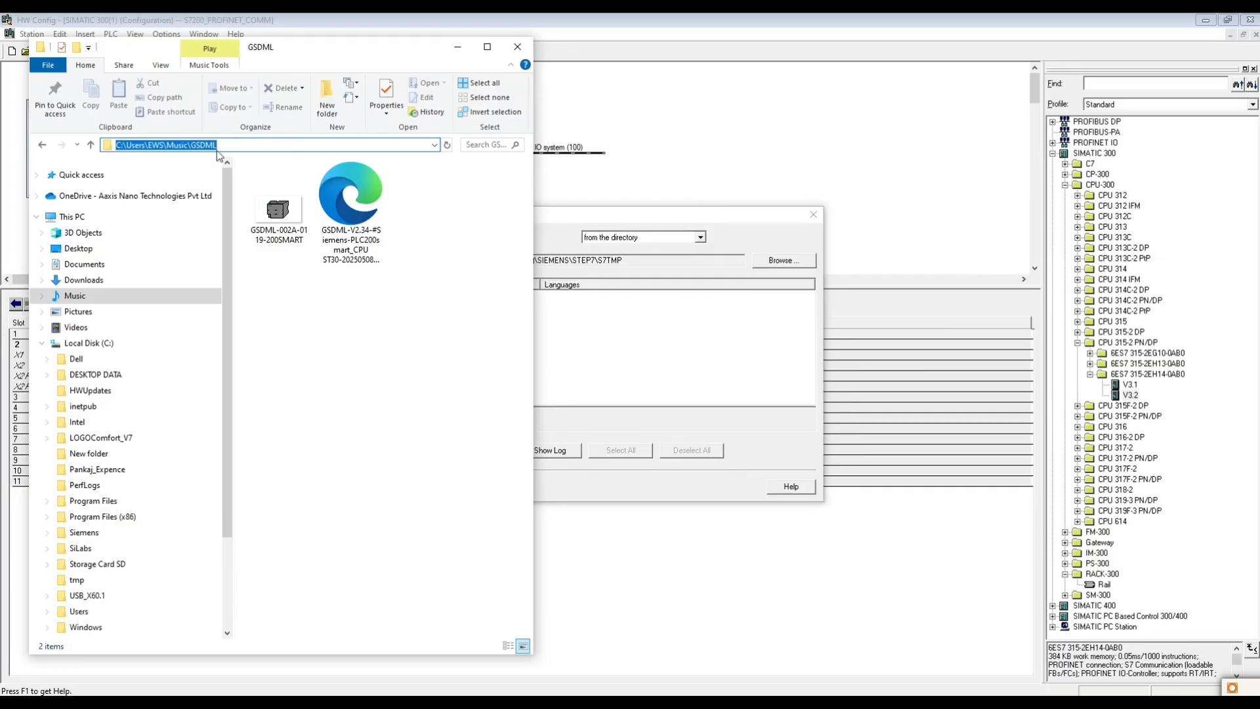
pyautogui.click(774, 260)
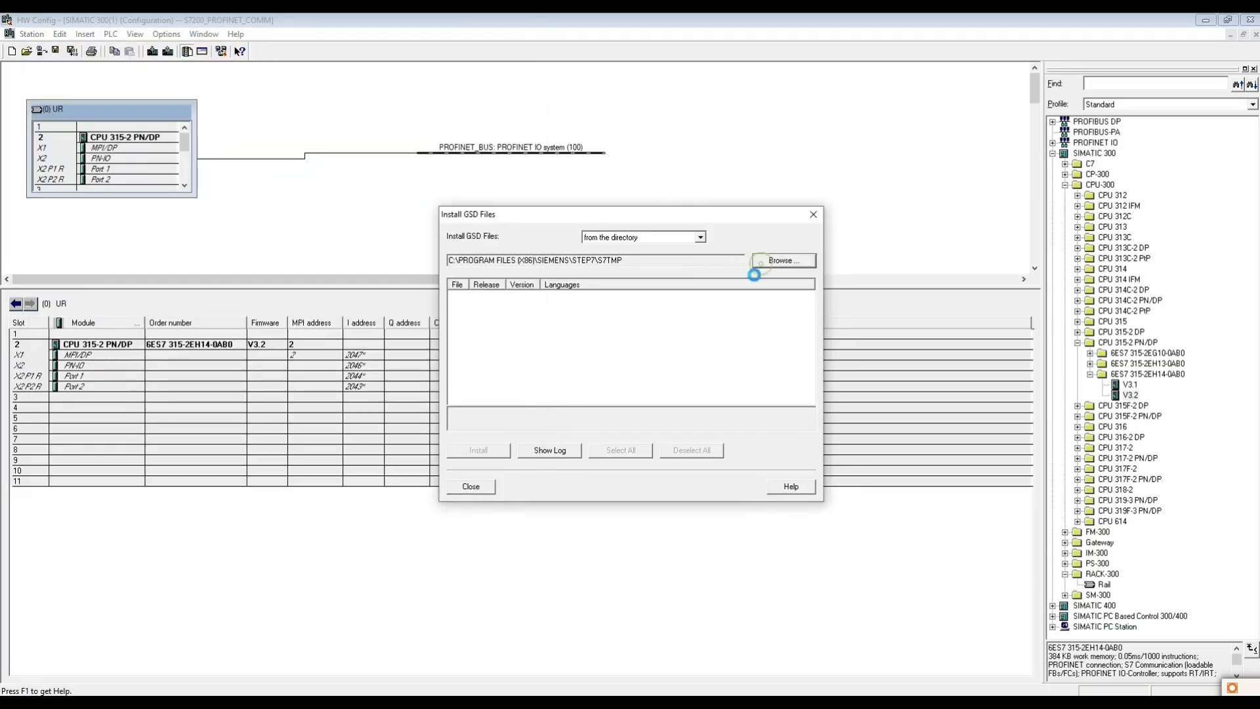
pyautogui.click(701, 449)
pyautogui.click(814, 216)
# - Place the hardware configuration window beside the file folder and choose Music\GSDML as the source directory for installing GSD files
pyautogui.doubleClick(506, 22)
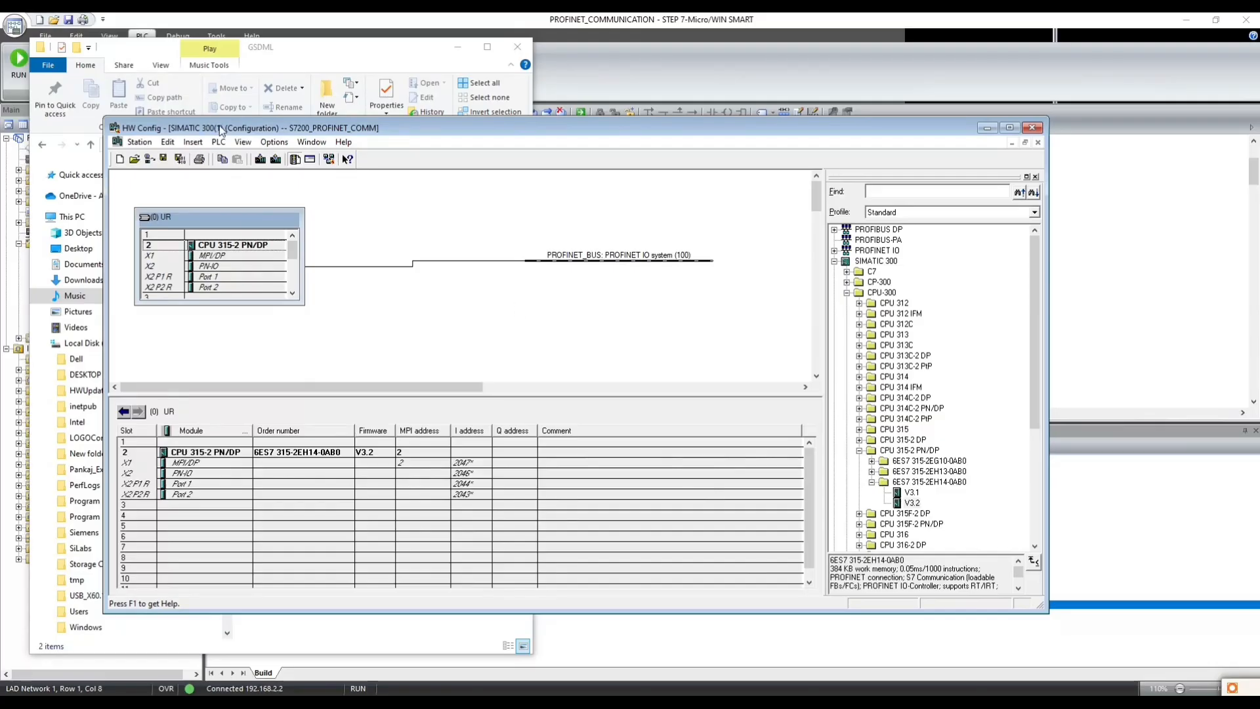
pyautogui.moveTo(221, 129); pyautogui.dragTo(595, 146)
pyautogui.click(625, 159)
pyautogui.moveTo(645, 161)
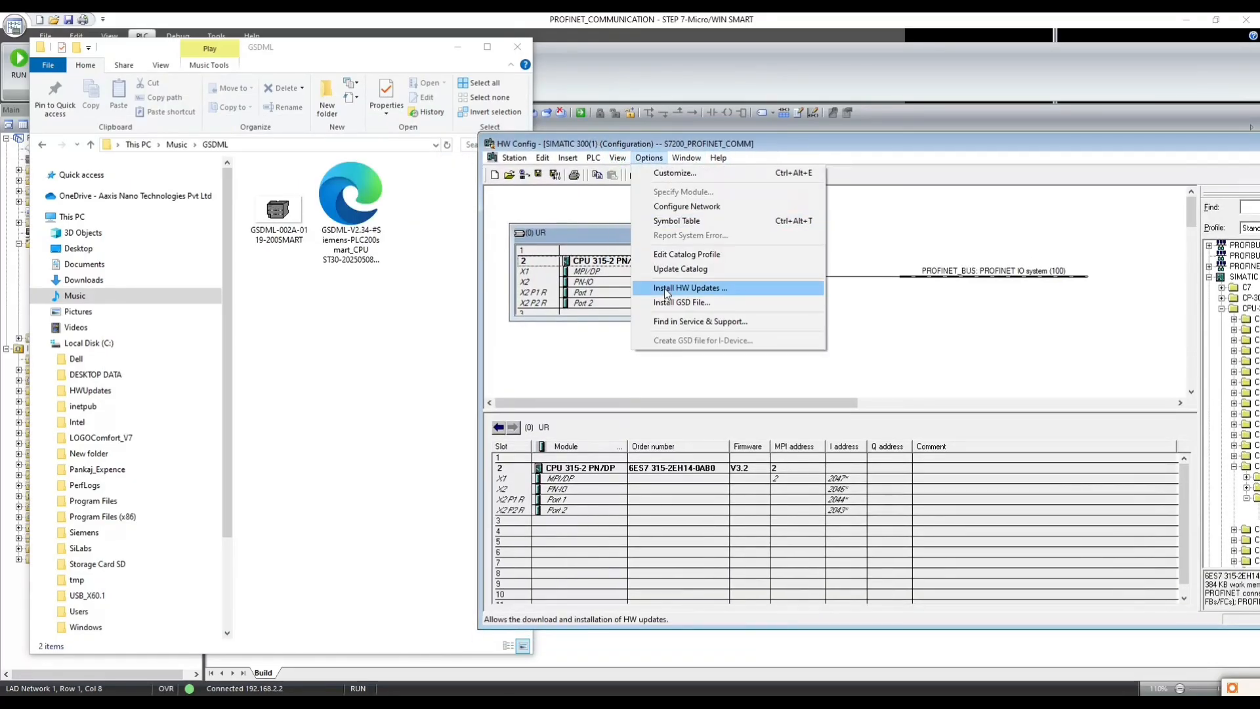
pyautogui.click(674, 306)
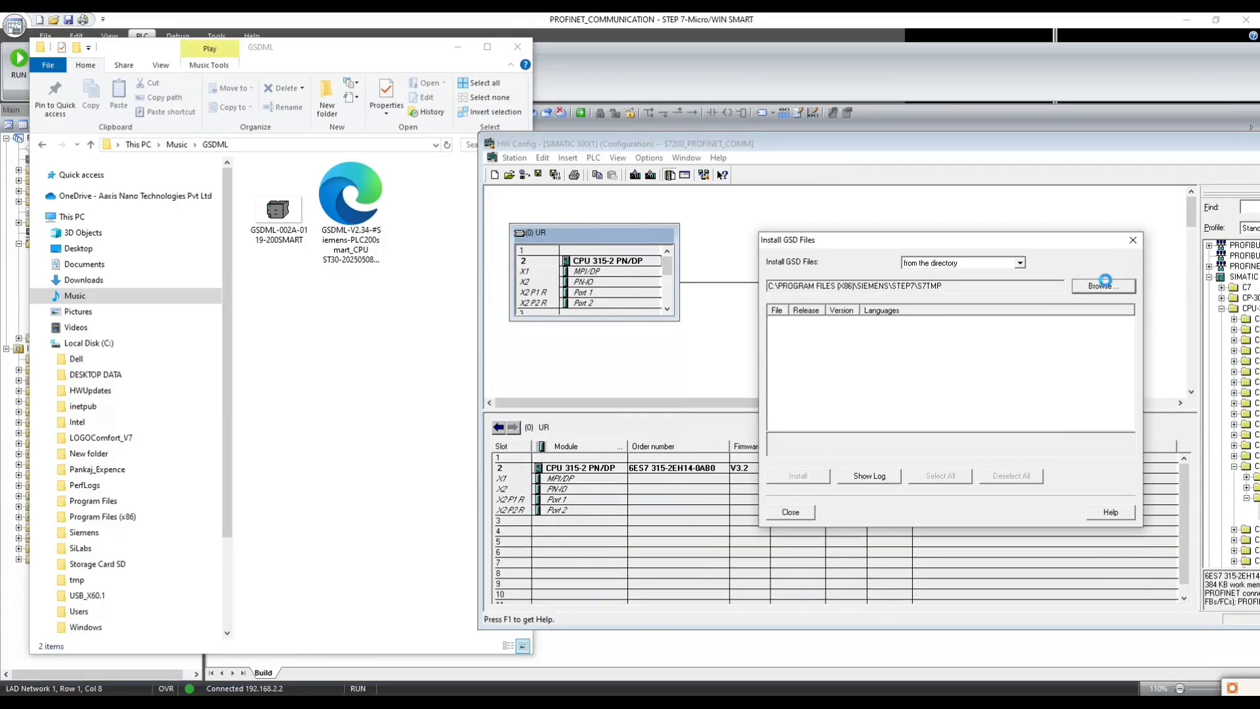
pyautogui.click(1101, 286)
pyautogui.moveTo(1039, 393); pyautogui.dragTo(1039, 343)
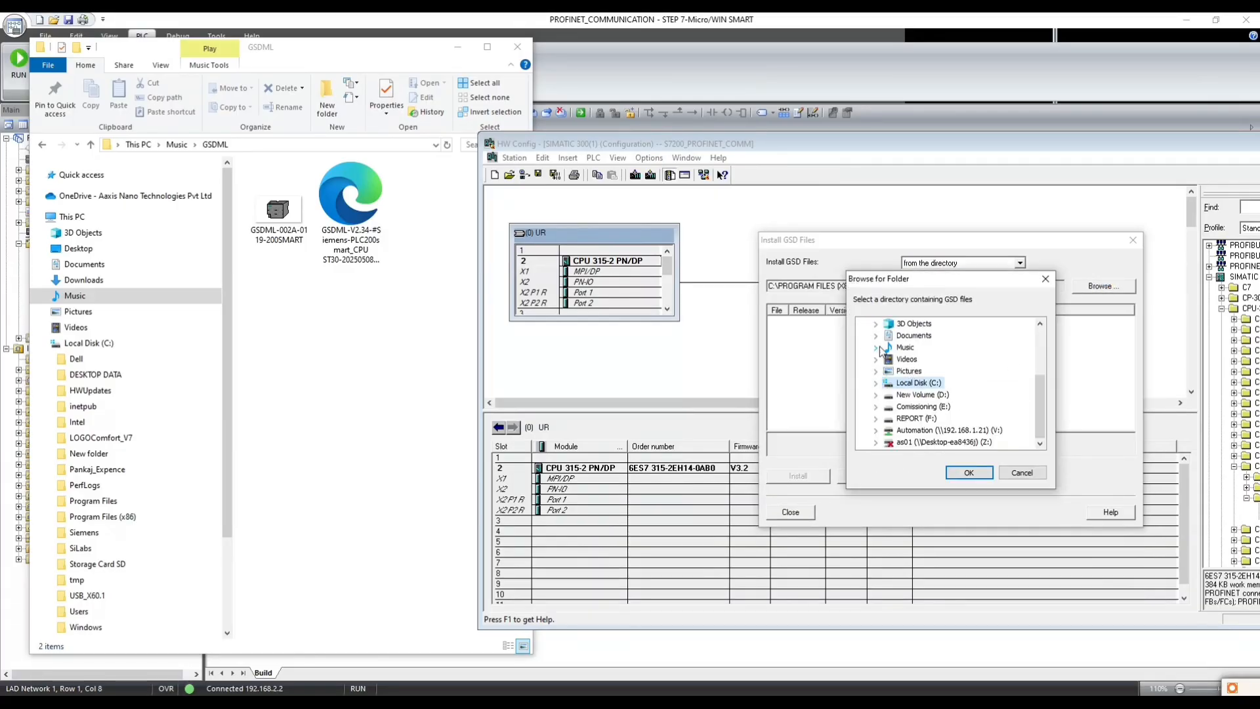
pyautogui.click(876, 347)
pyautogui.click(909, 359)
pyautogui.click(968, 473)
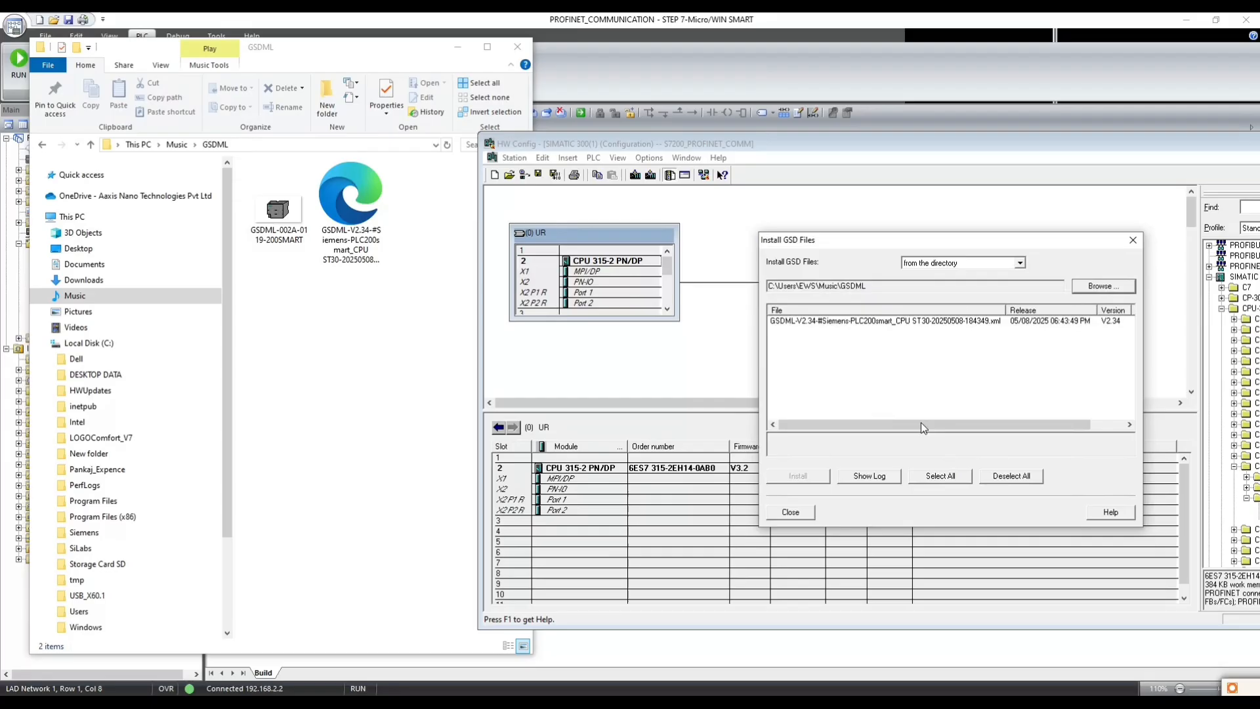
# - Install the listed GSDML-V2.34 file for the Siemens PLC200smart CPU ST30, replacing the existing bitmap, and finish the GSD installation
pyautogui.click(801, 321)
pyautogui.click(799, 477)
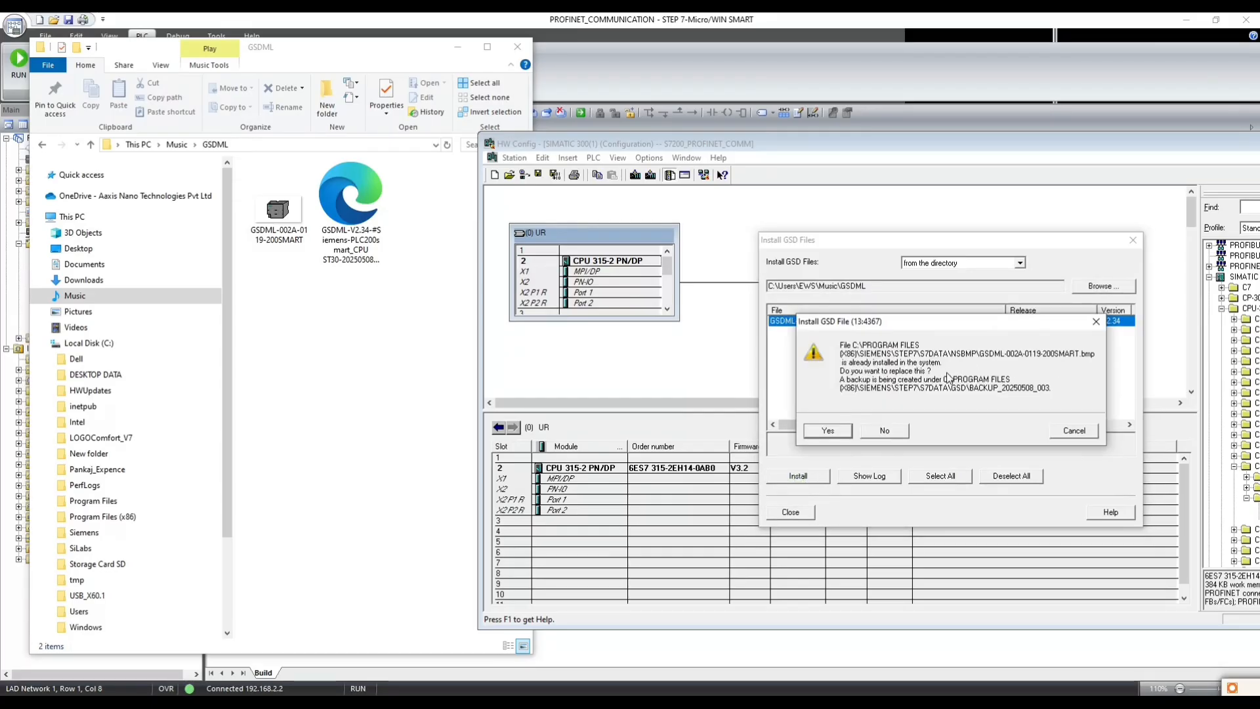
pyautogui.click(830, 433)
pyautogui.click(866, 409)
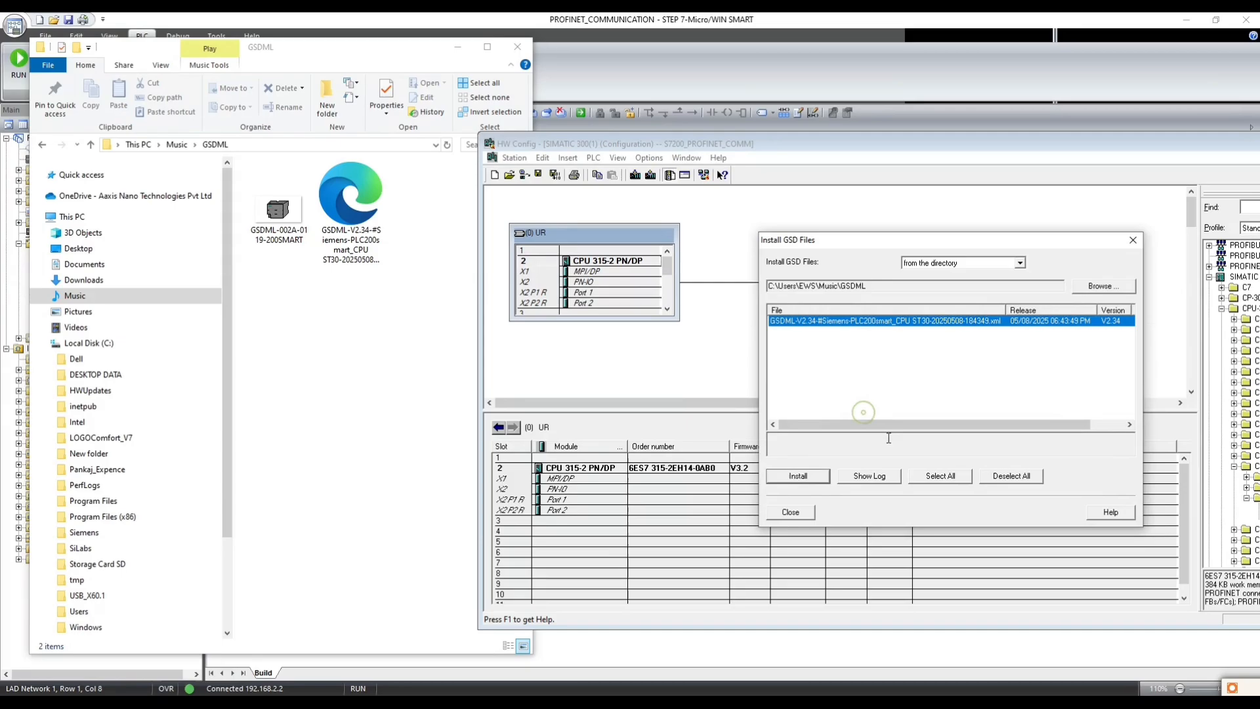
pyautogui.click(790, 511)
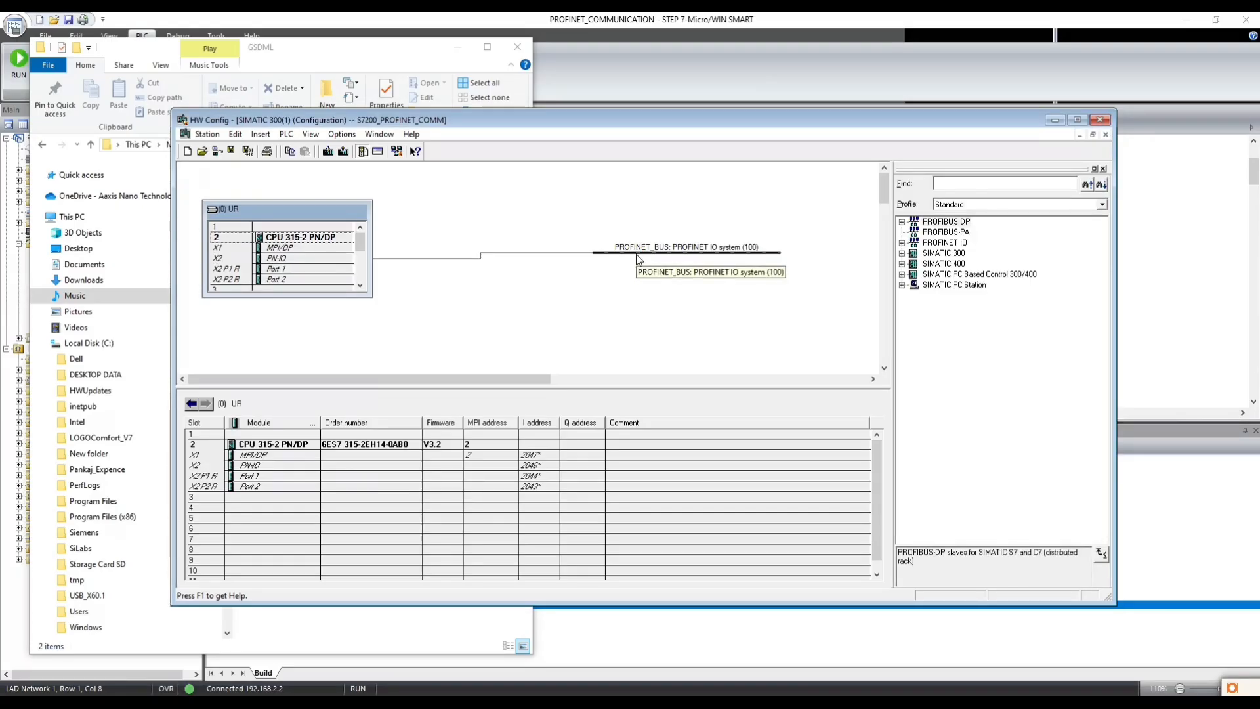
# - Maximize the hardware configuration window and move the PROFINET_BUS line slightly higher beside the rack
pyautogui.click(722, 254)
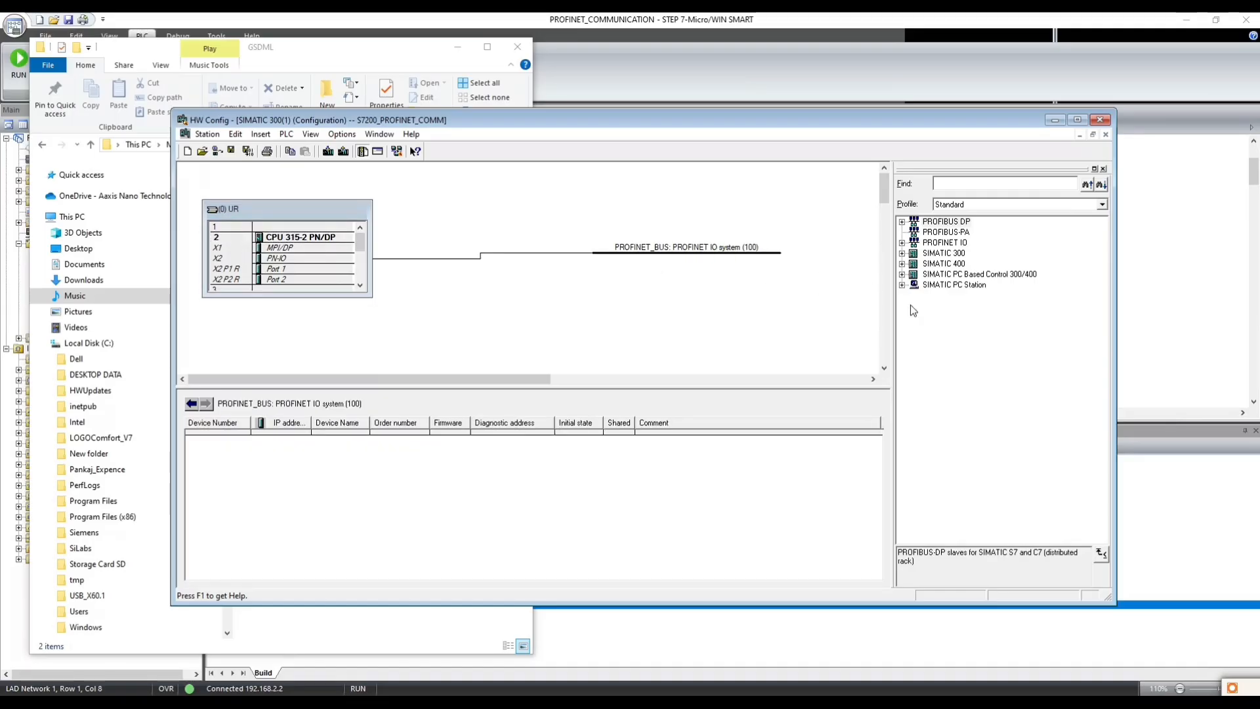
pyautogui.click(1077, 119)
pyautogui.moveTo(530, 162); pyautogui.dragTo(520, 131)
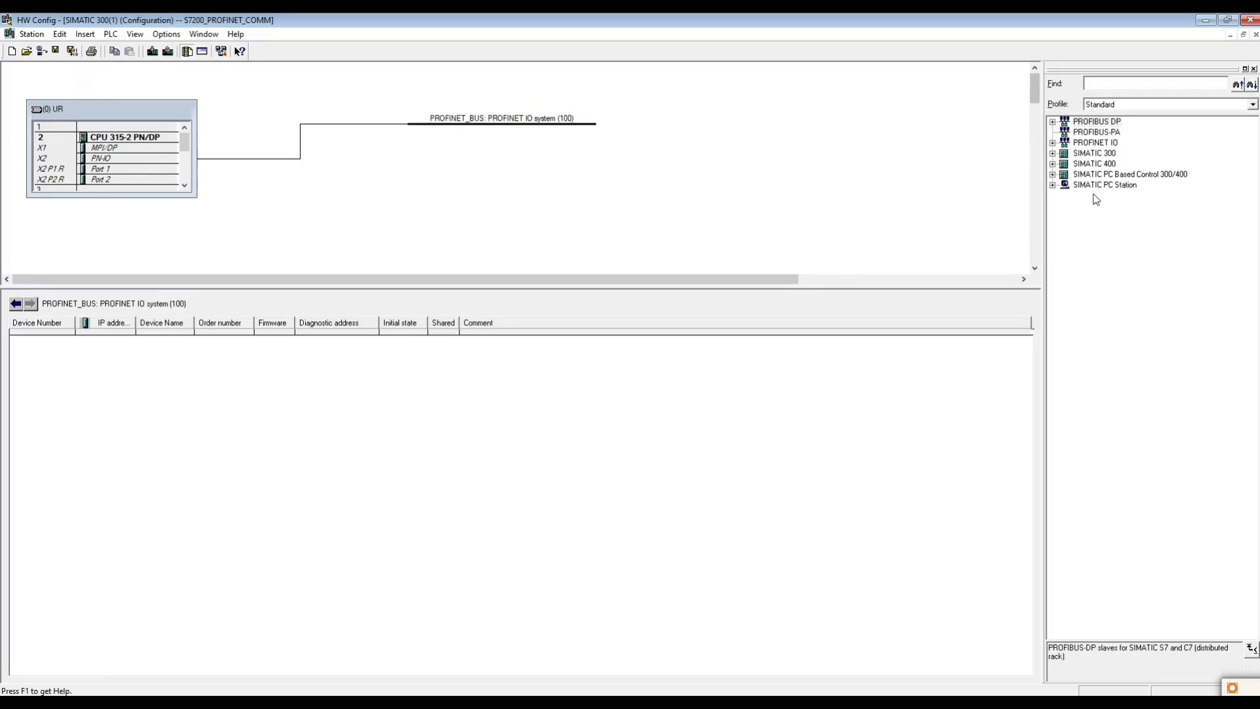
# - Attach the CPU ST30 from the PROFINET IO PLCs catalog to the PROFINET_BUS IO system
pyautogui.click(1053, 153)
pyautogui.click(1053, 152)
pyautogui.click(1052, 143)
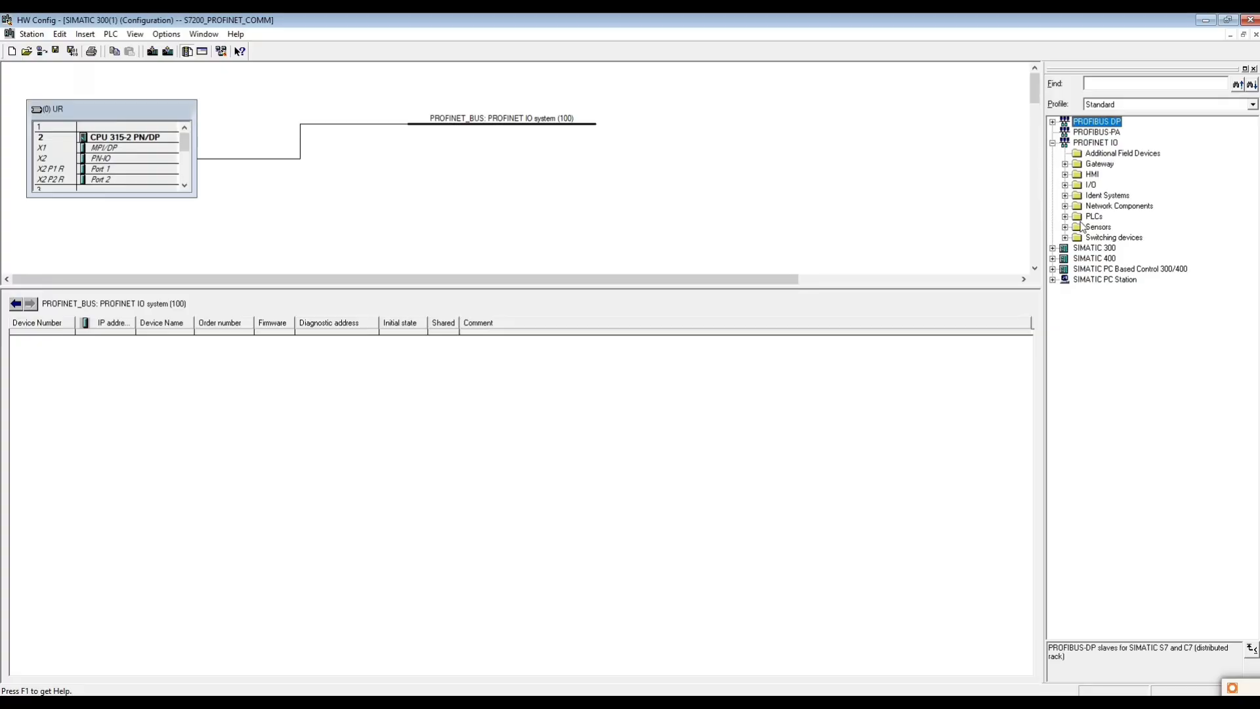
pyautogui.click(1089, 217)
pyautogui.click(1064, 217)
pyautogui.click(1095, 227)
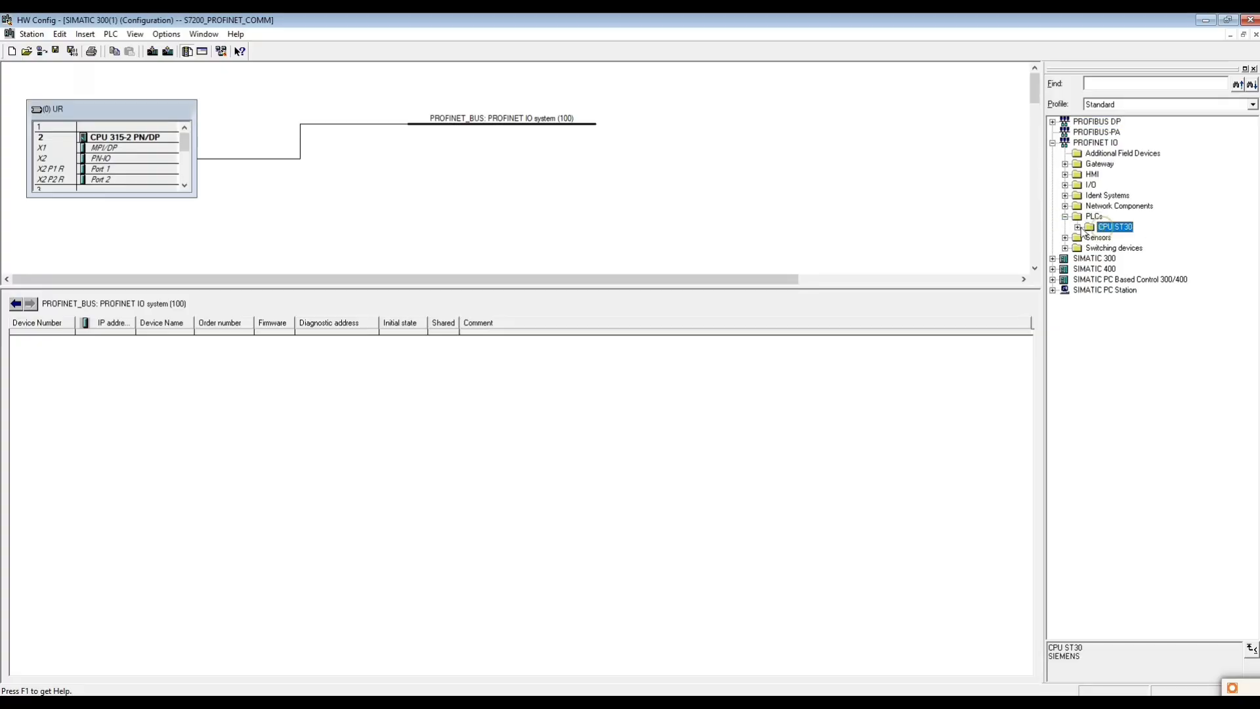
pyautogui.click(1077, 227)
pyautogui.moveTo(1117, 239); pyautogui.dragTo(541, 133)
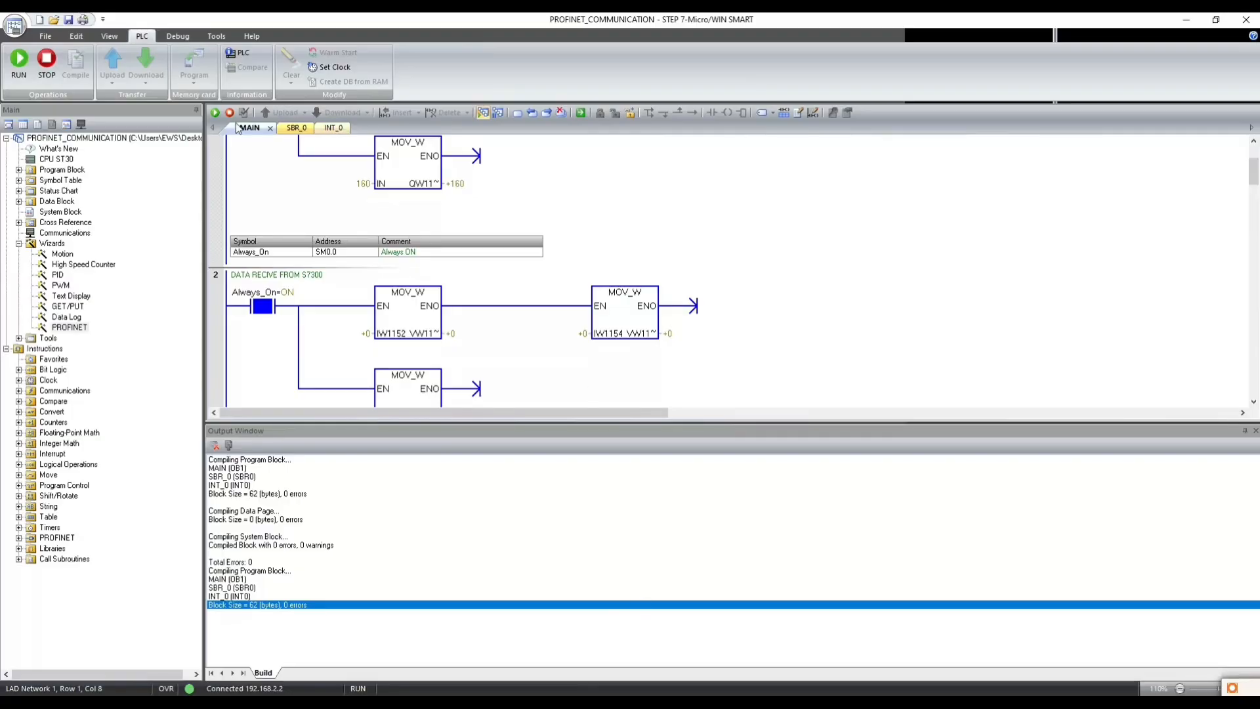
# - Switch to STEP 7-Micro/WIN SMART, stop the program status monitoring and open the CPU ST30 configuration
pyautogui.click(482, 115)
pyautogui.click(59, 159)
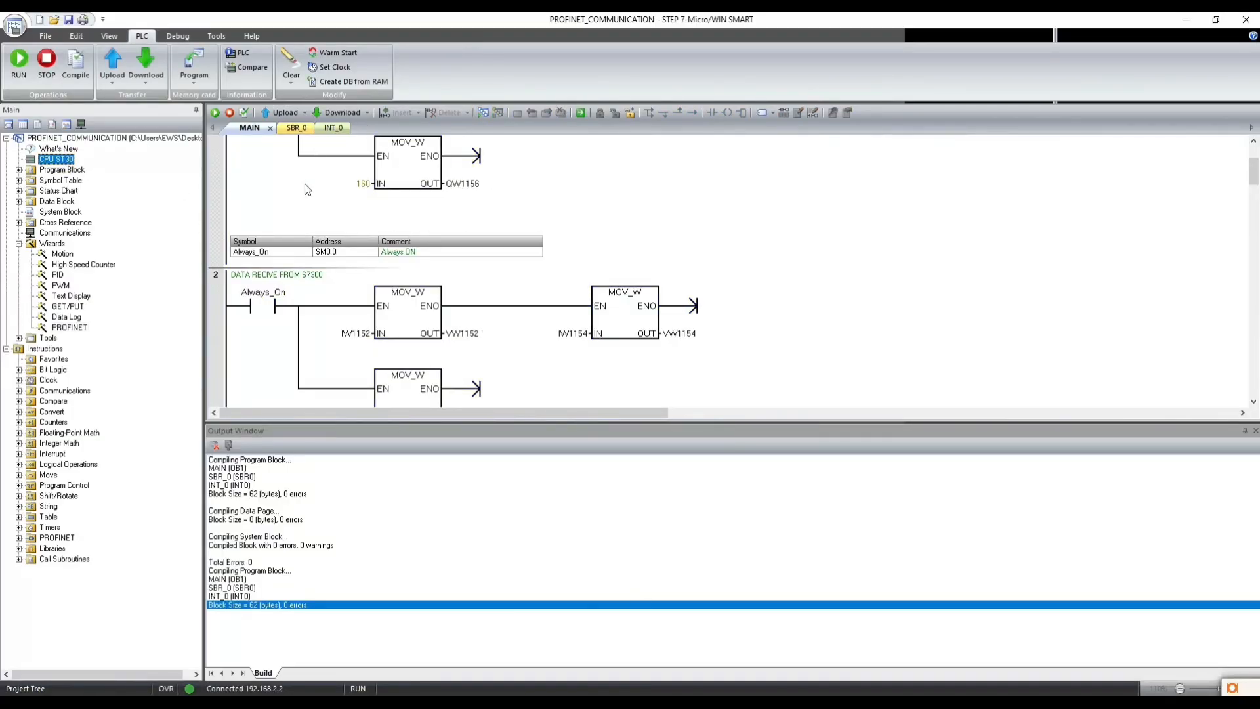
pyautogui.doubleClick(59, 159)
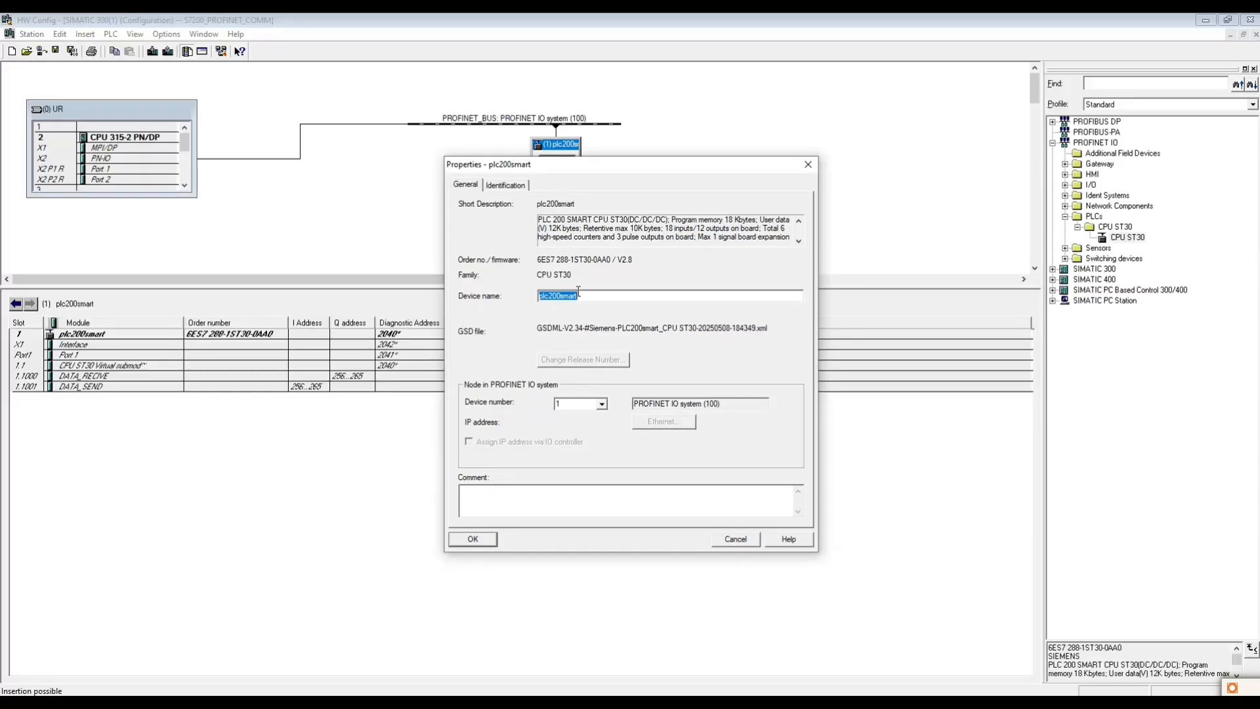
# - Close the plc200smart device properties, check the DATA_RECIVE and DATA_SEND address rows, and save and compile the hardware configuration
pyautogui.click(747, 540)
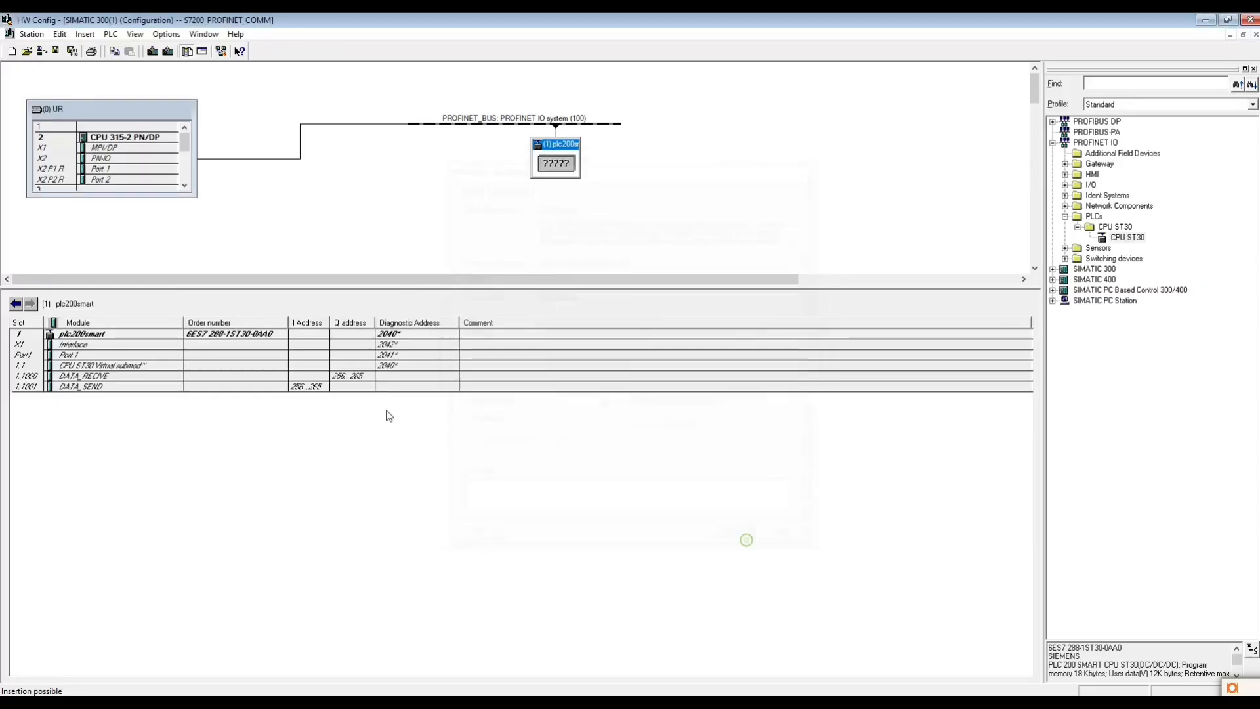
pyautogui.click(336, 378)
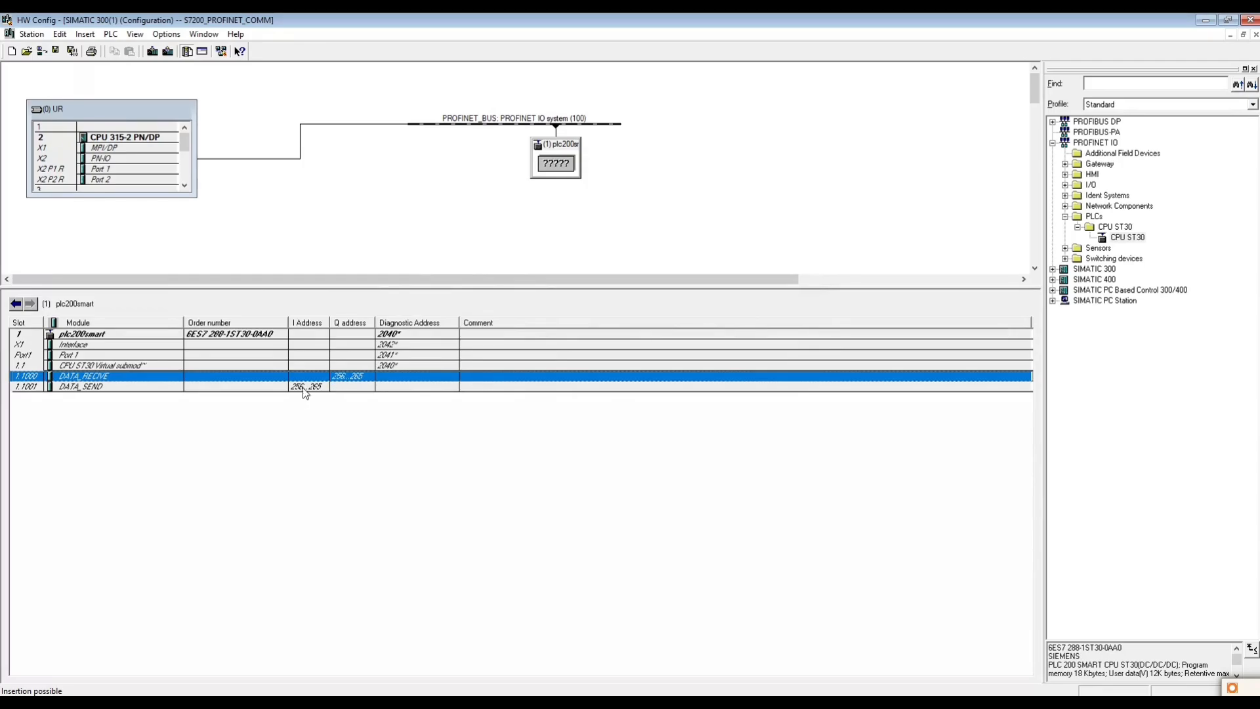
pyautogui.click(302, 387)
pyautogui.moveTo(462, 702)
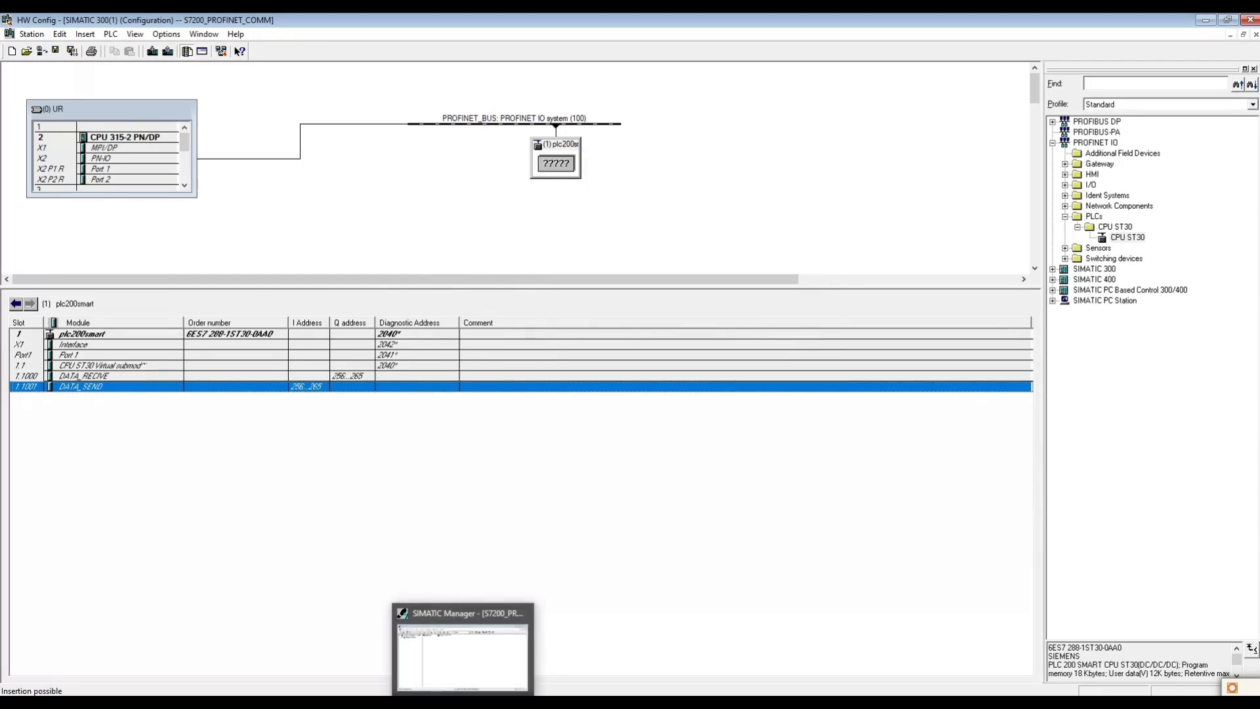
pyautogui.click(72, 51)
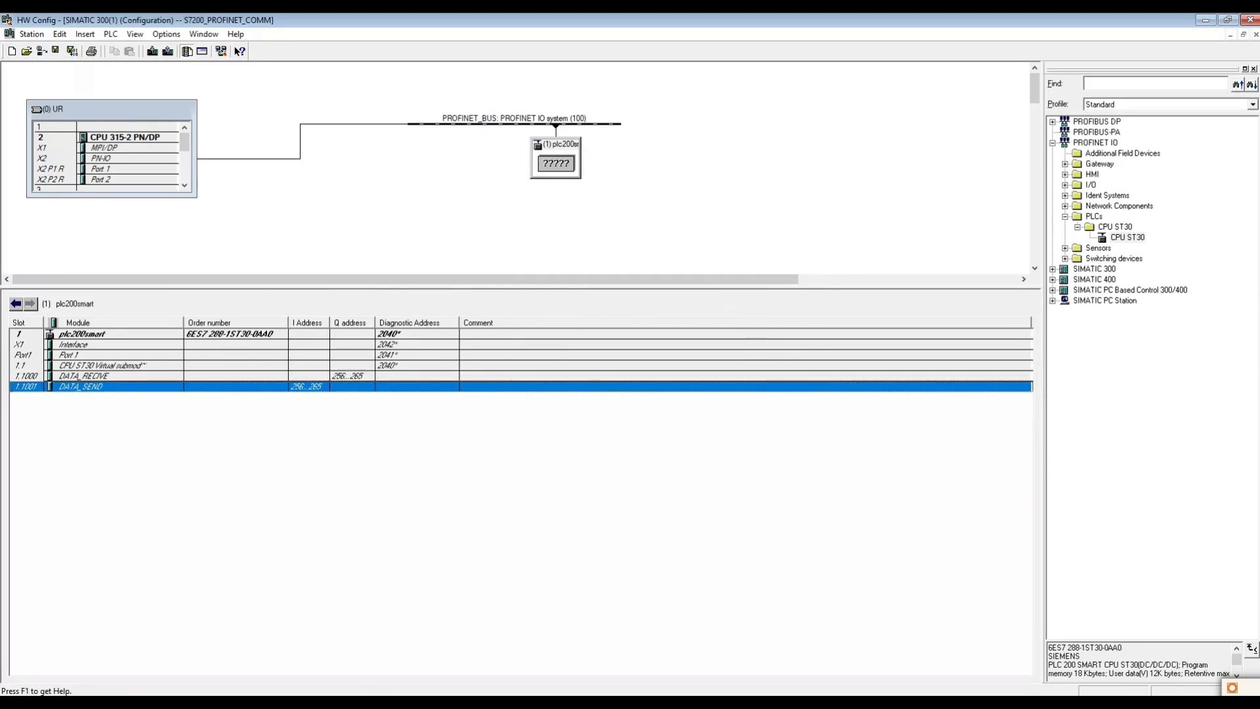
# - Switch to SIMATIC Manager and open the Blocks folder under S7 Program(1) of the CPU 315-2 PN/DP
pyautogui.click(463, 702)
pyautogui.click(347, 274)
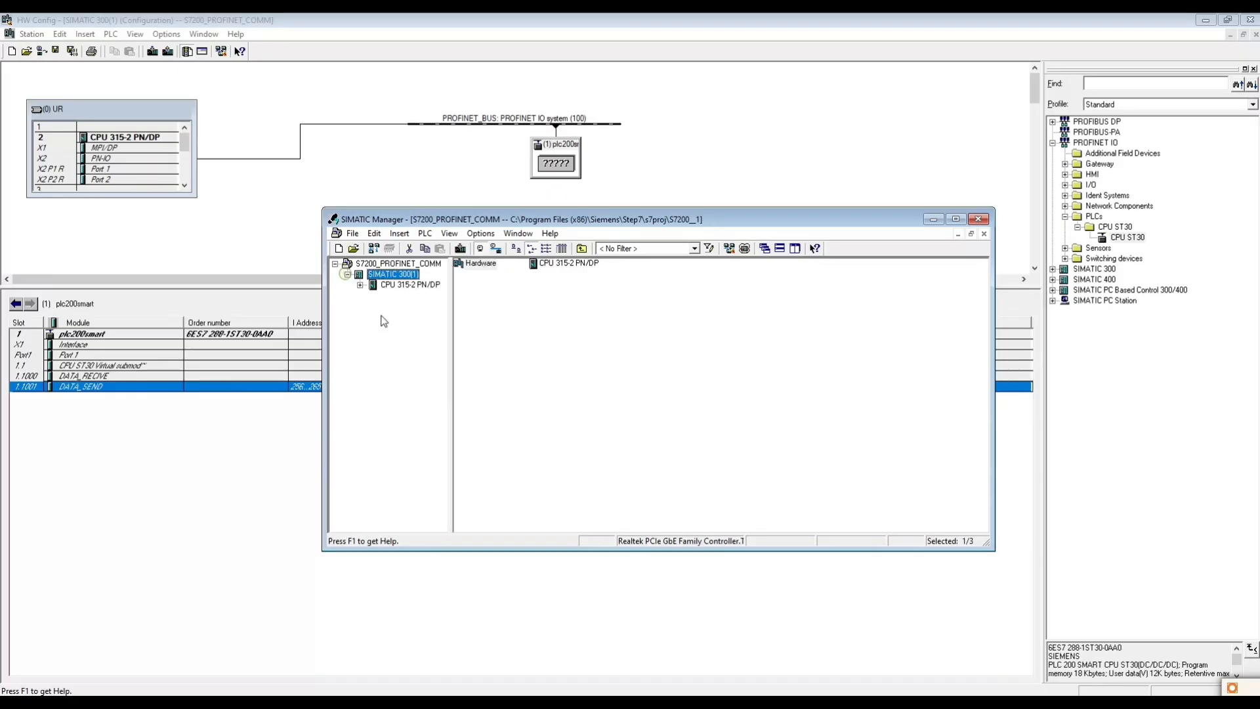
pyautogui.click(360, 284)
pyautogui.click(372, 295)
pyautogui.click(404, 316)
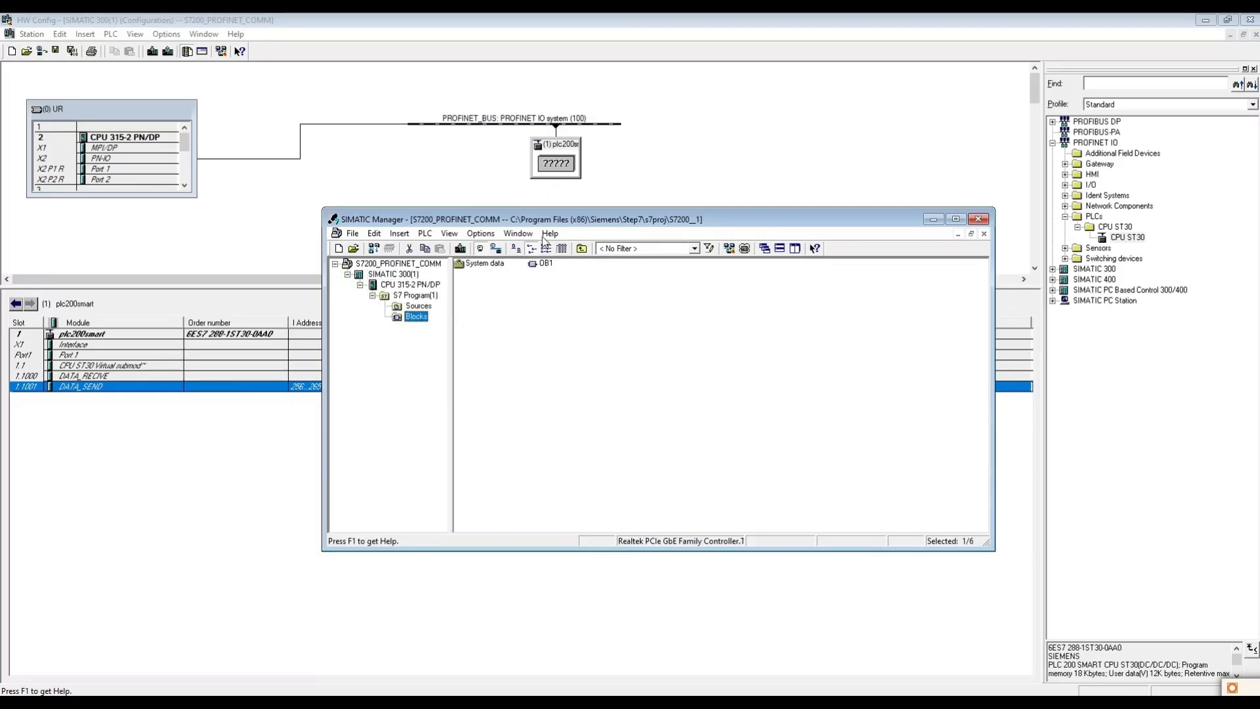
# - Set the creation language of organization block OB1 to LAD in its object properties
pyautogui.rightClick(538, 265)
pyautogui.click(571, 481)
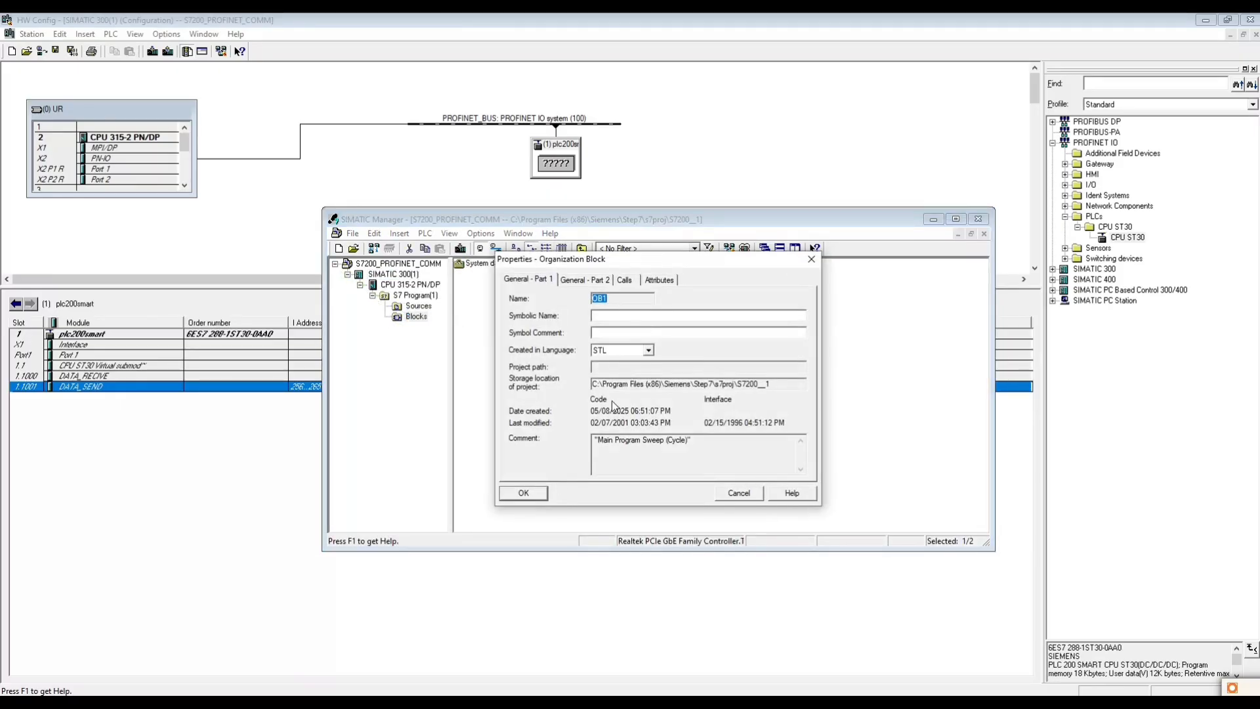
pyautogui.click(610, 353)
pyautogui.click(610, 360)
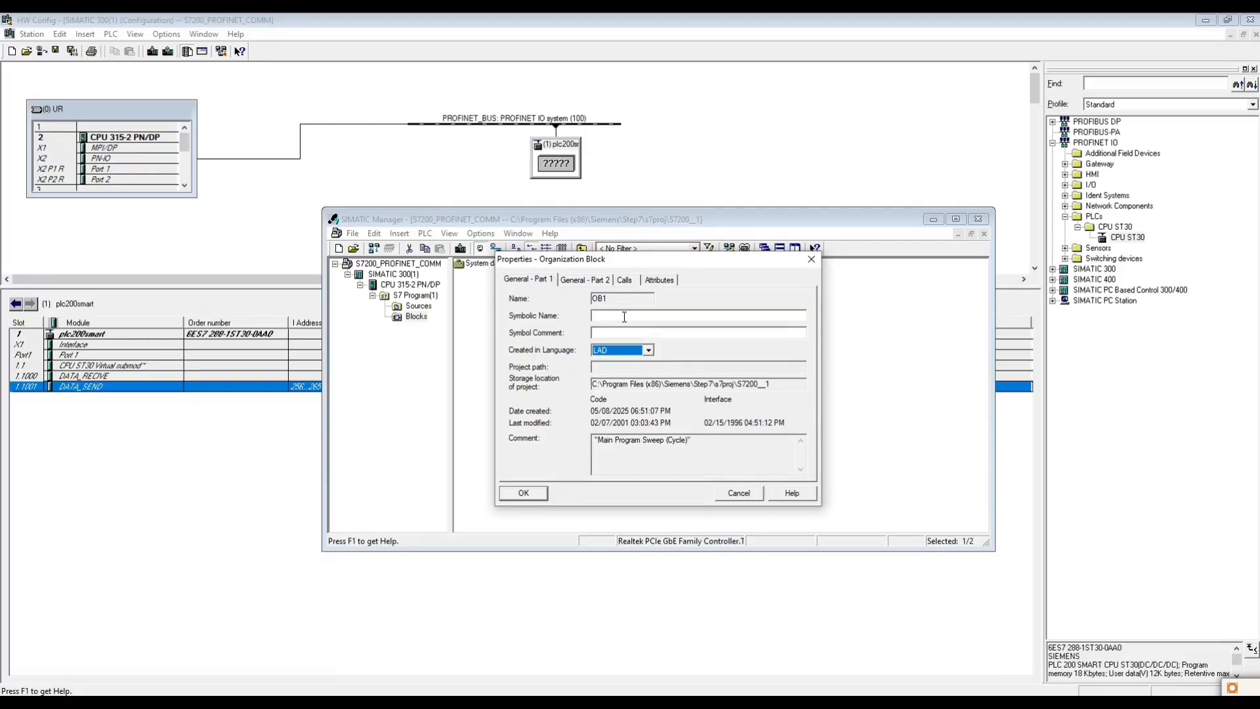
pyautogui.click(523, 492)
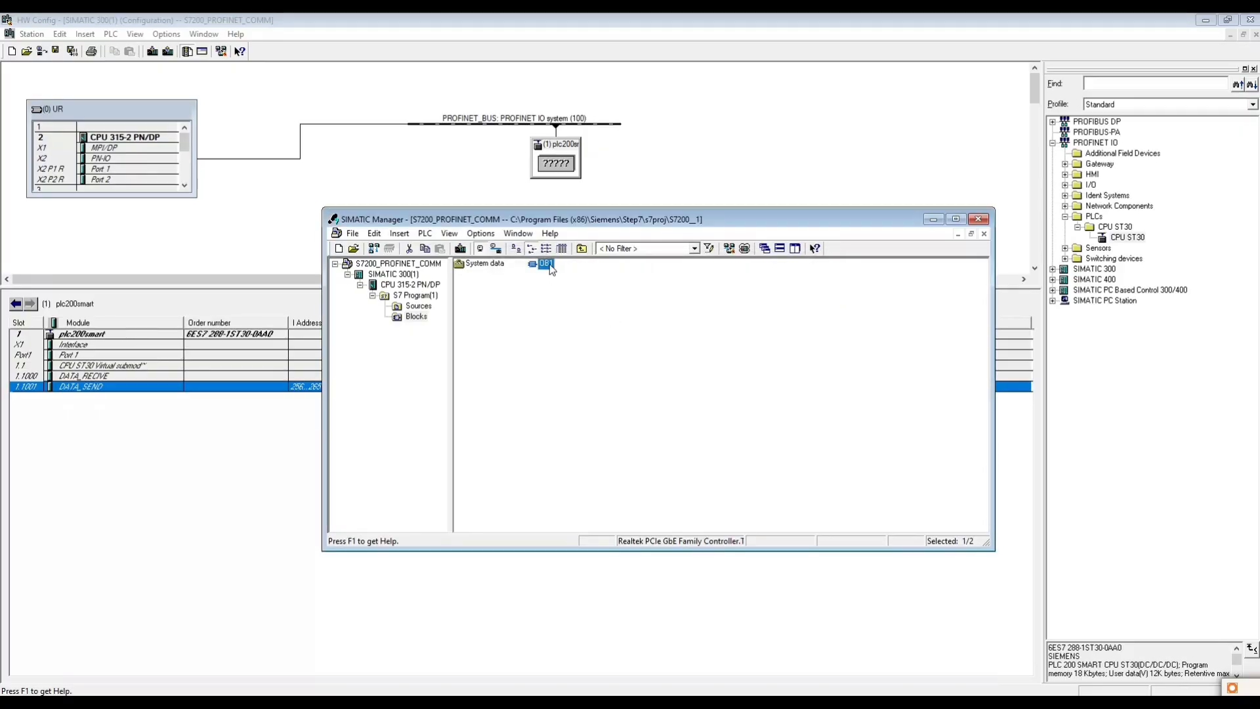
# - Open OB1 in the LAD/STL/FBD editor, minimize SIMATIC Manager, and place the restored, taller editor window beside the hardware module table
pyautogui.doubleClick(546, 264)
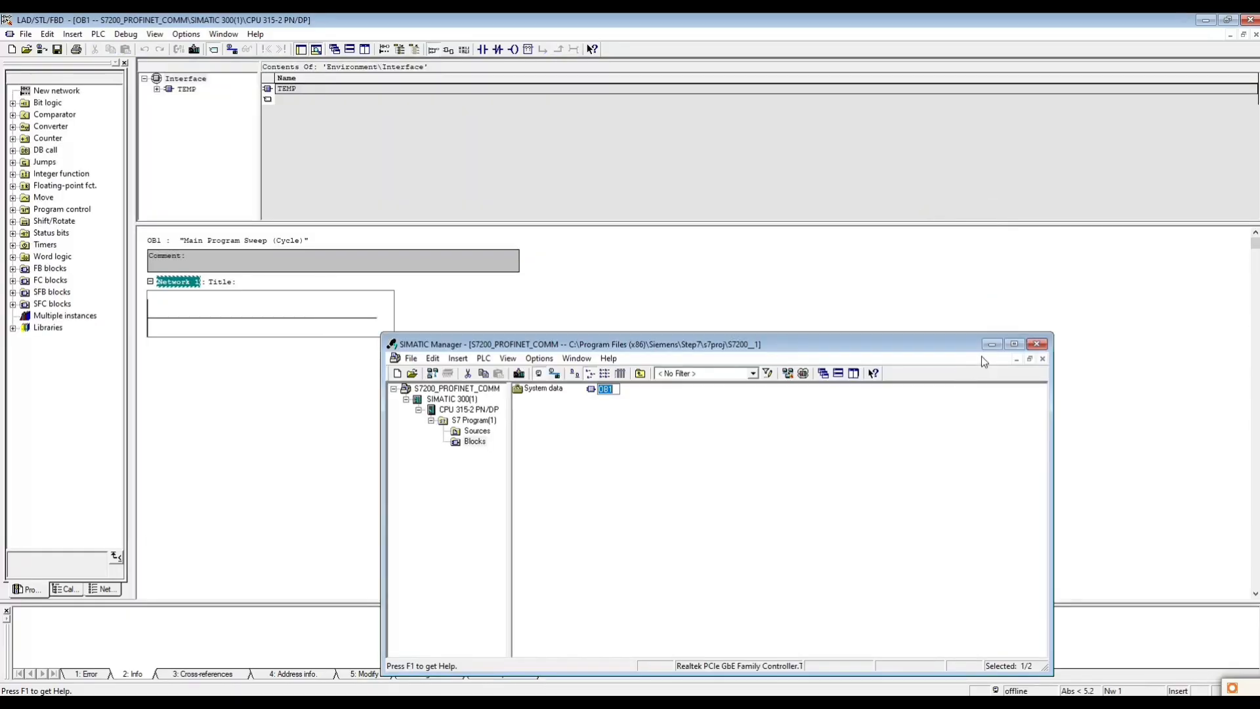
pyautogui.click(934, 221)
pyautogui.click(1227, 19)
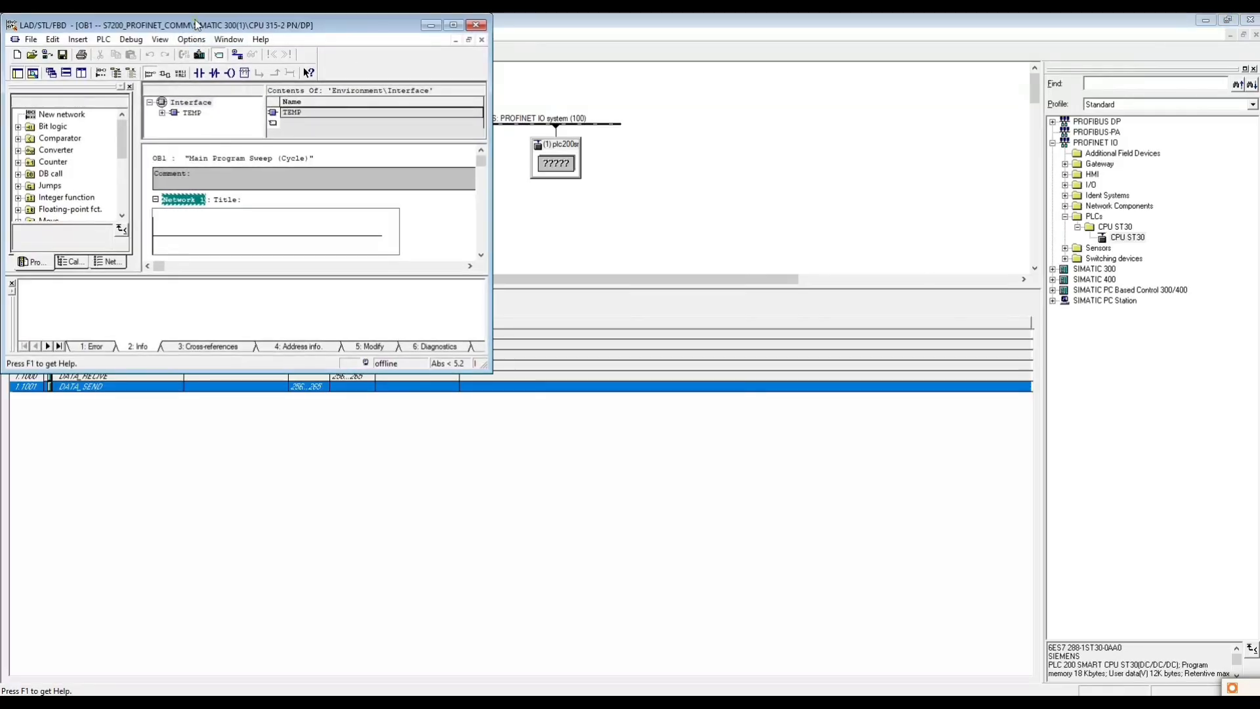
pyautogui.moveTo(199, 23); pyautogui.dragTo(711, 164)
pyautogui.moveTo(733, 515); pyautogui.dragTo(708, 630)
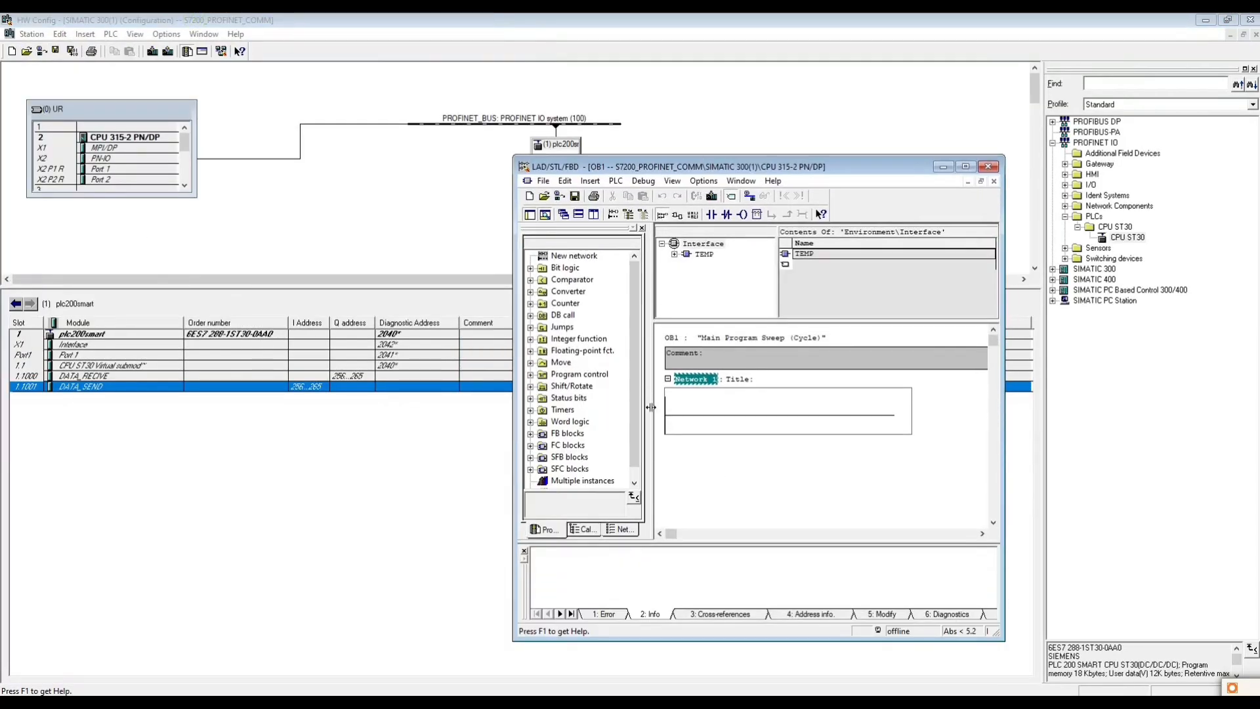
# - Insert a MOVE box on the Network 1 rung and title the network DATA RECIVE FOM S7200
pyautogui.click(687, 415)
pyautogui.click(756, 214)
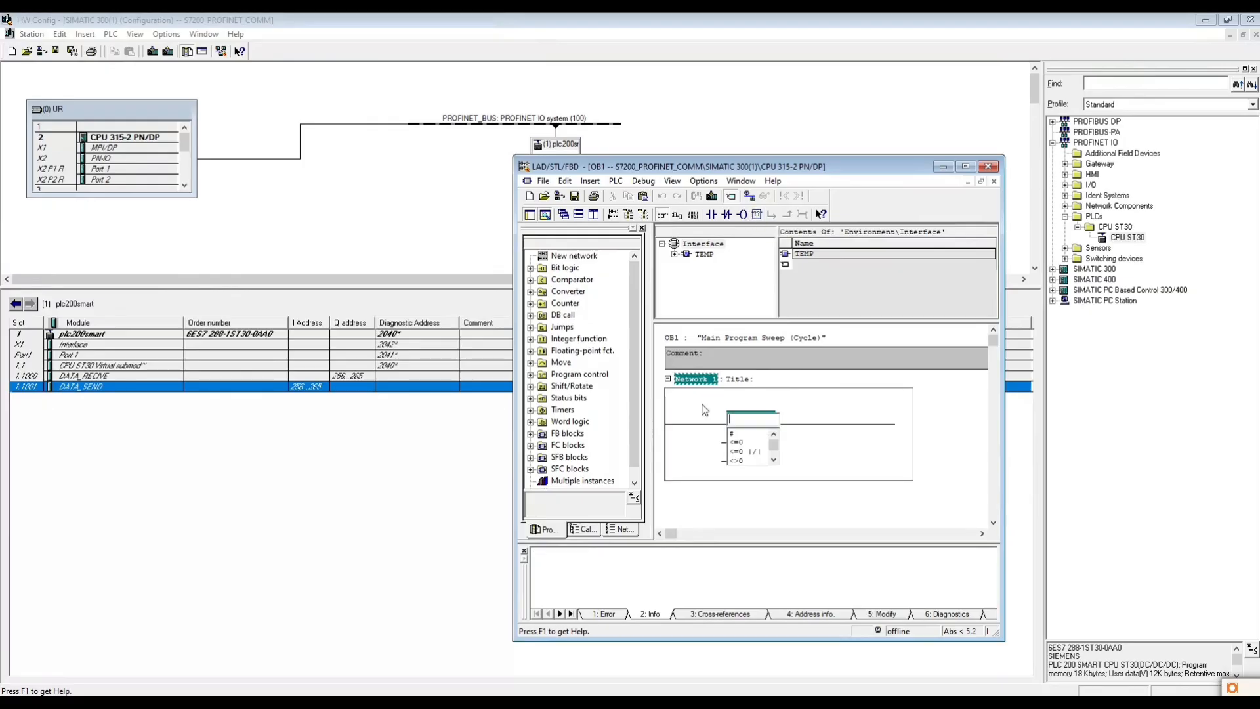
pyautogui.write('MOVE')
pyautogui.press('Return')
pyautogui.click(757, 381)
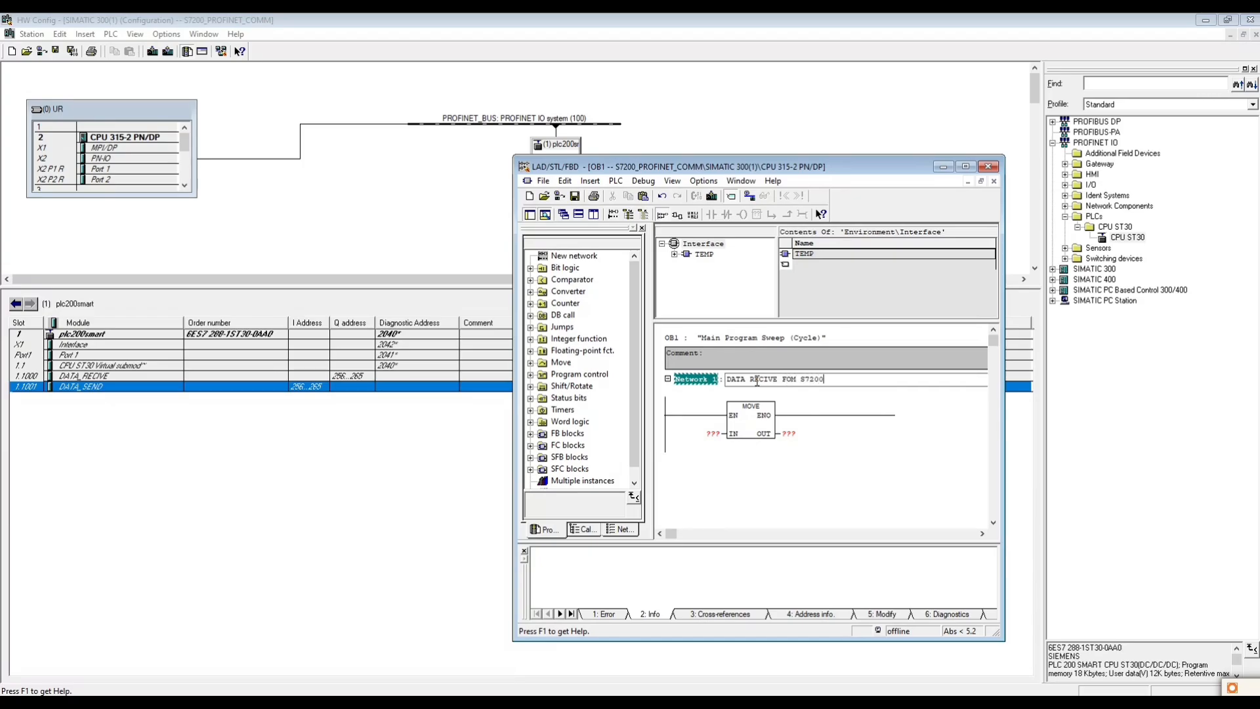
# - Assign PIW256 to the input and MW200 to the output of the MOVE box in Network 1
pyautogui.click(731, 431)
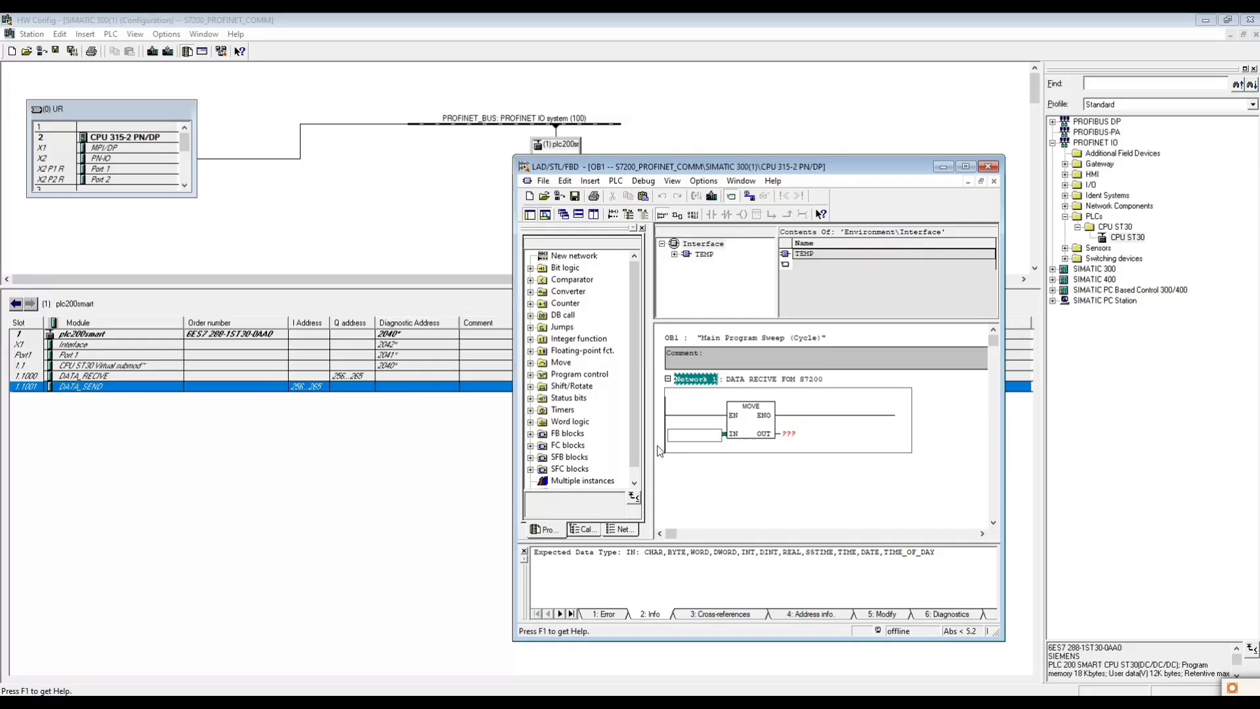
pyautogui.write('PIW25')
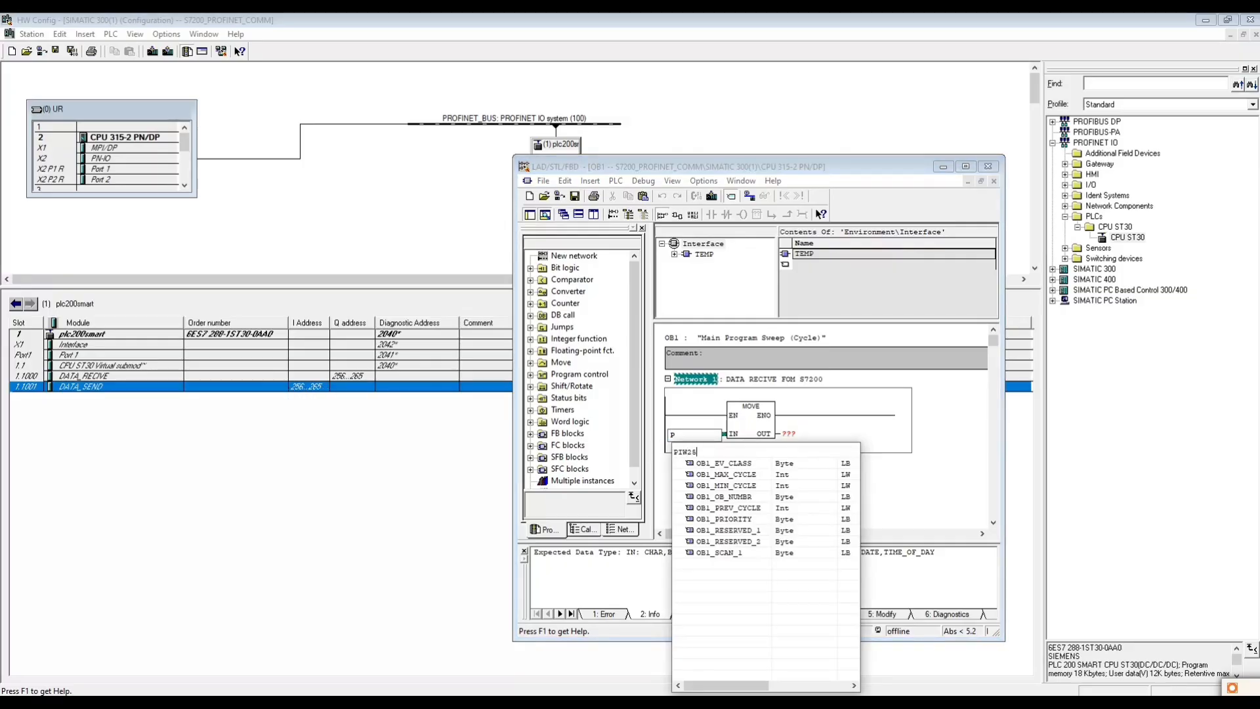
pyautogui.write('6')
pyautogui.press('Return')
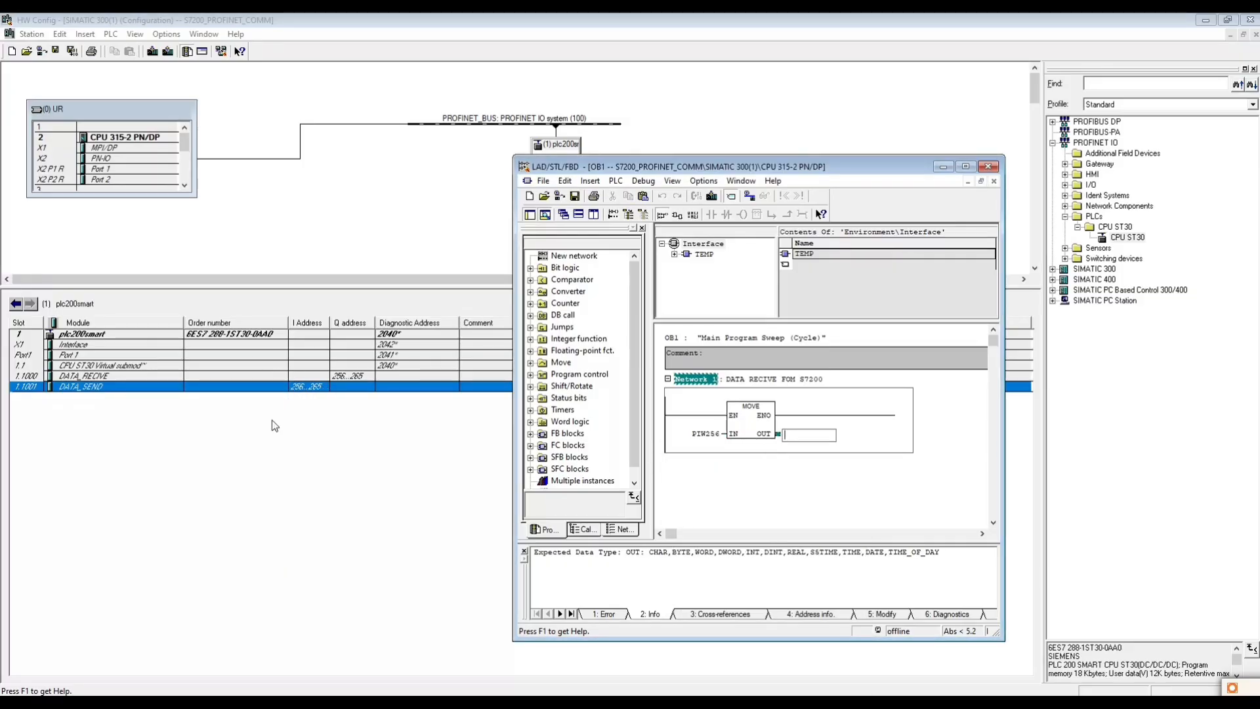
pyautogui.write('MW')
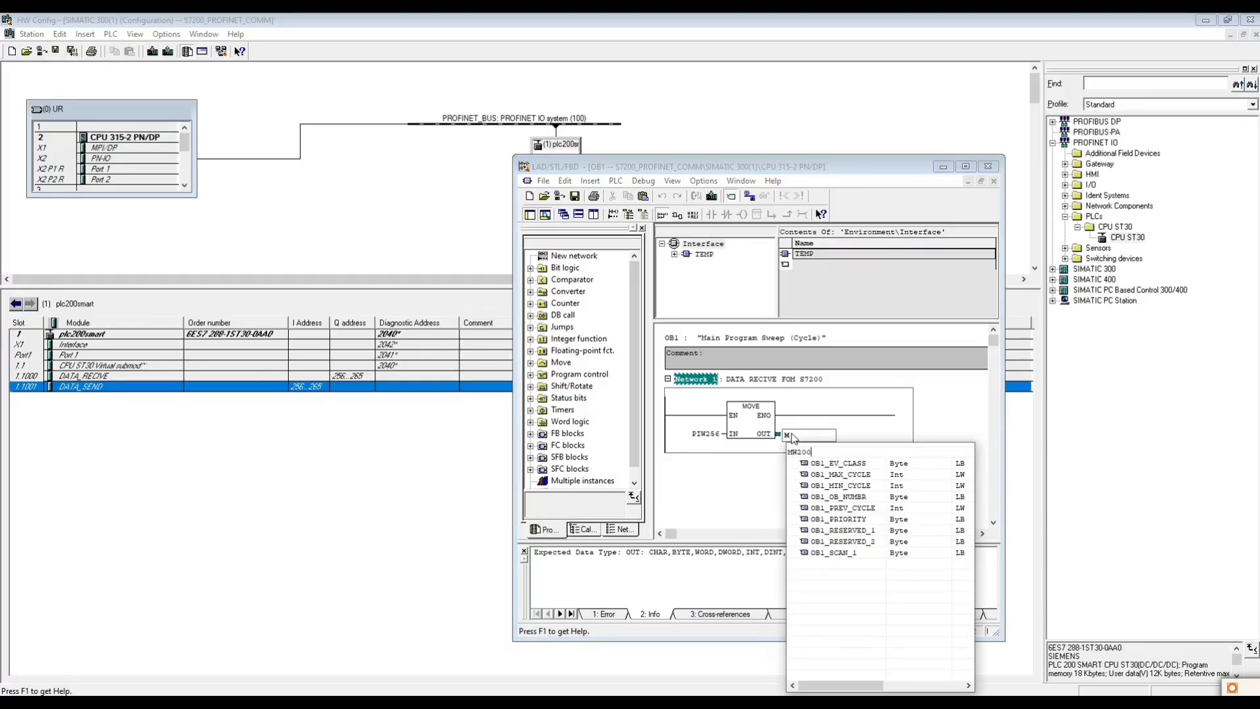
pyautogui.write('200')
pyautogui.press('Return')
# - Duplicate the MOVE box in series on the Network 1 rung and assign it input PIW258 and output MW202
pyautogui.click(751, 433)
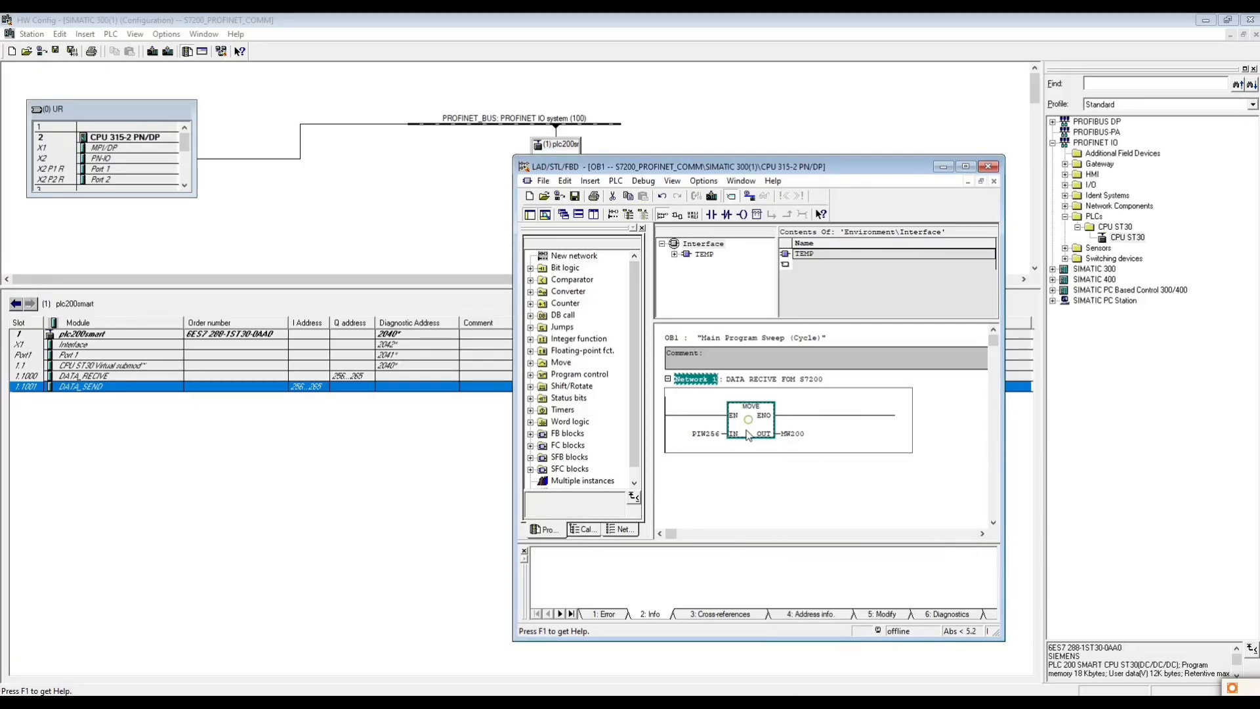
pyautogui.hotkey('ctrl', 'c')
pyautogui.click(814, 416)
pyautogui.hotkey('ctrl', 'v')
pyautogui.click(873, 435)
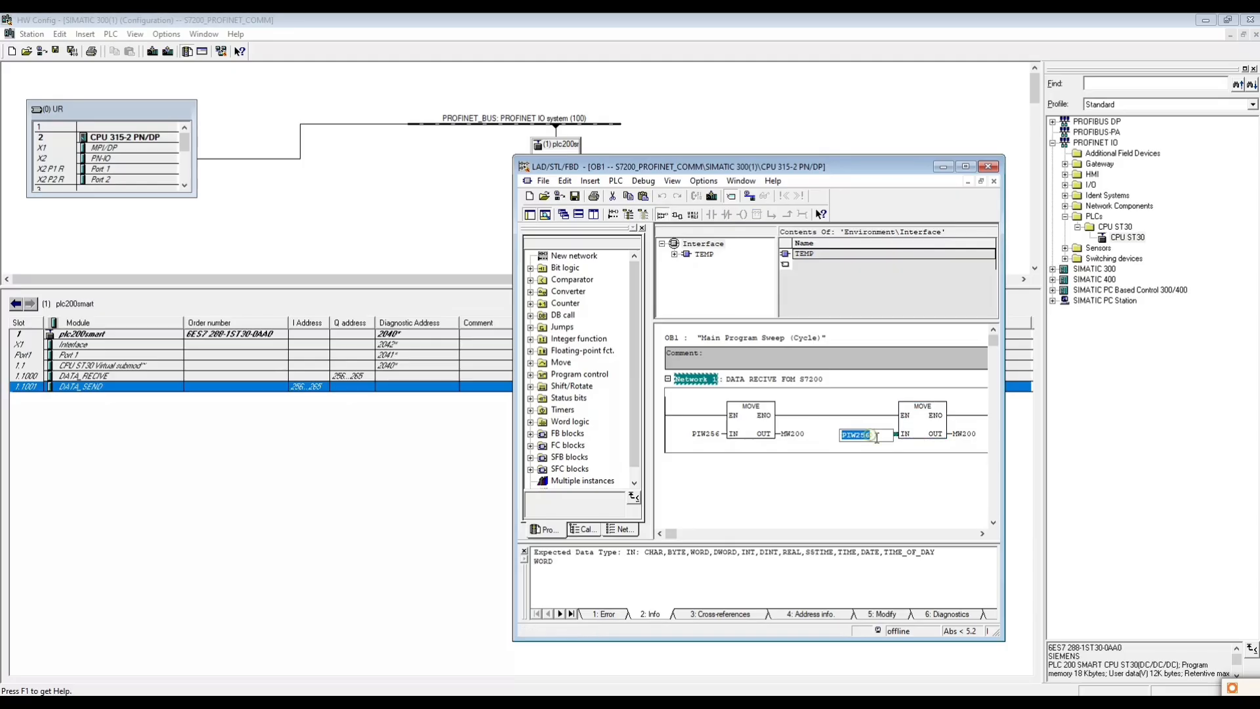
pyautogui.click(864, 434)
pyautogui.moveTo(863, 436); pyautogui.dragTo(873, 434)
pyautogui.write('58')
pyautogui.click(879, 463)
pyautogui.click(972, 435)
pyautogui.moveTo(974, 435); pyautogui.dragTo(982, 435)
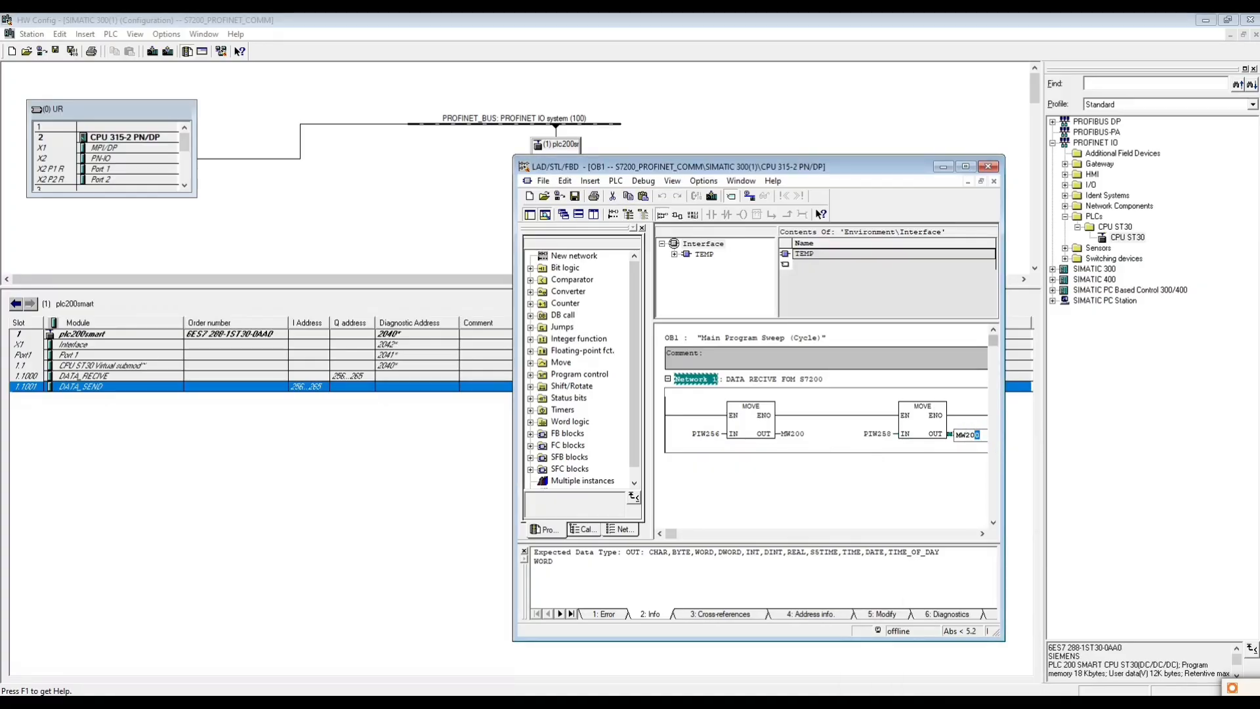
pyautogui.write('2')
# - Widen the editor window and add a third MOVE box to Network 1 with input PIW260 and output MW204
pyautogui.moveTo(513, 341); pyautogui.dragTo(419, 345)
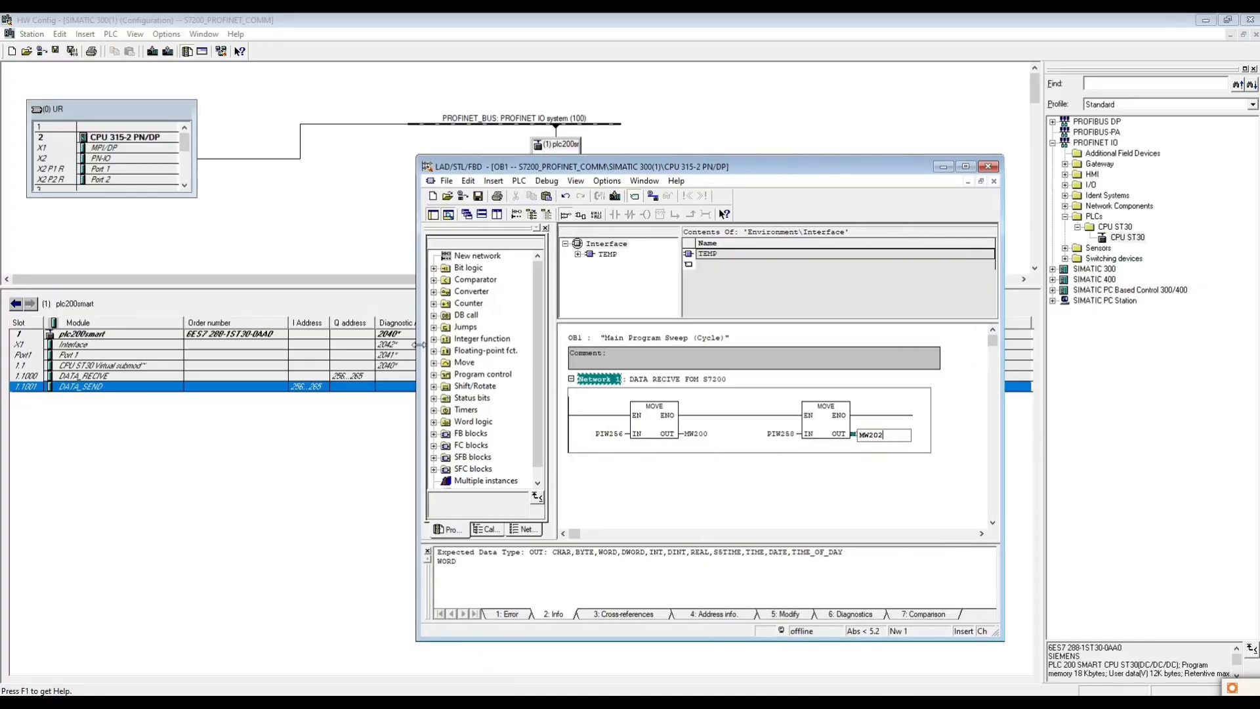
pyautogui.click(824, 425)
pyautogui.click(881, 415)
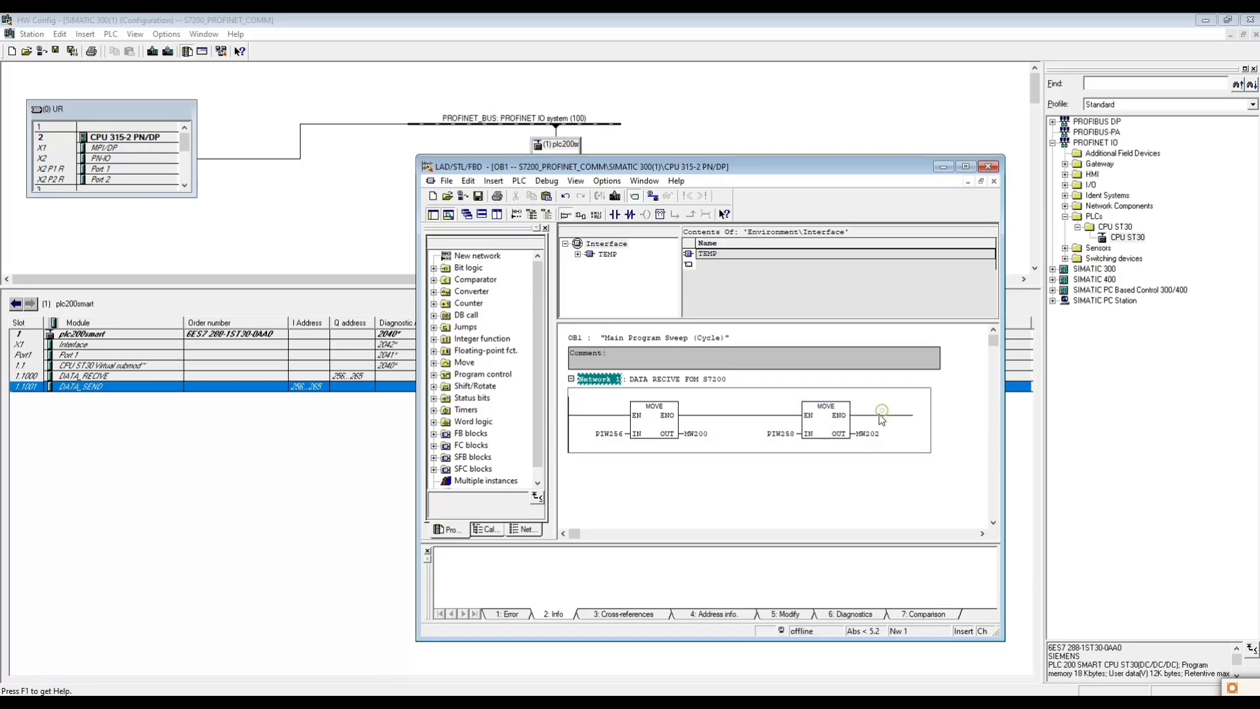
pyautogui.hotkey('ctrl', 'v')
pyautogui.click(807, 434)
pyautogui.write('MW204')
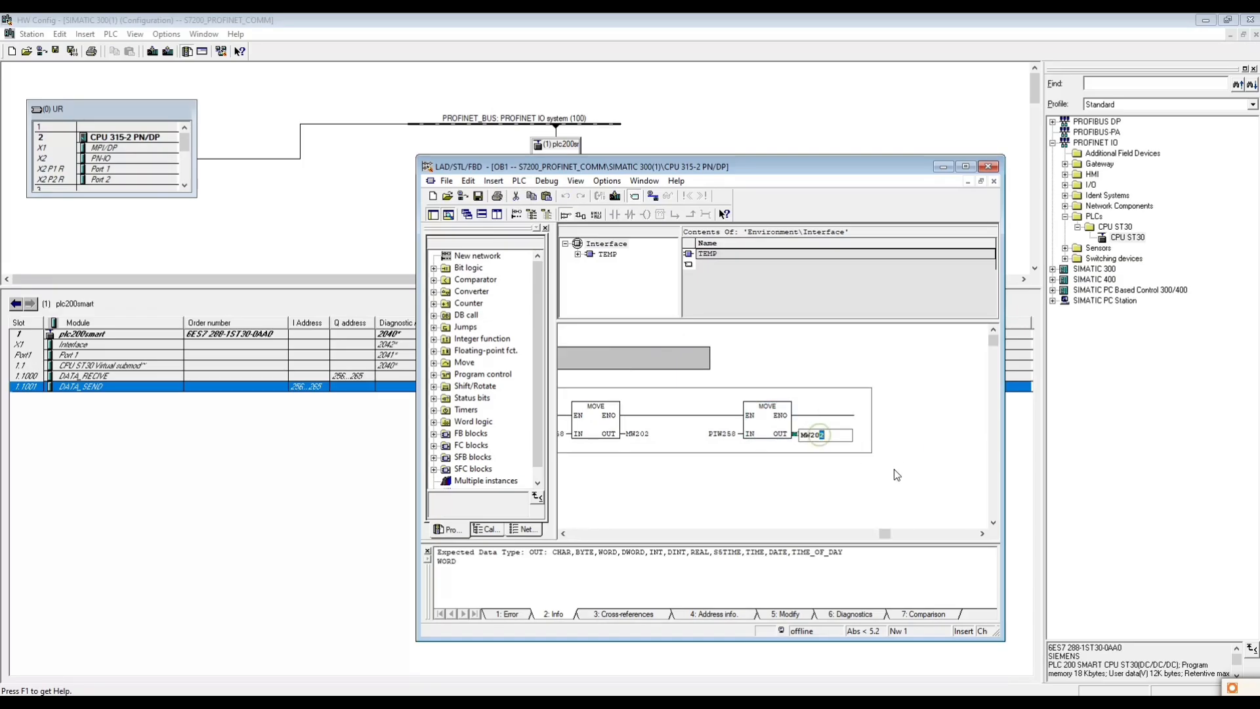
pyautogui.click(727, 433)
pyautogui.moveTo(705, 436); pyautogui.dragTo(715, 437)
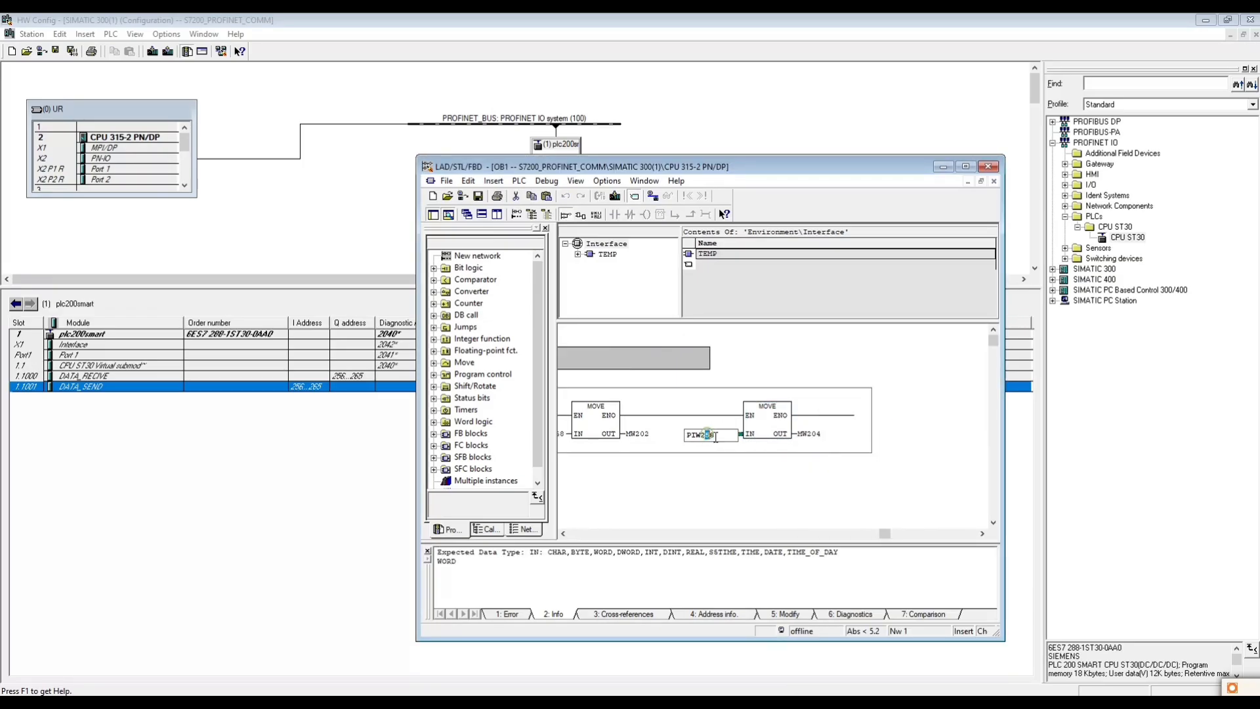
pyautogui.write('60')
pyautogui.click(731, 482)
# - Duplicate Network 1 below itself and retitle the copy DATA SEND TO S7200
pyautogui.moveTo(885, 532); pyautogui.dragTo(579, 530)
pyautogui.hotkey('ctrl', 'c')
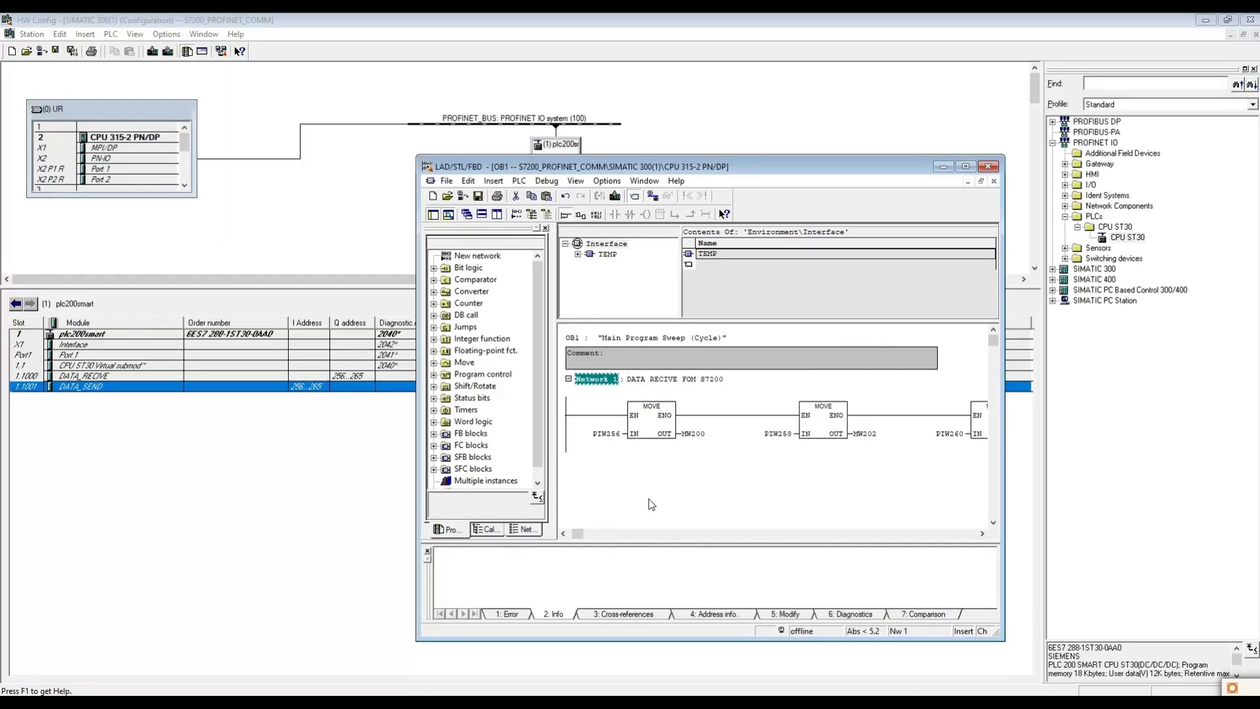
pyautogui.hotkey('ctrl', 'v')
pyautogui.click(666, 466)
pyautogui.doubleClick(669, 467)
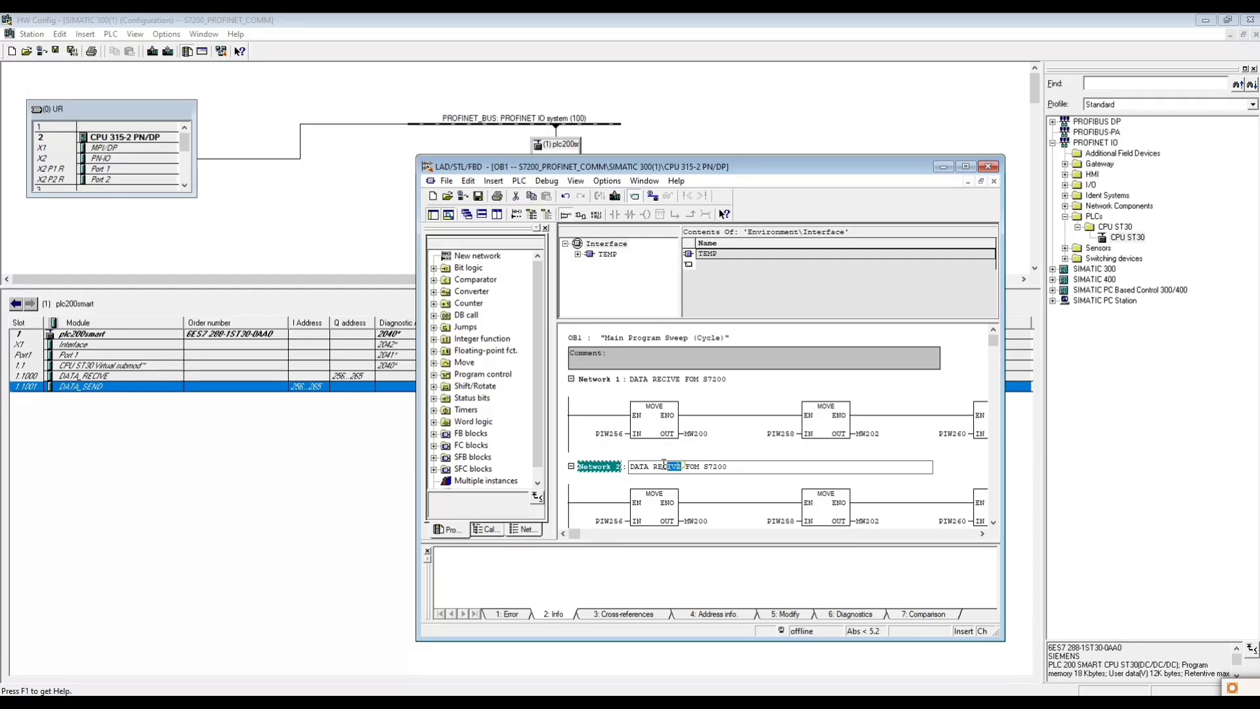
pyautogui.write('SEND TO')
pyautogui.doubleClick(695, 465)
pyautogui.press('Delete')
# - Correct the Network 1 title to DATA RECIVE FROM S7200
pyautogui.click(691, 378)
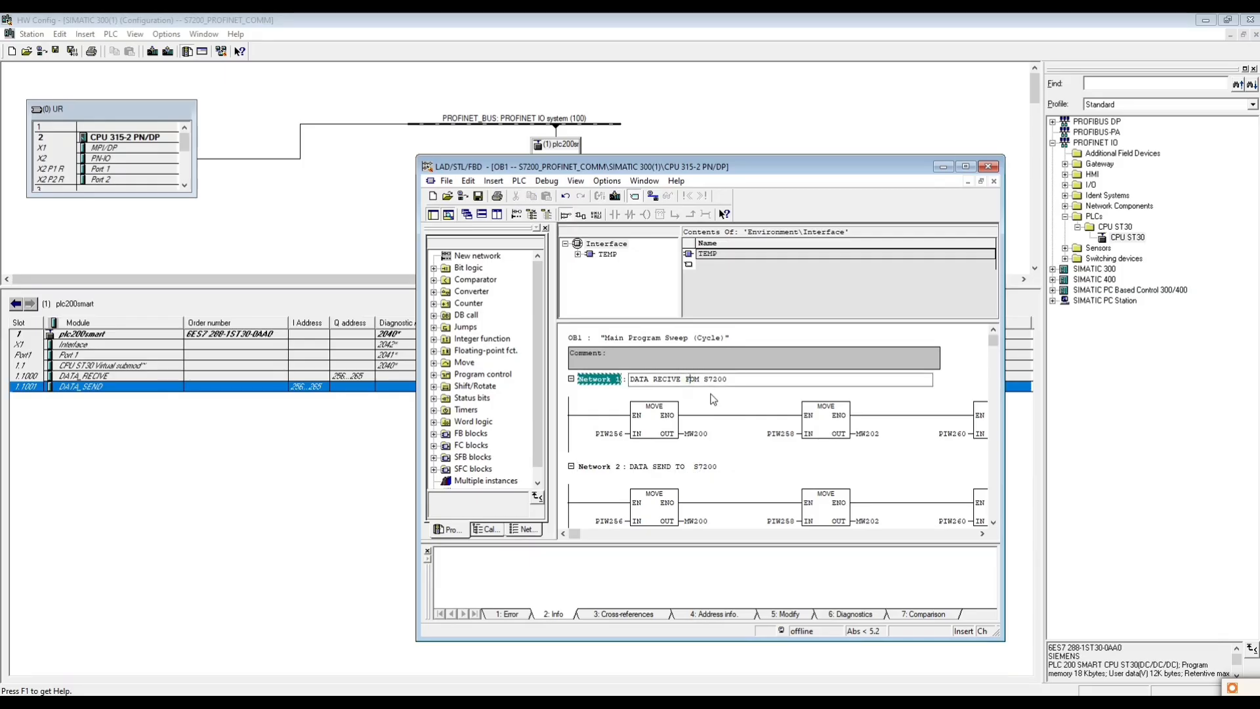
pyautogui.write('R')
pyautogui.click(714, 417)
# - Set the output of the first MOVE box in Network 2 to PQW256
pyautogui.scroll(-2, 715, 421)
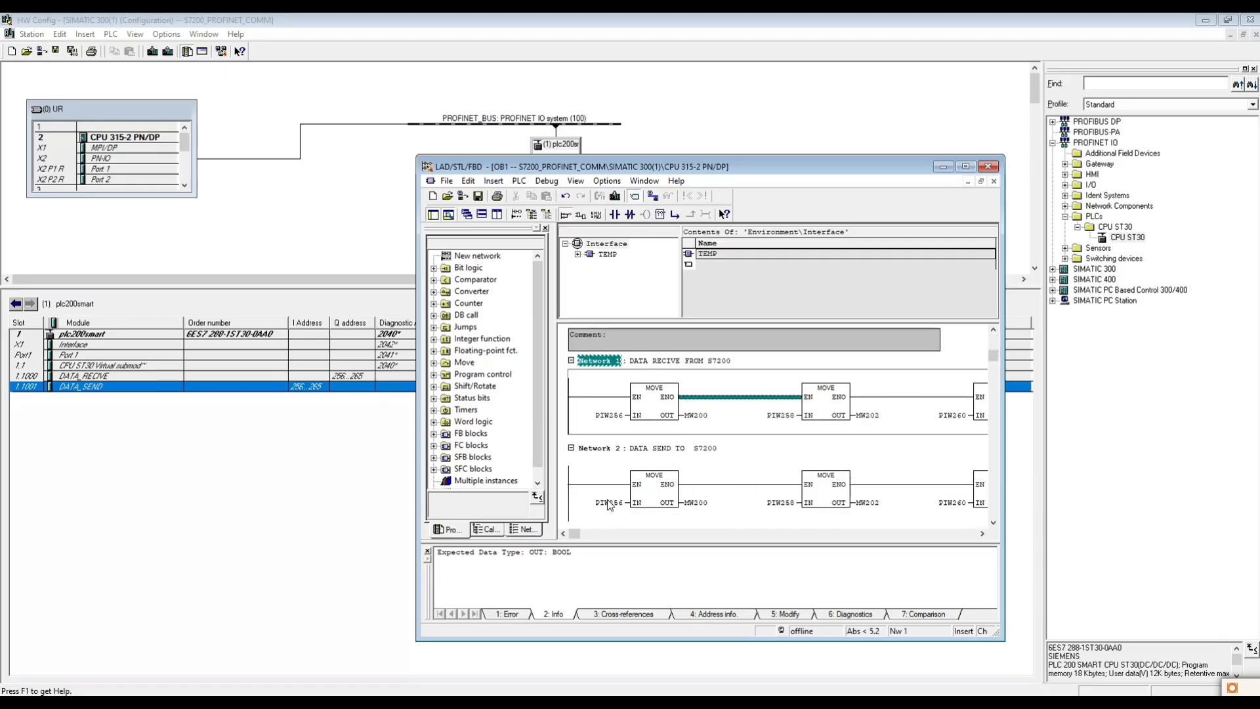
pyautogui.click(581, 504)
pyautogui.click(580, 503)
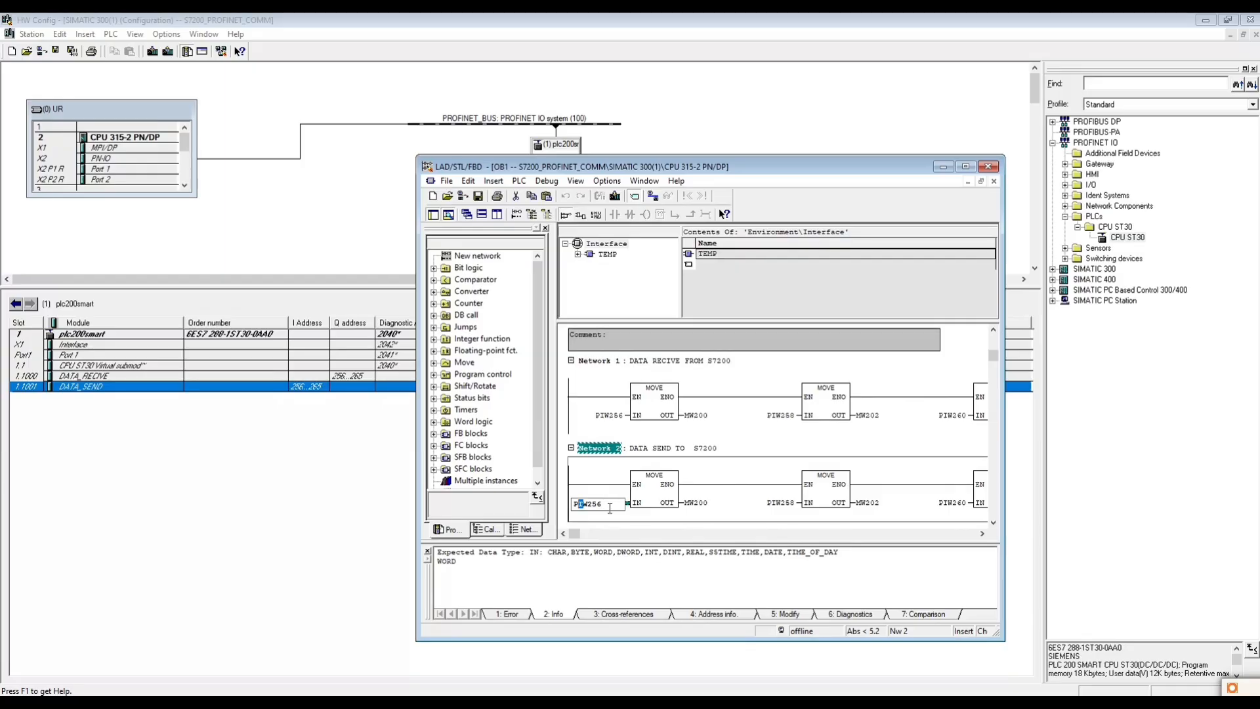
pyautogui.doubleClick(609, 508)
pyautogui.doubleClick(714, 506)
pyautogui.hotkey('ctrl', 'v')
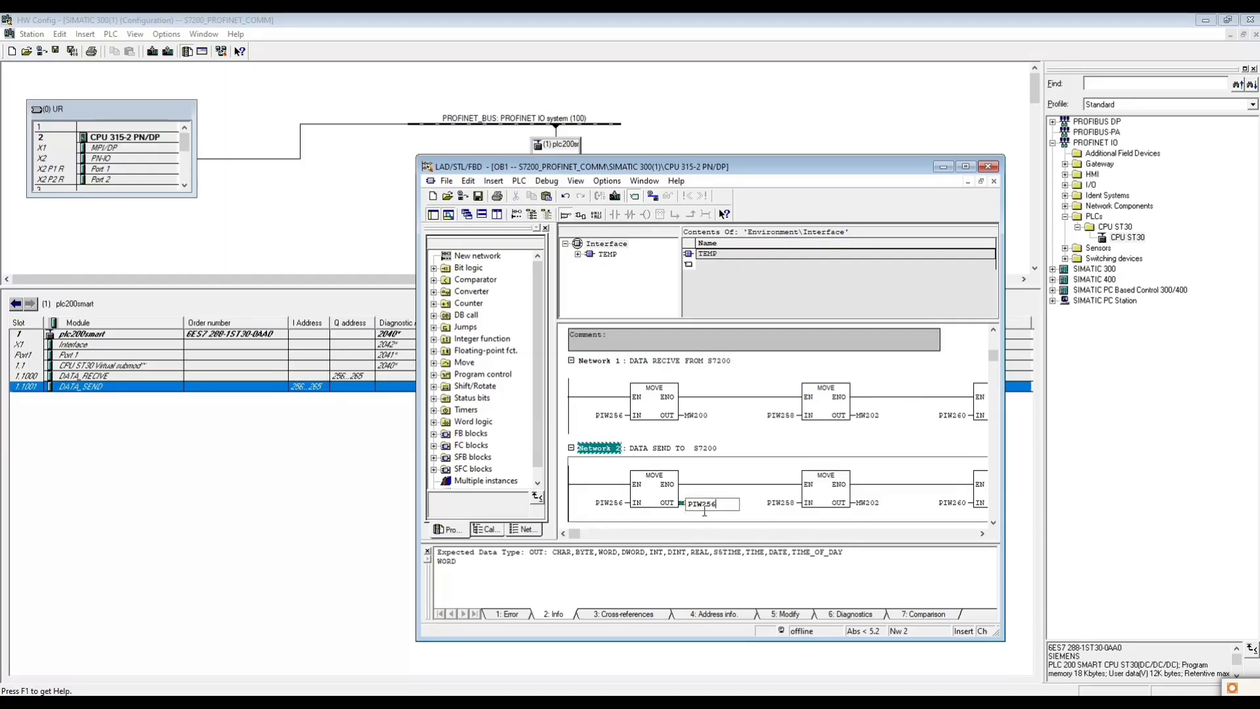
pyautogui.moveTo(693, 508); pyautogui.dragTo(697, 511)
pyautogui.write('Q')
pyautogui.press('Return')
# - Set the output of the second MOVE box in Network 2 to PQW258, reusing the PIW258 address from Network 1
pyautogui.doubleClick(873, 416)
pyautogui.doubleClick(788, 416)
pyautogui.hotkey('ctrl', 'c')
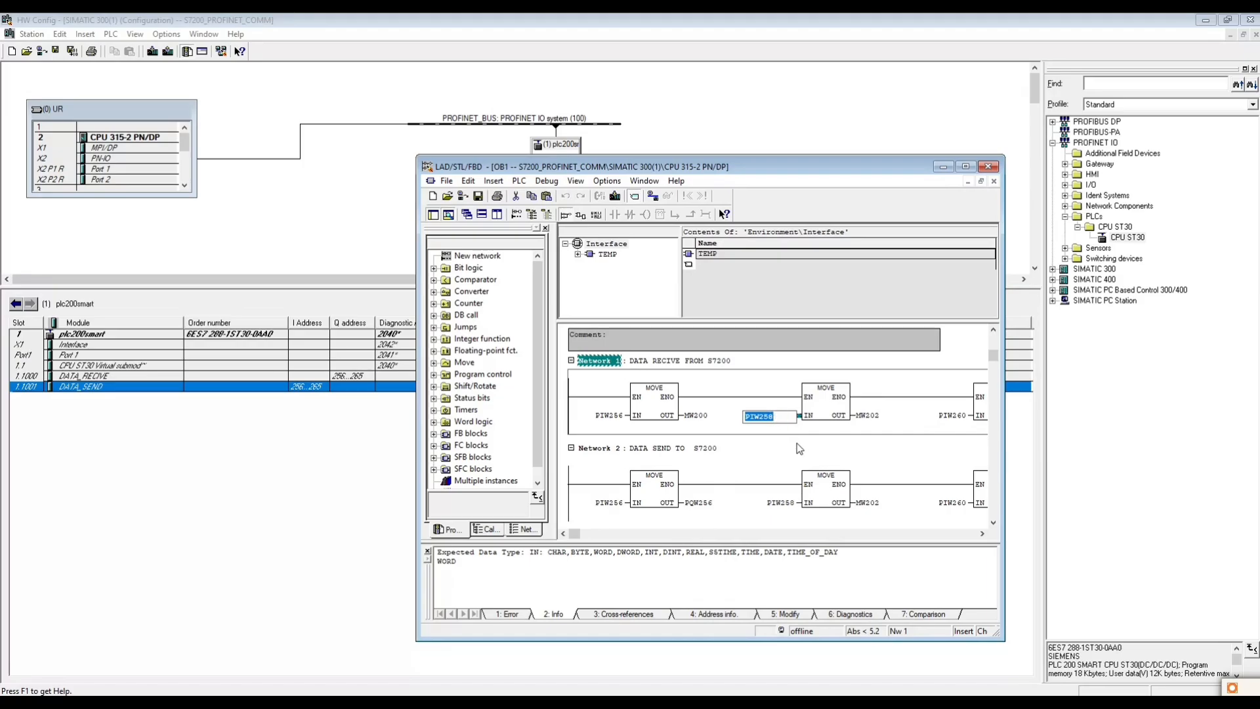
pyautogui.doubleClick(875, 505)
pyautogui.hotkey('ctrl', 'v')
pyautogui.moveTo(864, 506); pyautogui.dragTo(869, 509)
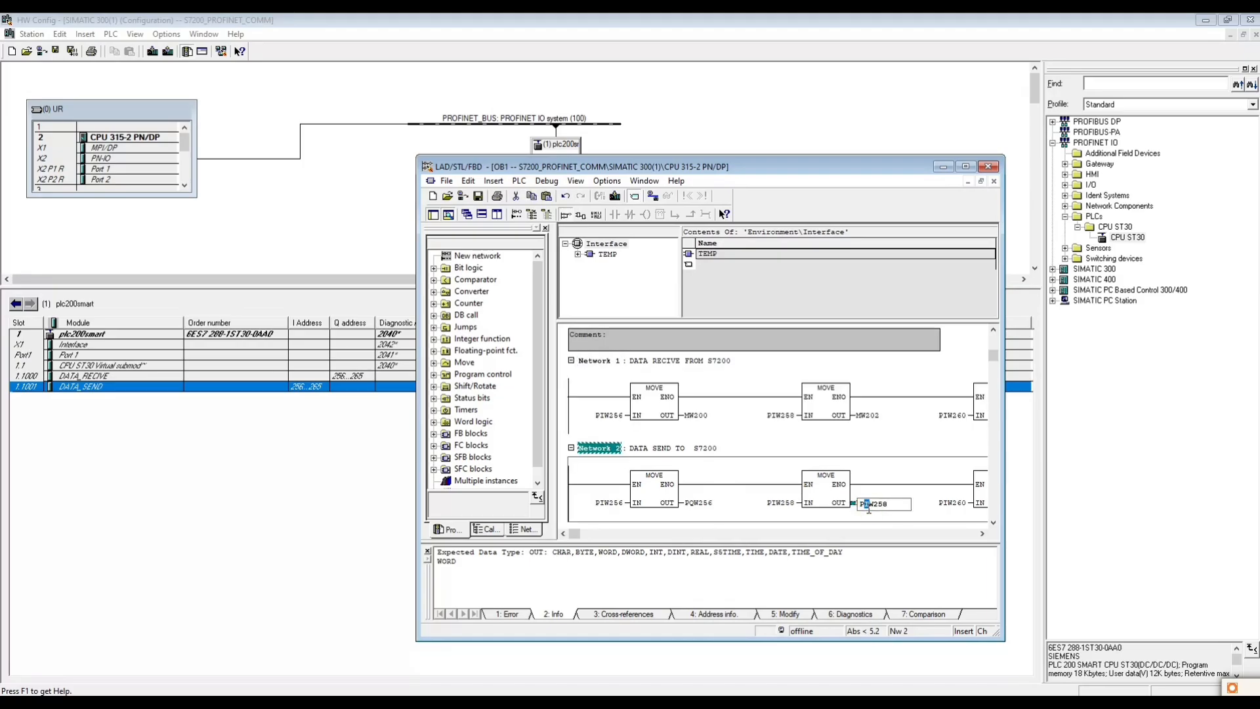
pyautogui.write('Q')
# - Widen the editor window to show the third MOVE box in Network 2 and set its output to PQW260
pyautogui.doubleClick(930, 416)
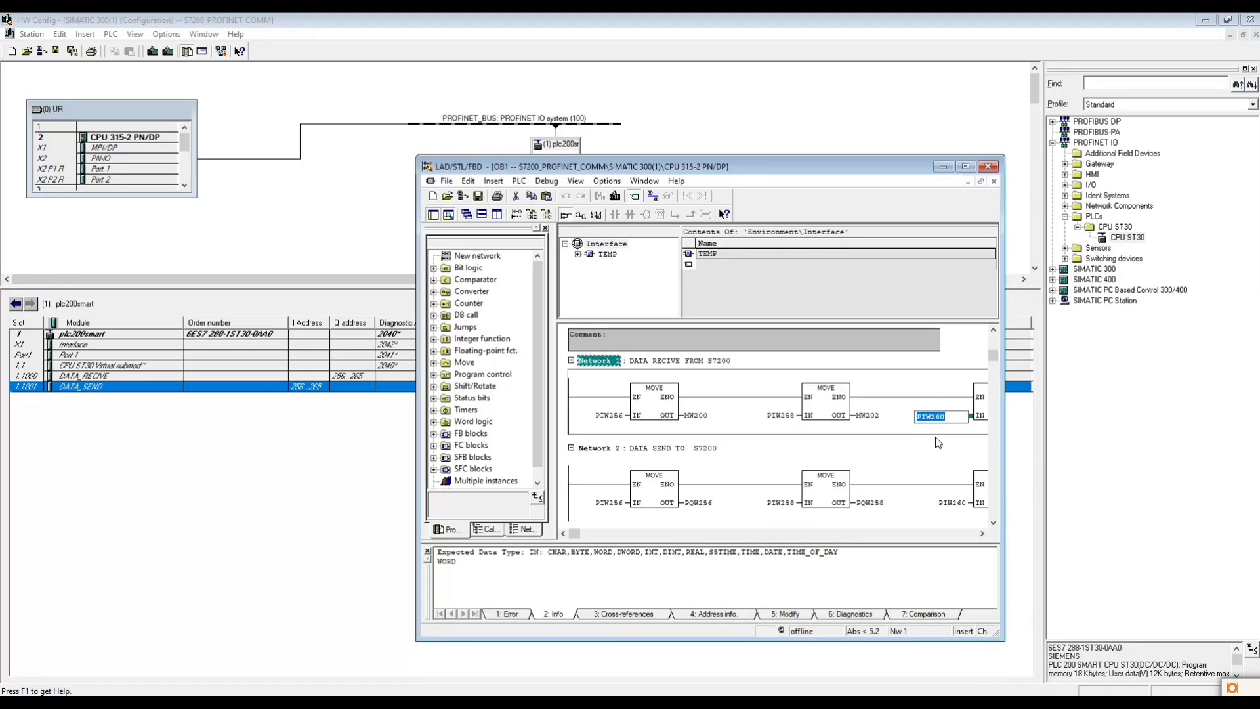
pyautogui.moveTo(1004, 357); pyautogui.dragTo(1213, 364)
pyautogui.click(1032, 489)
pyautogui.hotkey('ctrl', 'v')
pyautogui.moveTo(1036, 492); pyautogui.dragTo(1040, 492)
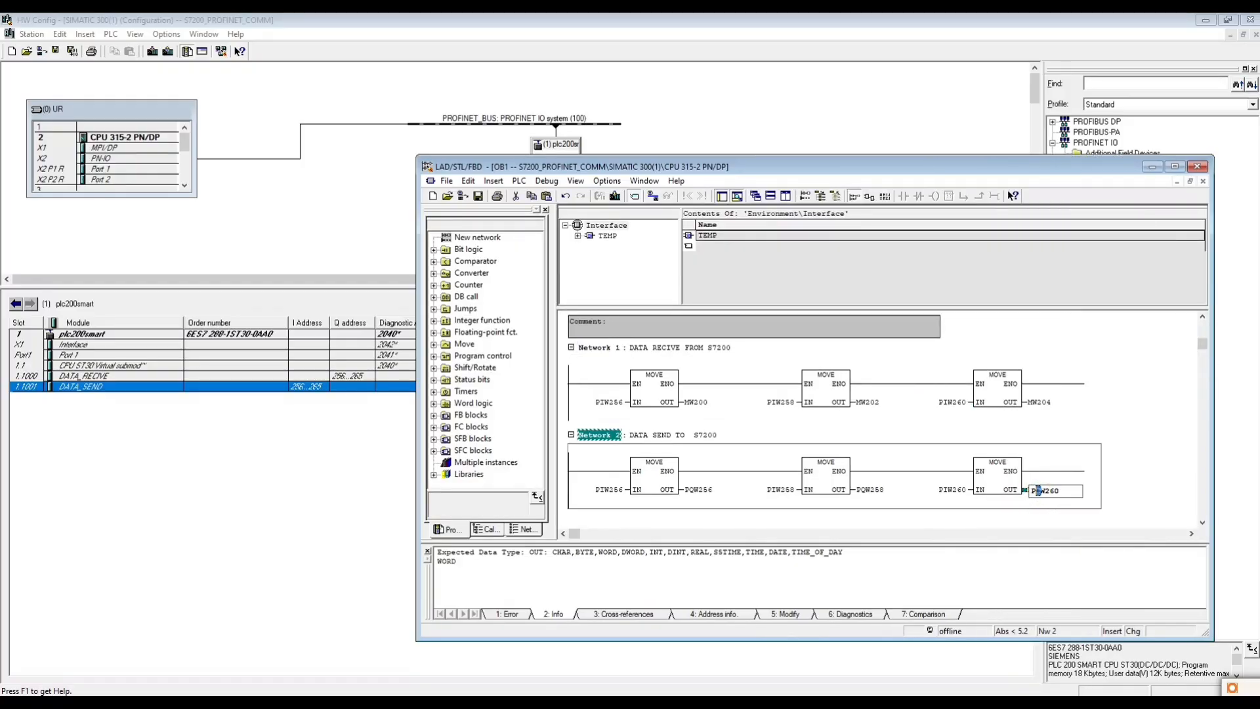
pyautogui.write('Q')
pyautogui.press('Return')
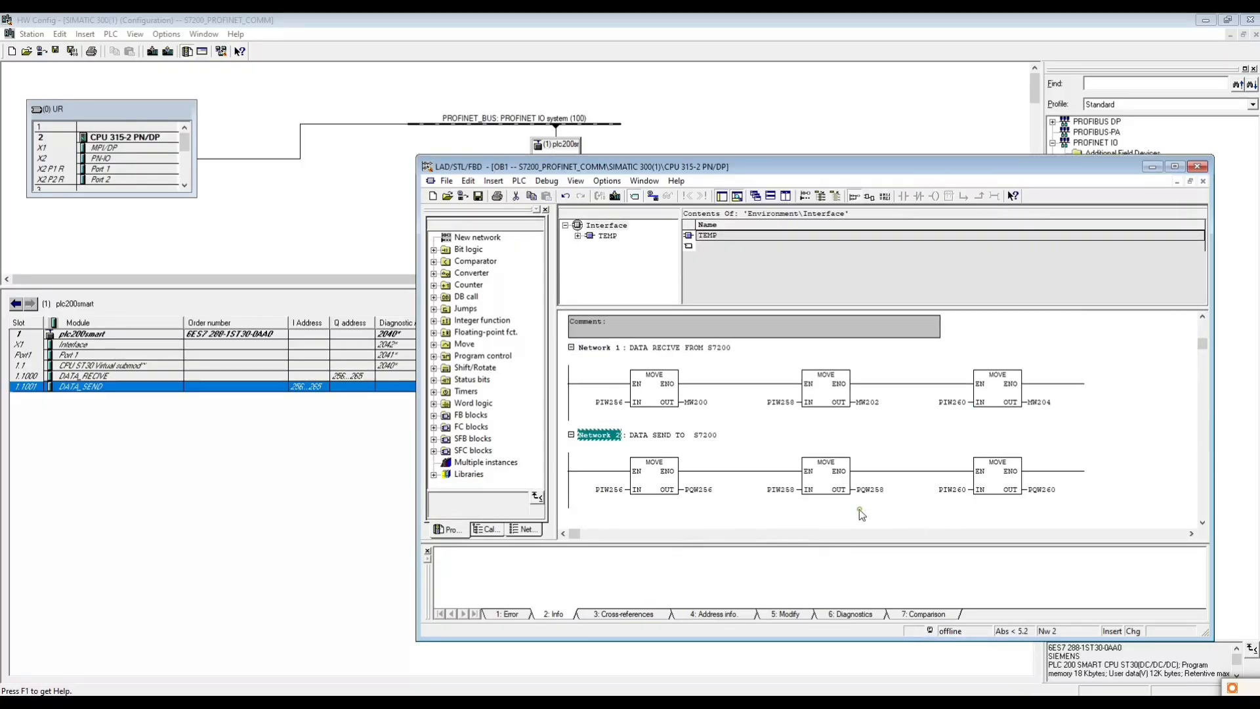
# - Set the inputs of the first and second MOVE boxes in Network 2 to MW100 and MW102
pyautogui.doubleClick(853, 493)
pyautogui.doubleClick(600, 489)
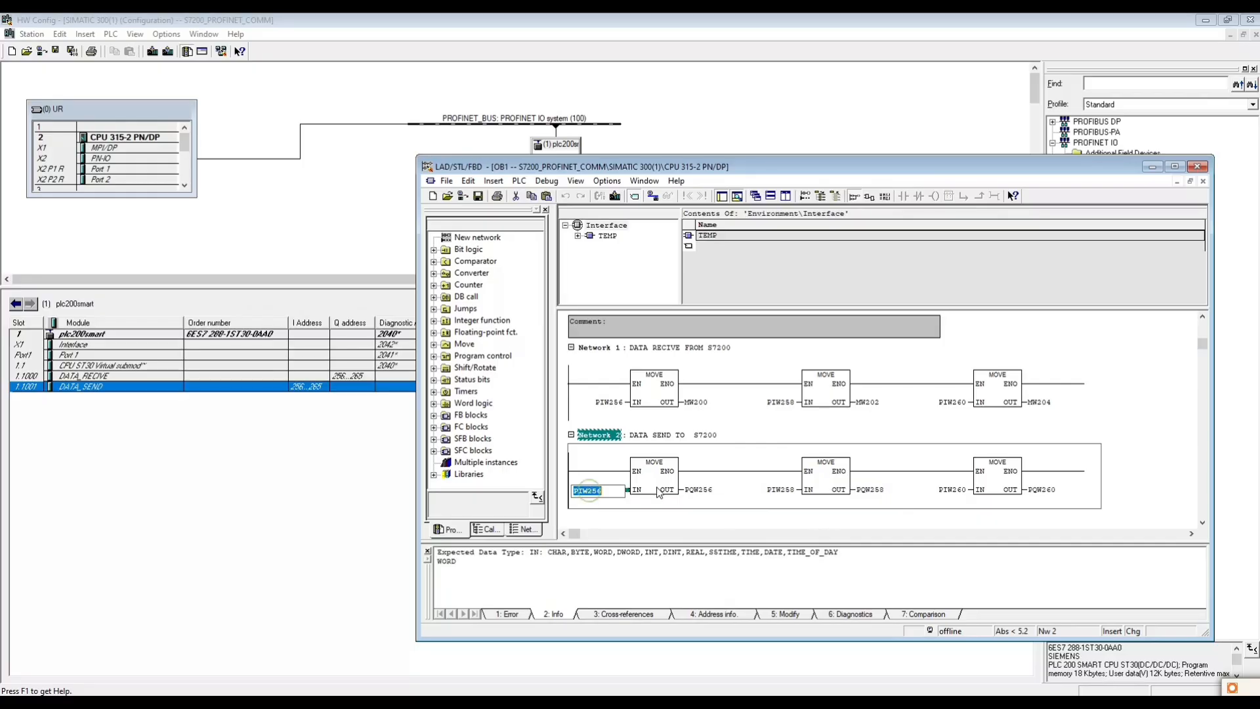
pyautogui.write('MW')
pyautogui.press('Return')
pyautogui.doubleClick(784, 489)
pyautogui.write('MW102')
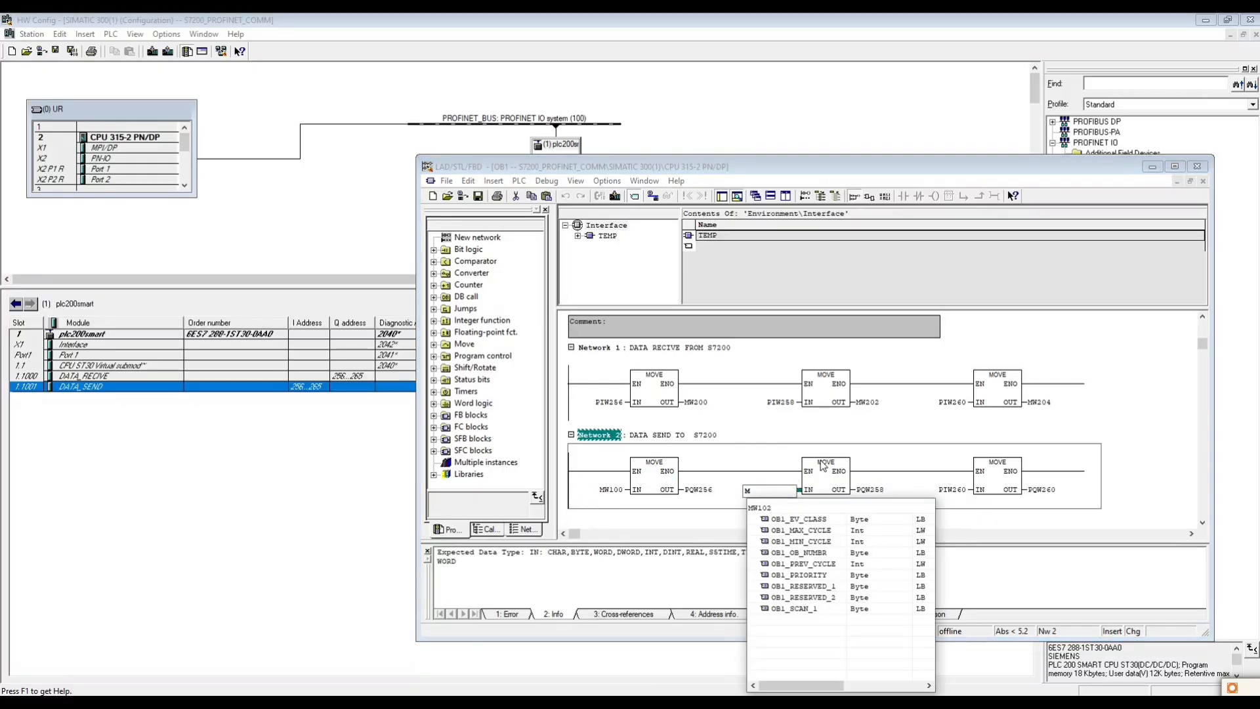
pyautogui.press('Return')
# - Set the input of the third MOVE box in Network 2 to MW104, then save and close OB1
pyautogui.doubleClick(951, 490)
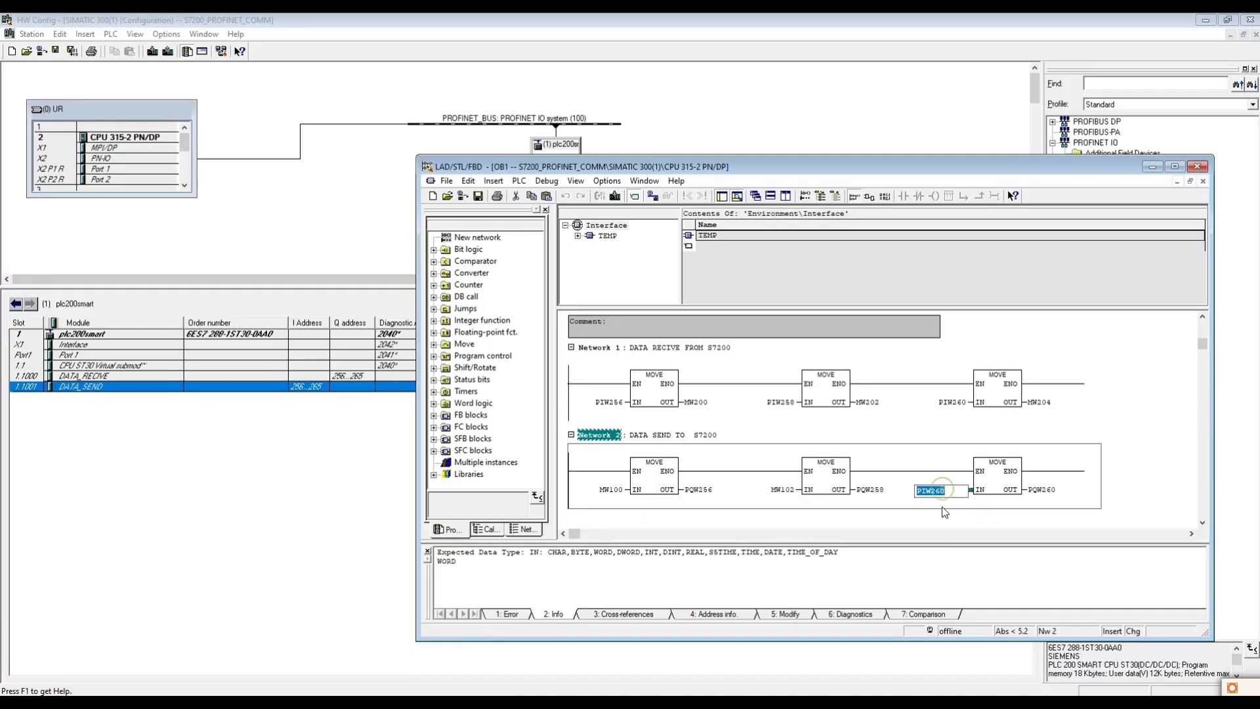
pyautogui.write('MW1')
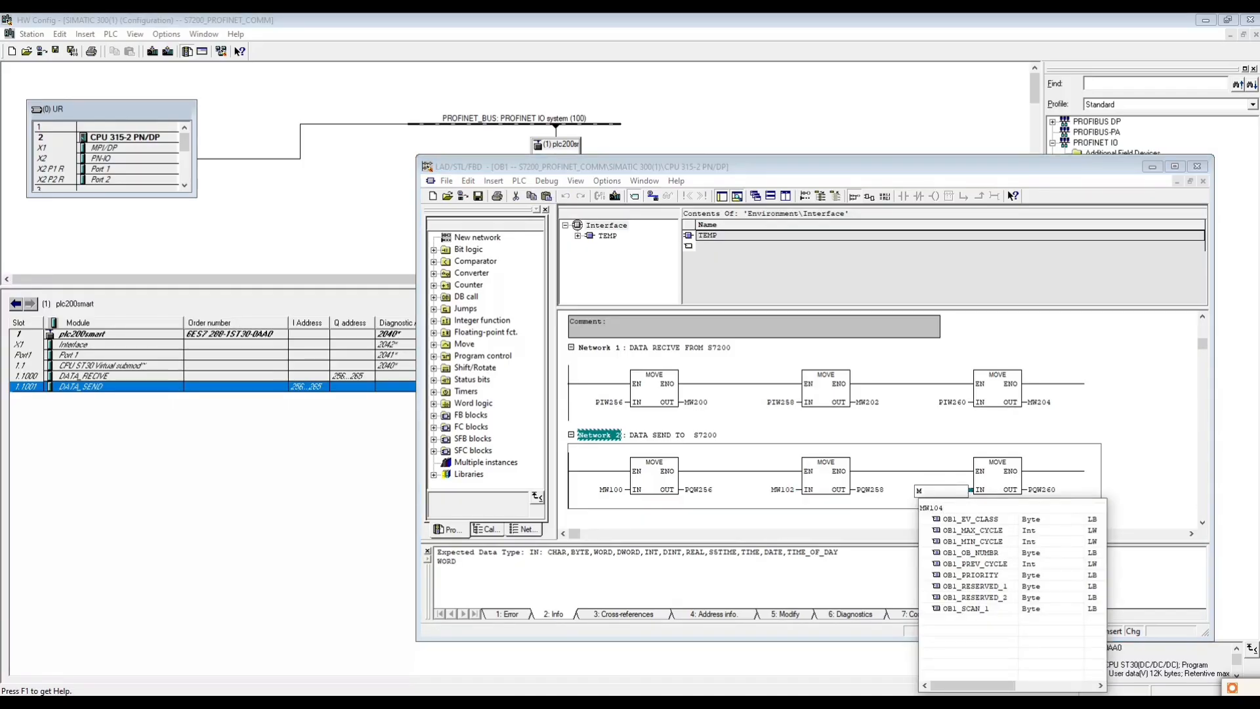
pyautogui.write('04')
pyautogui.press('Return')
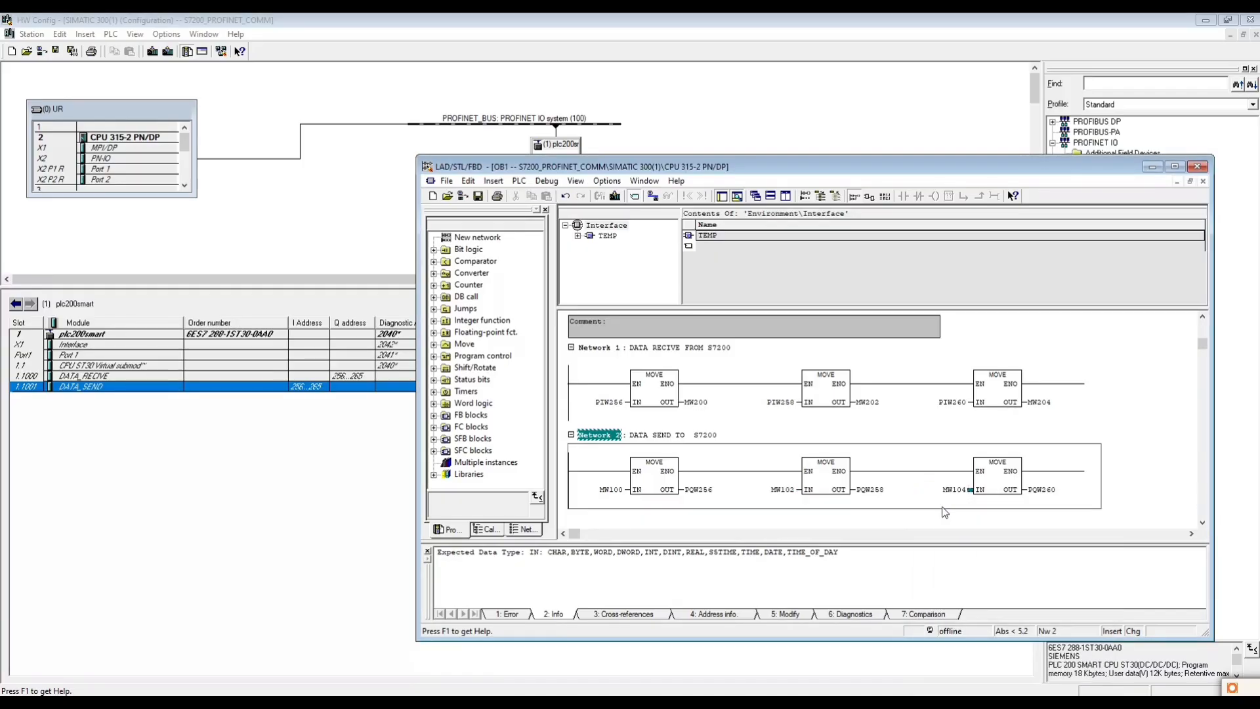
pyautogui.click(478, 196)
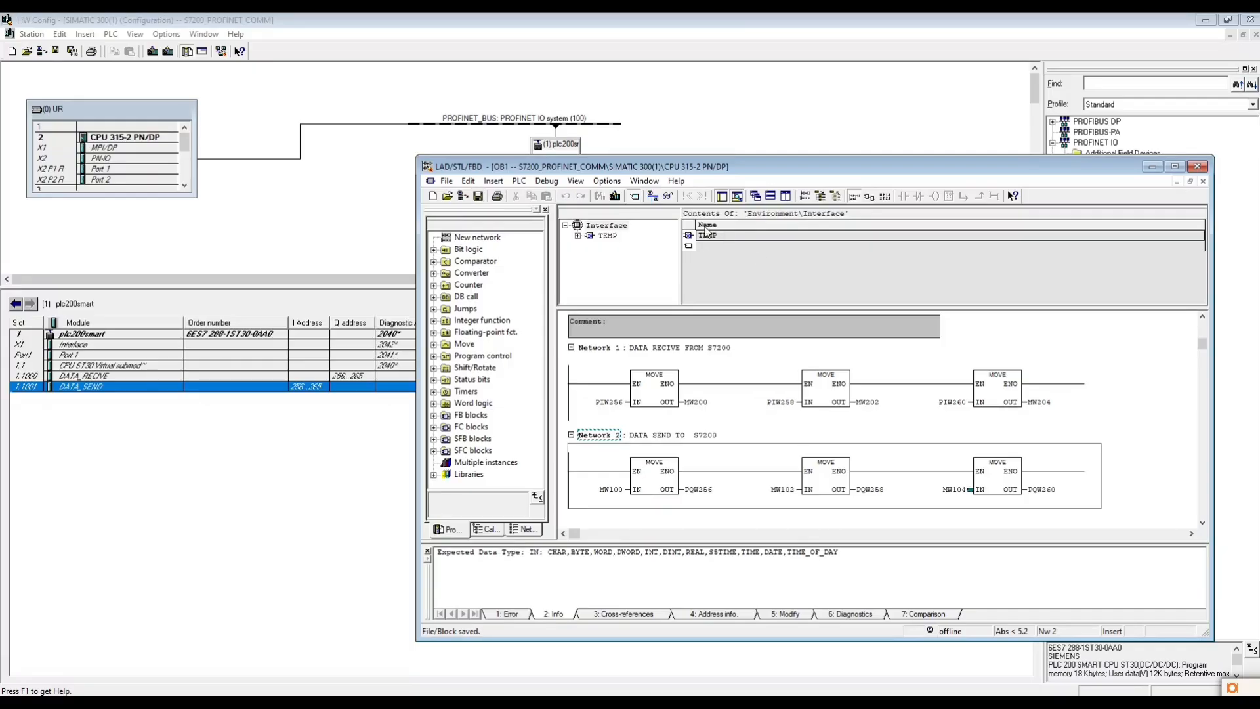
pyautogui.click(1191, 183)
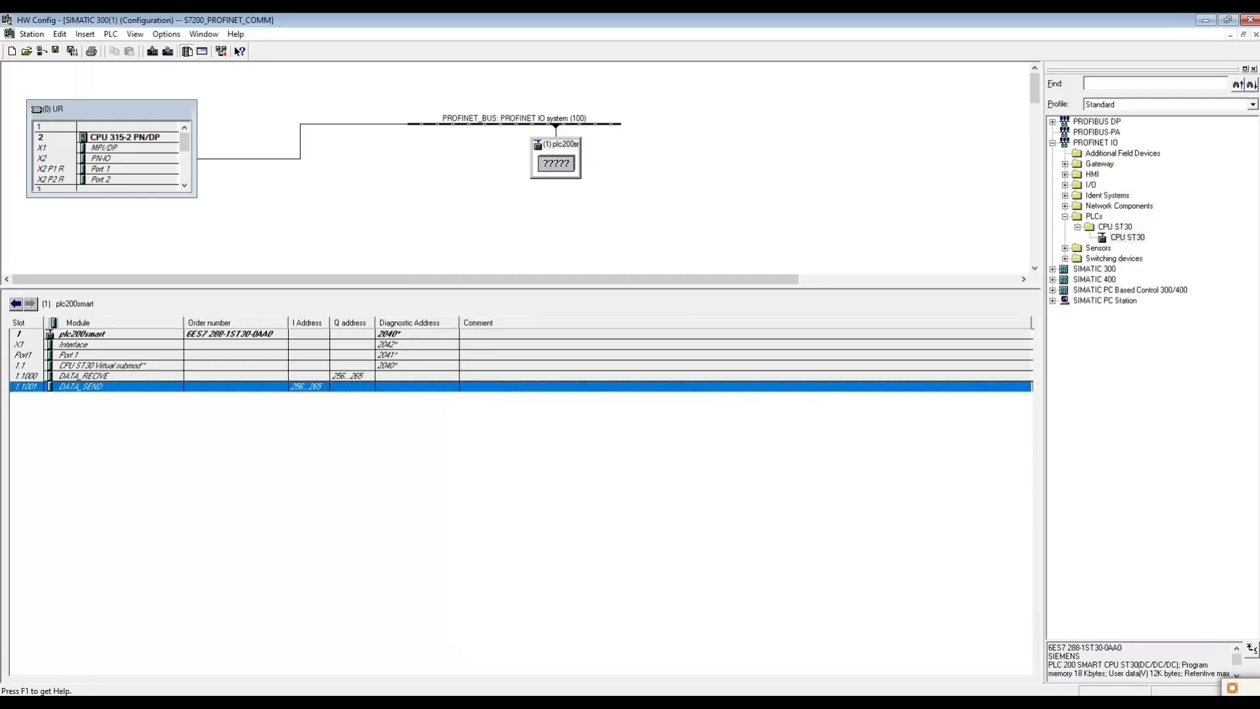
# - Switch to SIMATIC Manager and try to download the Blocks folder to the PLC
pyautogui.click(465, 703)
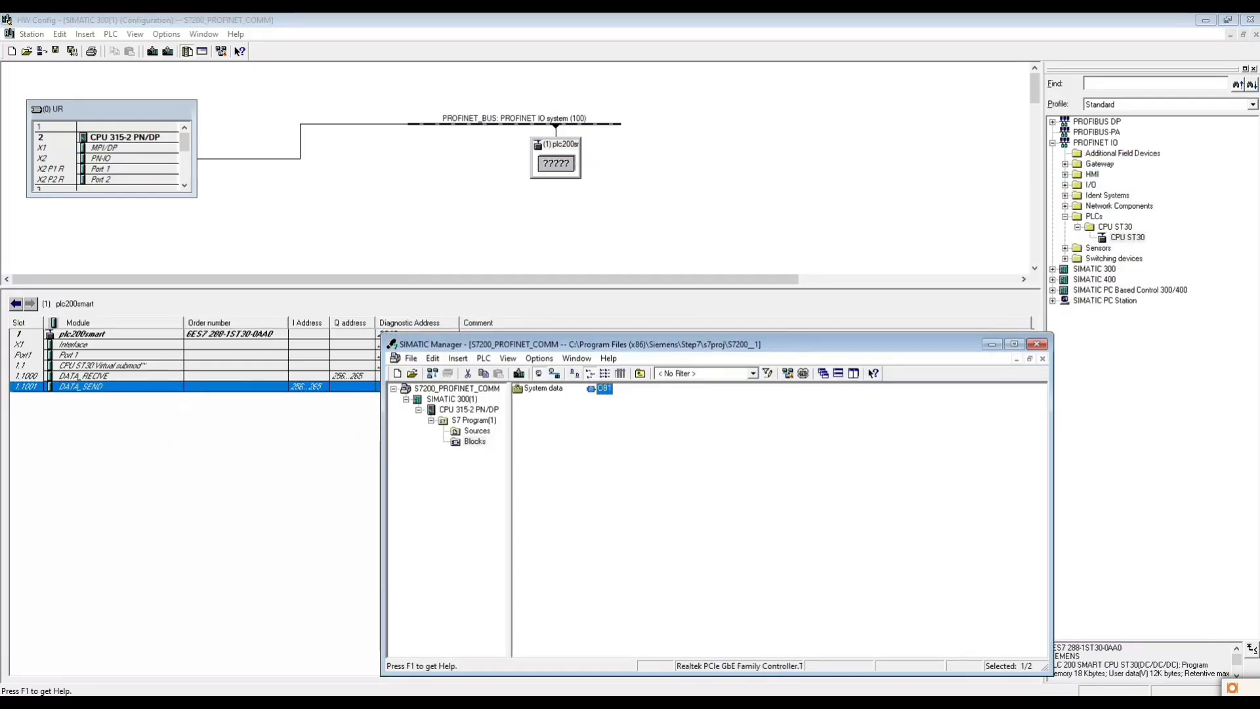
pyautogui.rightClick(472, 440)
pyautogui.moveTo(549, 269)
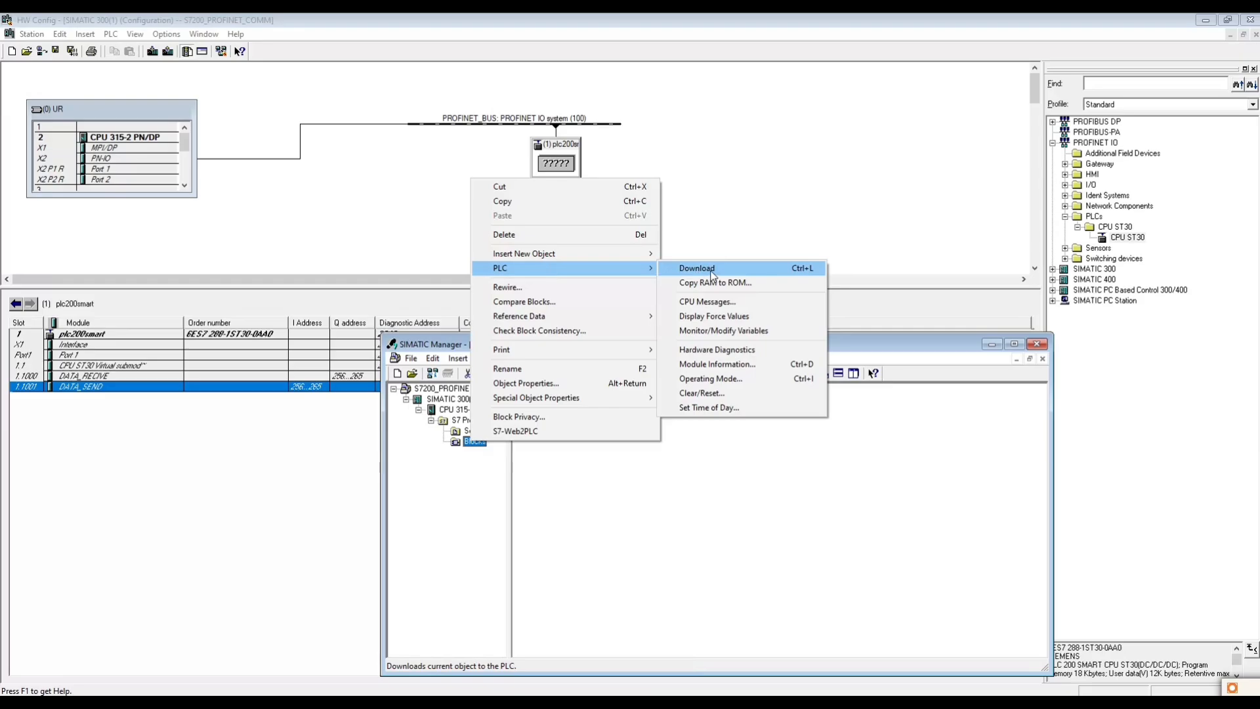
pyautogui.click(712, 271)
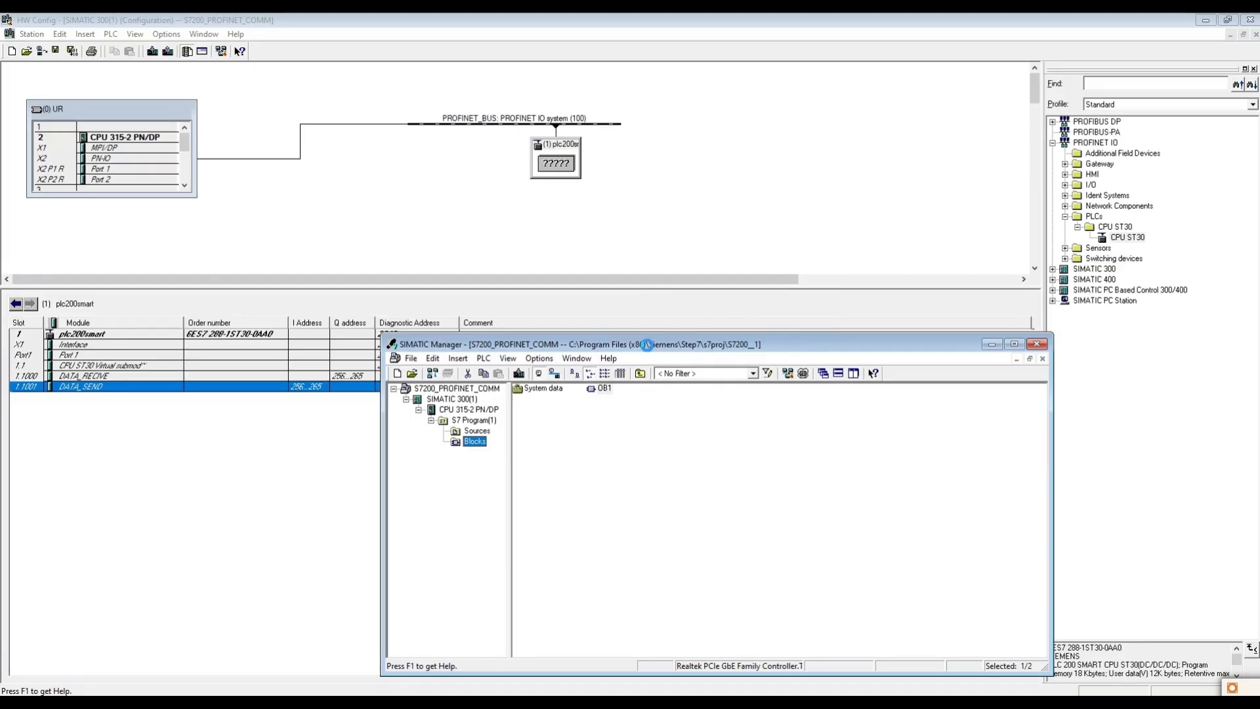
pyautogui.click(631, 536)
# - Maximize SIMATIC Manager, open Edit Ethernet Node, browse the network and select the S7-300 node
pyautogui.click(470, 440)
pyautogui.click(508, 358)
pyautogui.moveTo(482, 358)
pyautogui.click(928, 343)
pyautogui.click(1015, 344)
pyautogui.click(145, 33)
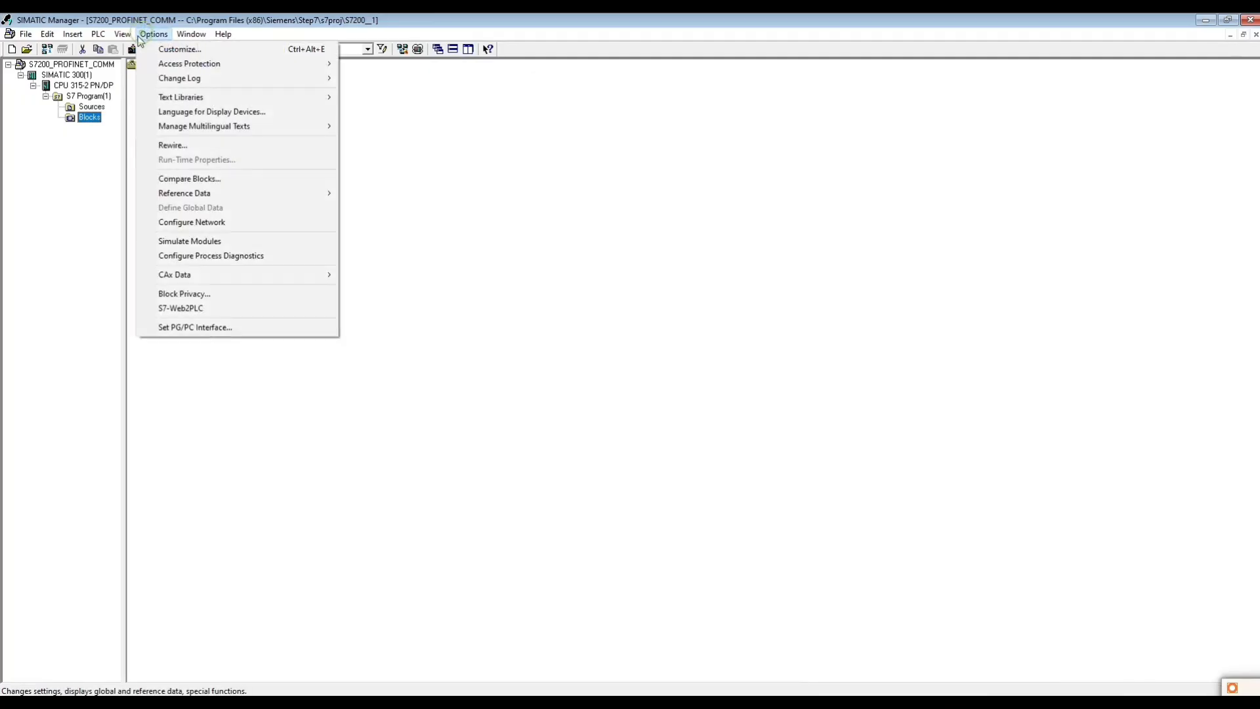
pyautogui.moveTo(98, 34)
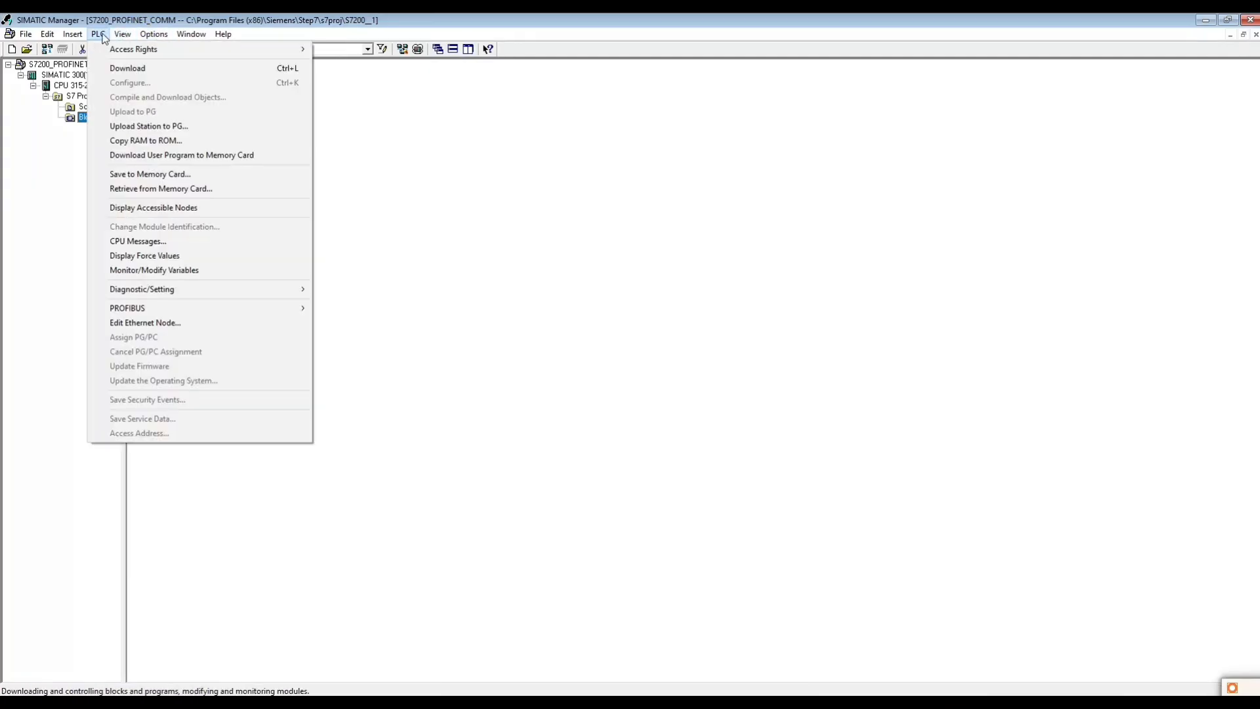
pyautogui.click(145, 323)
pyautogui.click(692, 187)
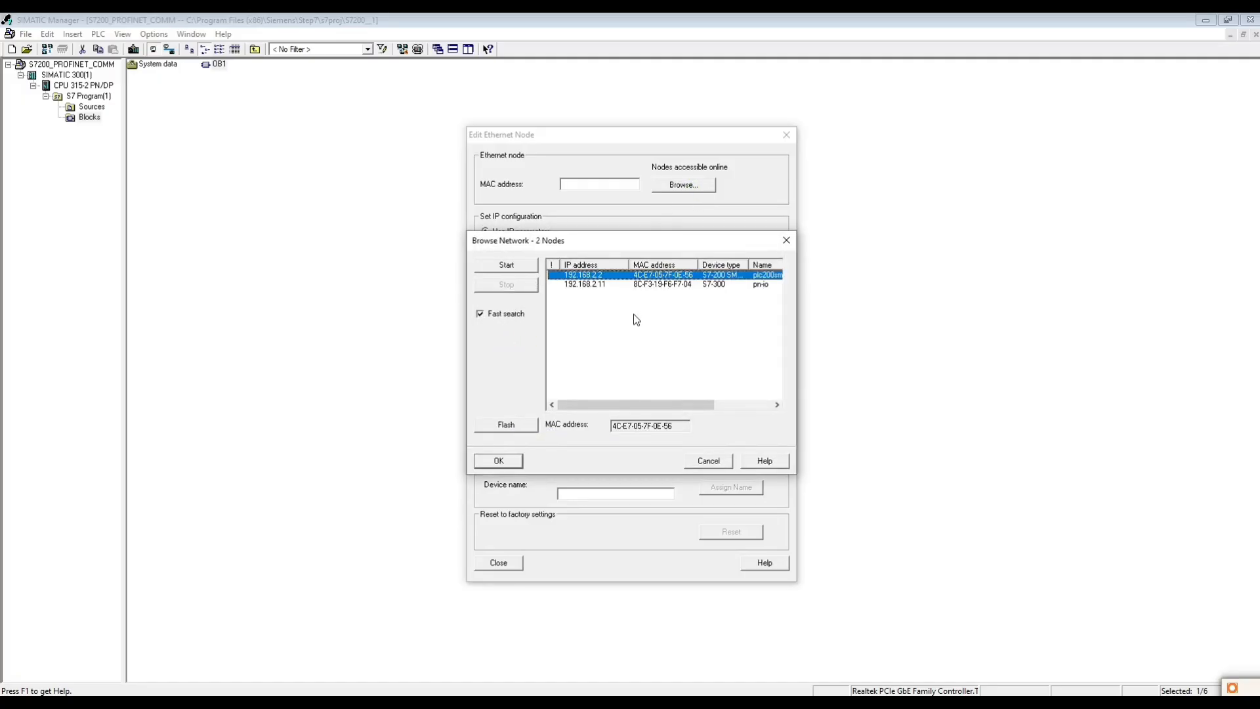
pyautogui.click(581, 285)
pyautogui.click(502, 459)
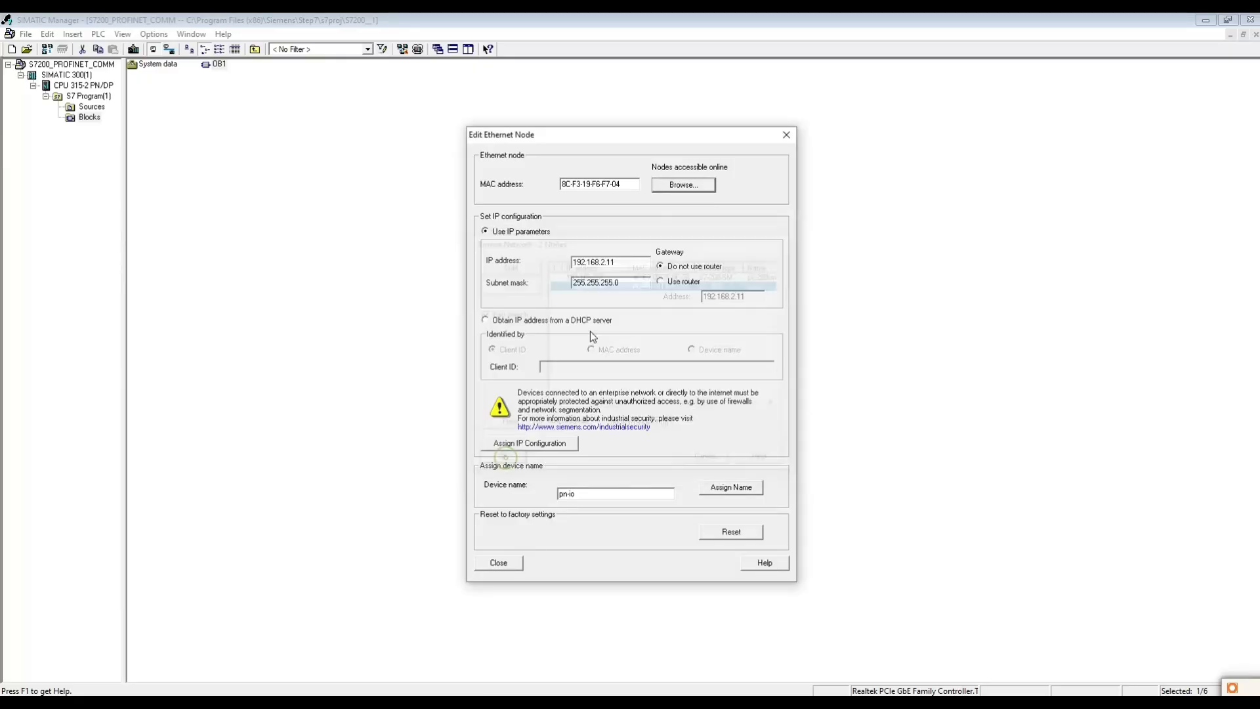
# - Set the S7-300 node's IP address to 192.168.2.12, check it against the PN-IO properties in HW Config, and assign the IP configuration
pyautogui.moveTo(611, 262); pyautogui.dragTo(619, 272)
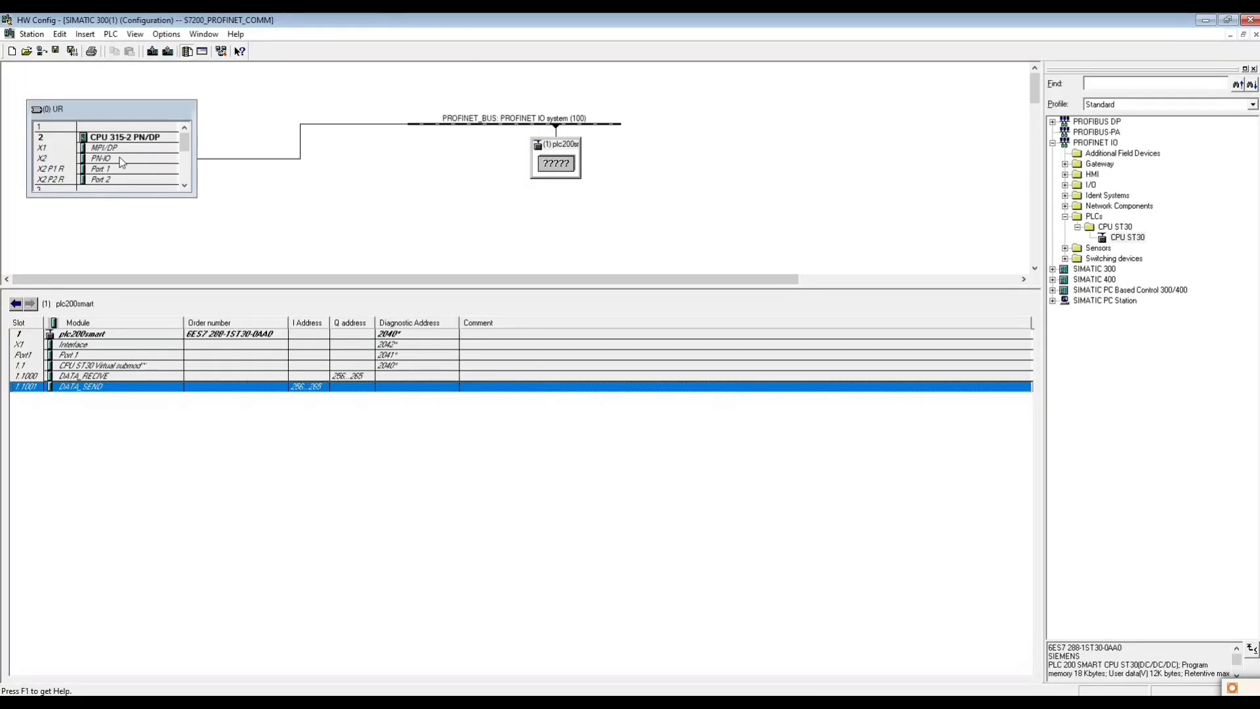
pyautogui.hotkey('alt', 'Return')
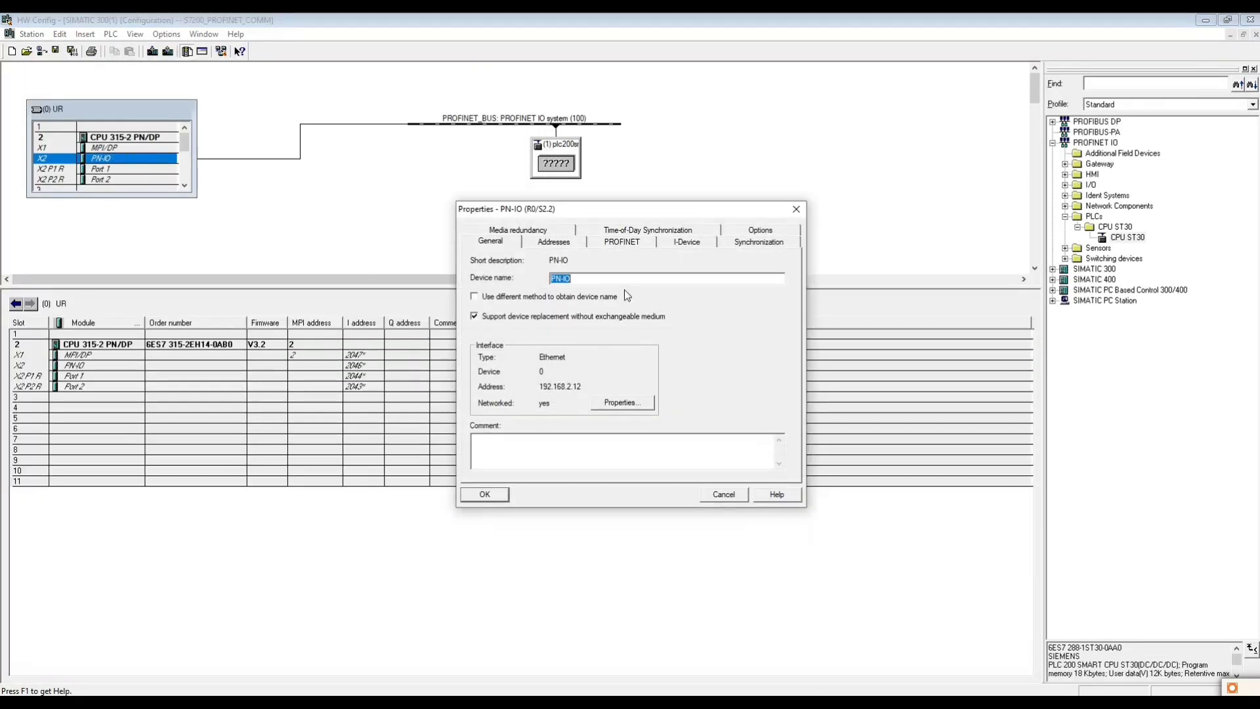
pyautogui.click(713, 501)
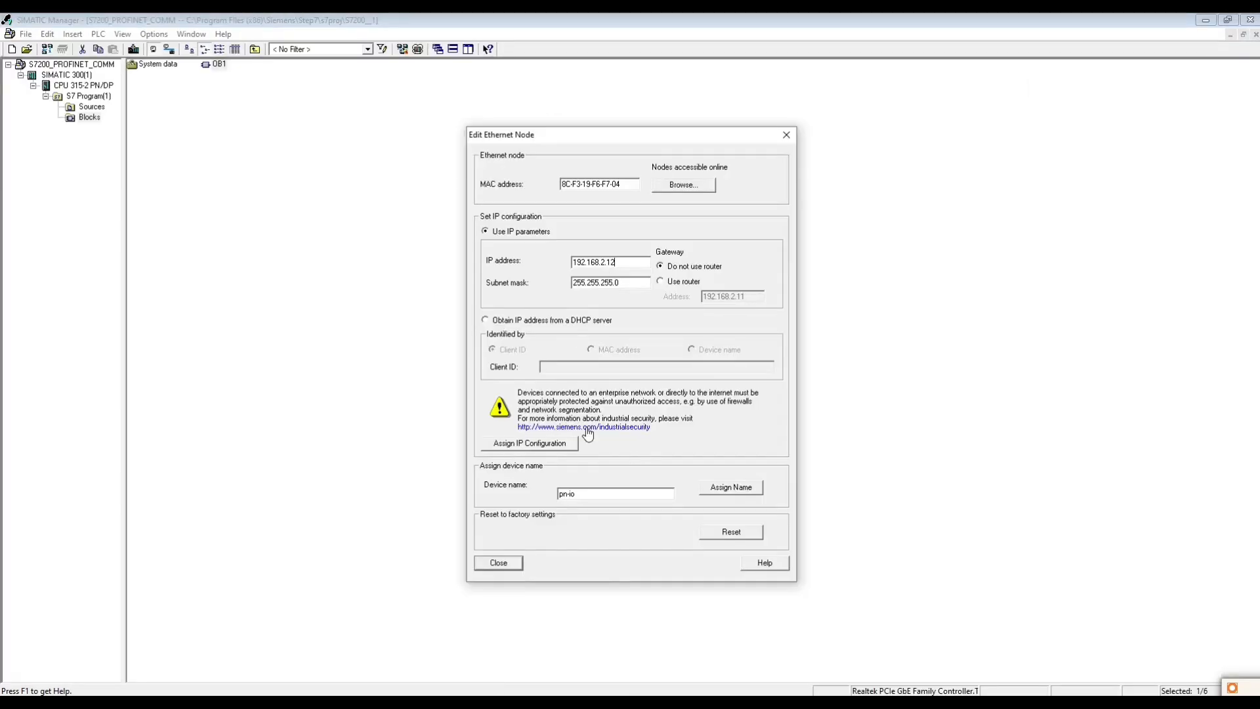
pyautogui.click(522, 445)
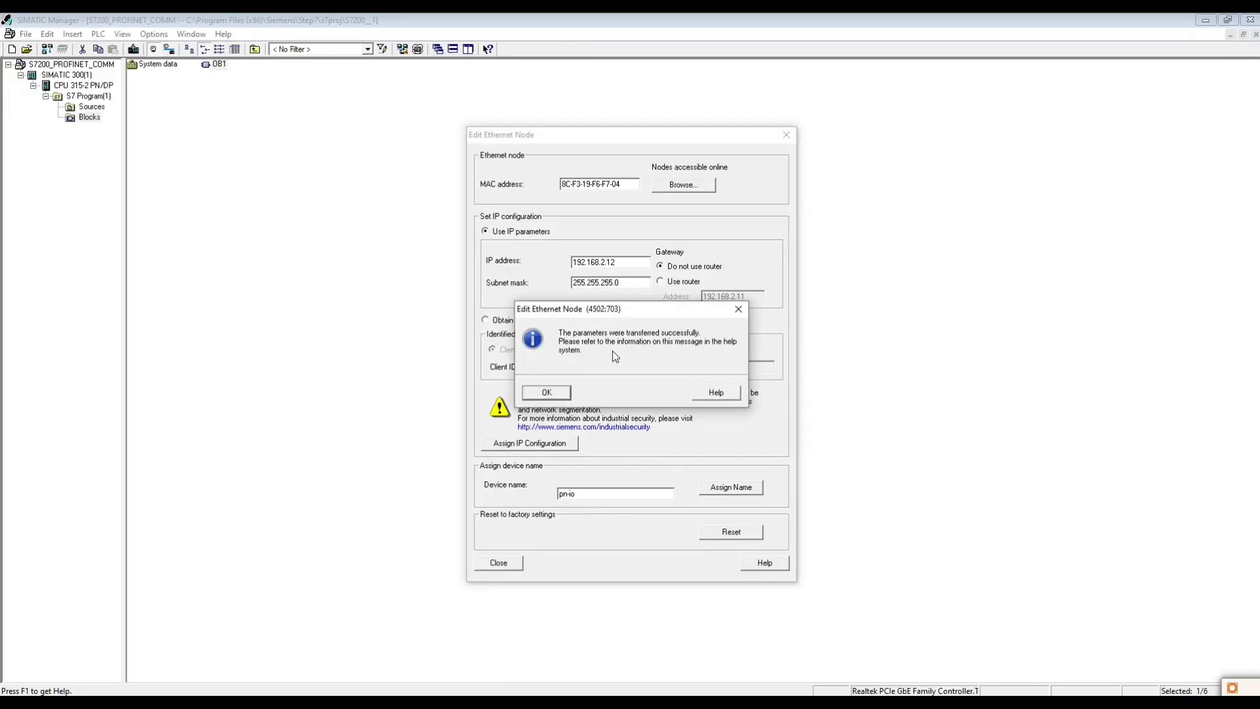
pyautogui.click(548, 393)
# - Browse the network again to check the S7-300 node's IP address, and close the Ethernet node dialogs
pyautogui.click(686, 188)
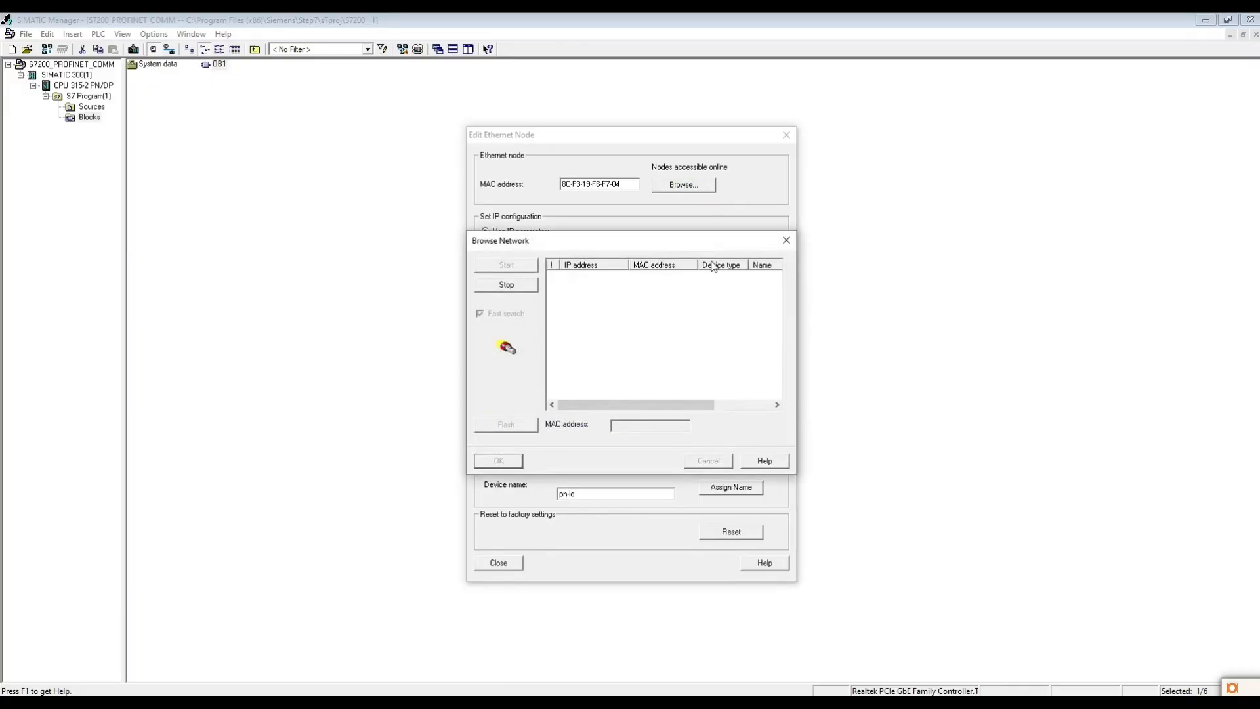
pyautogui.click(586, 285)
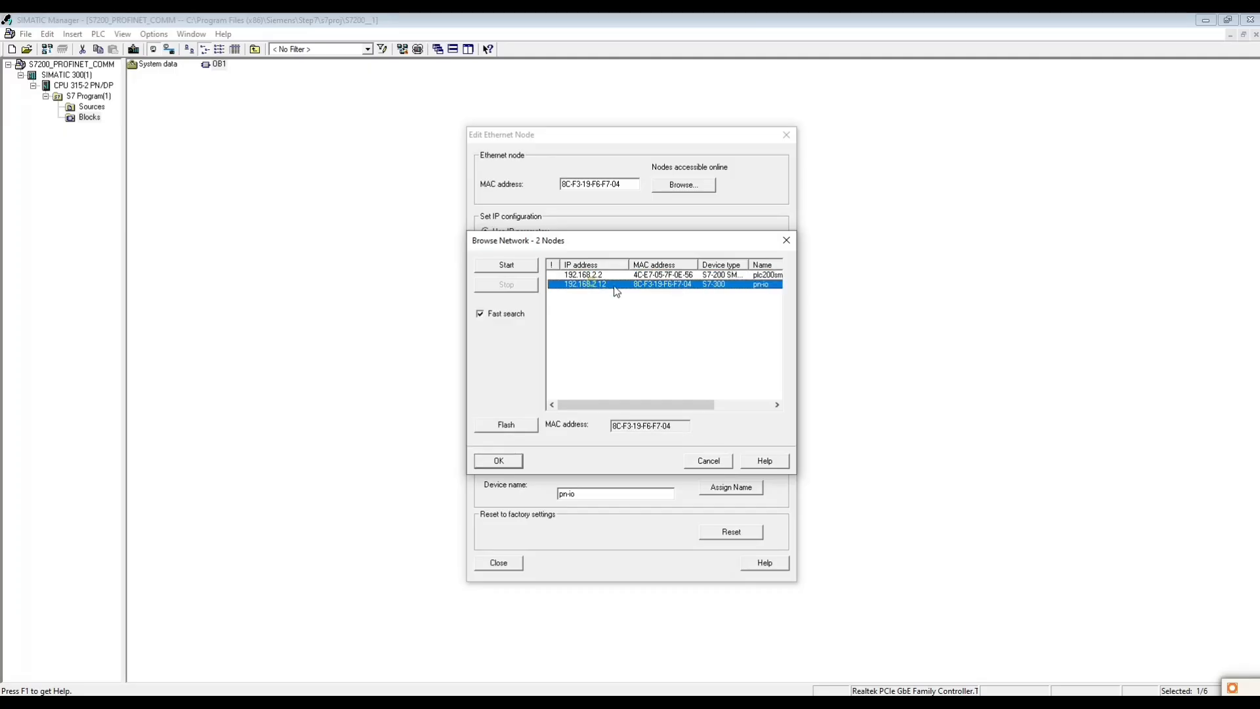
pyautogui.click(786, 240)
pyautogui.click(786, 135)
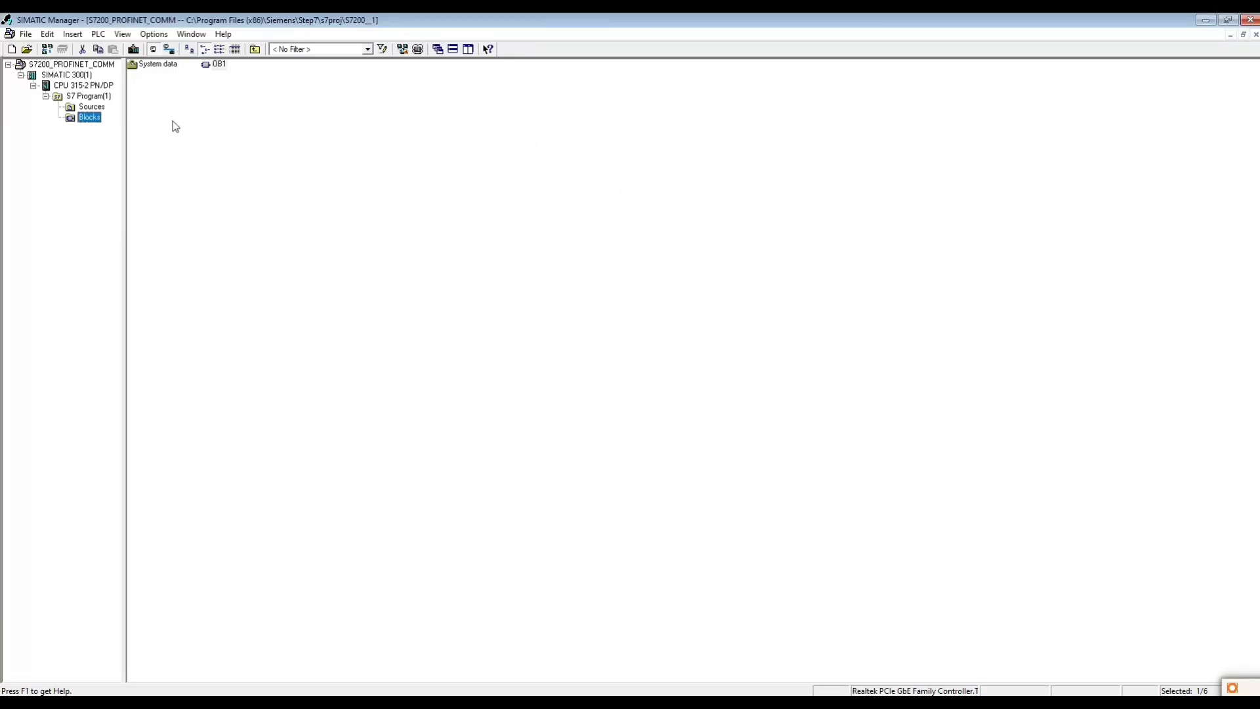
# - Try again to download the Blocks folder to the PLC
pyautogui.rightClick(85, 124)
pyautogui.moveTo(164, 203)
pyautogui.click(368, 204)
pyautogui.click(541, 387)
# - Switch to HW Config, save and compile the station, and start downloading it to the CPU 315-2 PN/DP
pyautogui.click(1139, 704)
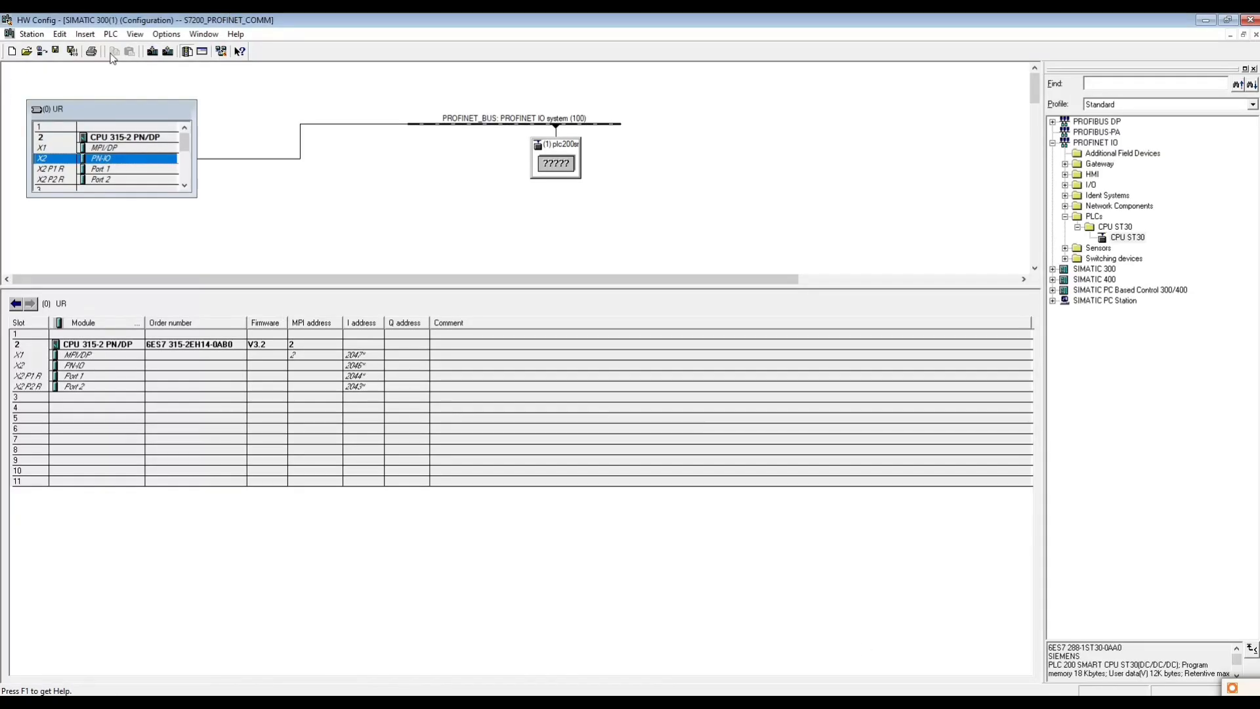
pyautogui.click(72, 52)
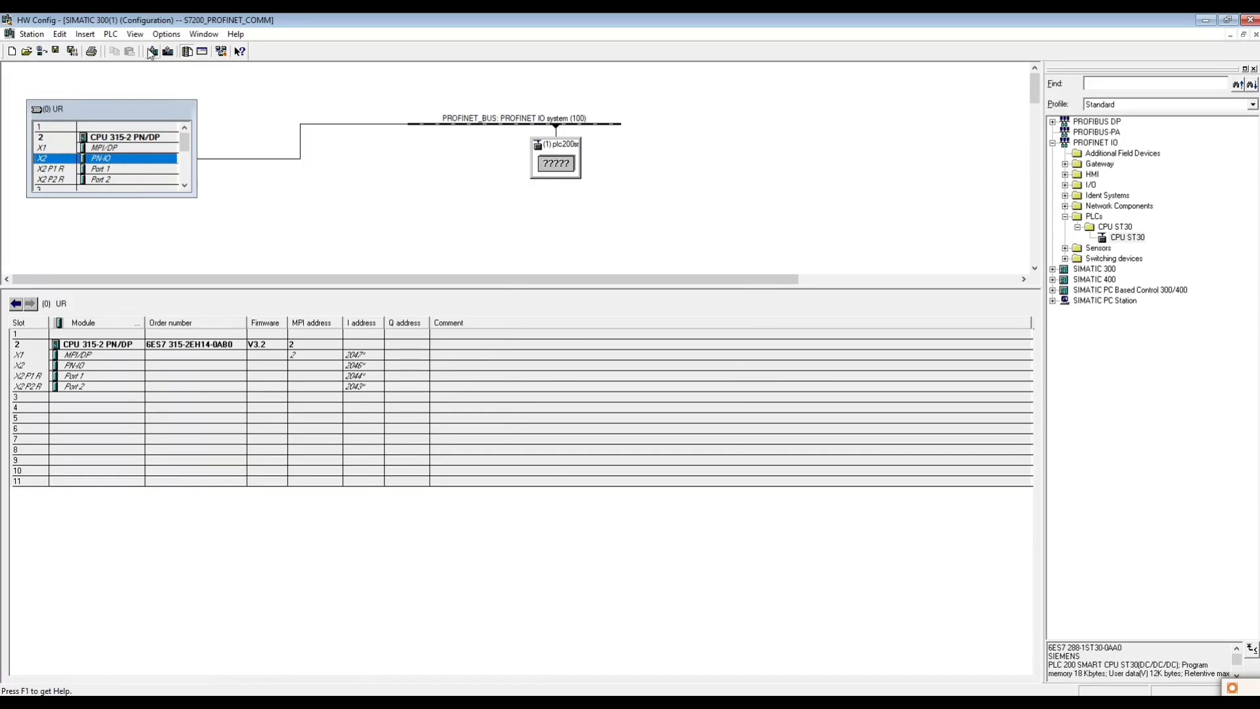
pyautogui.click(154, 58)
pyautogui.click(527, 430)
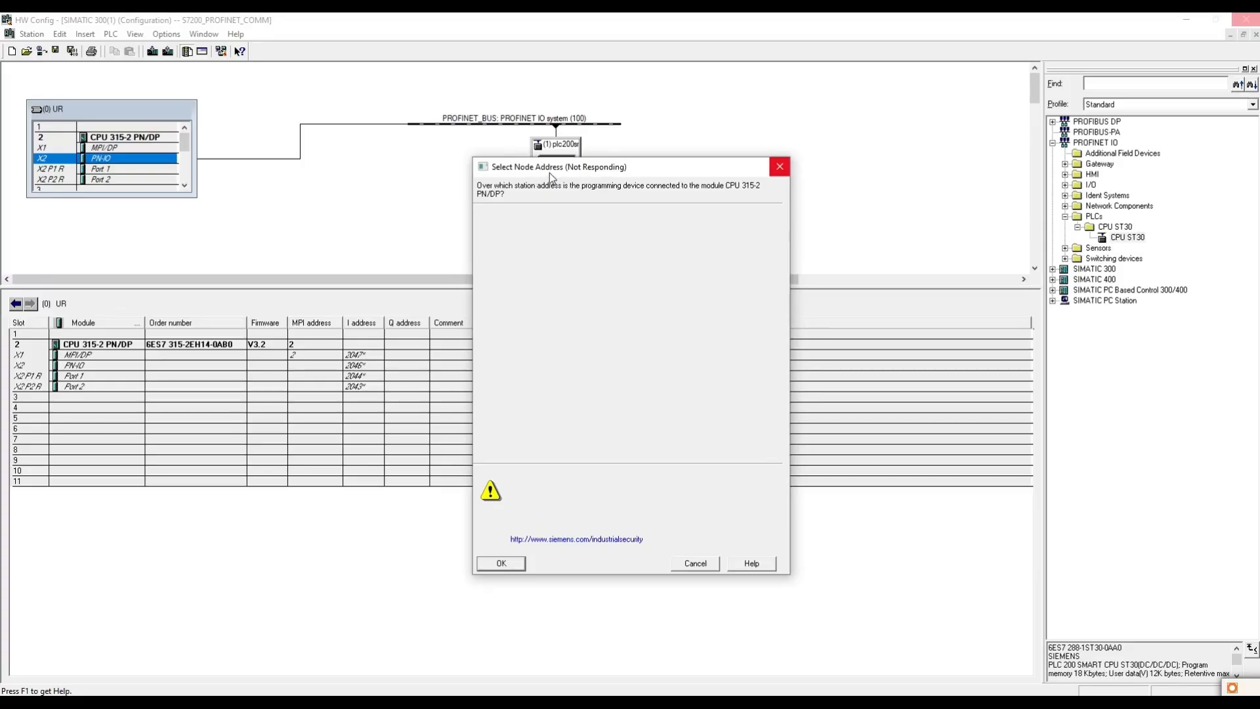
# - List the accessible nodes, download the hardware configuration to the CPU at 192.168.2.12, and decline the module restart
pyautogui.moveTo(517, 164); pyautogui.dragTo(322, 122)
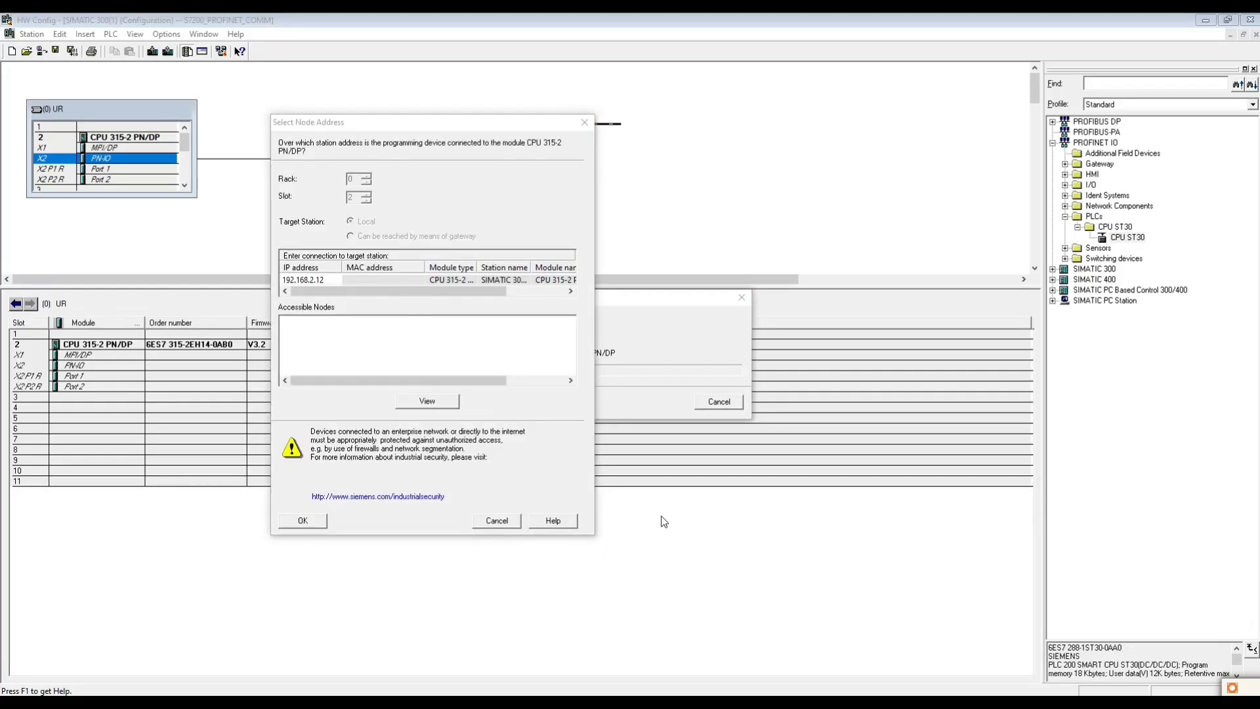
pyautogui.click(354, 278)
pyautogui.click(307, 282)
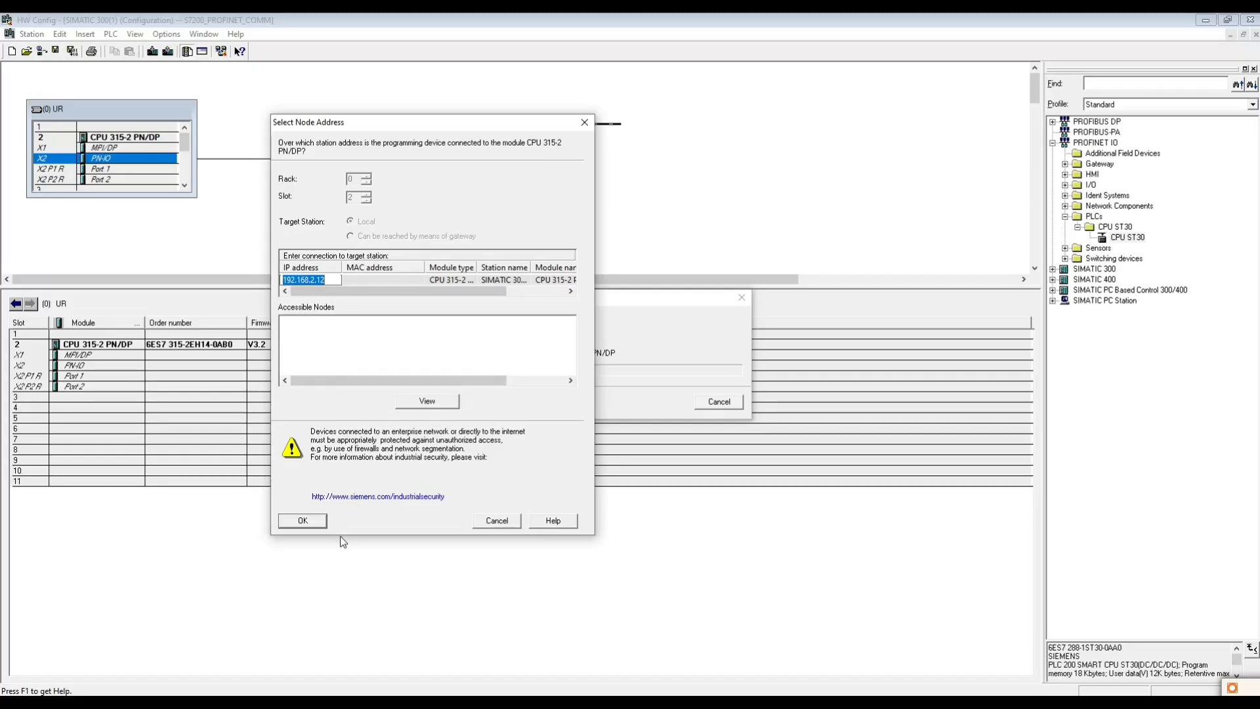
pyautogui.click(421, 401)
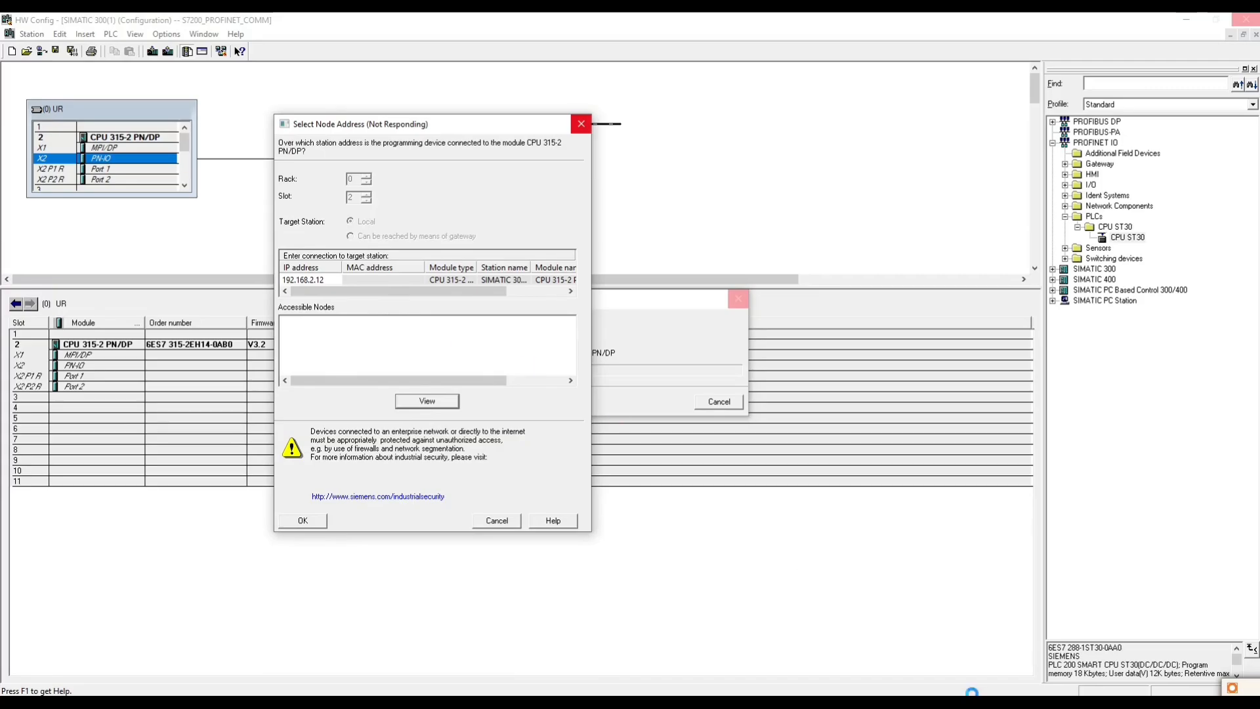
pyautogui.click(299, 322)
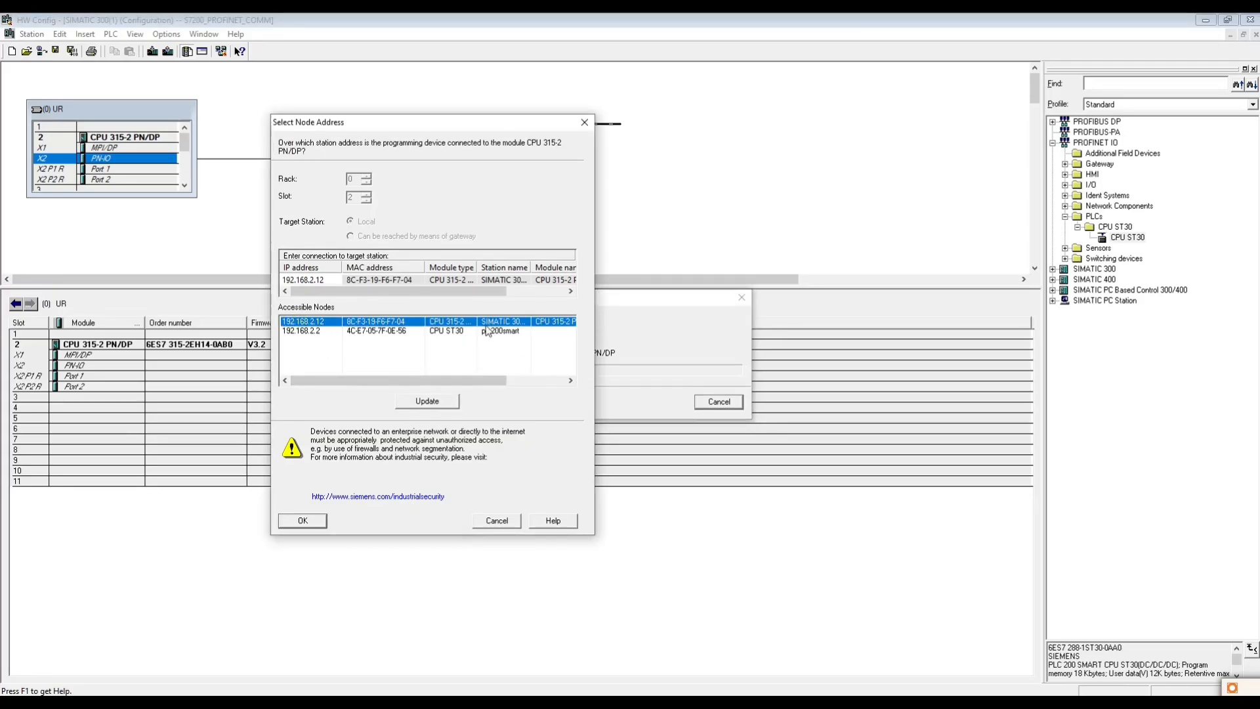
pyautogui.click(303, 520)
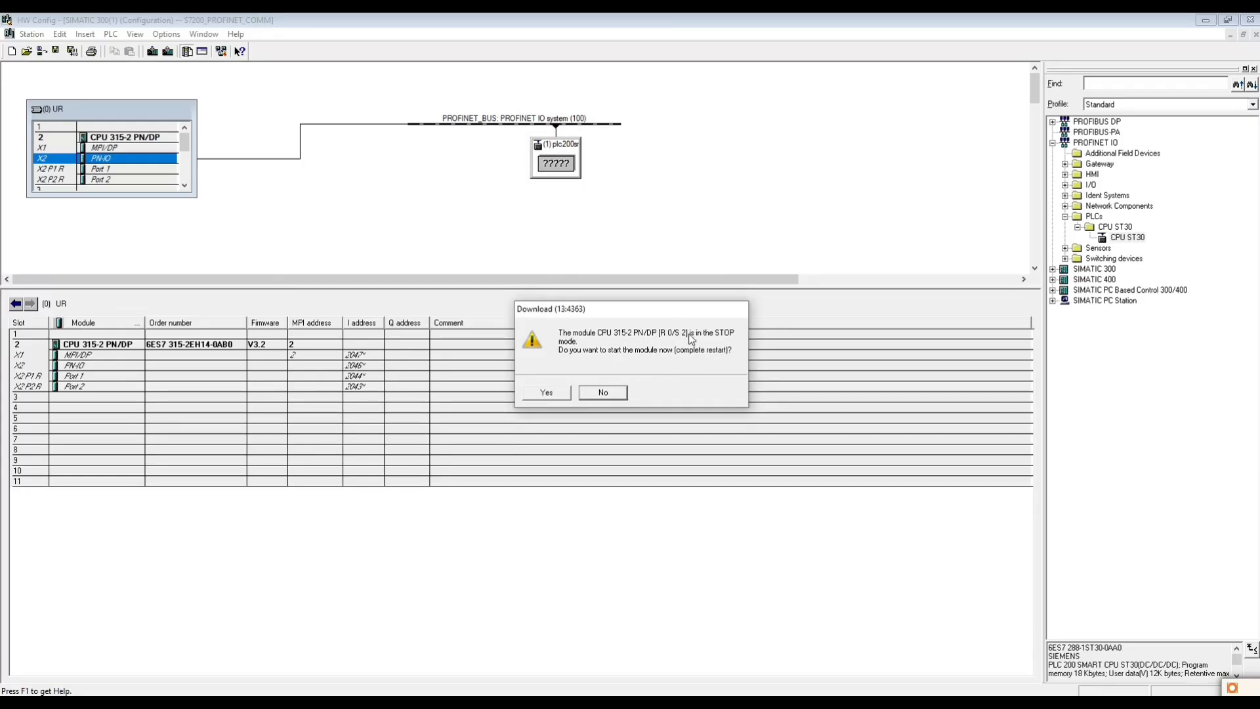
pyautogui.click(603, 393)
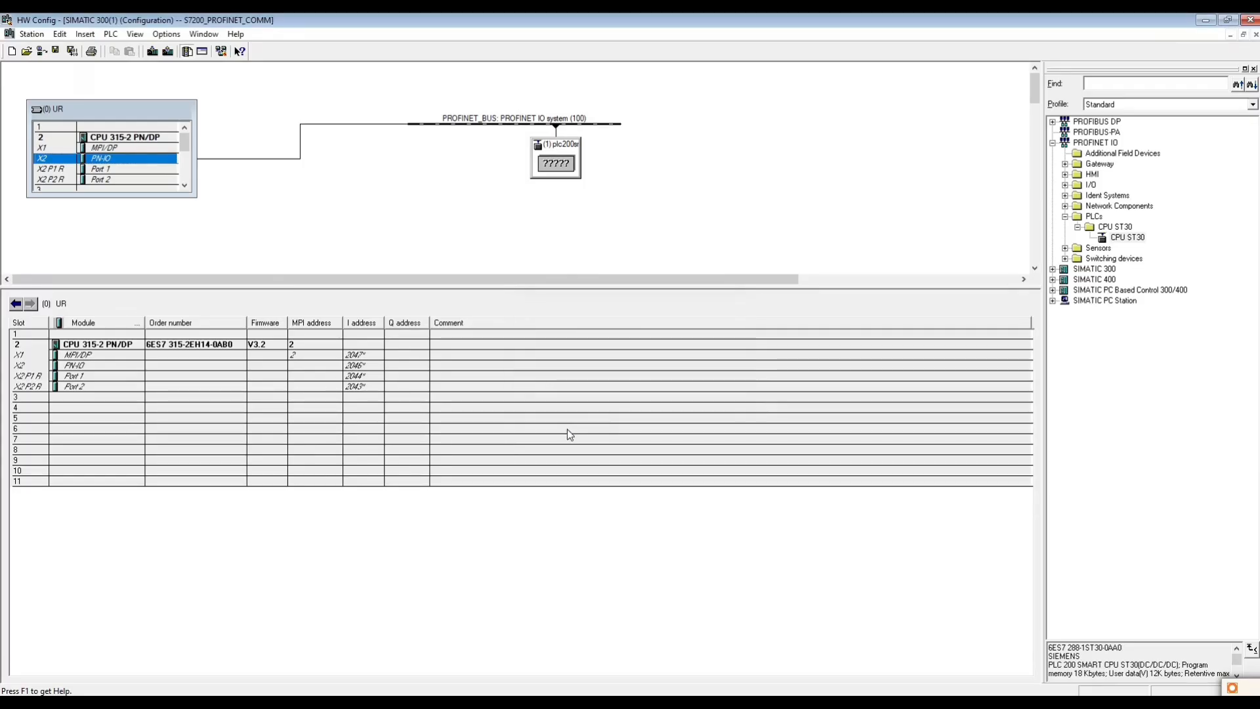
# - Close HW Config and download the Blocks folder to the CPU, overwriting OB1 and loading the system data
pyautogui.click(1249, 20)
pyautogui.rightClick(91, 121)
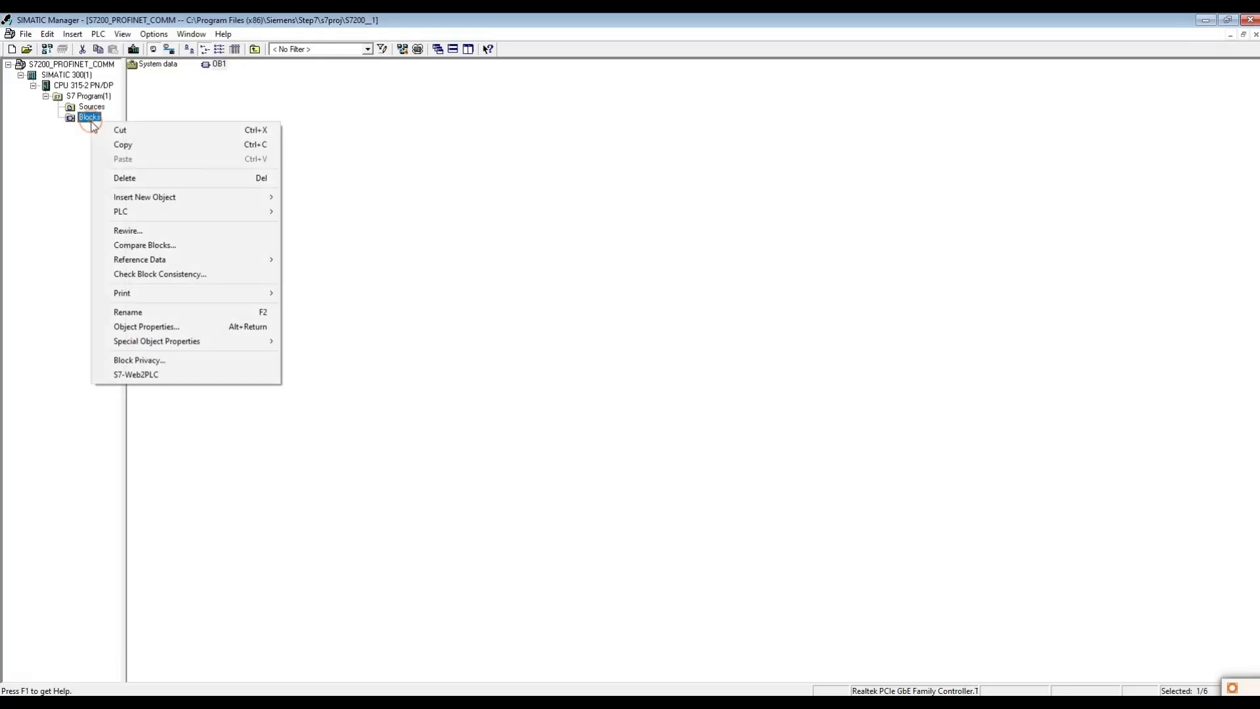
pyautogui.moveTo(191, 211)
pyautogui.click(315, 212)
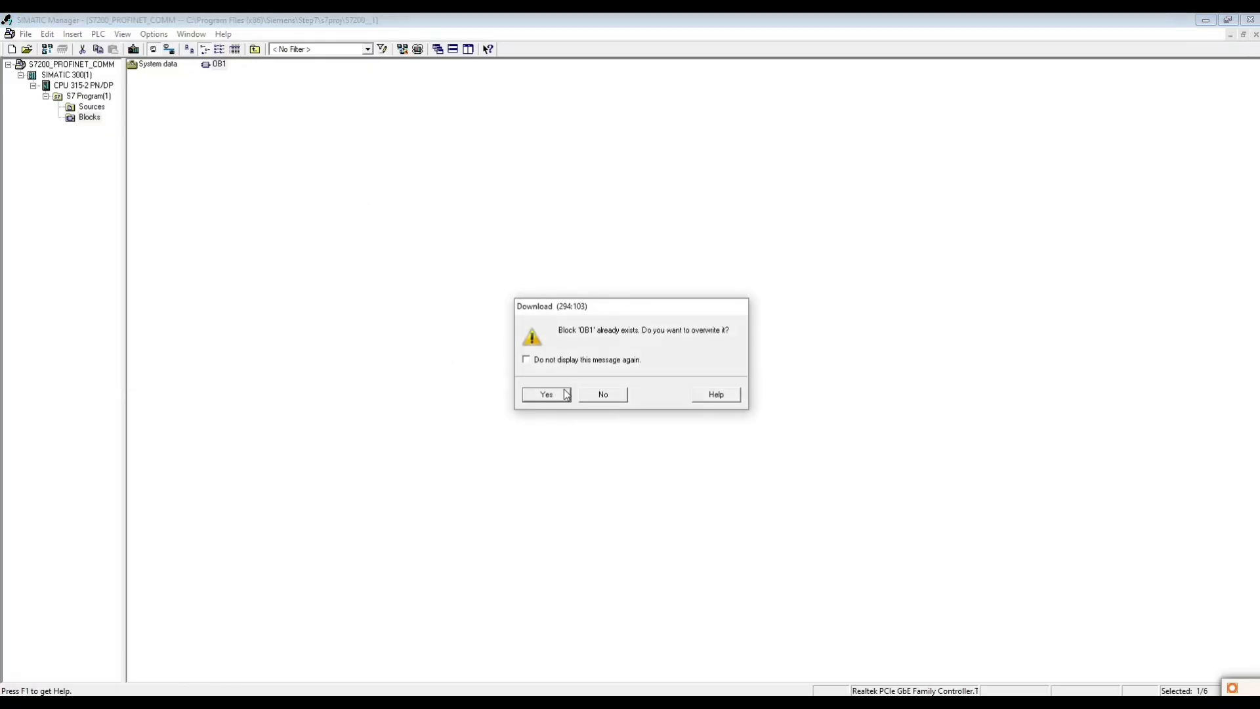
pyautogui.click(542, 394)
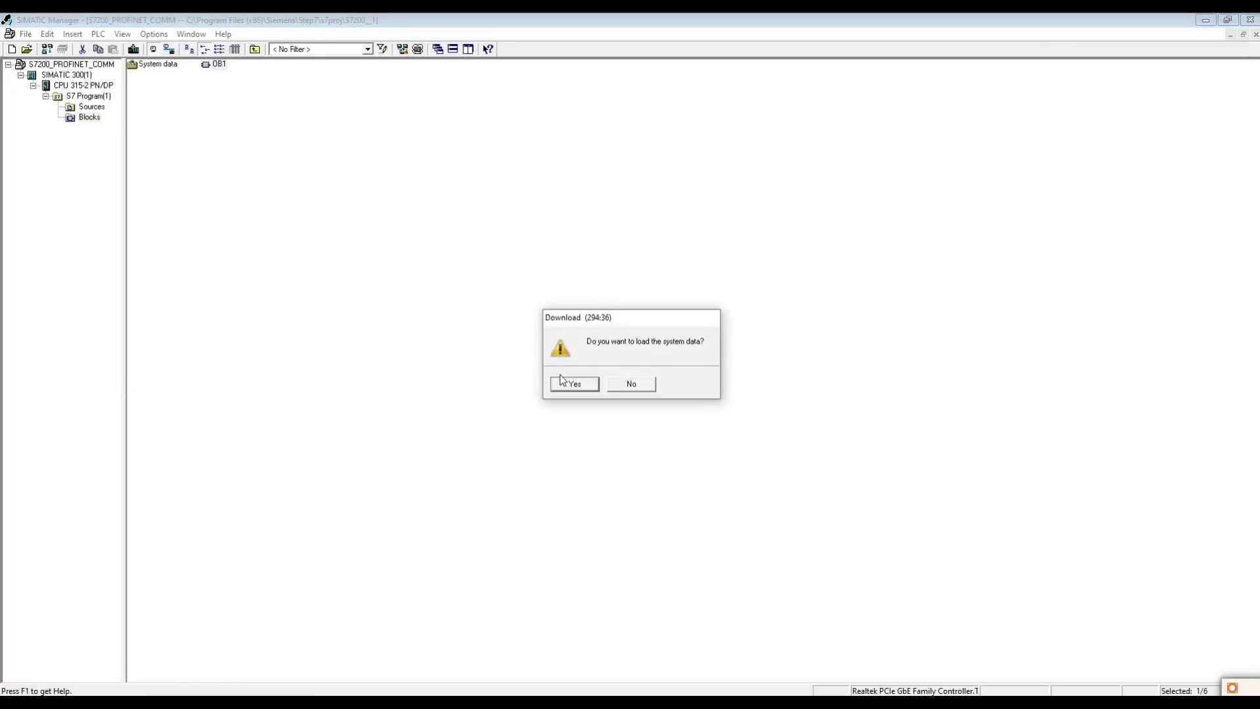
pyautogui.click(564, 381)
pyautogui.click(548, 404)
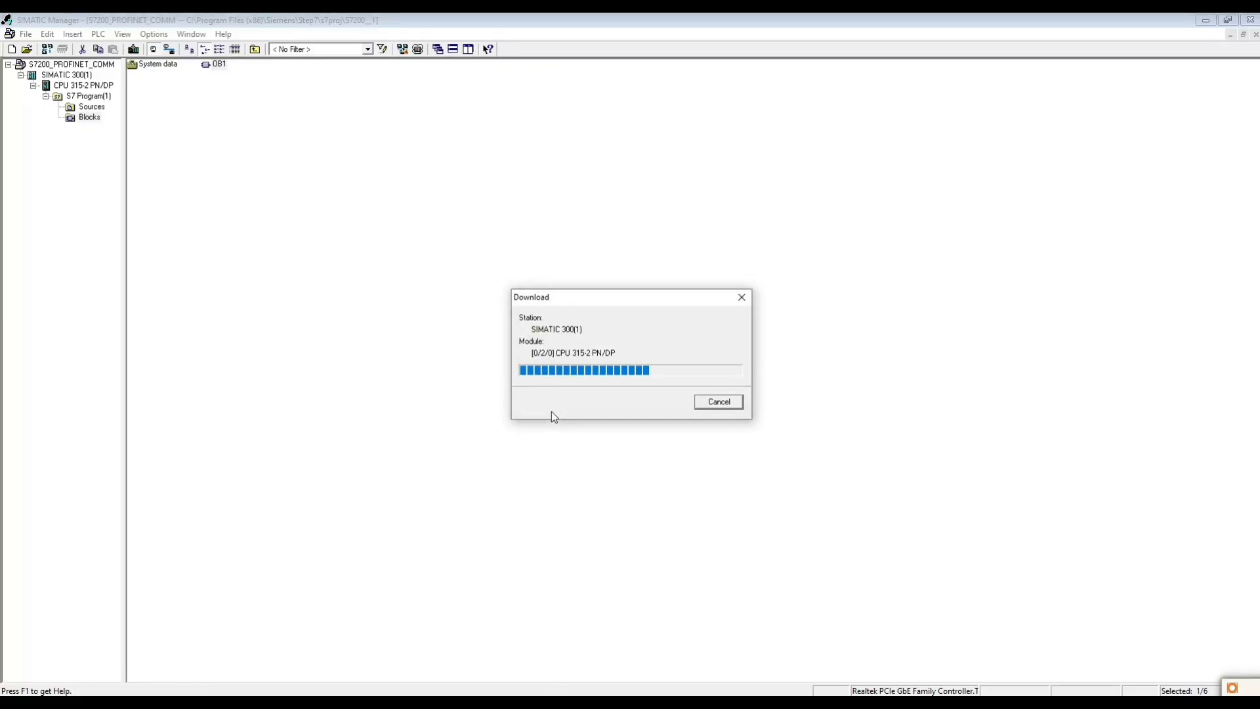
pyautogui.click(550, 393)
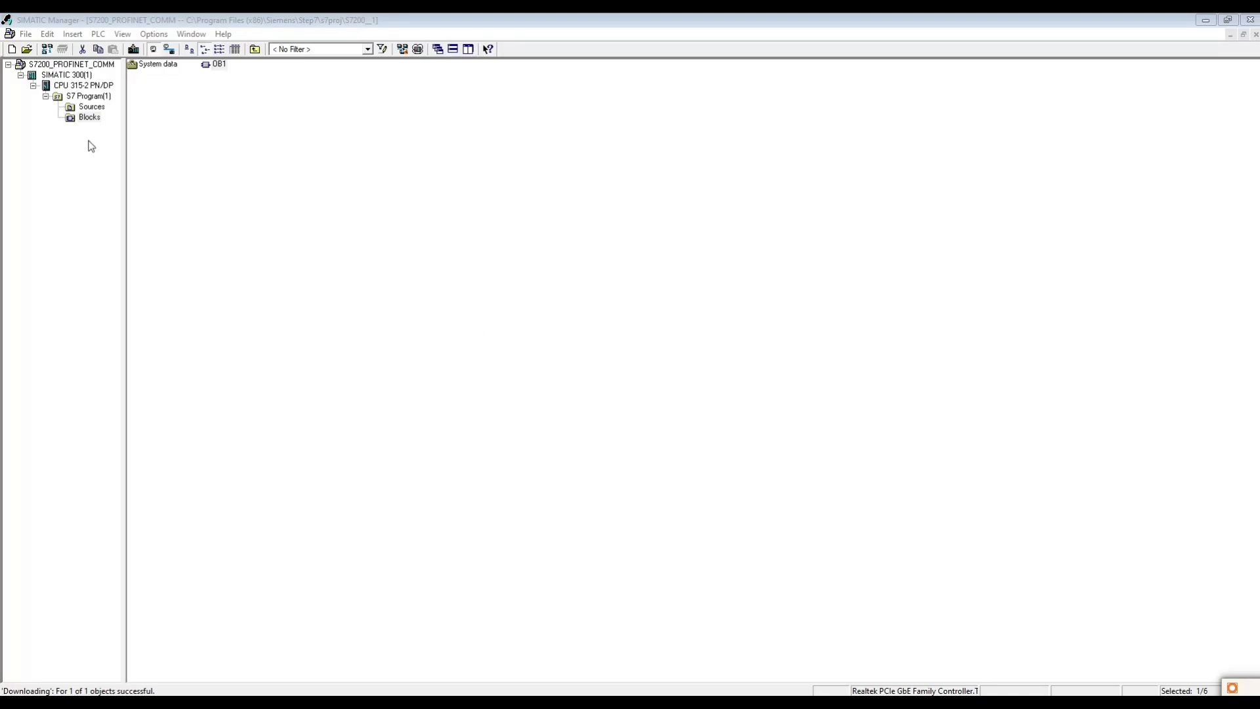
# - Carry out a warm restart of the CPU 315-2 PN/DP from its operating mode dialog, then update and close the dialog
pyautogui.rightClick(88, 117)
pyautogui.moveTo(185, 209)
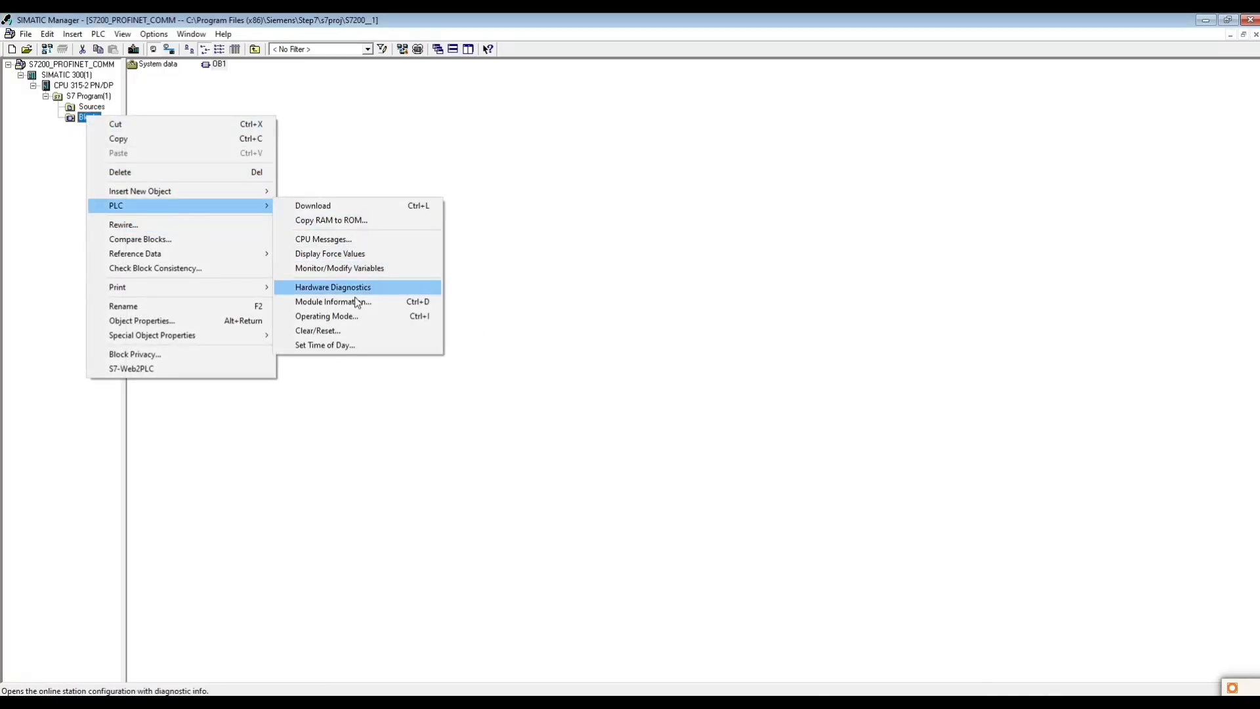
pyautogui.click(337, 316)
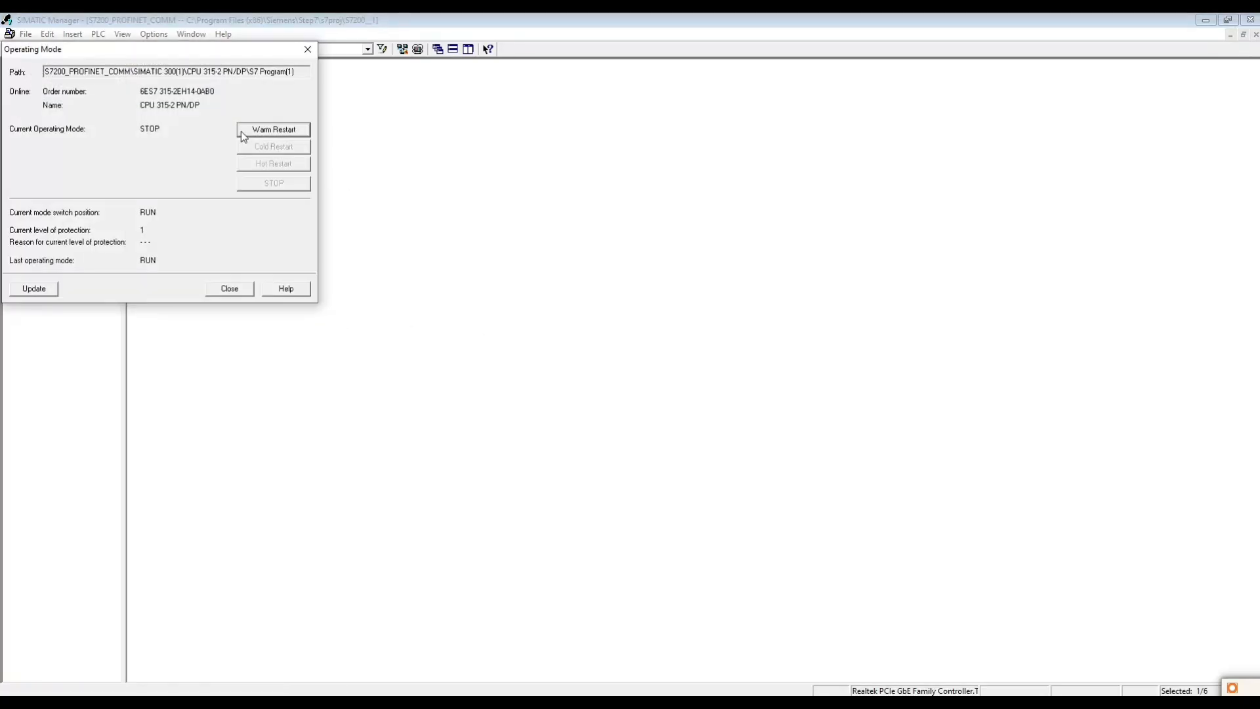
pyautogui.moveTo(167, 51); pyautogui.dragTo(349, 84)
pyautogui.click(456, 164)
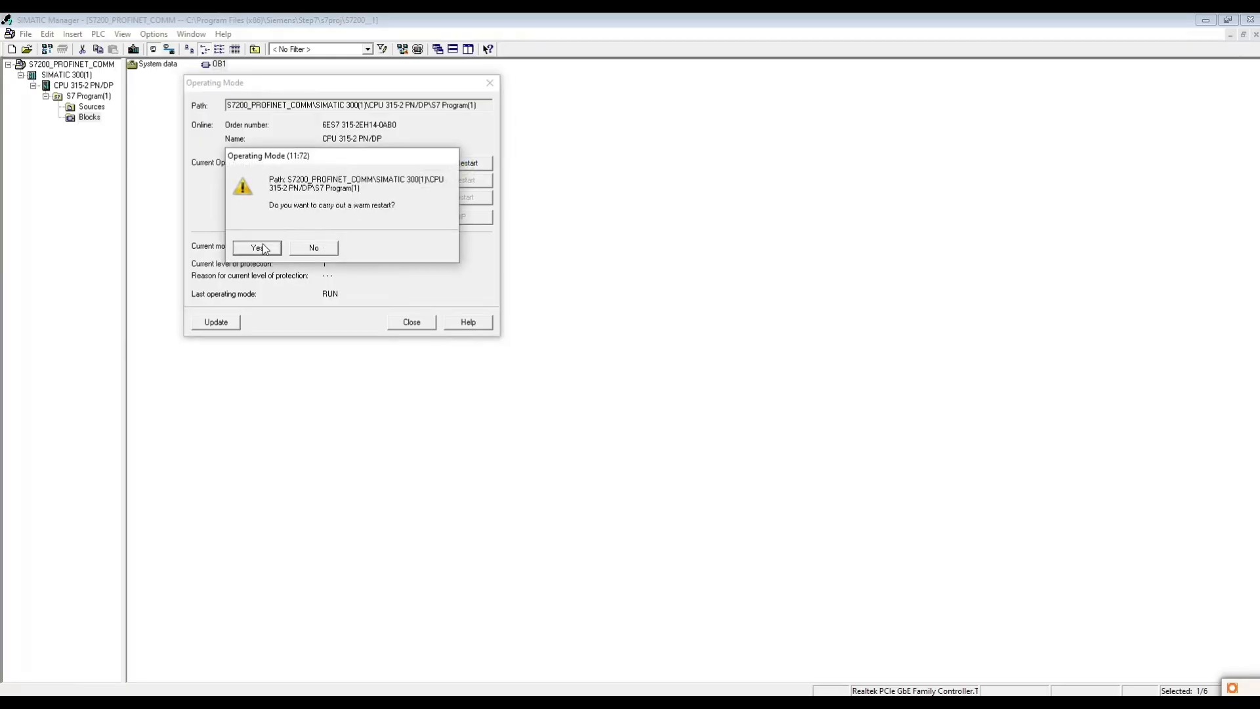
pyautogui.click(260, 248)
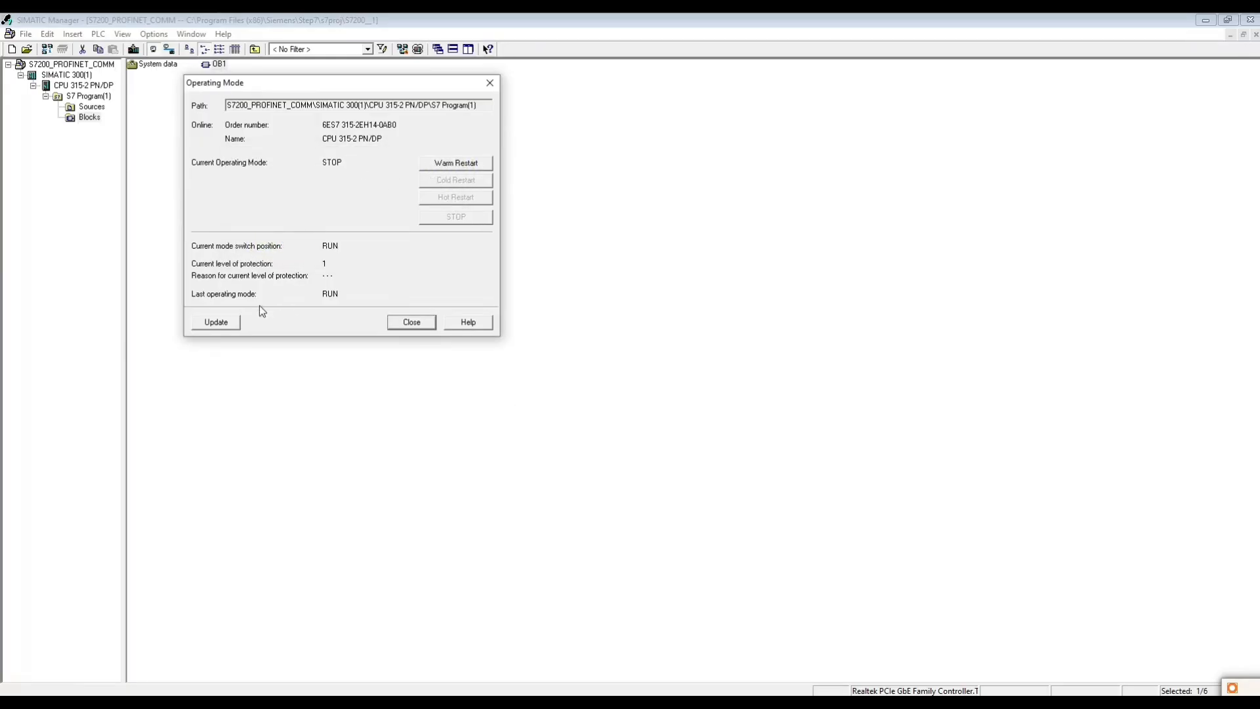
pyautogui.click(216, 322)
pyautogui.click(411, 321)
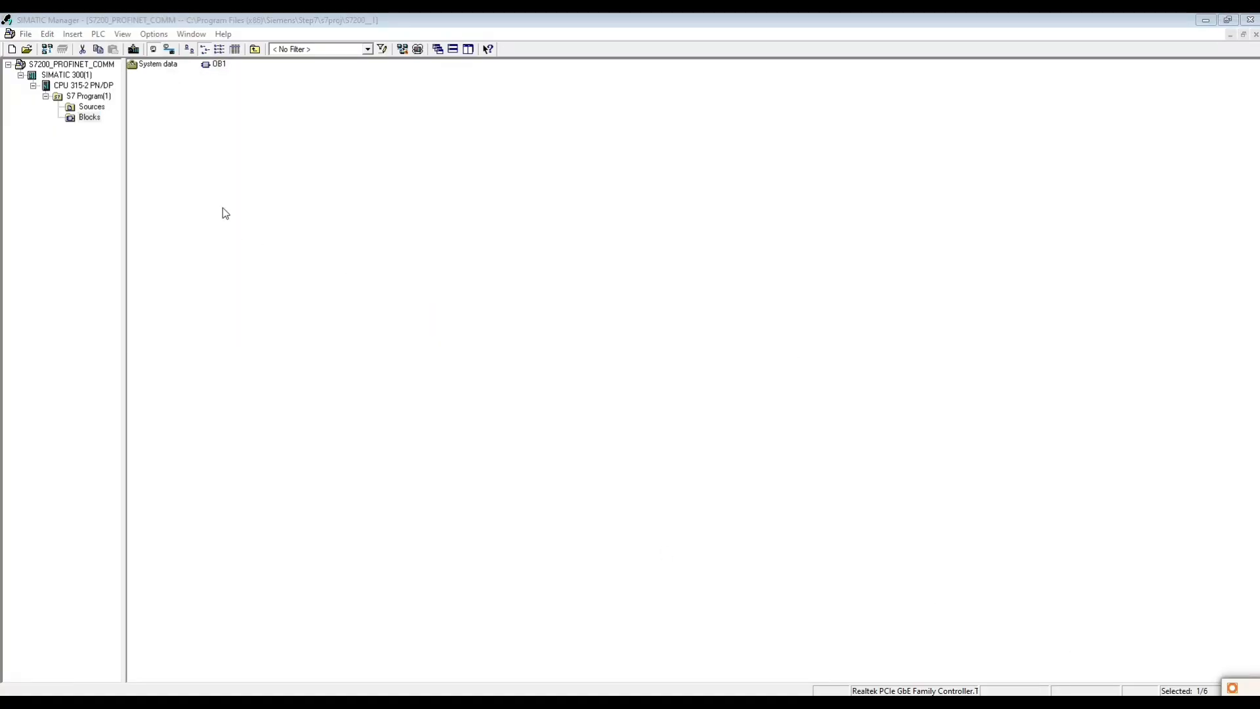
pyautogui.rightClick(69, 86)
pyautogui.moveTo(197, 177)
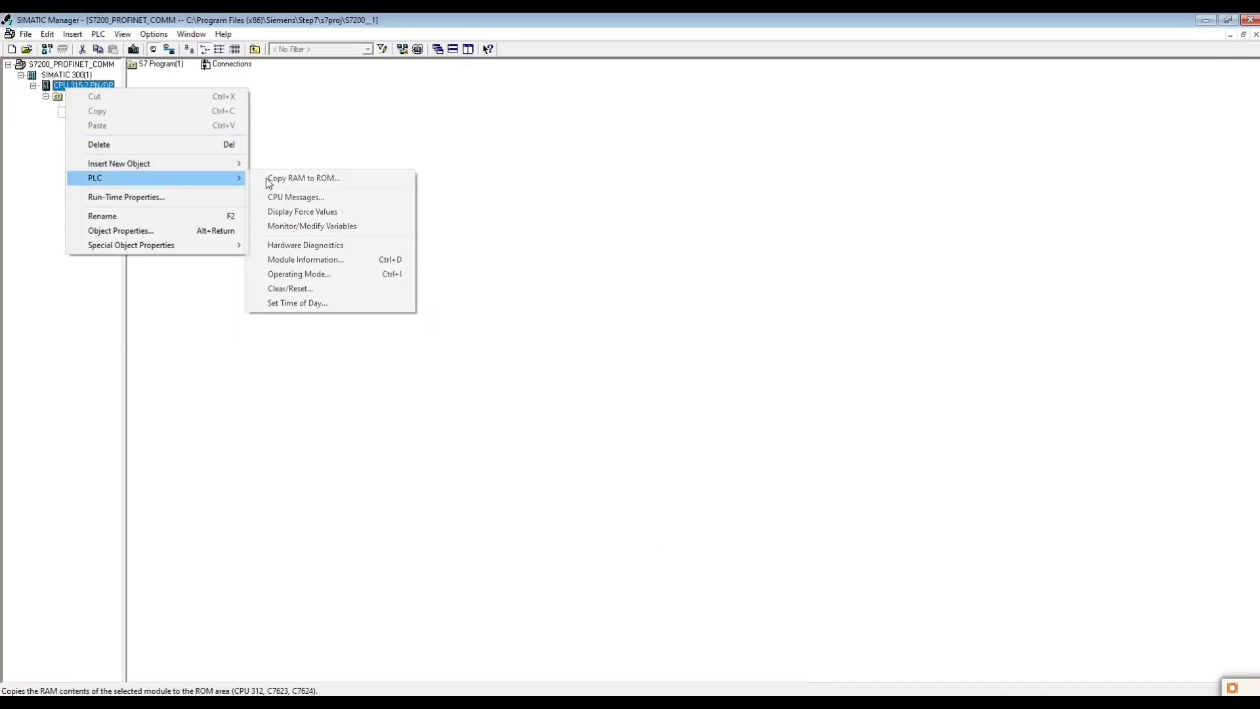
pyautogui.click(284, 101)
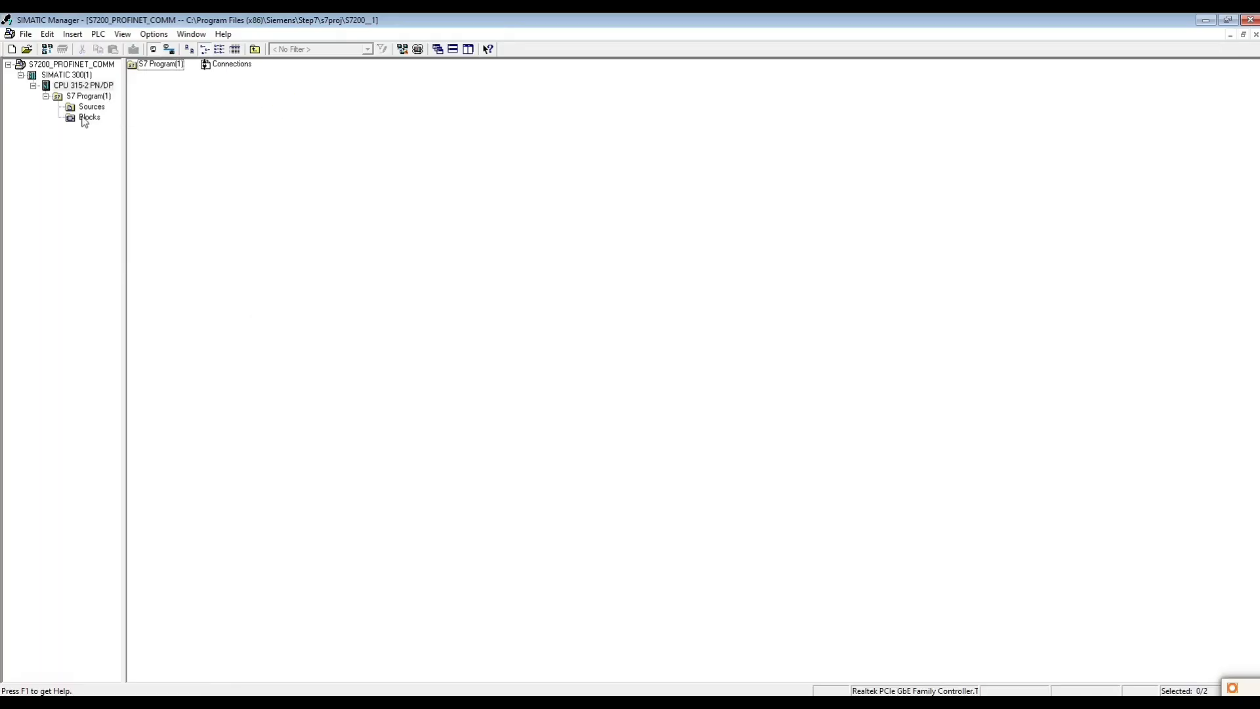
# - Download the Blocks folder with the system data once more, allowing the running module to be set to STOP
pyautogui.rightClick(84, 120)
pyautogui.moveTo(157, 214)
pyautogui.click(386, 207)
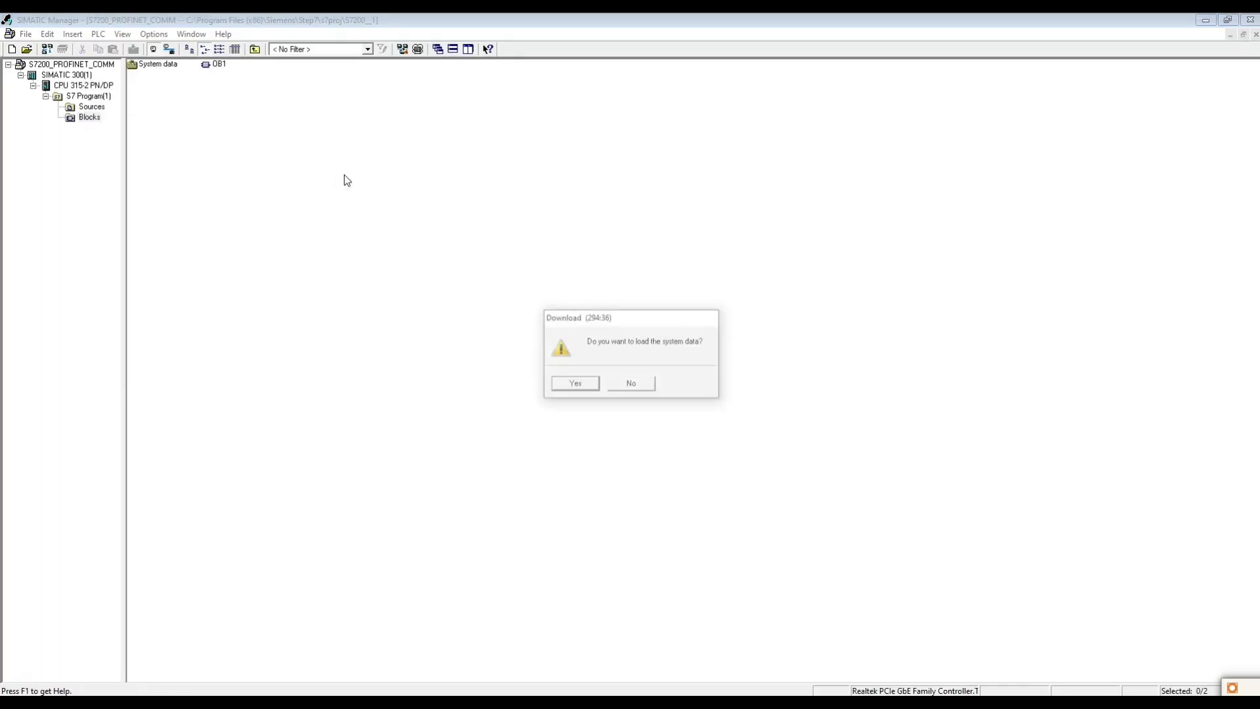
pyautogui.click(577, 383)
pyautogui.click(550, 402)
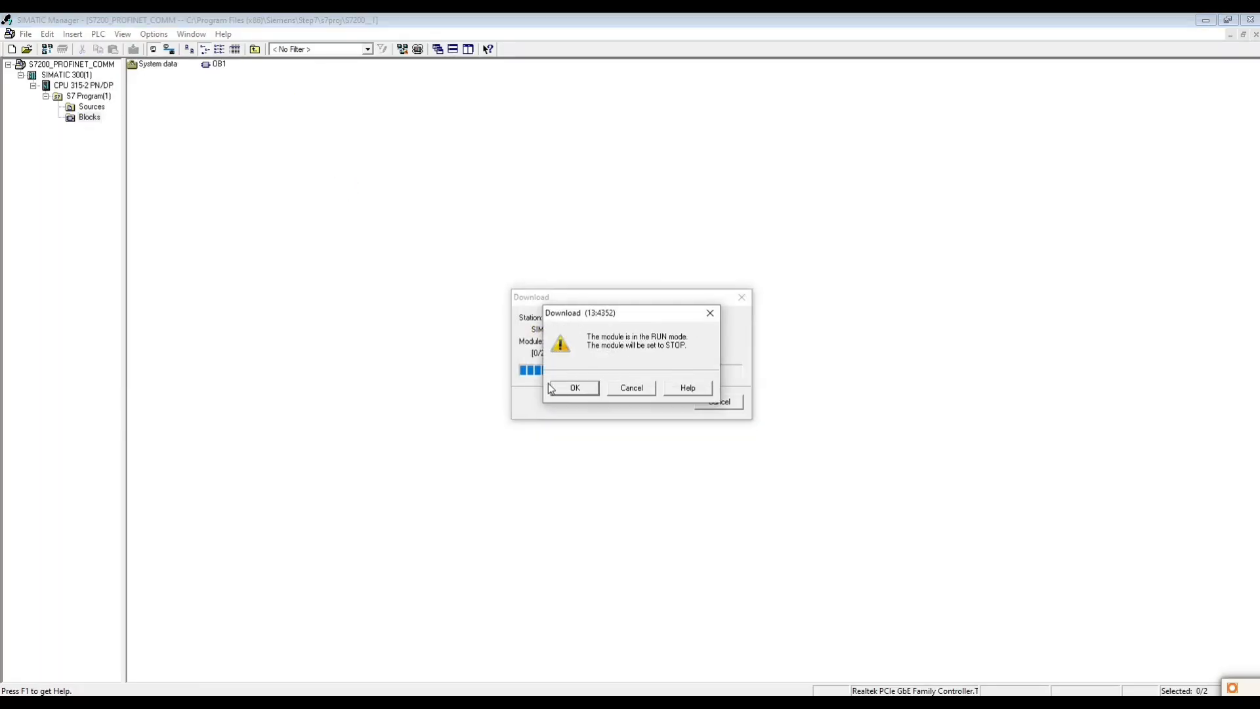
pyautogui.click(550, 388)
pyautogui.click(541, 393)
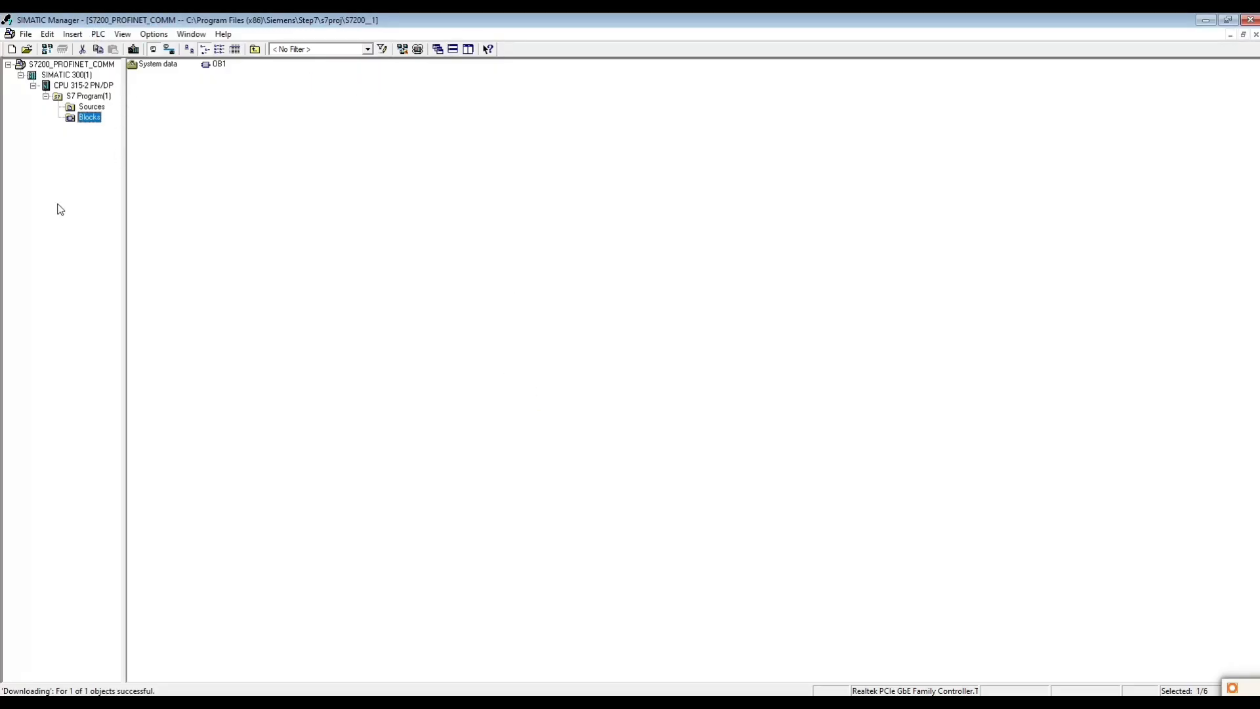
# - Open the hardware configuration of the SIMATIC 300(1) station and switch it to the online view
pyautogui.click(83, 85)
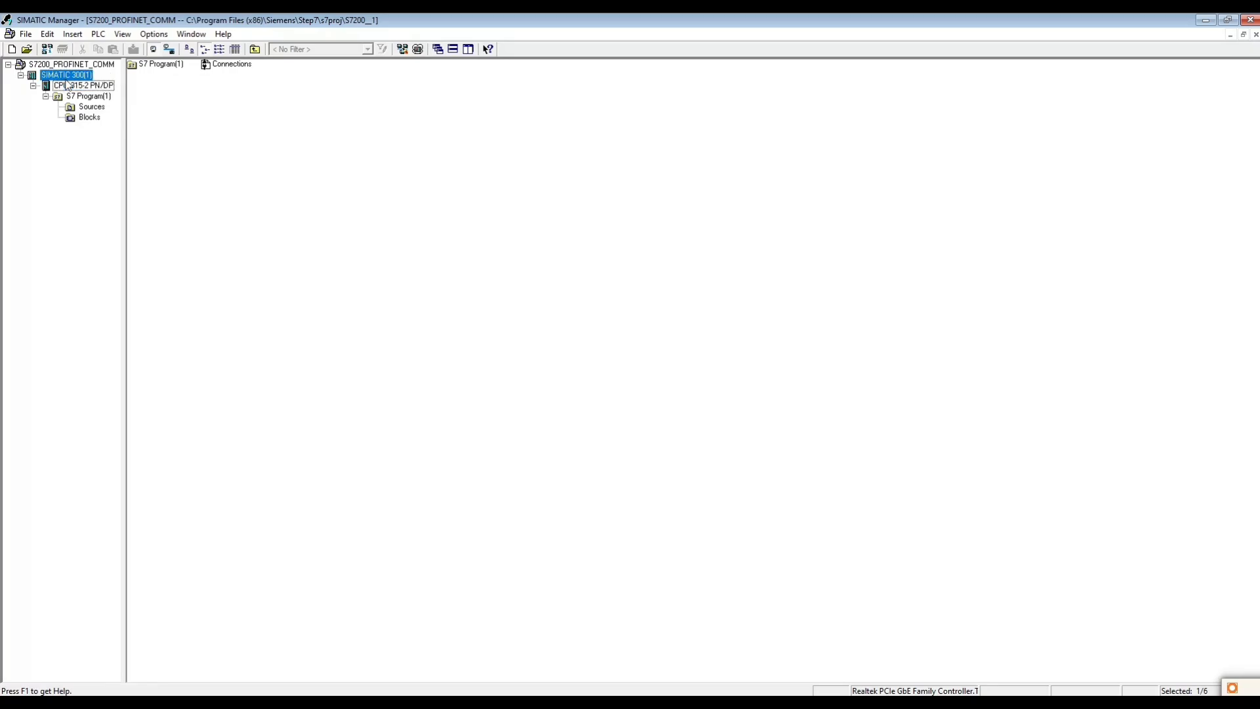
pyautogui.click(66, 74)
pyautogui.click(155, 65)
pyautogui.doubleClick(132, 64)
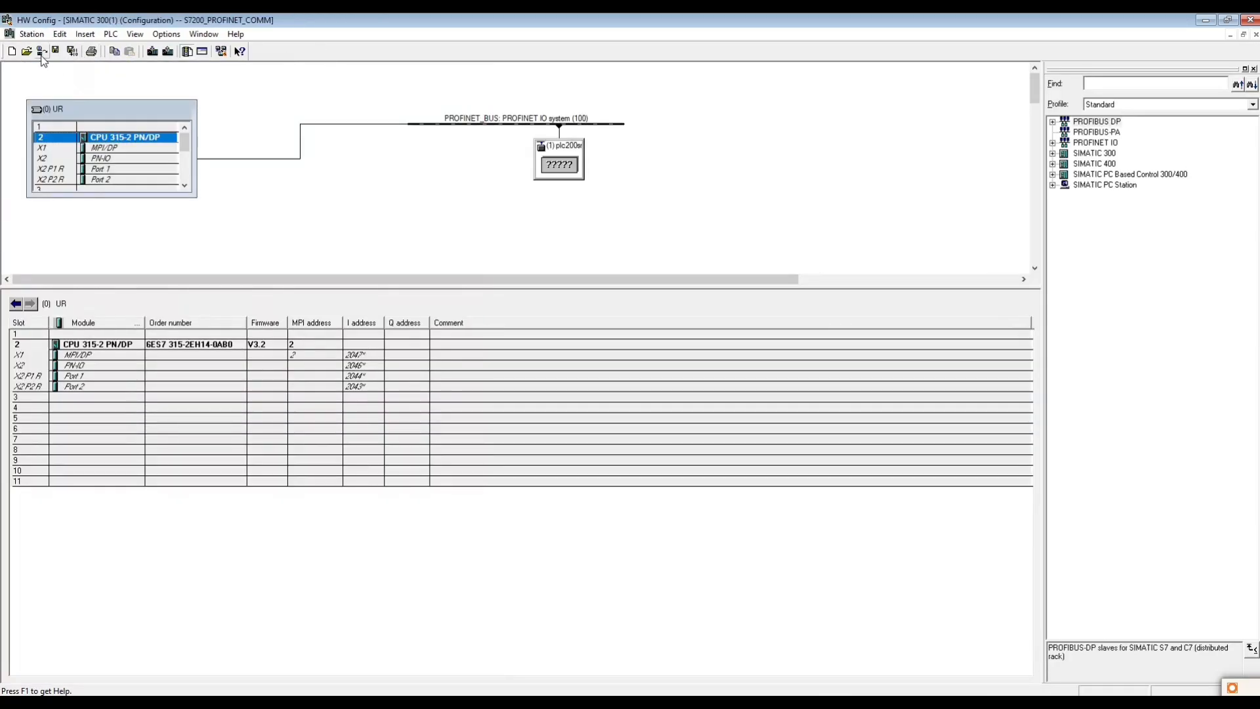
pyautogui.click(41, 52)
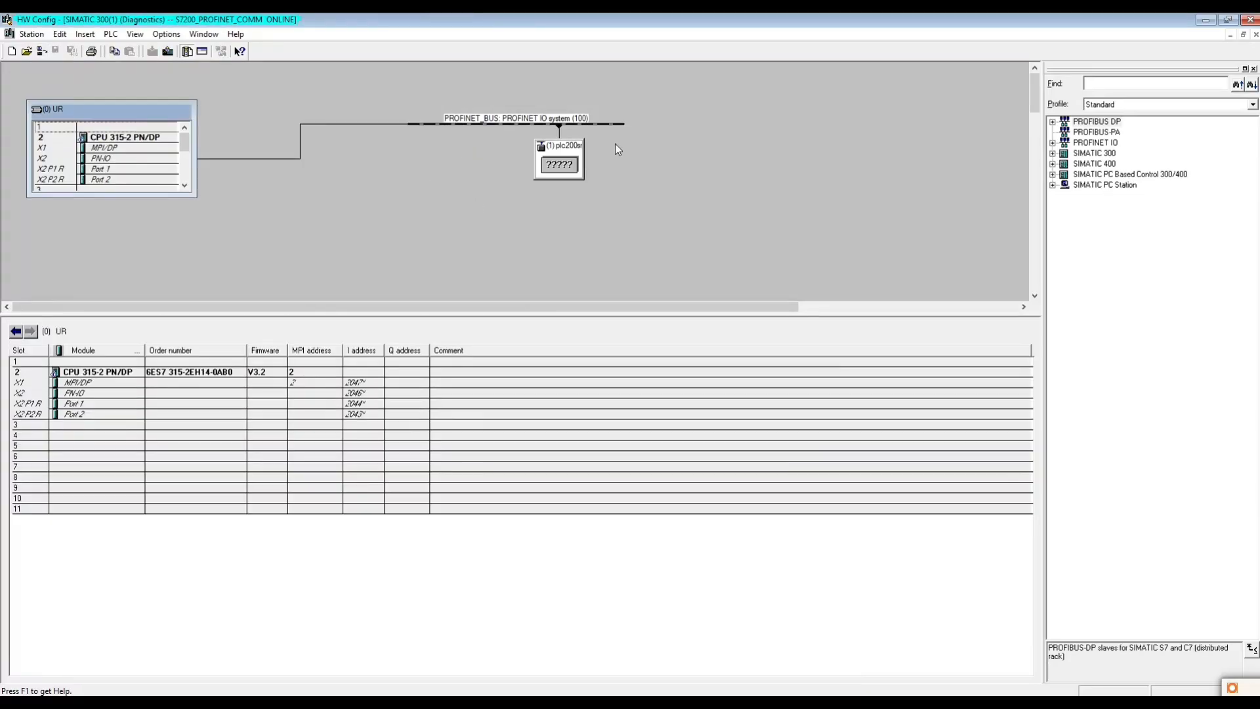
# - Check the module information and status of the plc200smart device, then close HW Config
pyautogui.moveTo(570, 160); pyautogui.dragTo(365, 179)
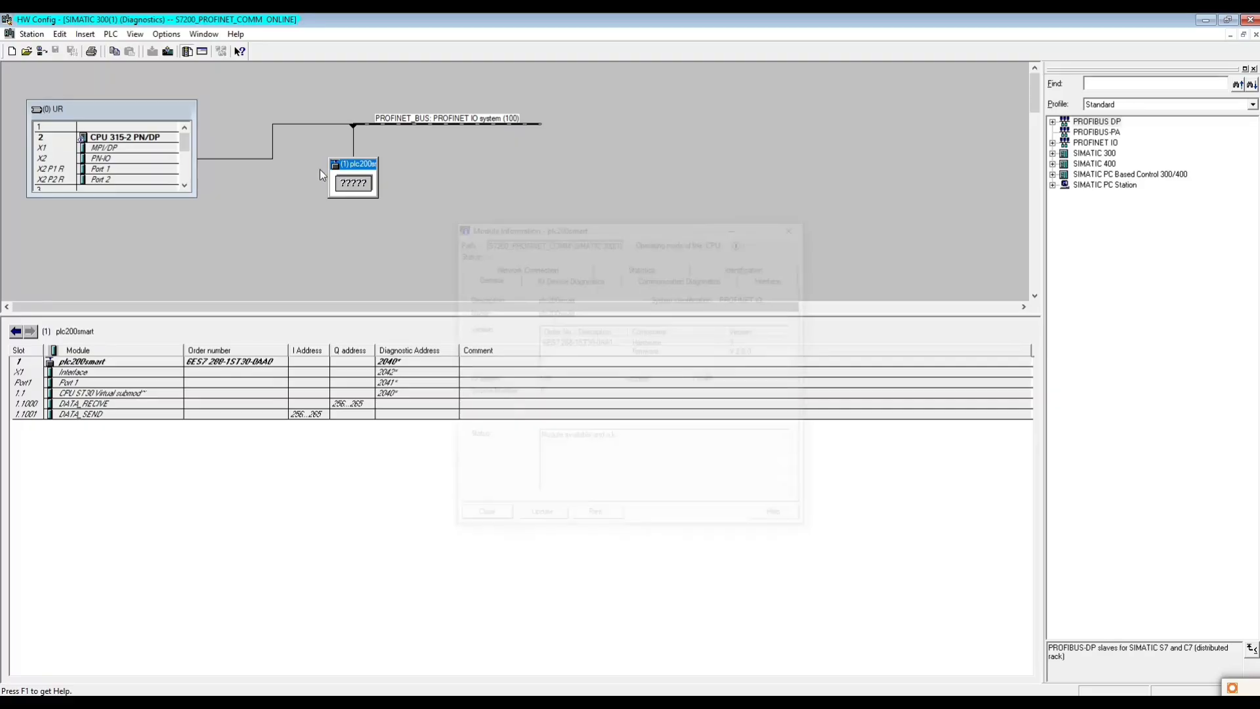
pyautogui.moveTo(544, 439); pyautogui.dragTo(629, 442)
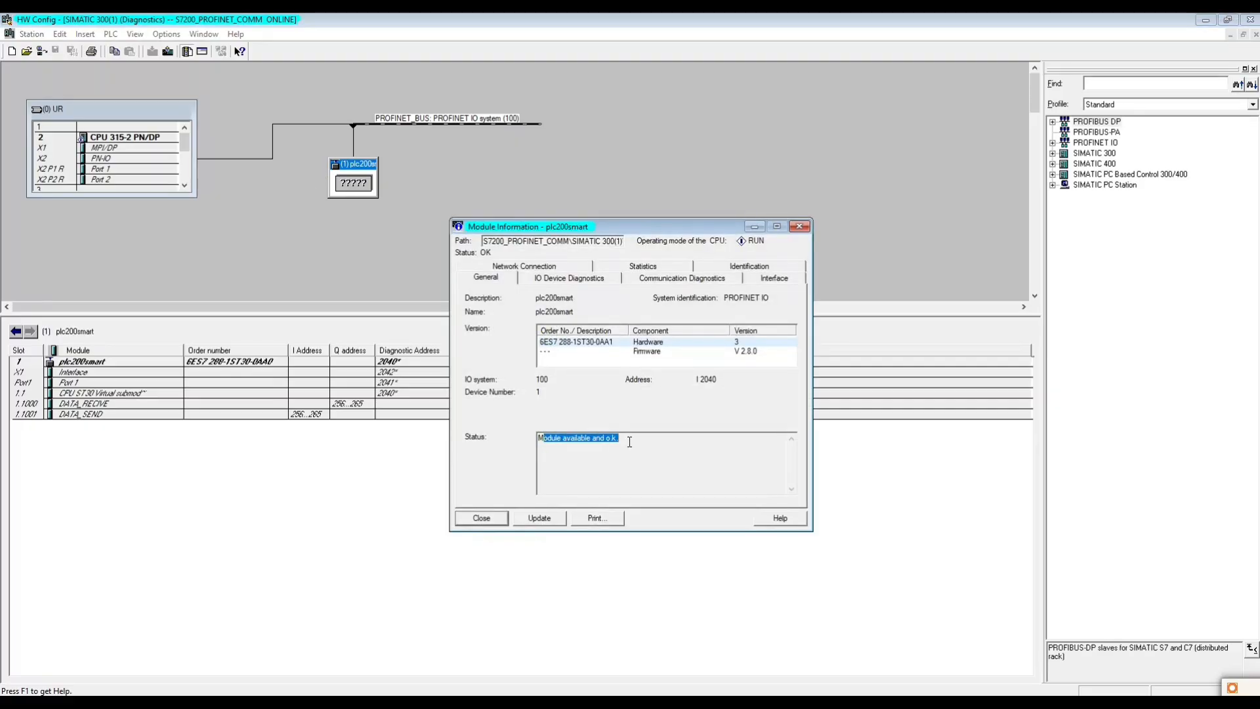
pyautogui.click(481, 518)
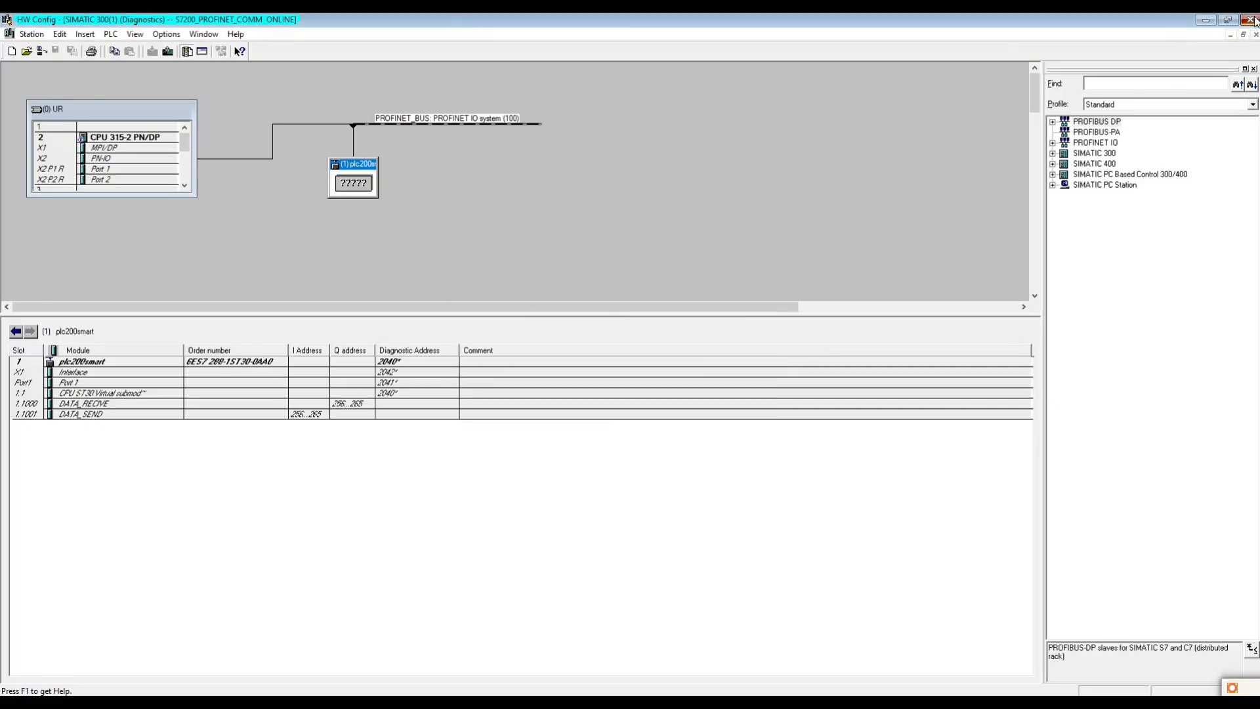
pyautogui.click(1250, 19)
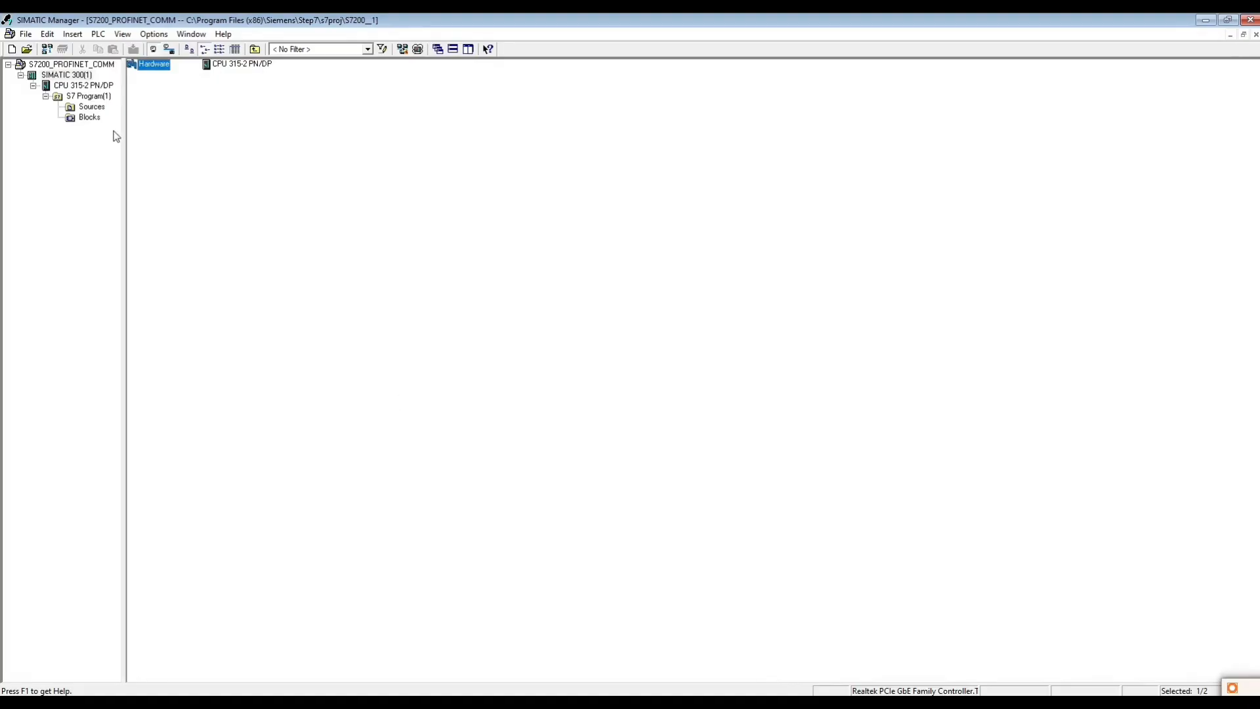
# - Open OB1 from the Blocks folder in the LAD/STL/FBD editor
pyautogui.click(89, 117)
pyautogui.rightClick(219, 64)
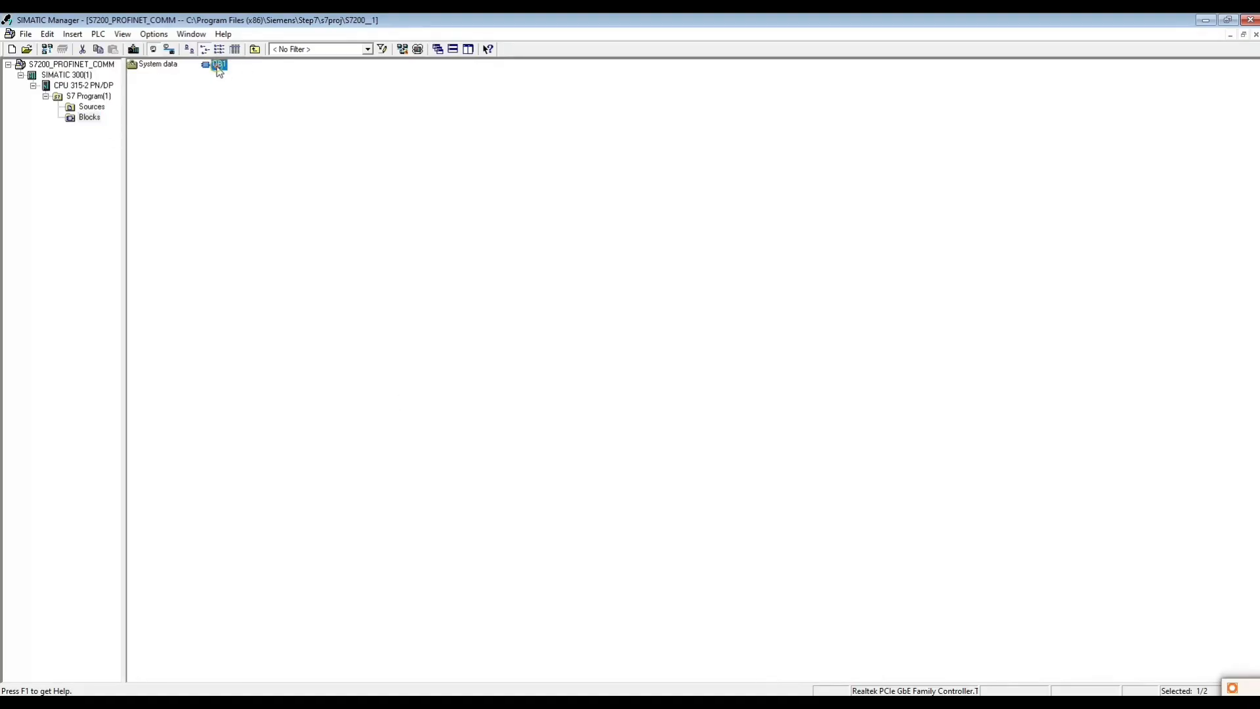
pyautogui.click(249, 74)
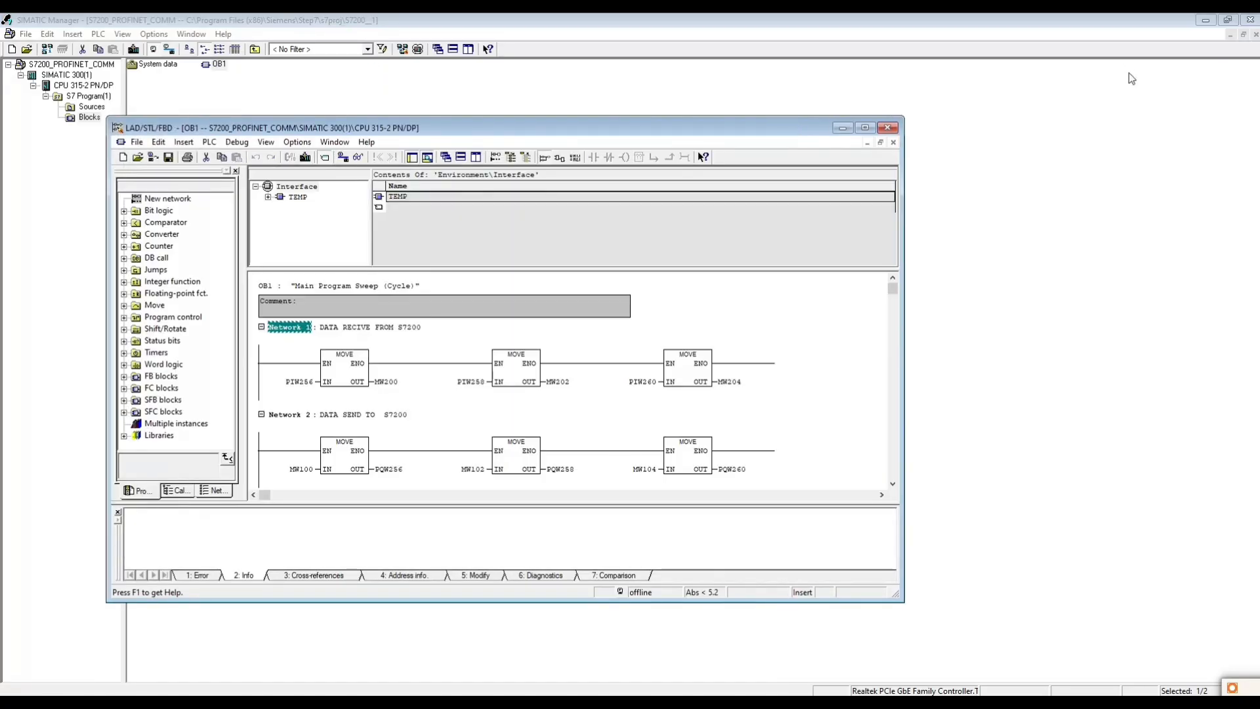
# - Switch to STEP 7-Micro/WIN SMART with the OB1 editor floating over it, and close the Output Window and Variable Table
pyautogui.click(1205, 19)
pyautogui.moveTo(390, 134); pyautogui.dragTo(998, 164)
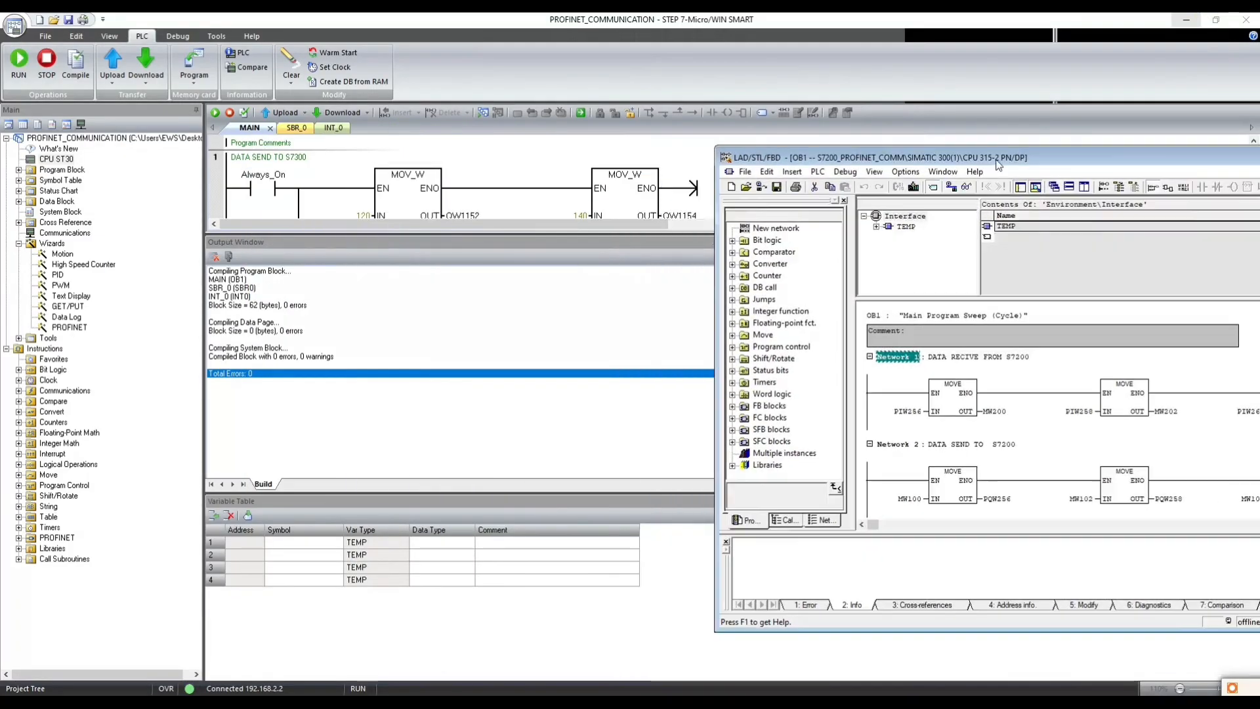
pyautogui.moveTo(873, 161); pyautogui.dragTo(577, 345)
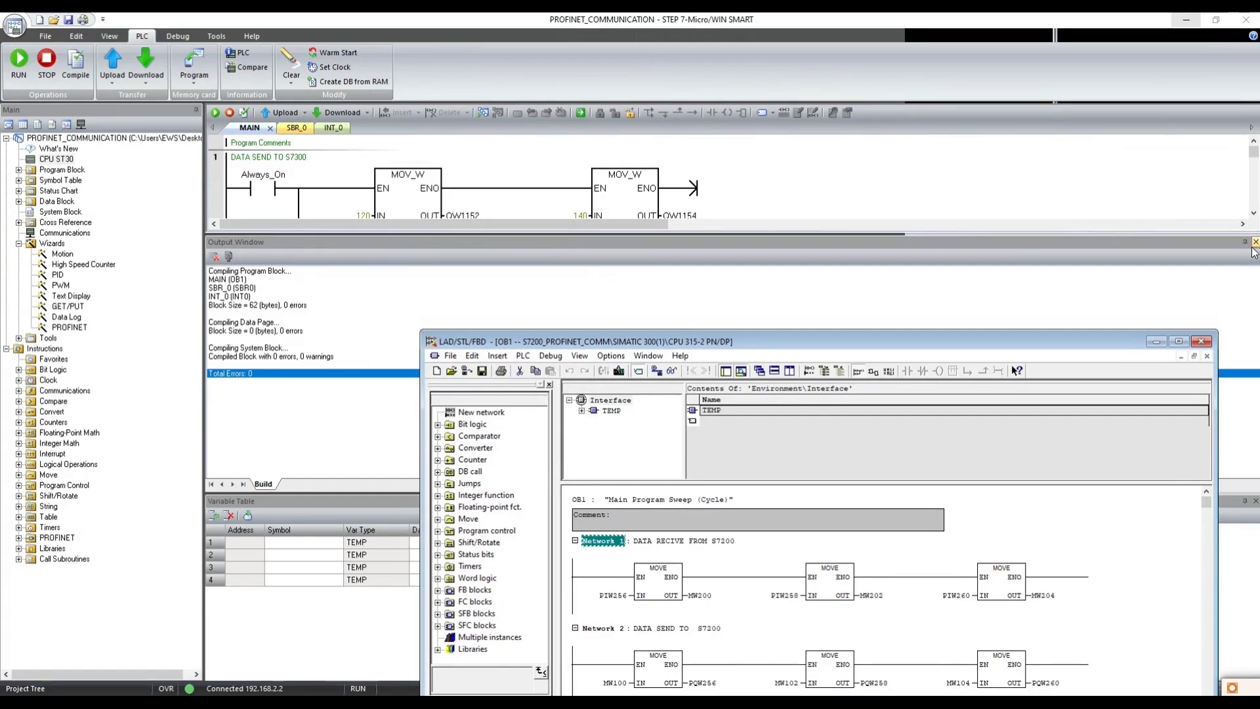
pyautogui.click(1255, 242)
pyautogui.click(1255, 501)
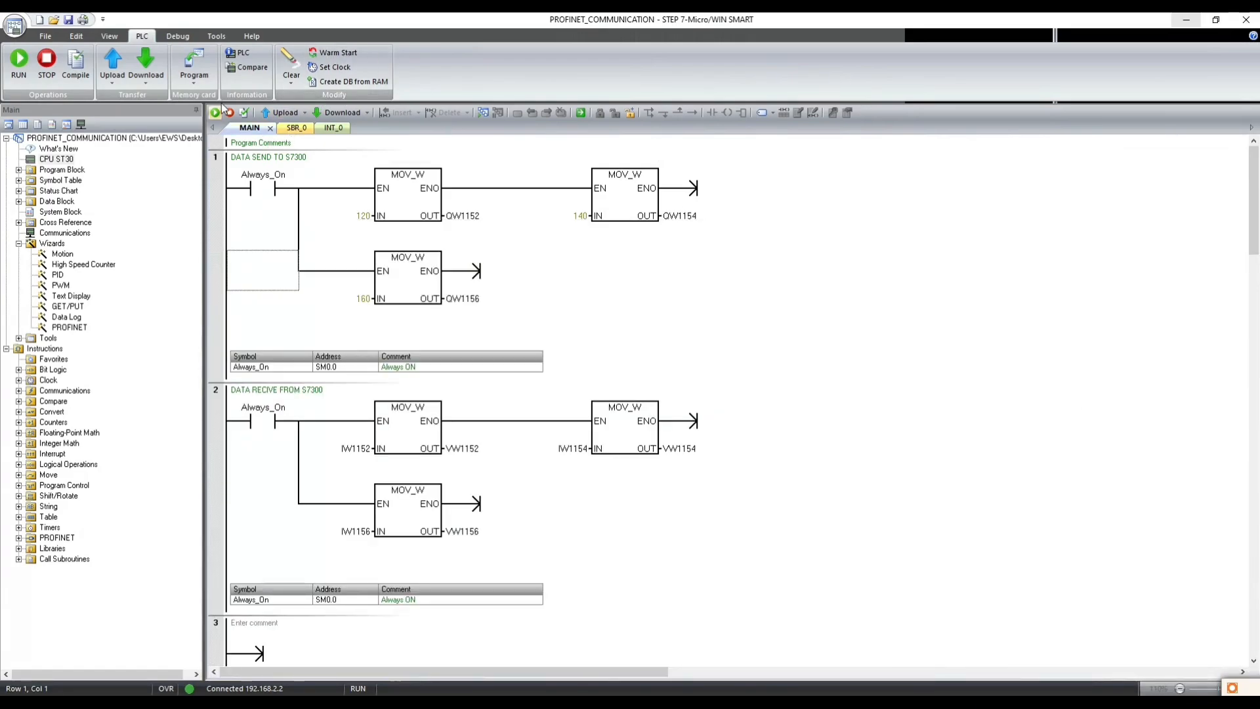
# - Start program status on the S7-200 SMART MAIN program, comparing the project with the PLC to resolve the timestamp mismatch
pyautogui.click(481, 114)
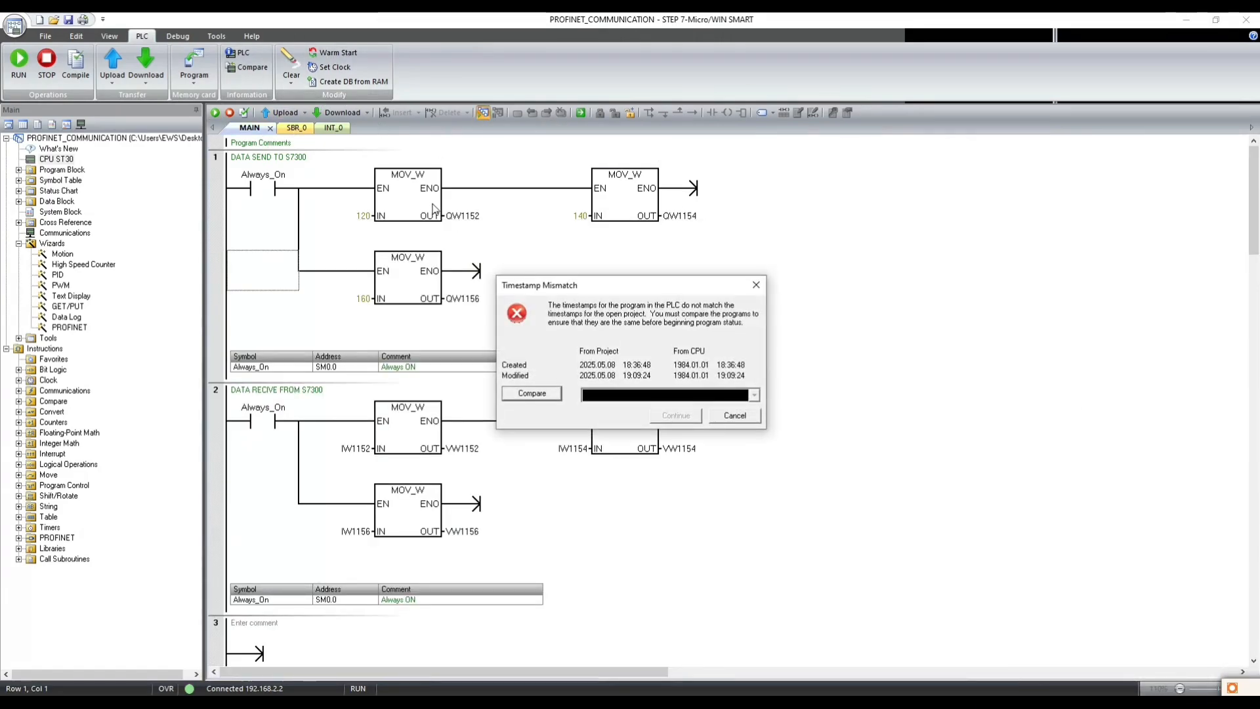
pyautogui.click(530, 394)
pyautogui.click(675, 416)
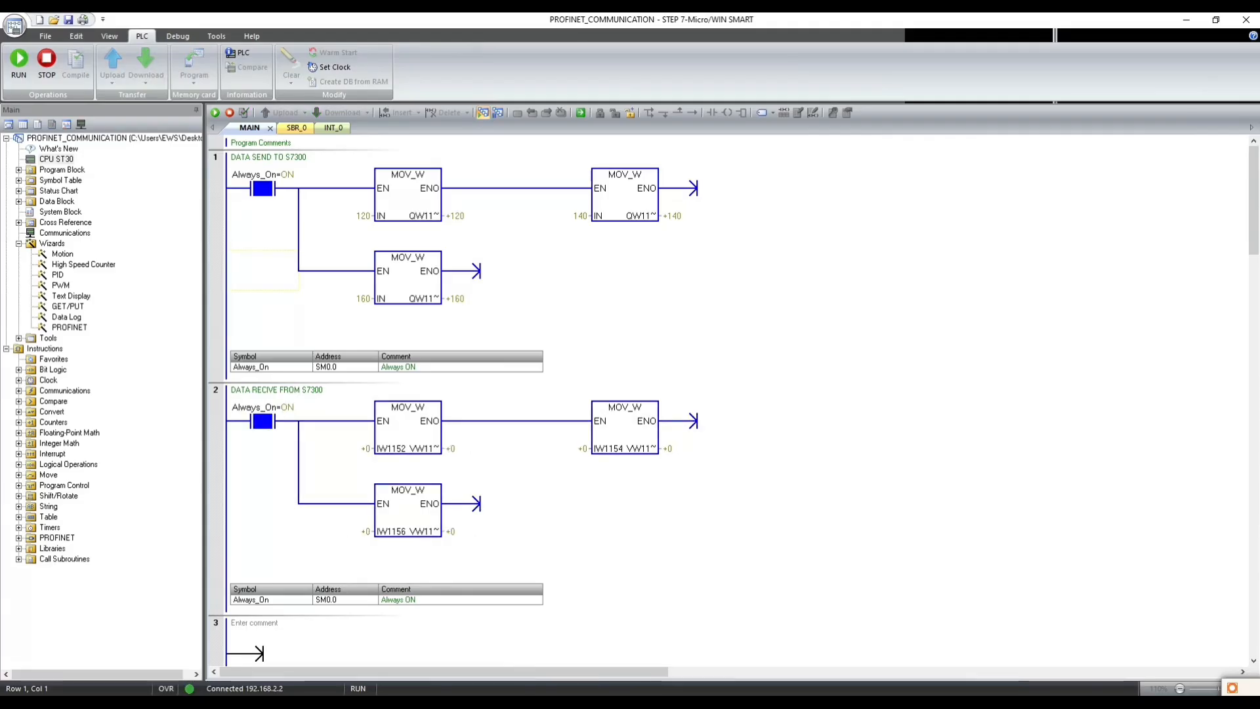
# - Place the OB1 editor beside the S7-200 program and monitor OB1 online with its values shown in decimal
pyautogui.hotkey('alt', 'Tab')
pyautogui.moveTo(642, 341); pyautogui.dragTo(843, 152)
pyautogui.click(752, 195)
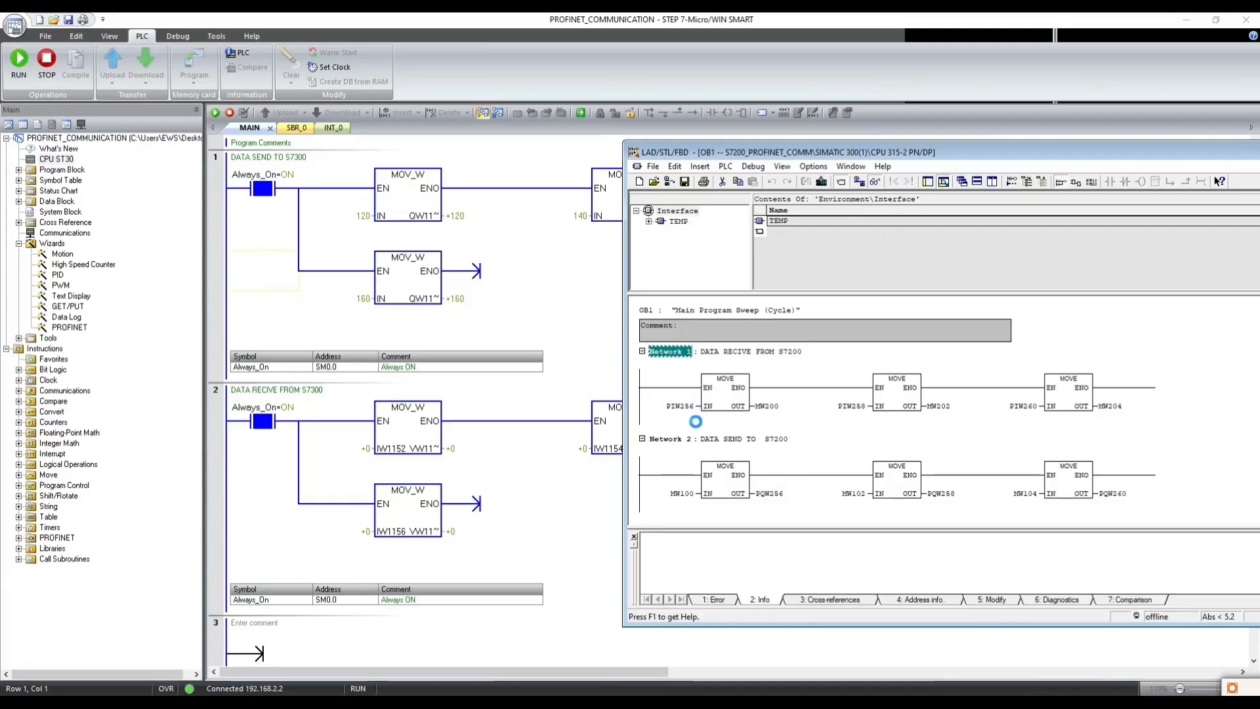
pyautogui.rightClick(690, 408)
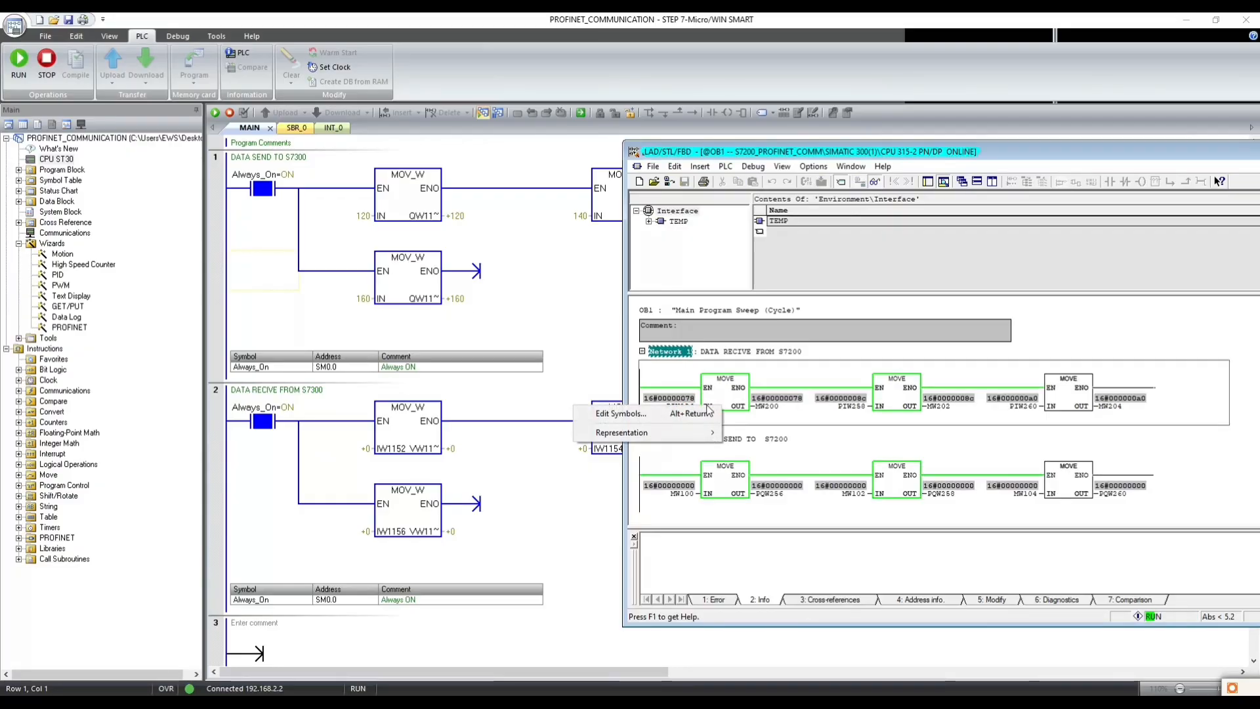
pyautogui.moveTo(623, 432)
pyautogui.click(768, 447)
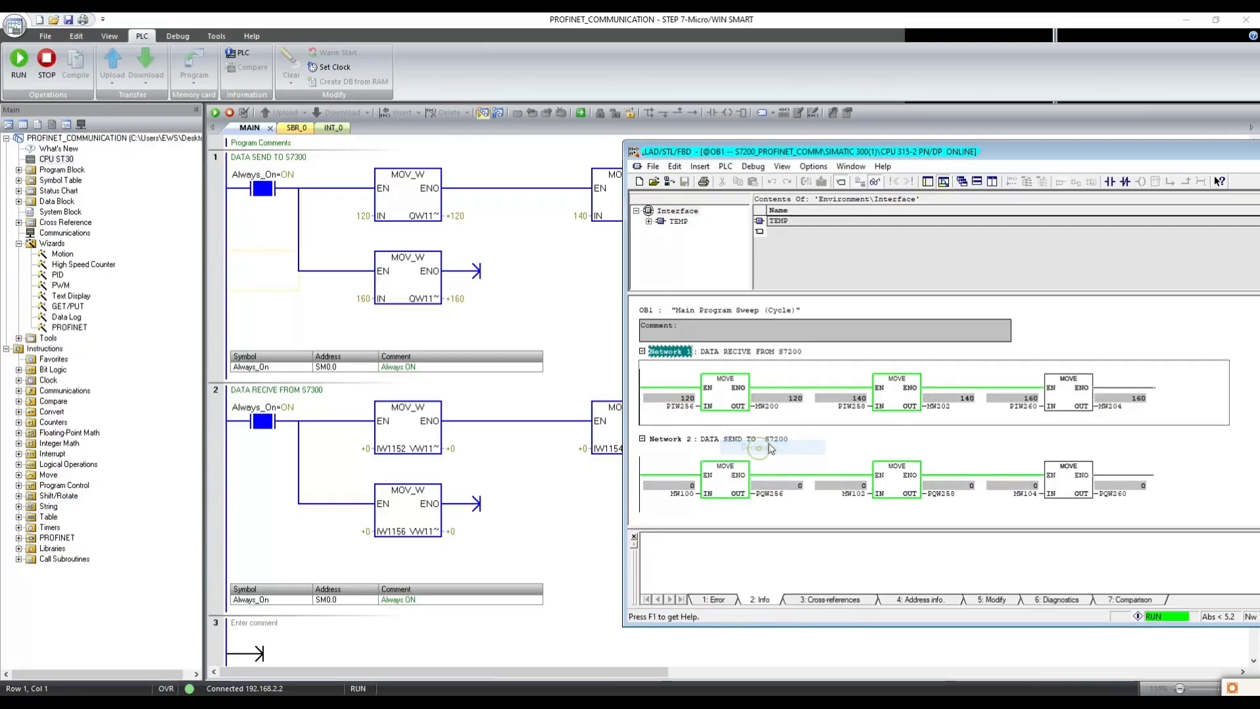
# - Modify the monitored value of MW100 in OB1 Network 2 to 1050
pyautogui.rightClick(683, 502)
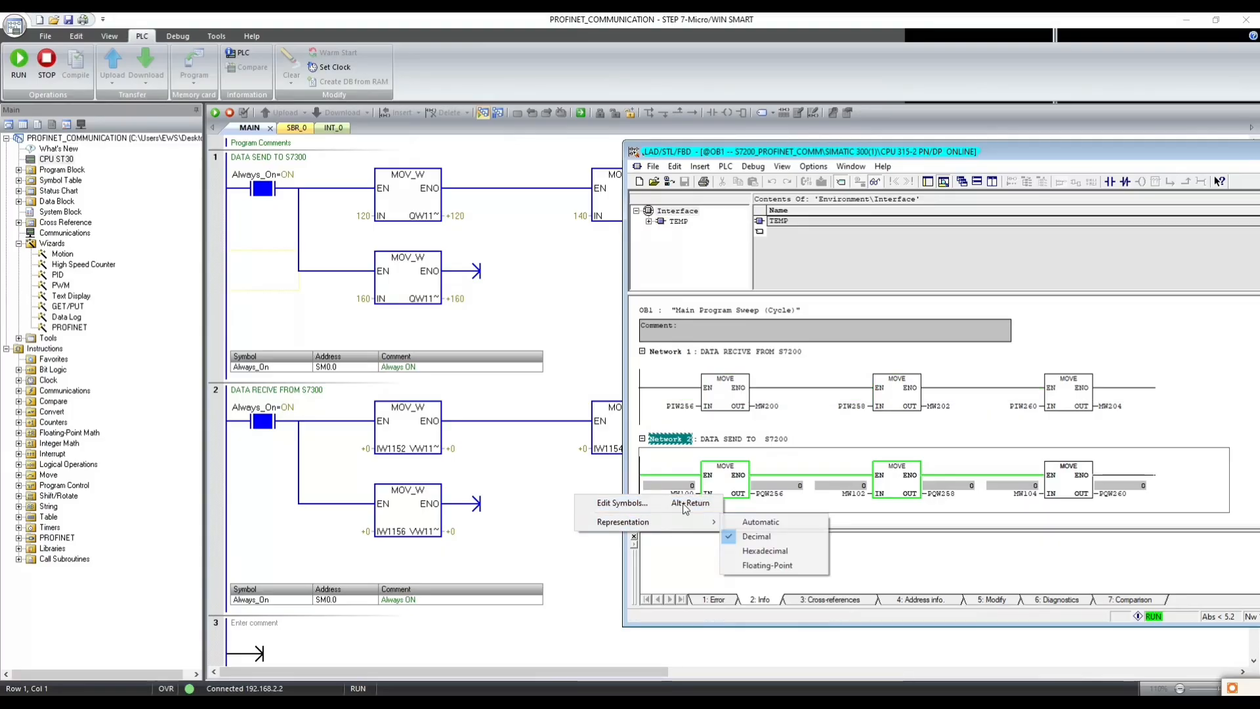
pyautogui.rightClick(684, 486)
pyautogui.rightClick(684, 485)
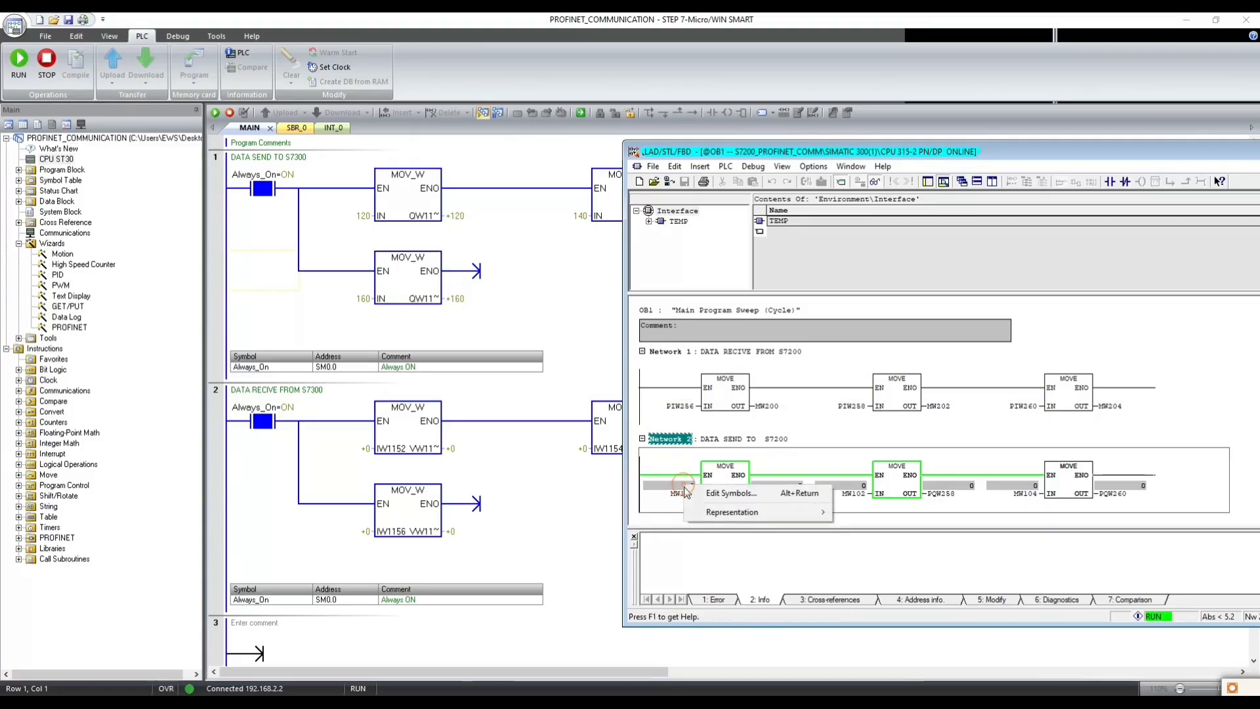
pyautogui.click(685, 493)
pyautogui.click(687, 494)
pyautogui.rightClick(687, 499)
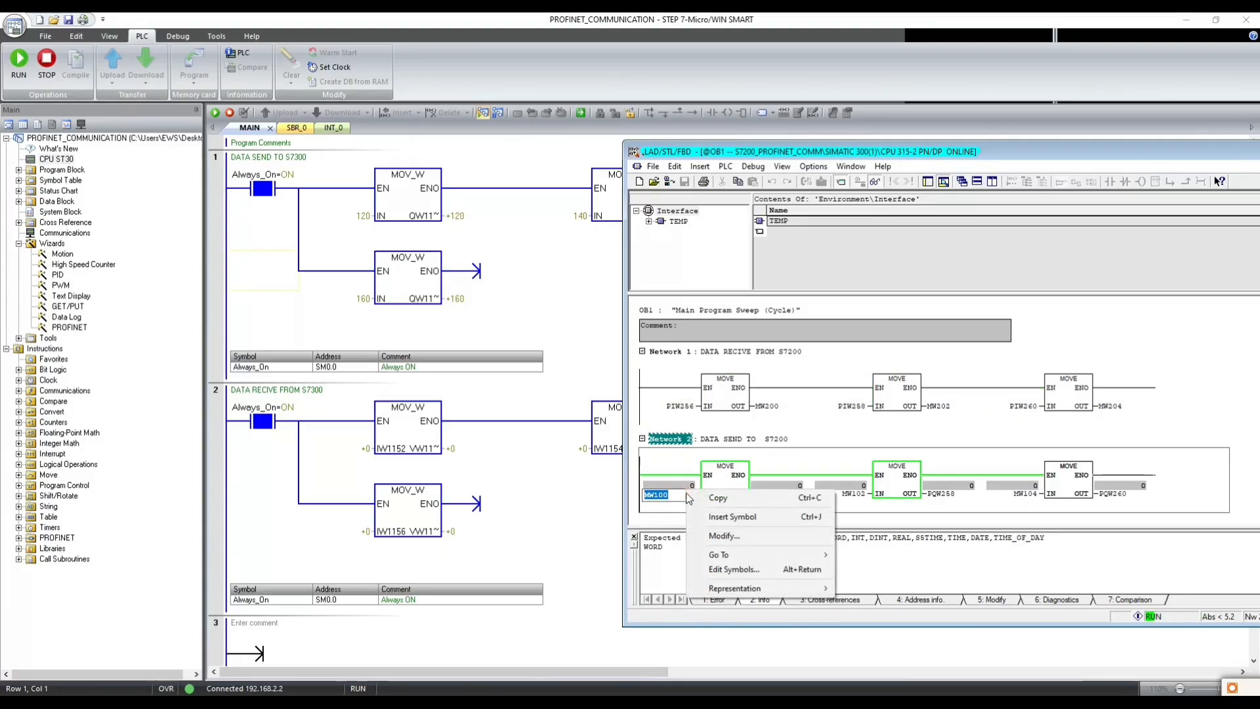
pyautogui.click(723, 535)
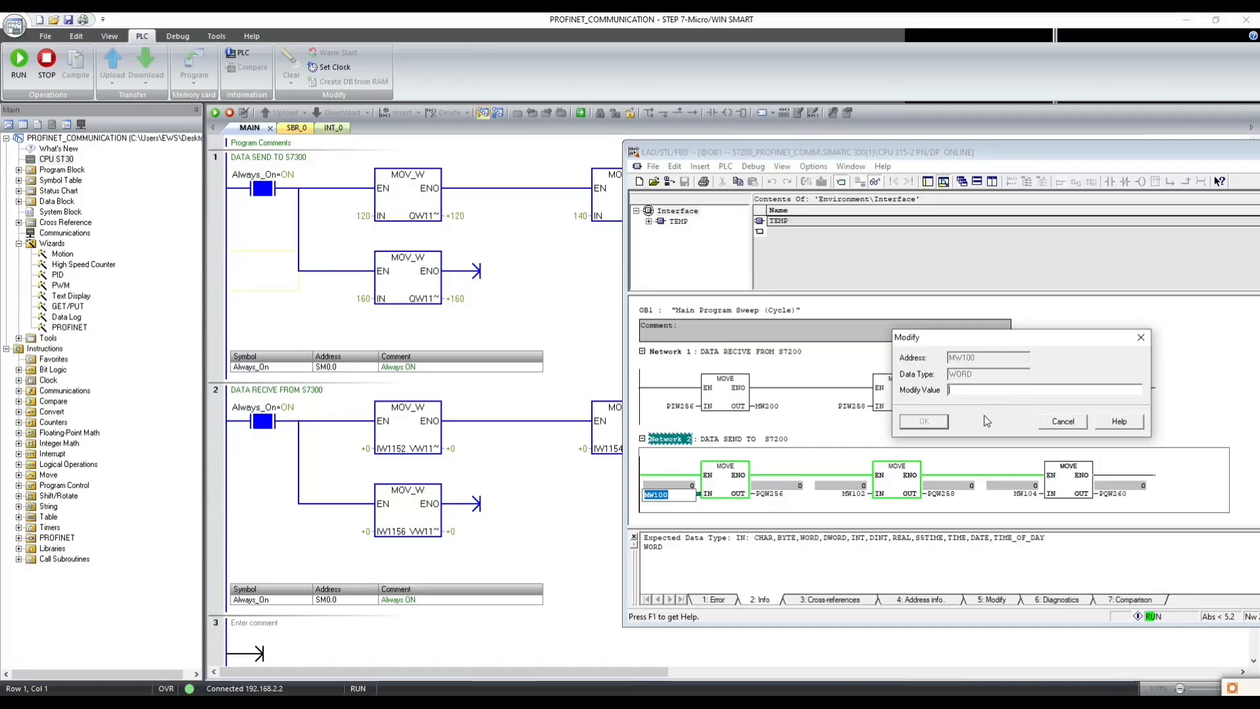
pyautogui.write('10')
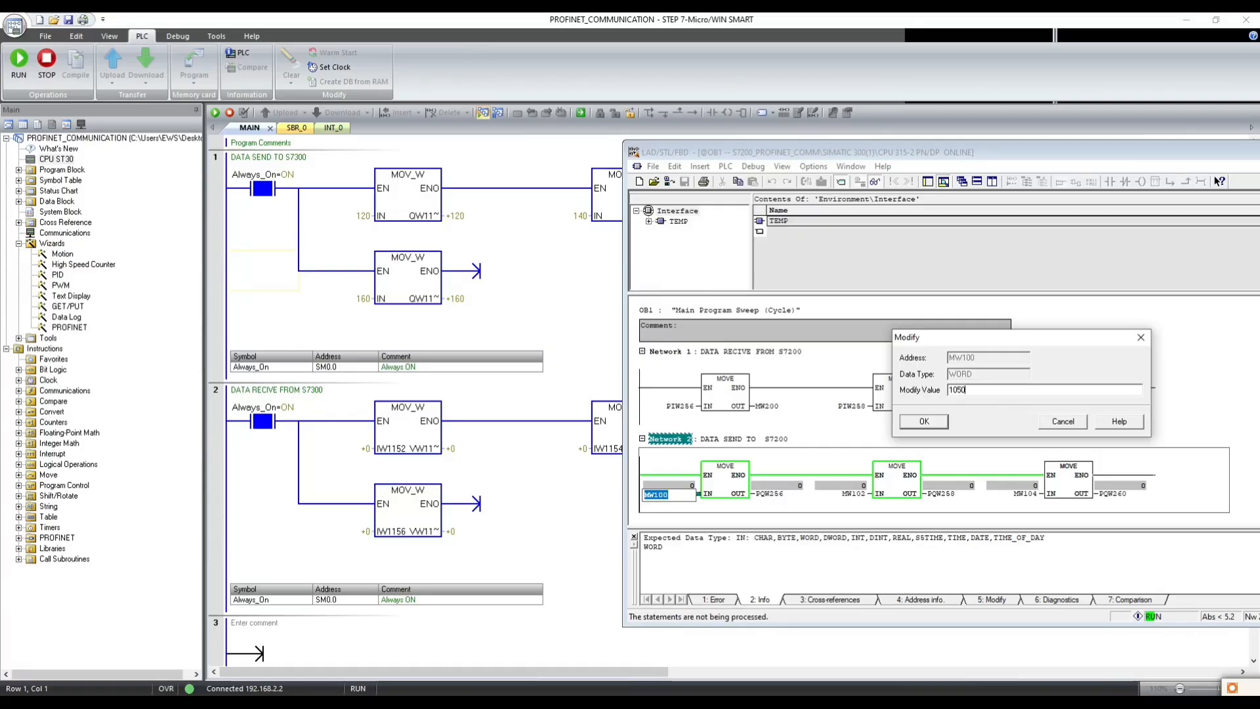
pyautogui.write('50')
pyautogui.press('Return')
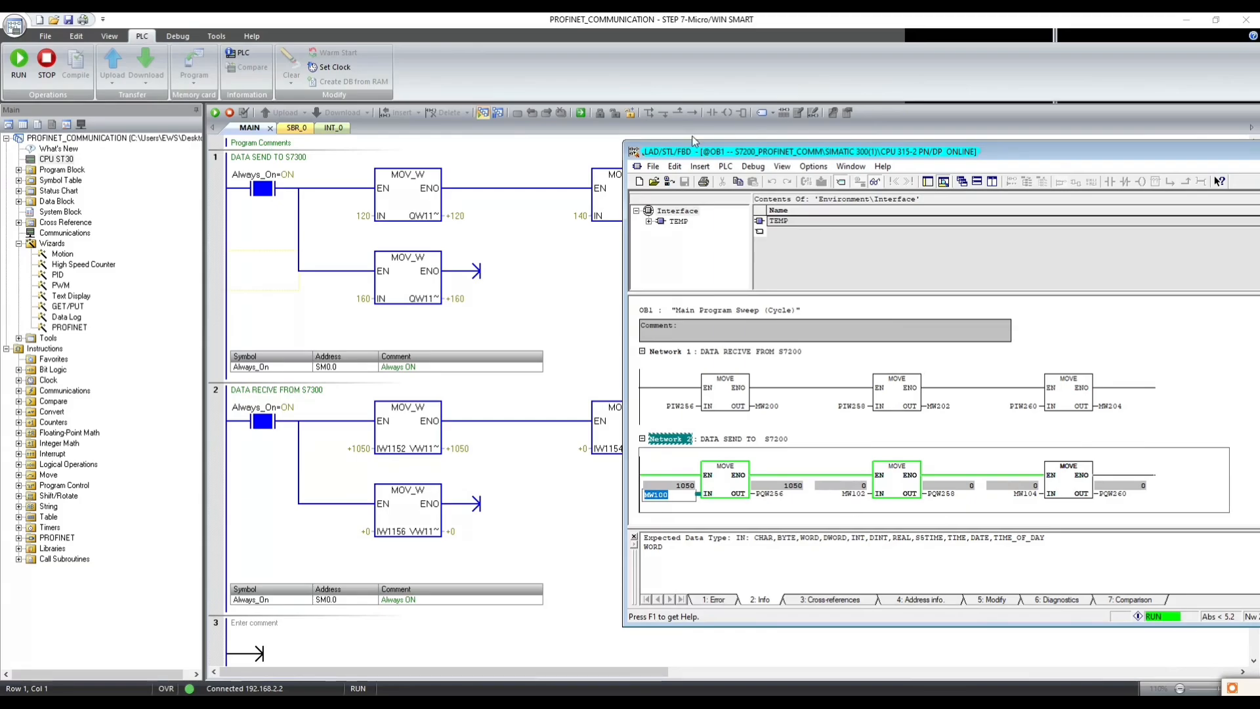
# - Shift the OB1 editor clear of the S7-200 receive network and modify MW102 in OB1 Network 2 to 5556
pyautogui.moveTo(693, 141); pyautogui.dragTo(771, 146)
pyautogui.rightClick(935, 499)
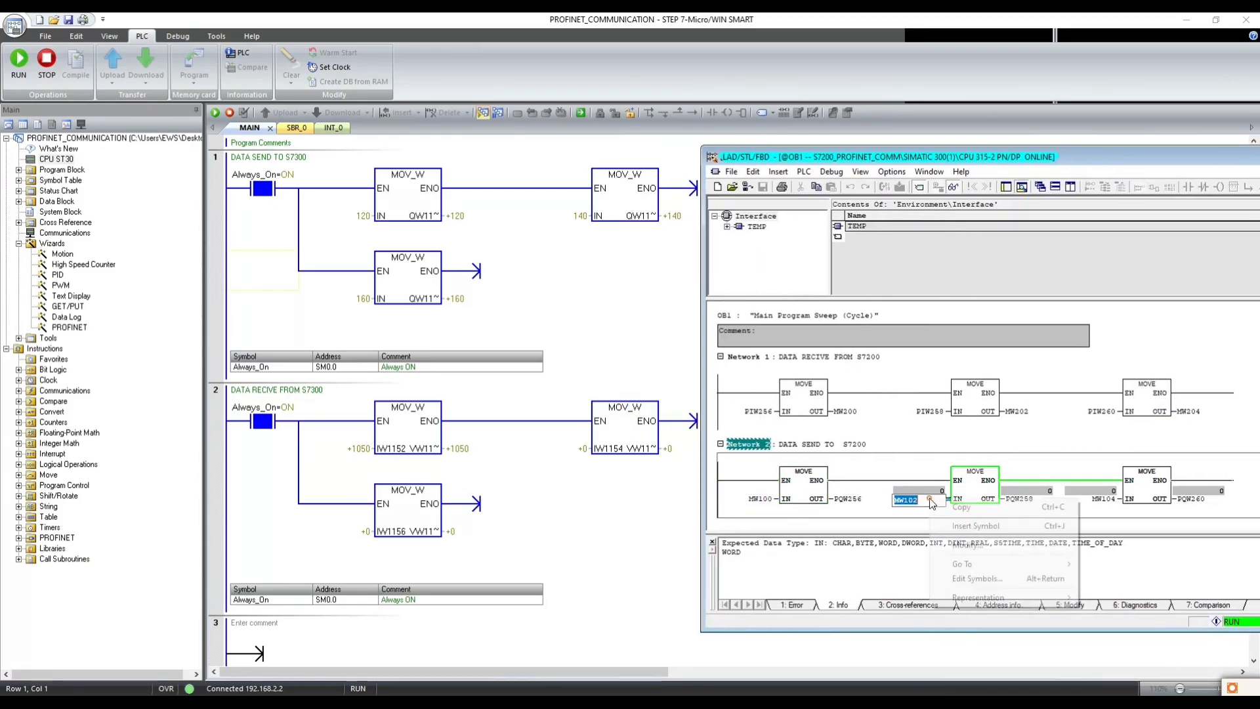
pyautogui.click(961, 546)
pyautogui.write('5')
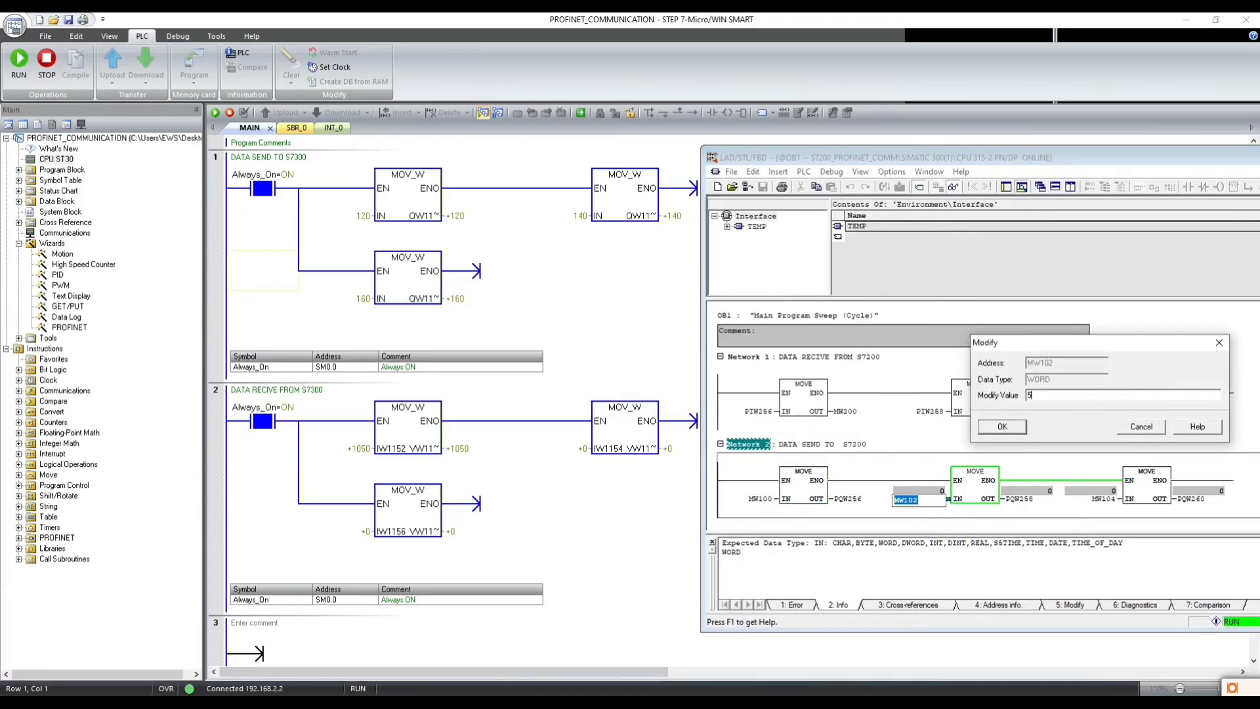
pyautogui.write('556')
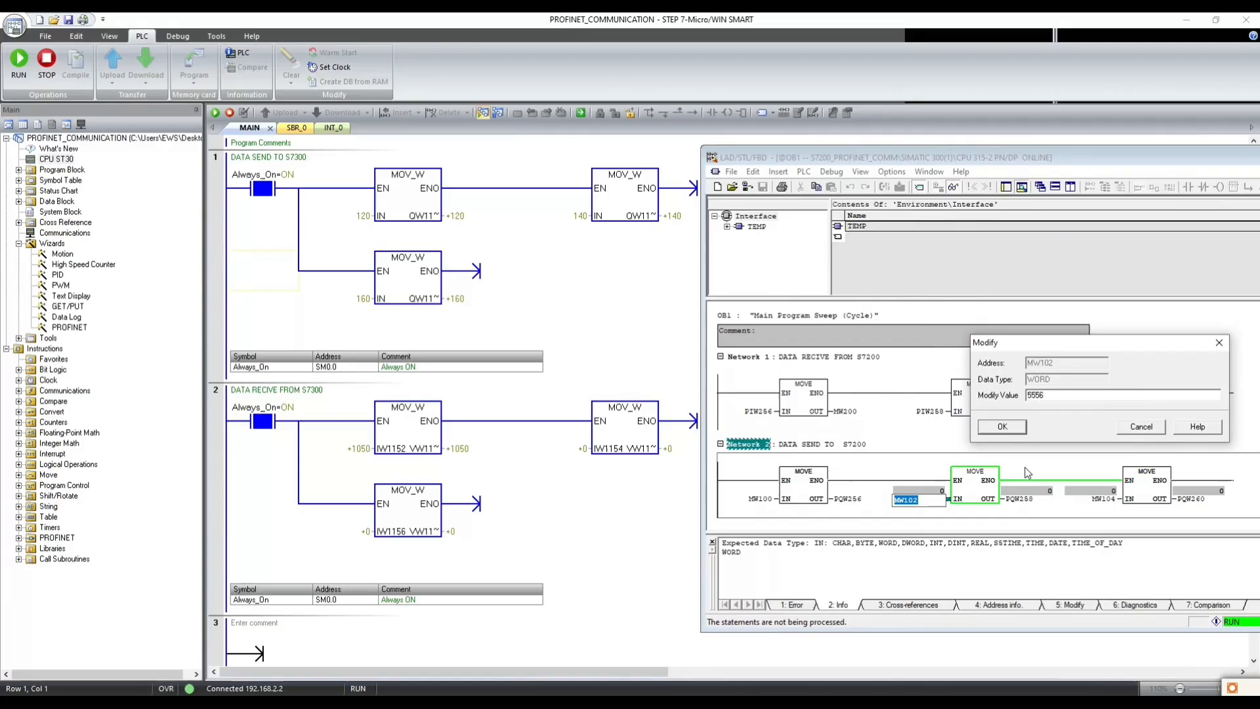
pyautogui.click(1004, 428)
# - Modify the monitored value of MW104 in OB1 Network 2 to 7869
pyautogui.rightClick(1104, 501)
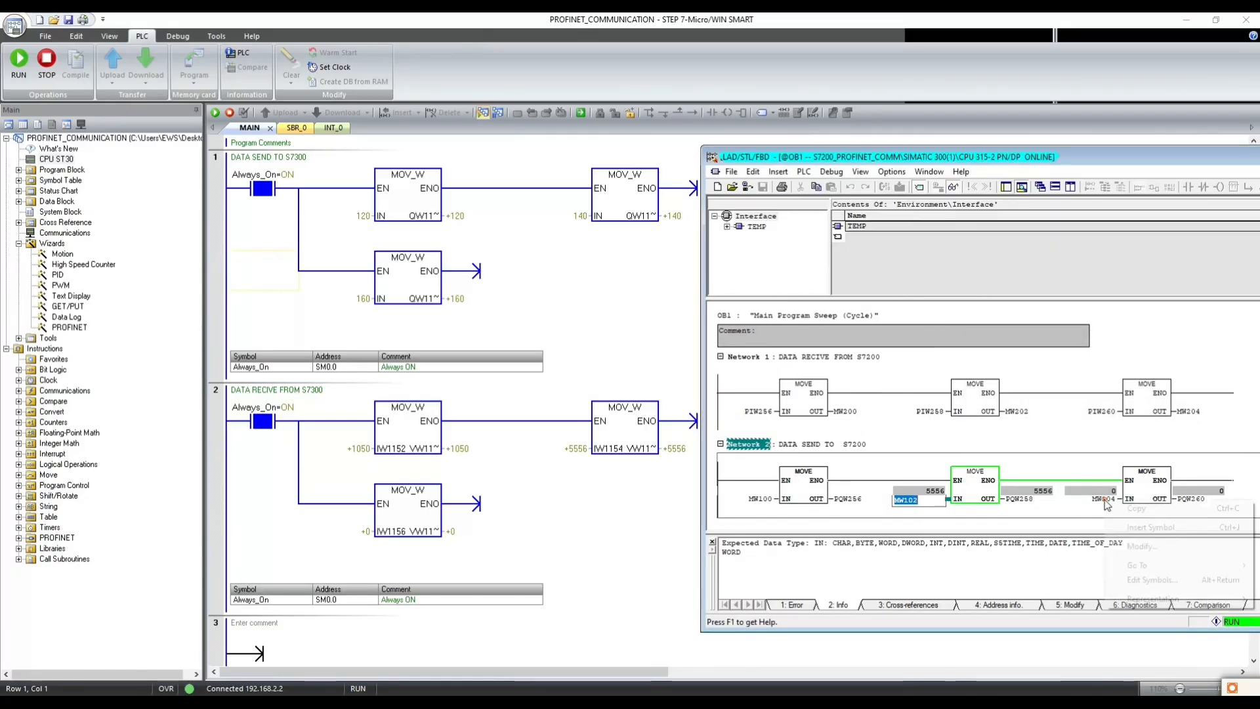
pyautogui.click(1101, 499)
pyautogui.rightClick(1101, 499)
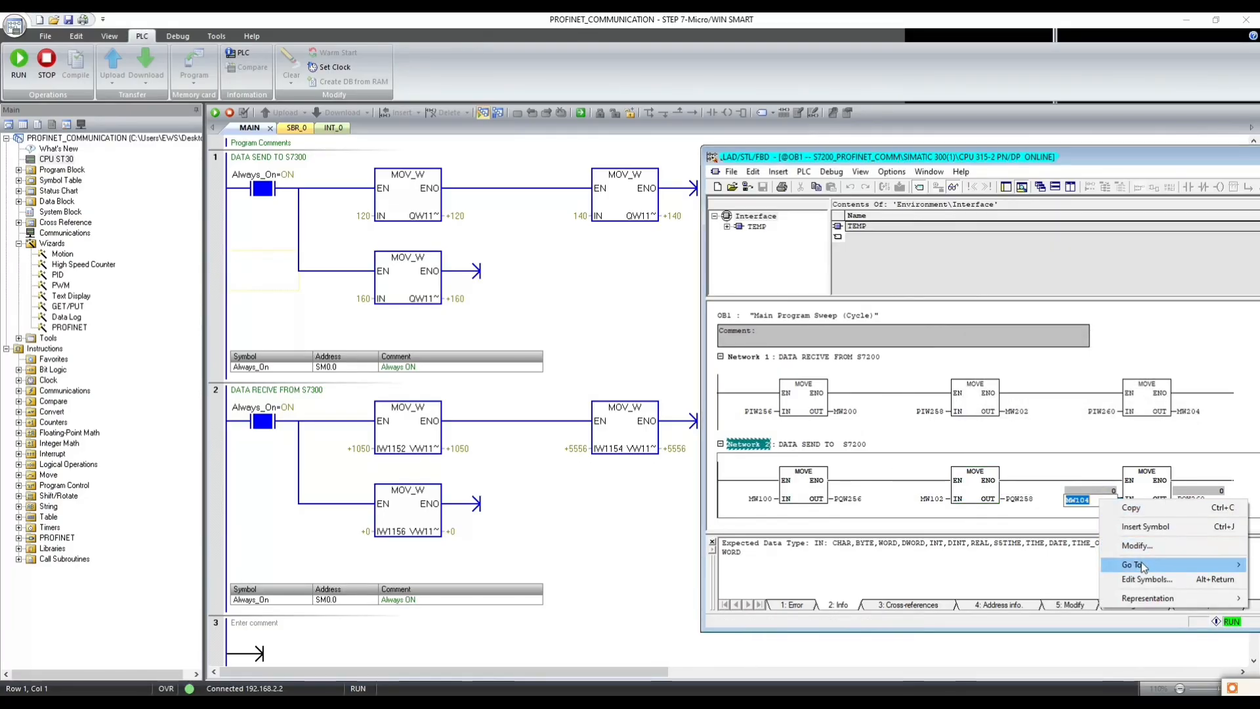
pyautogui.click(1145, 545)
pyautogui.write('7869')
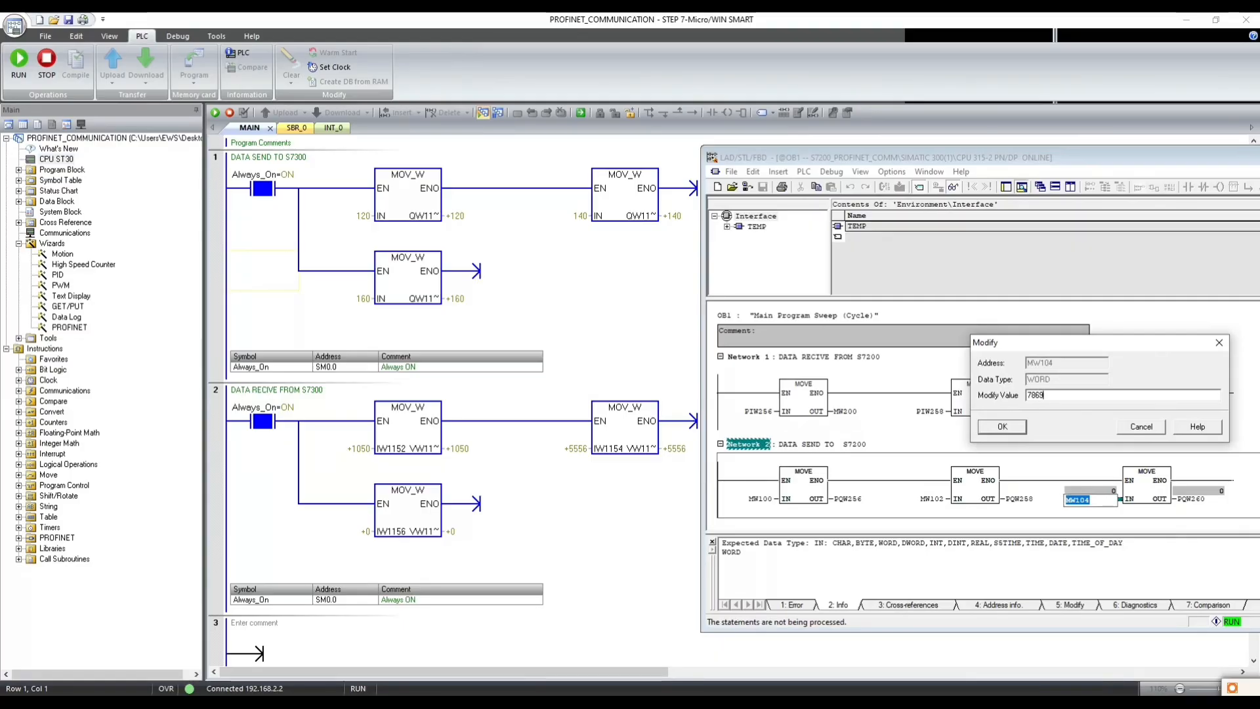
pyautogui.press('Return')
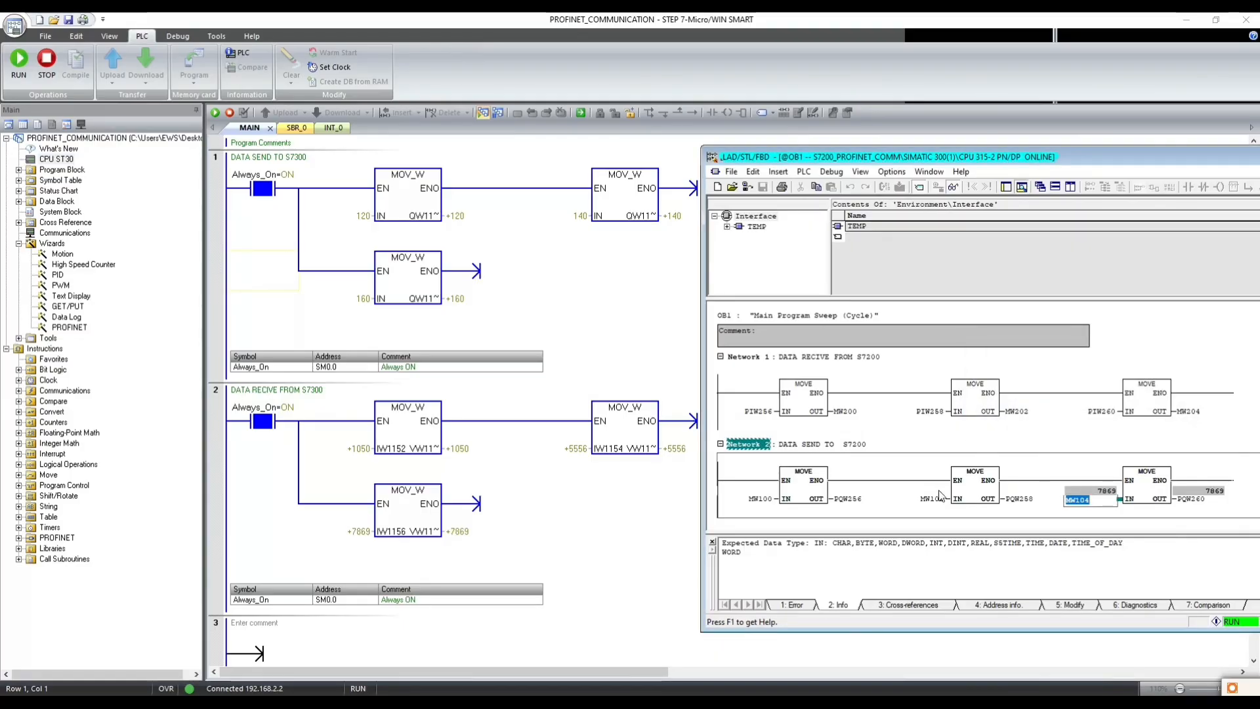
# - Monitor the received values in OB1 Network 1, and stop program status on the S7-200 SMART MAIN program
pyautogui.click(784, 423)
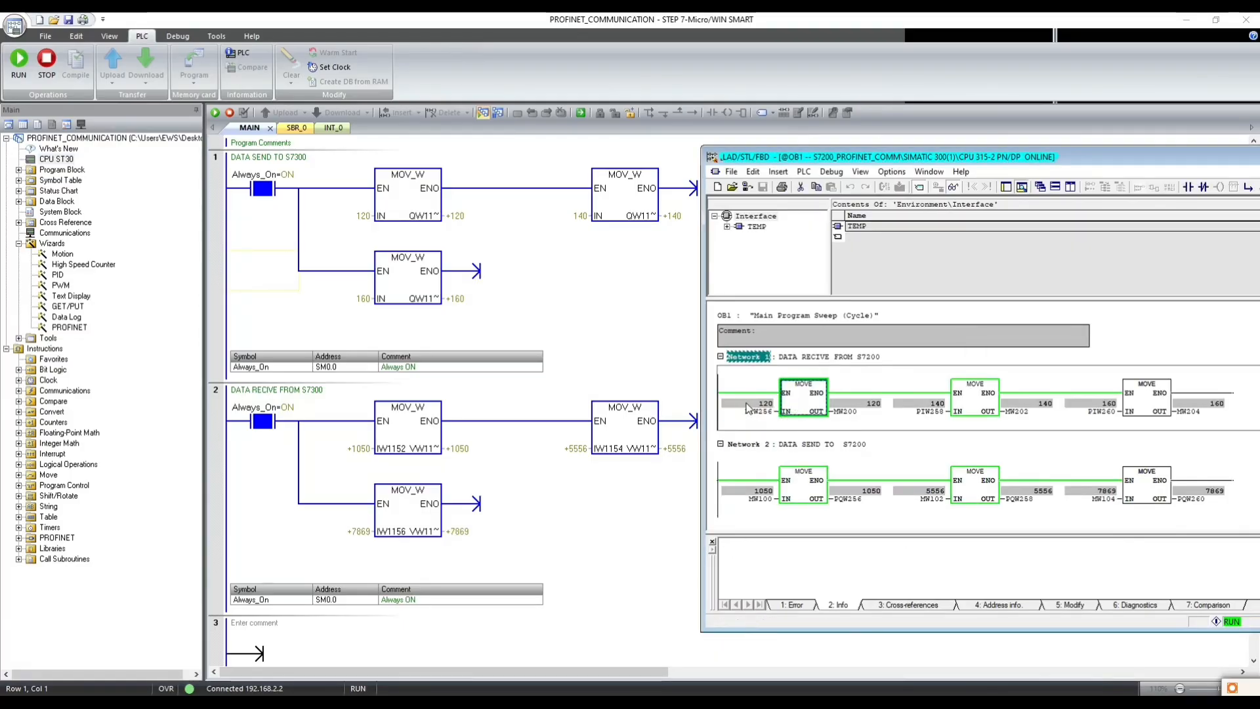
pyautogui.click(359, 218)
pyautogui.click(485, 116)
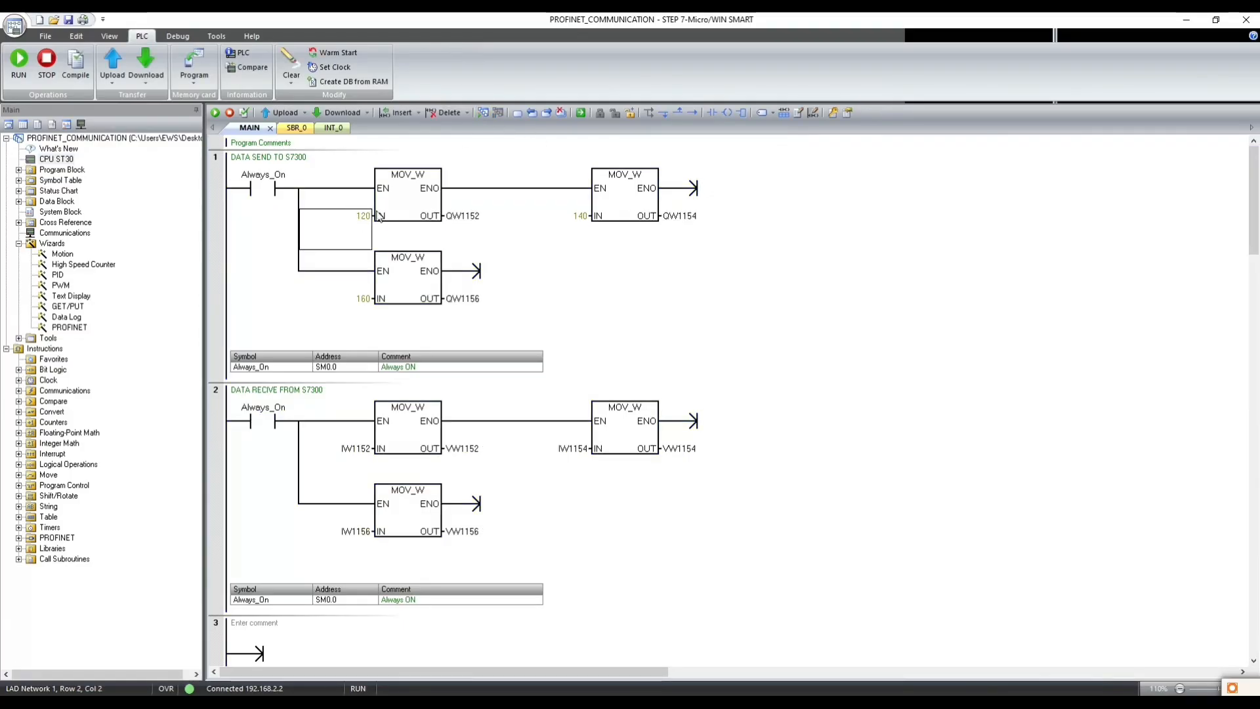